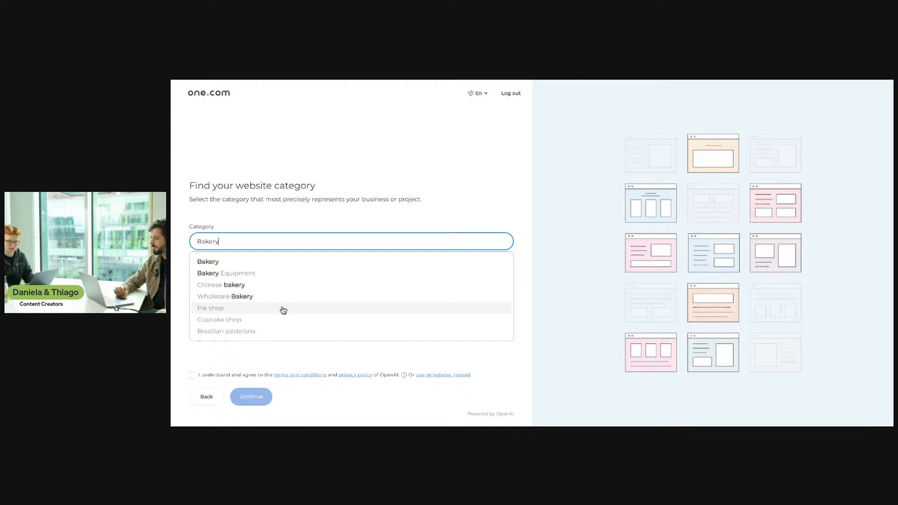
- Choose Bakery as the website category, accept the OpenAI terms and privacy policy, and continue
{"action": "left_click", "coordinate": [230, 263]}
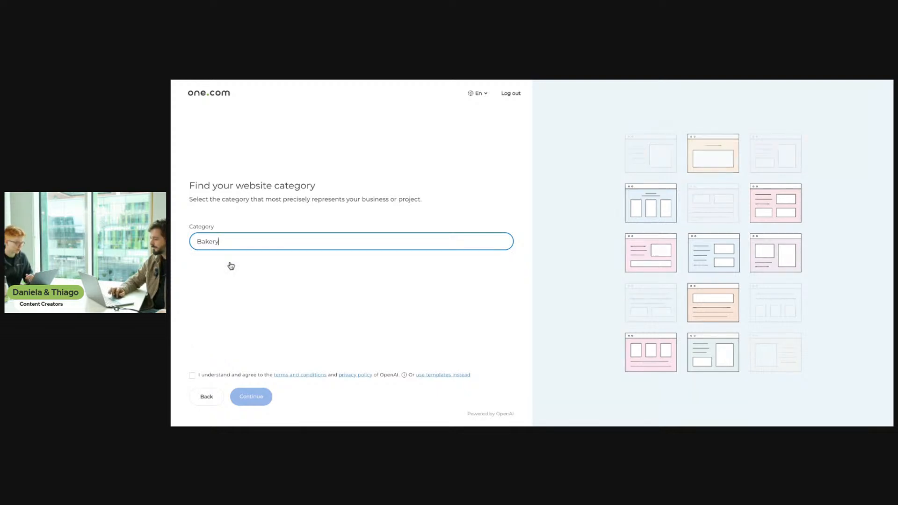
{"action": "left_click", "coordinate": [192, 375]}
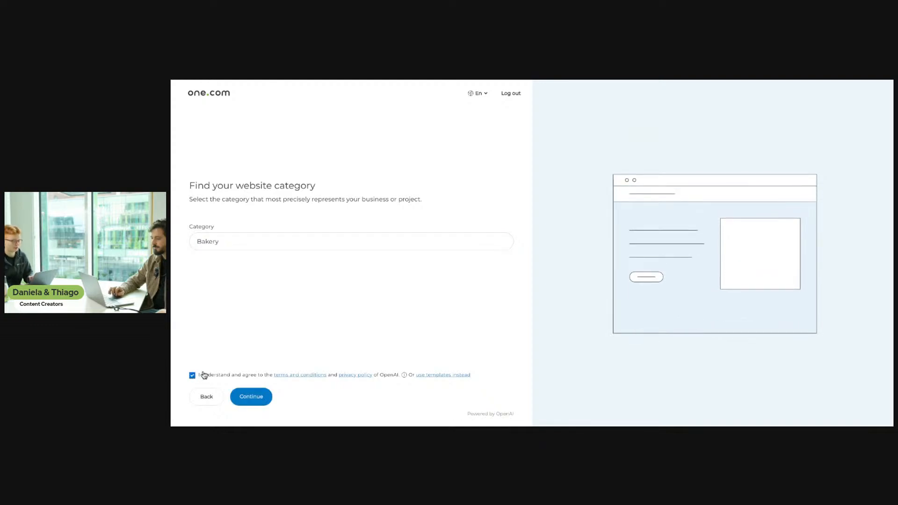
{"action": "left_click", "coordinate": [260, 400]}
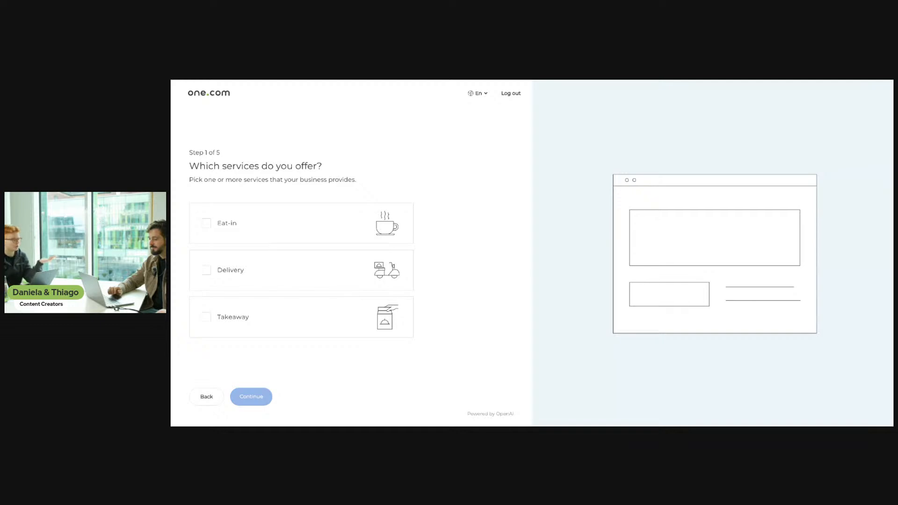
- Select Eat-in, Delivery and Takeaway as the offered services and continue
{"action": "left_click", "coordinate": [219, 224]}
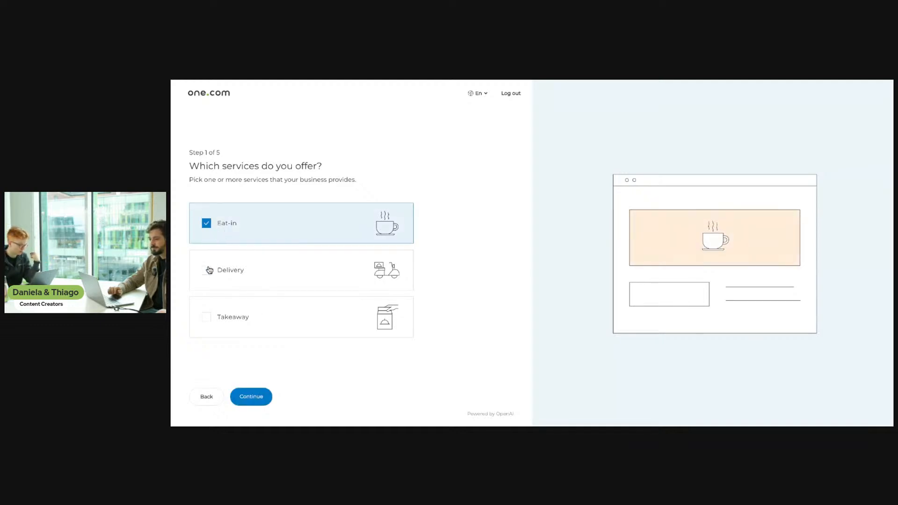
{"action": "left_click", "coordinate": [209, 271]}
{"action": "left_click", "coordinate": [207, 317]}
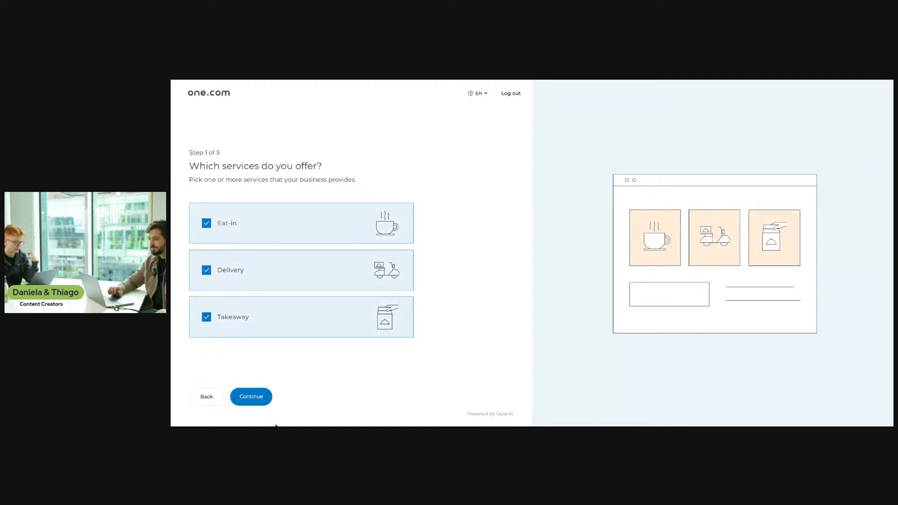
{"action": "left_click", "coordinate": [261, 401]}
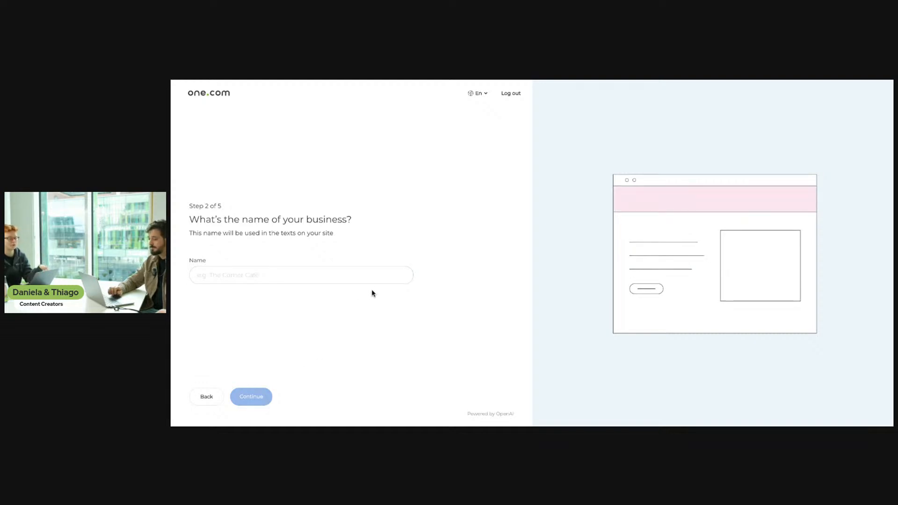
- Enter Corner Bakery as the business name and continue
{"action": "left_click", "coordinate": [372, 274]}
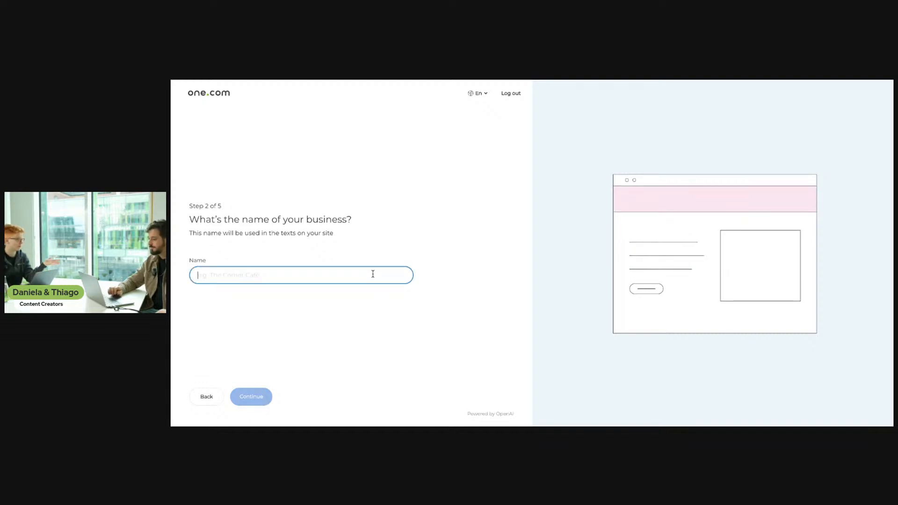
{"action": "type", "text": "c"}
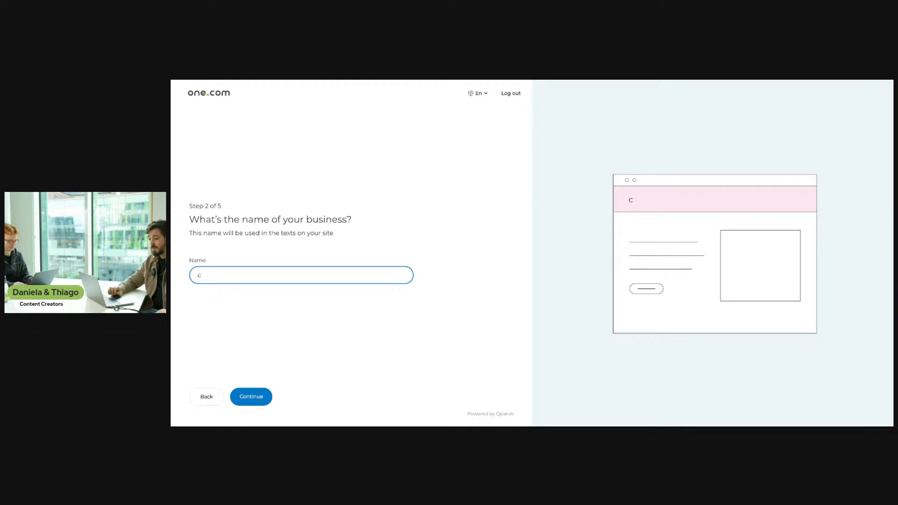
{"action": "key", "text": "BackSpace"}
{"action": "type", "text": "C"}
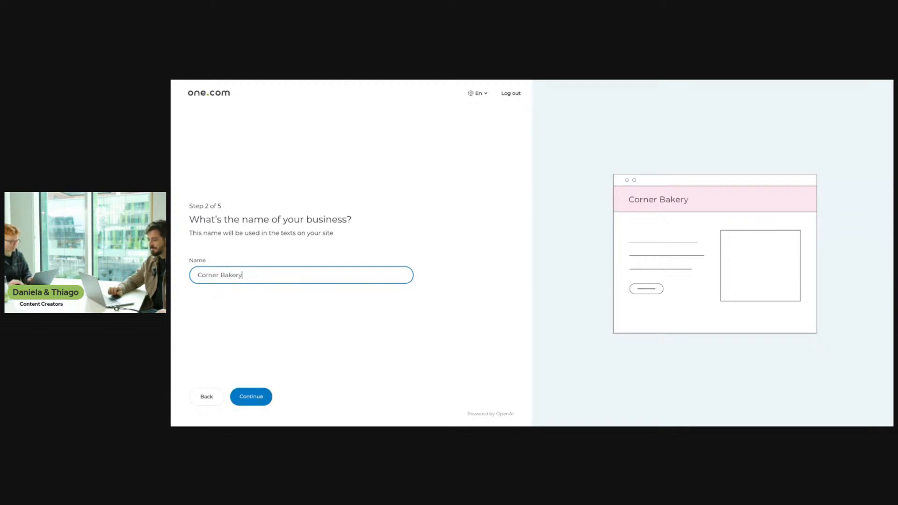
{"action": "left_click", "coordinate": [251, 396]}
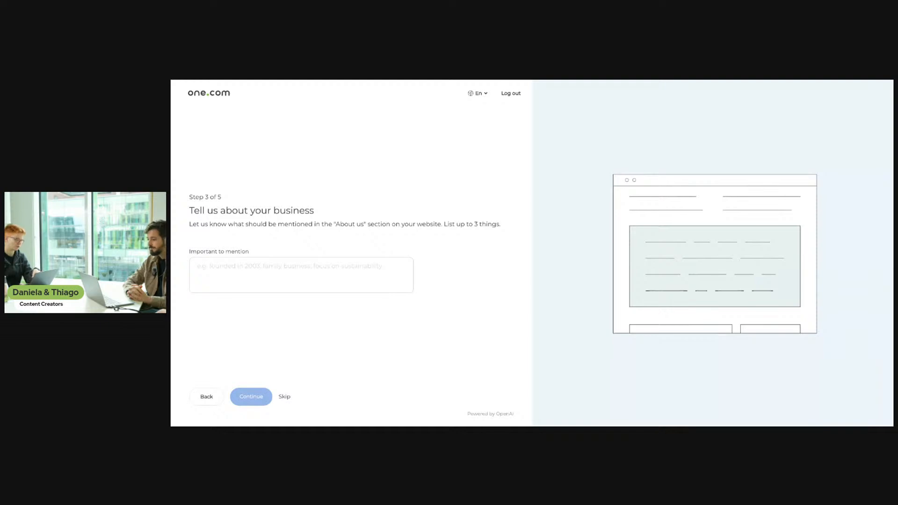
- Skip the business description and contact information, and continue with English as the website language
{"action": "left_click", "coordinate": [285, 399]}
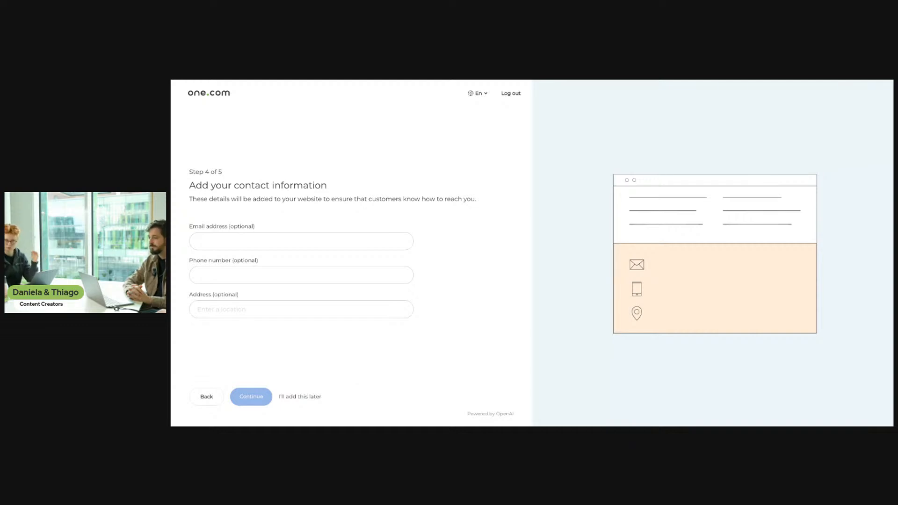
{"action": "left_click", "coordinate": [320, 397]}
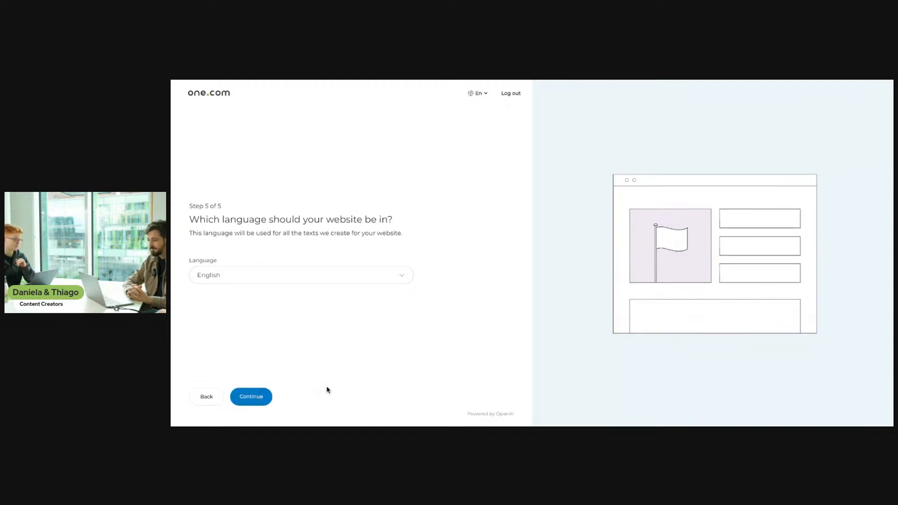
{"action": "left_click", "coordinate": [411, 279]}
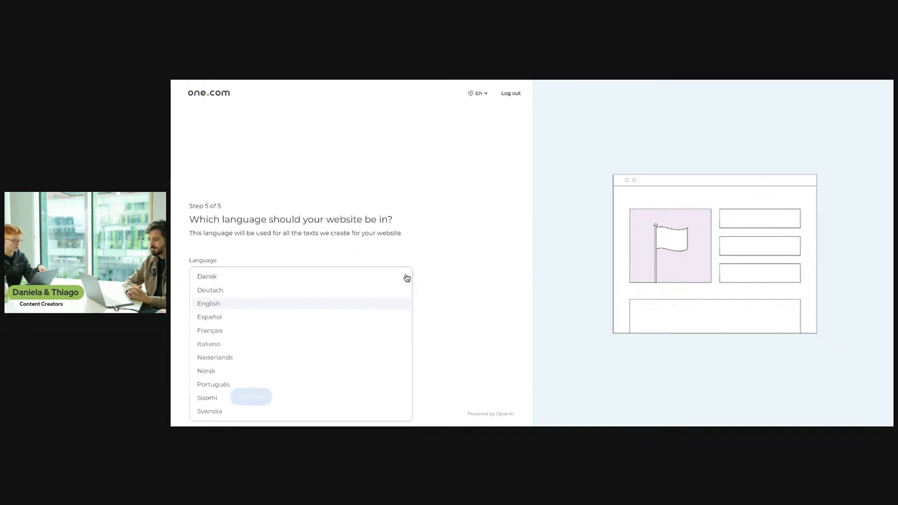
{"action": "left_click", "coordinate": [413, 308]}
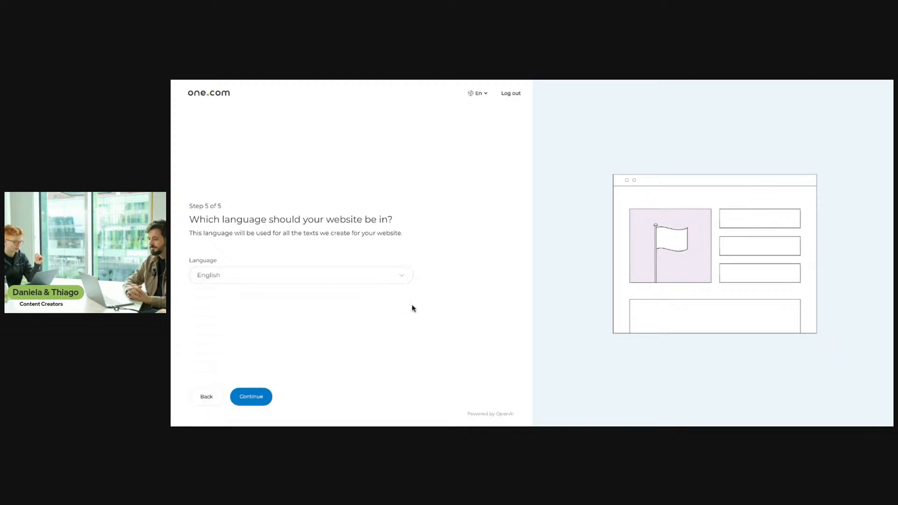
{"action": "left_click", "coordinate": [262, 397]}
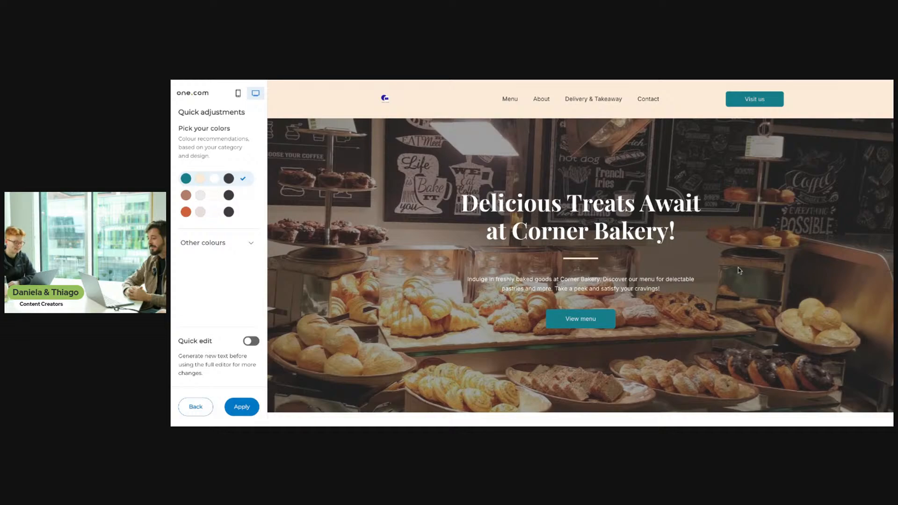
- Look over the generated homepage and try the dusty pink and the orange recommended colour palettes on it
{"action": "scroll", "coordinate": [645, 281], "scroll_direction": "down", "scroll_amount": 5}
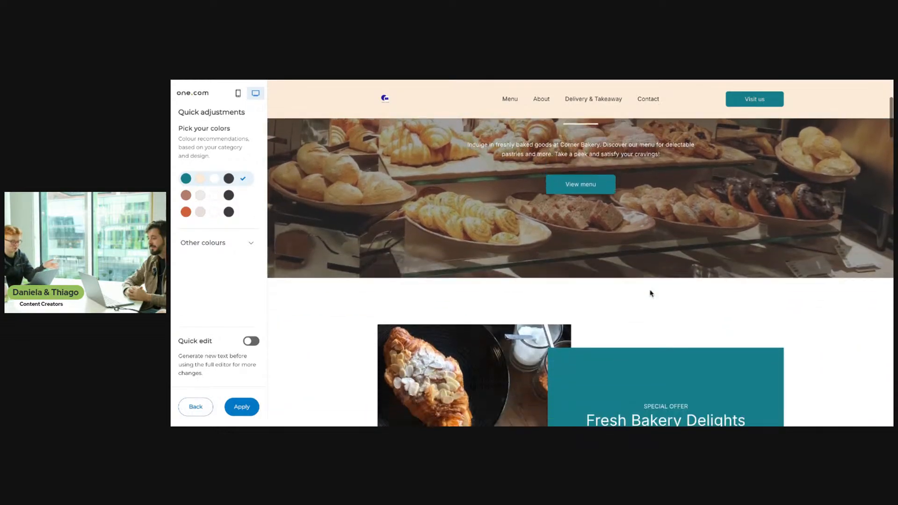
{"action": "scroll", "coordinate": [651, 293], "scroll_direction": "down", "scroll_amount": 10}
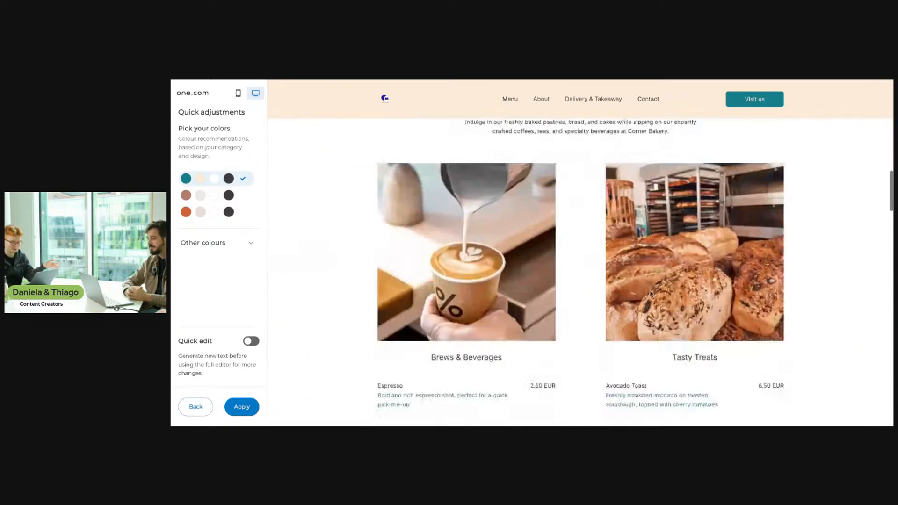
{"action": "scroll", "coordinate": [651, 295], "scroll_direction": "up", "scroll_amount": 4}
{"action": "scroll", "coordinate": [651, 295], "scroll_direction": "up", "scroll_amount": 11}
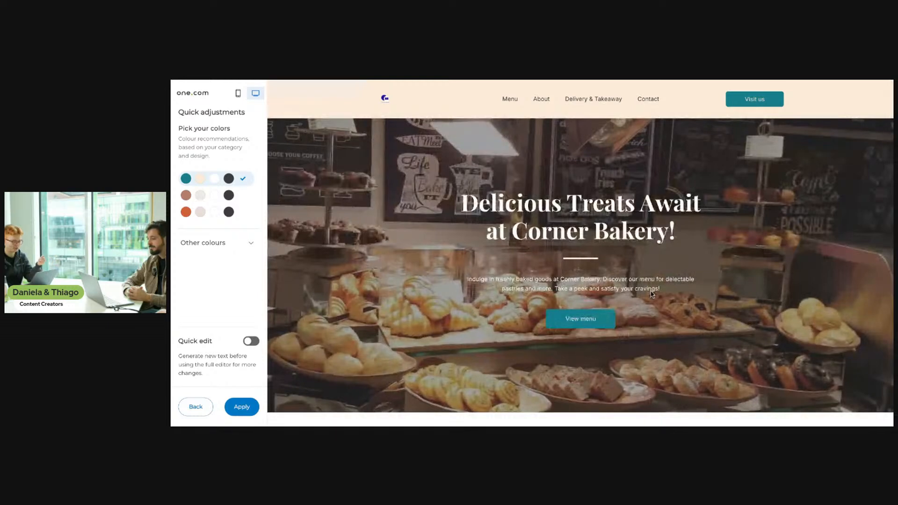
{"action": "left_click", "coordinate": [209, 197]}
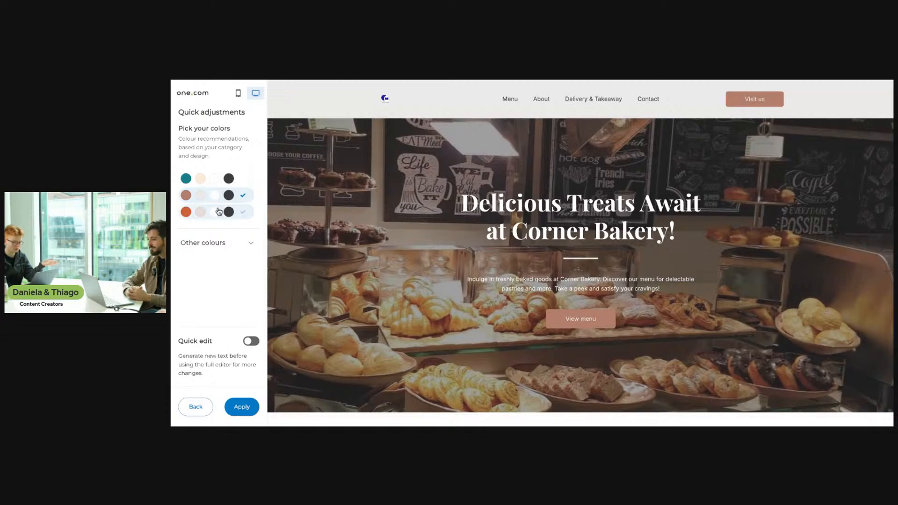
{"action": "left_click", "coordinate": [219, 211]}
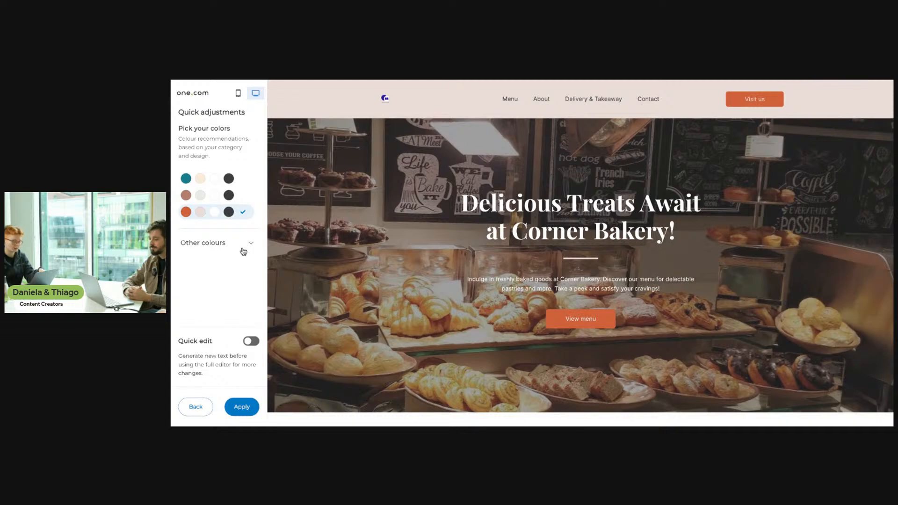
- Look through the other colour groups and the custom theme's main, secondary, light and dark colours, saving the theme as it is
{"action": "left_click", "coordinate": [246, 248]}
{"action": "scroll", "coordinate": [248, 274], "scroll_direction": "down", "scroll_amount": 2}
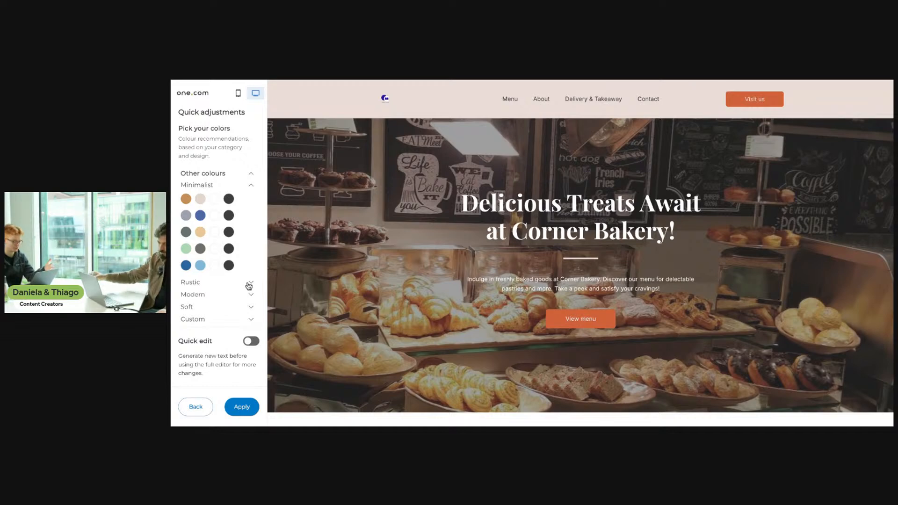
{"action": "scroll", "coordinate": [241, 252], "scroll_direction": "up", "scroll_amount": 2}
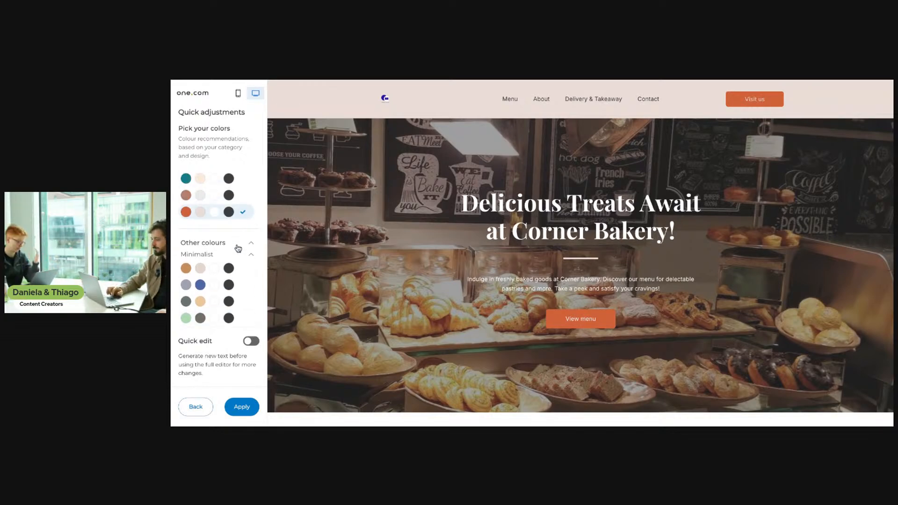
{"action": "scroll", "coordinate": [248, 281], "scroll_direction": "down", "scroll_amount": 2}
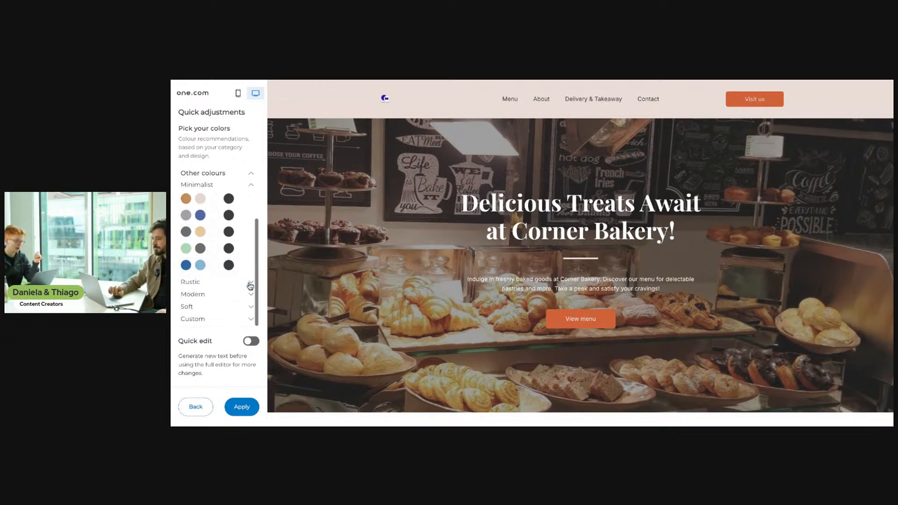
{"action": "left_click", "coordinate": [250, 320]}
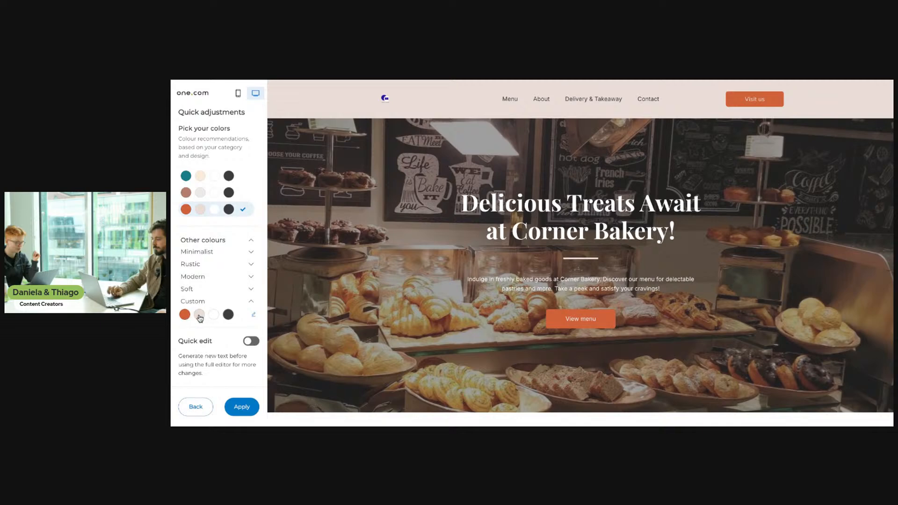
{"action": "left_click", "coordinate": [253, 317]}
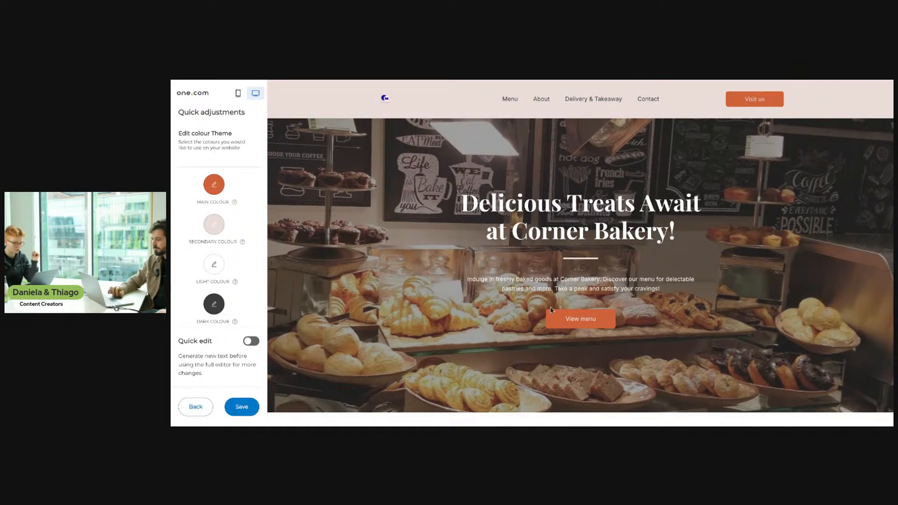
{"action": "left_click", "coordinate": [241, 407]}
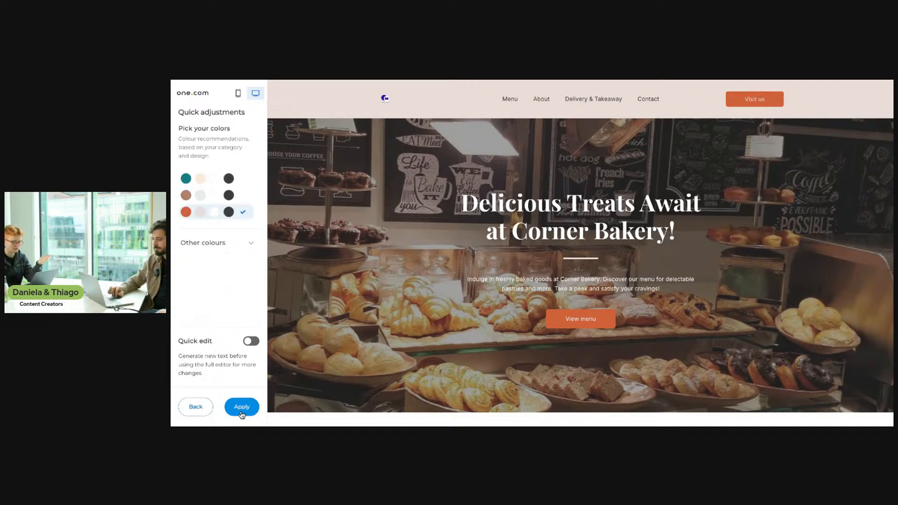
- Apply the dusty pink recommended palette to the site, and dismiss the missing-files and welcome dialogs in the editor
{"action": "left_click", "coordinate": [226, 198]}
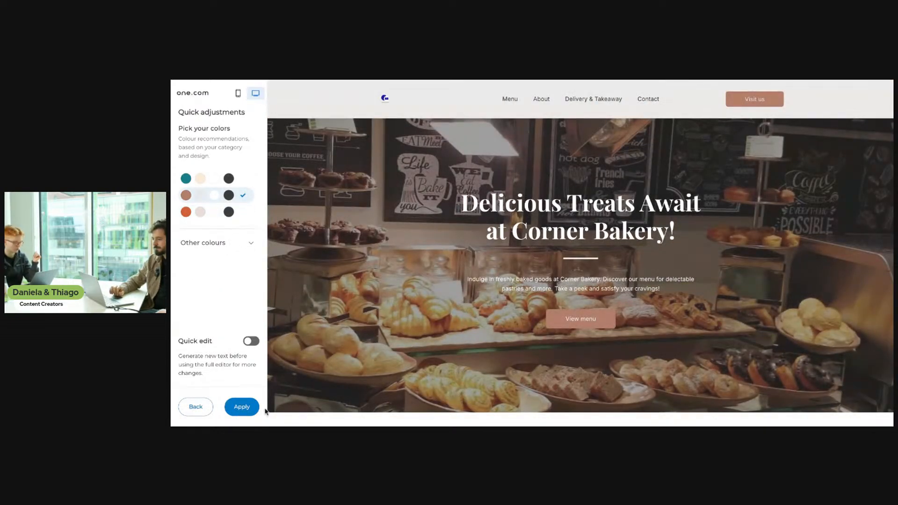
{"action": "left_click", "coordinate": [242, 410]}
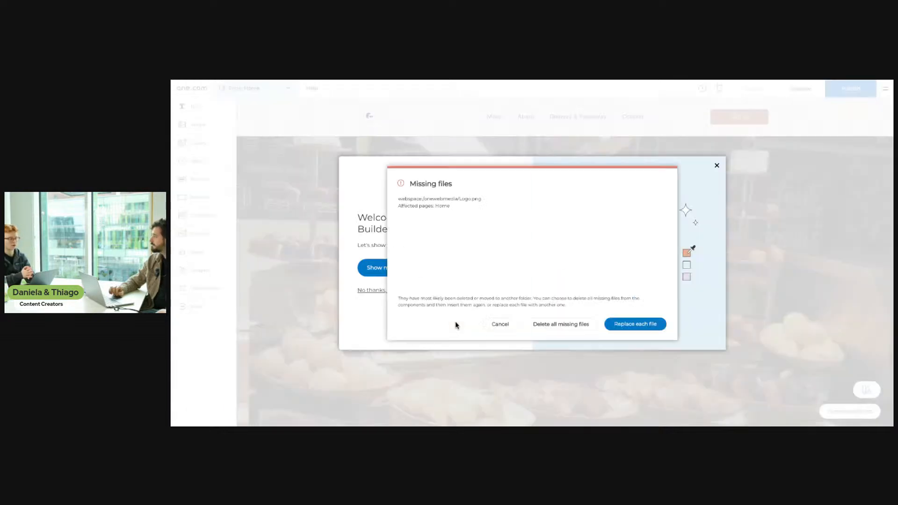
{"action": "left_click", "coordinate": [513, 327]}
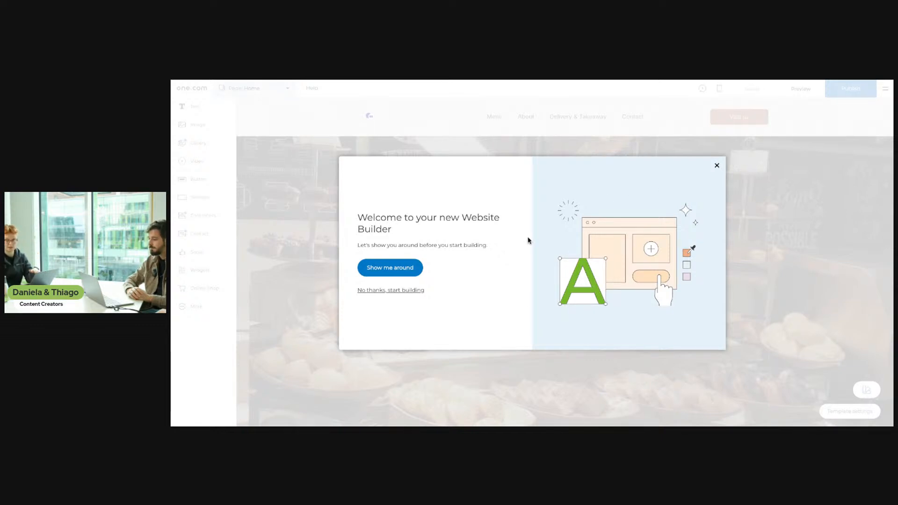
{"action": "left_click", "coordinate": [716, 167]}
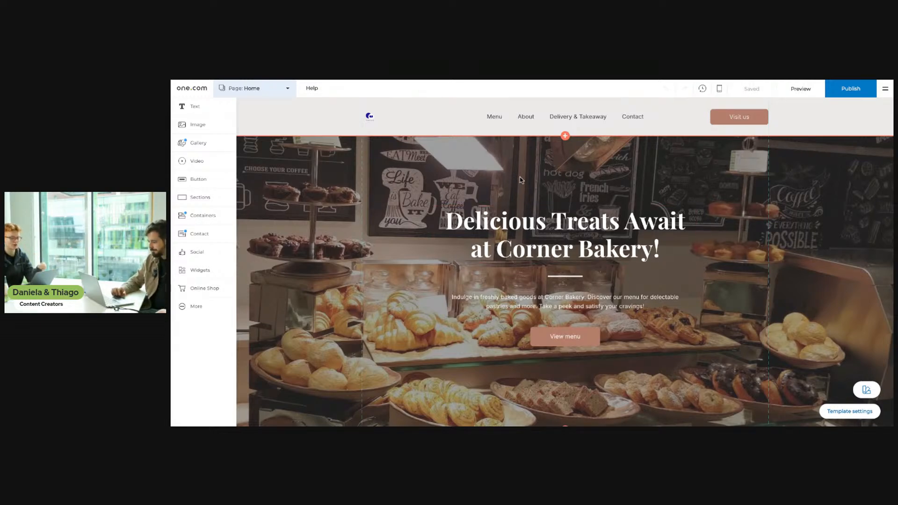
- Replace the header logo with a croissant drawing uploaded from the computer
{"action": "left_click", "coordinate": [383, 117]}
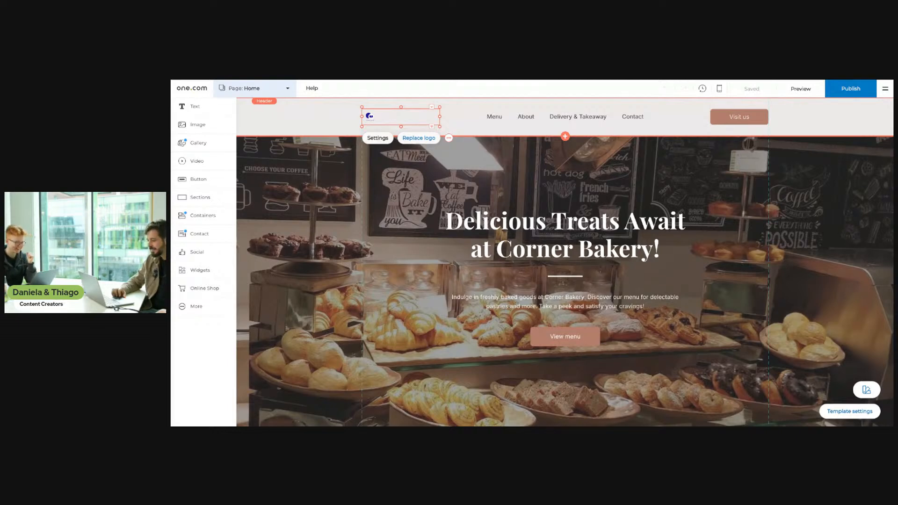
{"action": "left_click", "coordinate": [458, 160]}
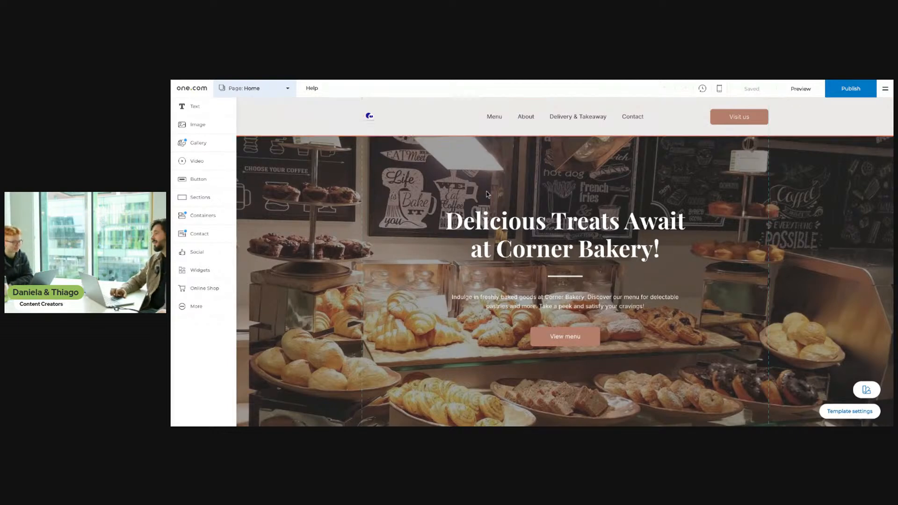
{"action": "left_click", "coordinate": [395, 118]}
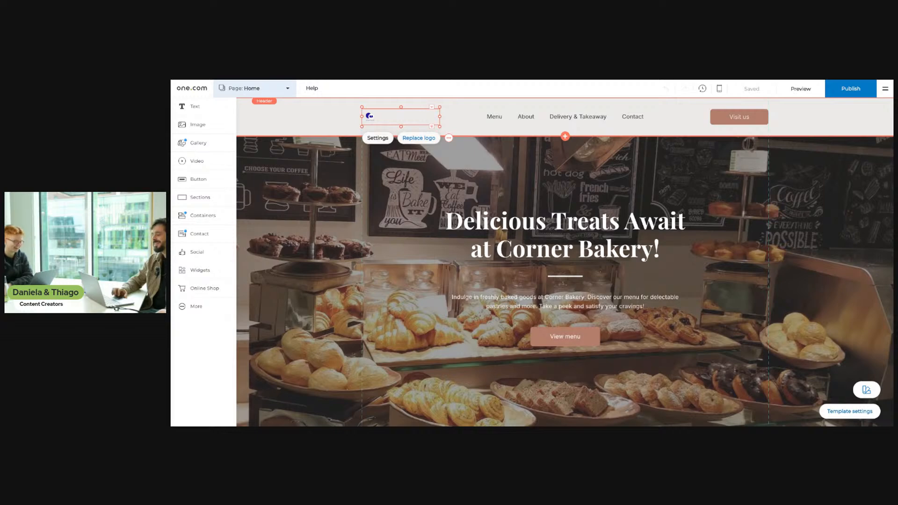
{"action": "left_click", "coordinate": [456, 187]}
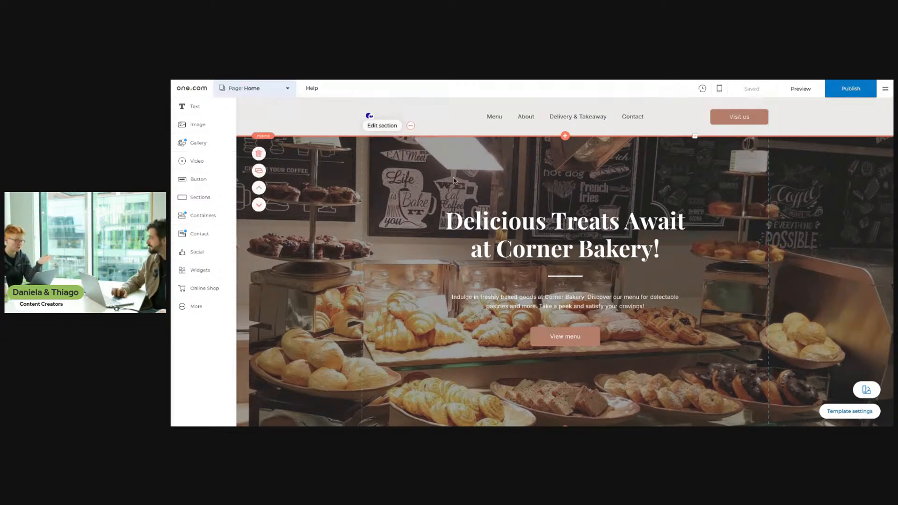
{"action": "left_click", "coordinate": [379, 113]}
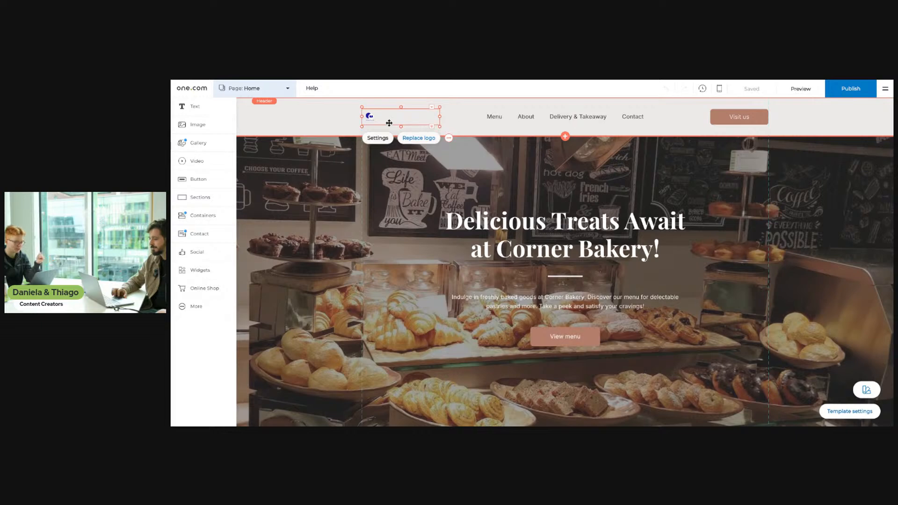
{"action": "left_click", "coordinate": [417, 138]}
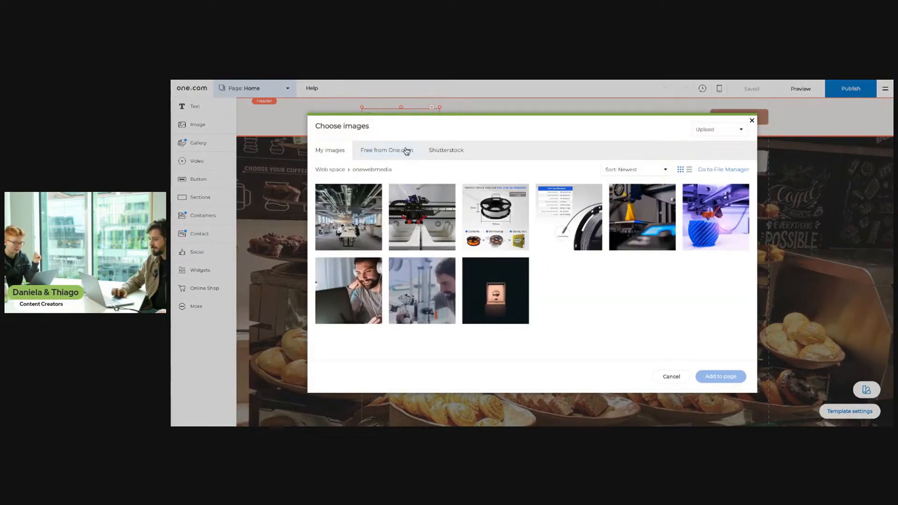
{"action": "left_click", "coordinate": [732, 136]}
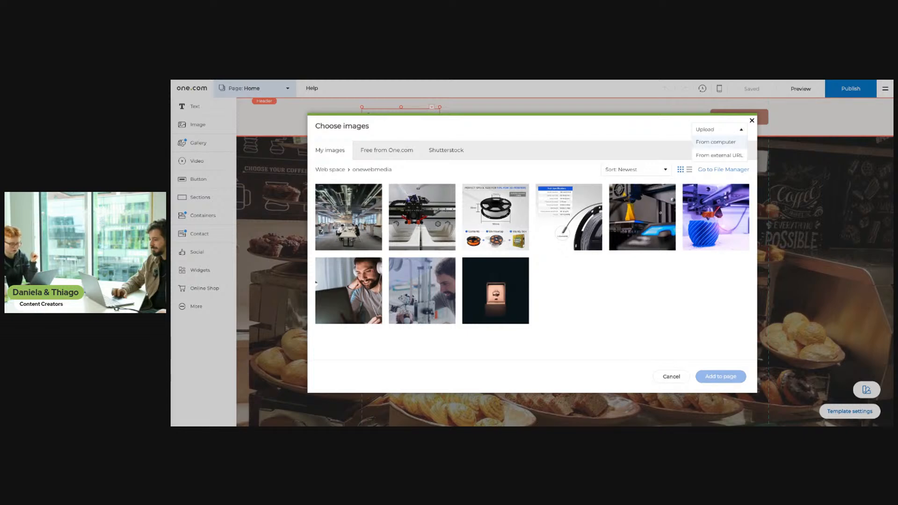
{"action": "left_click", "coordinate": [731, 145]}
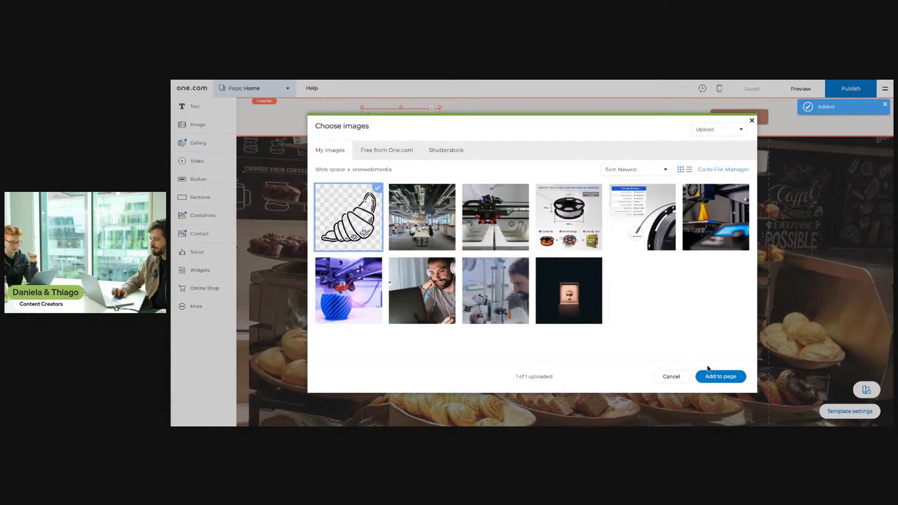
{"action": "left_click", "coordinate": [720, 376]}
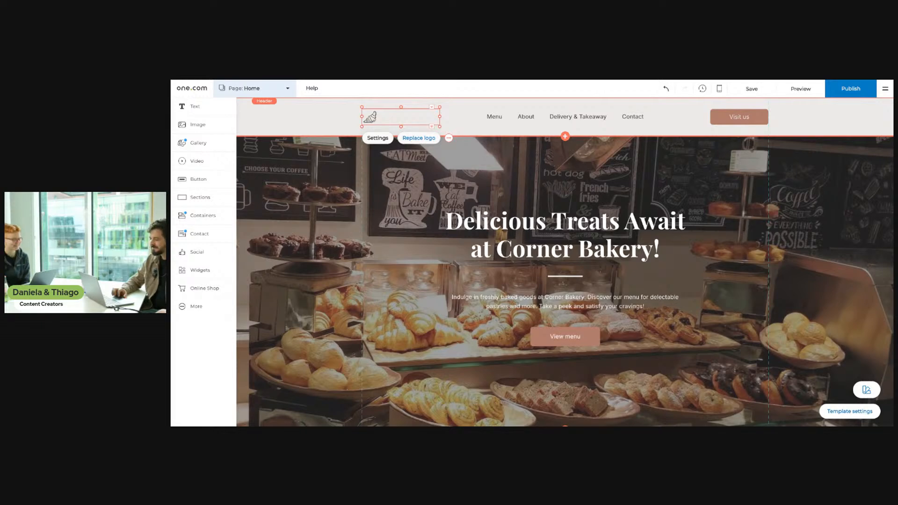
{"action": "left_click", "coordinate": [417, 232]}
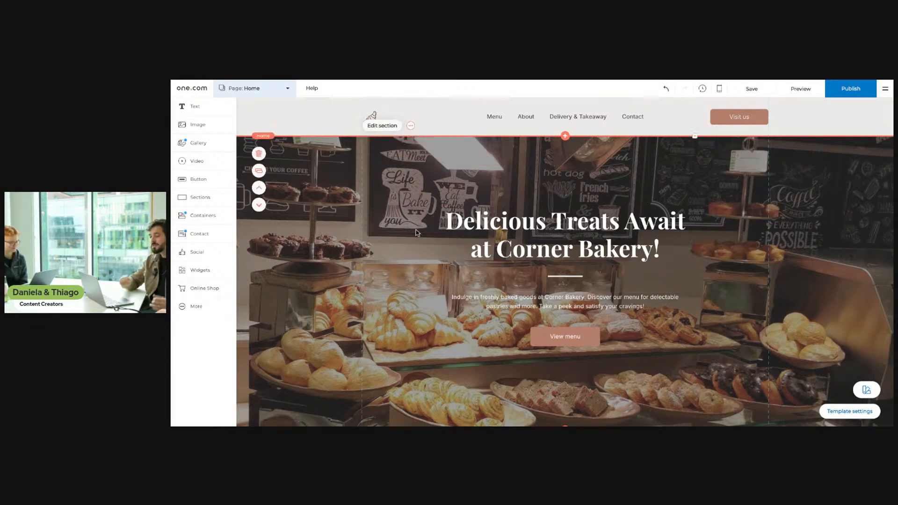
{"action": "left_click", "coordinate": [443, 120]}
{"action": "left_click", "coordinate": [444, 121]}
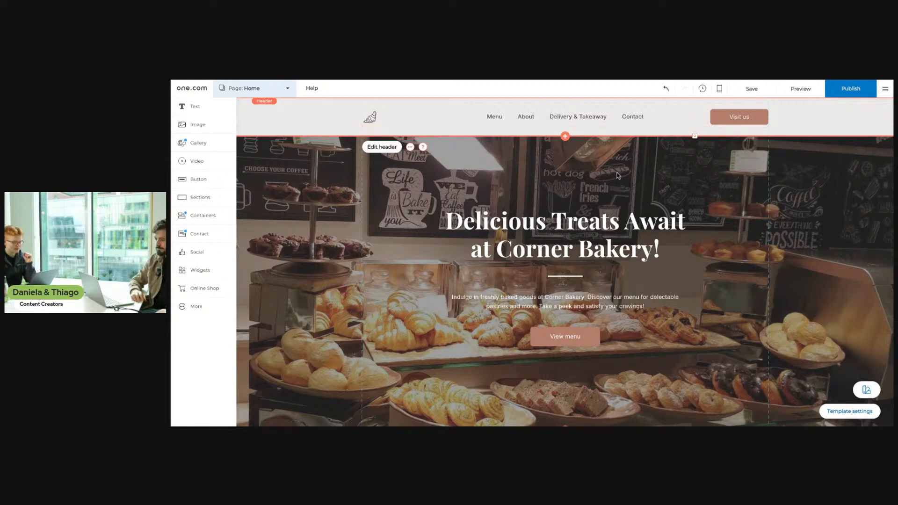
{"action": "scroll", "coordinate": [737, 196], "scroll_direction": "down", "scroll_amount": 1}
{"action": "scroll", "coordinate": [785, 201], "scroll_direction": "up", "scroll_amount": 1}
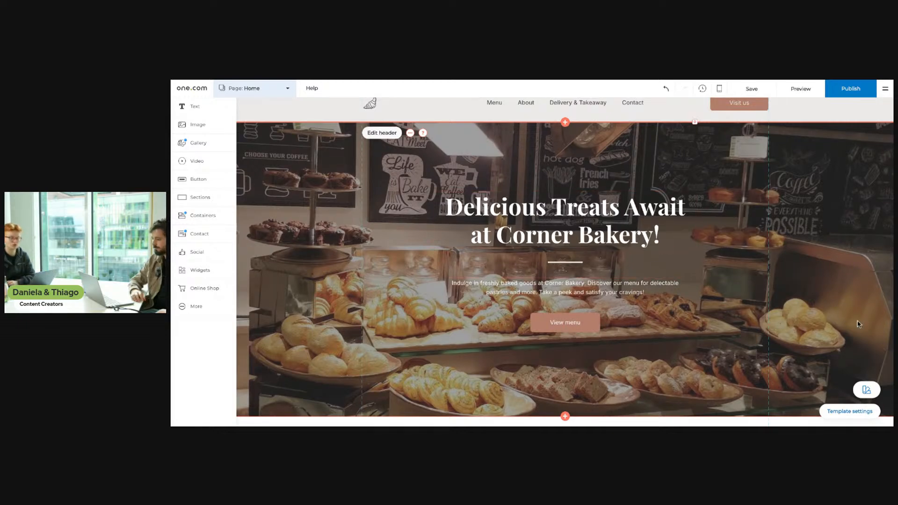
{"action": "scroll", "coordinate": [482, 197], "scroll_direction": "down", "scroll_amount": 1}
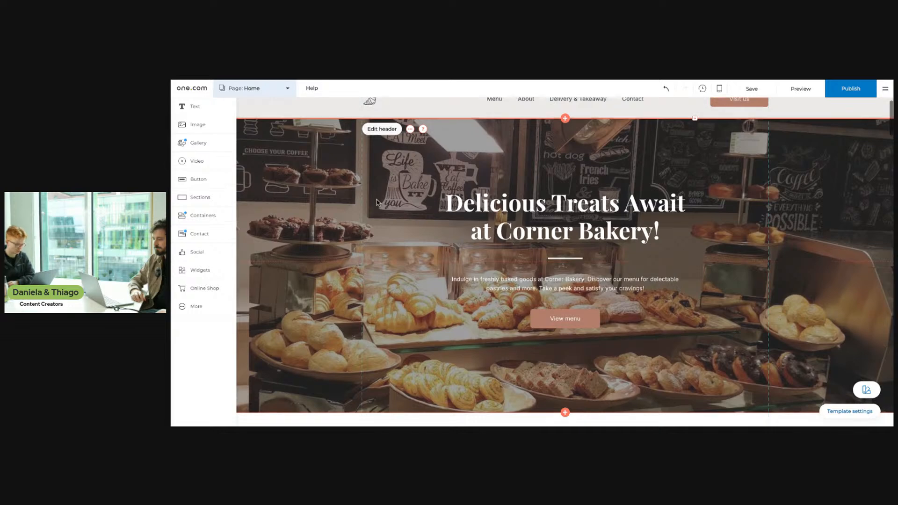
{"action": "left_click", "coordinate": [379, 131]}
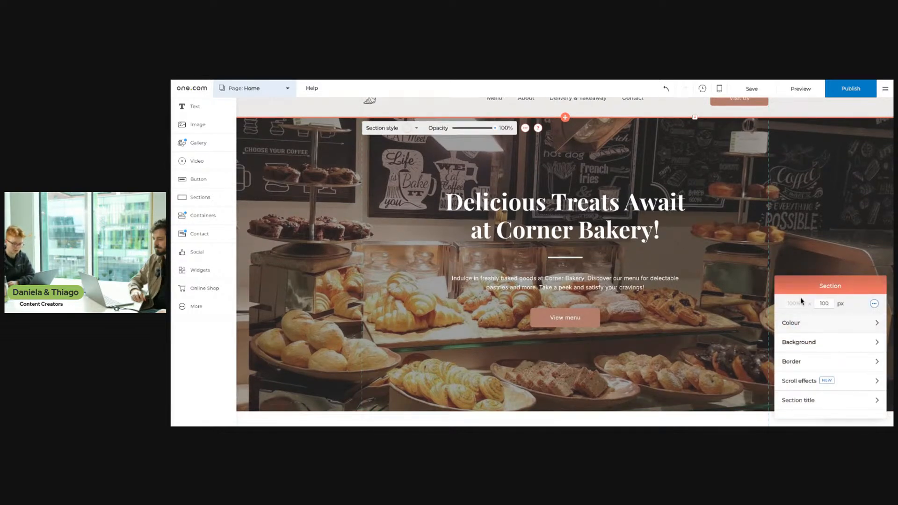
- Upload a video from the computer through the hero section's background video setting, and close the chooser without adding it to the page
{"action": "left_click", "coordinate": [738, 216]}
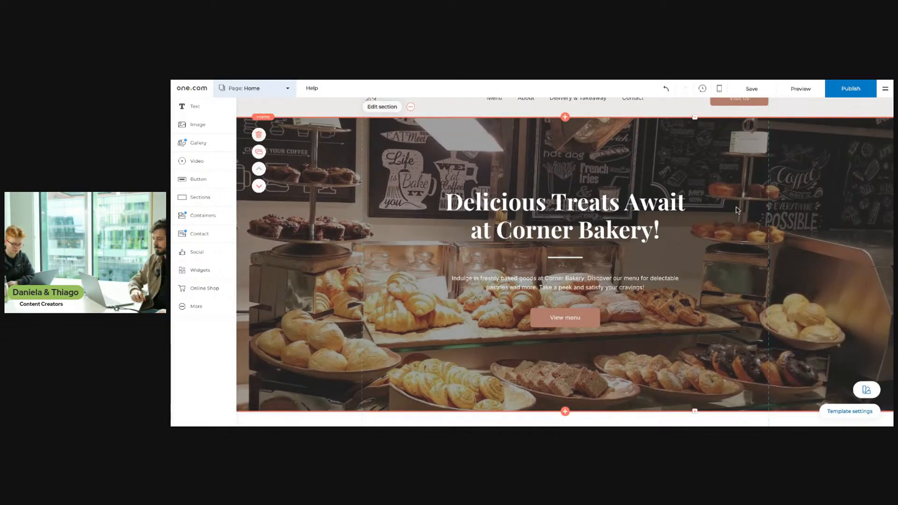
{"action": "left_click", "coordinate": [382, 107]}
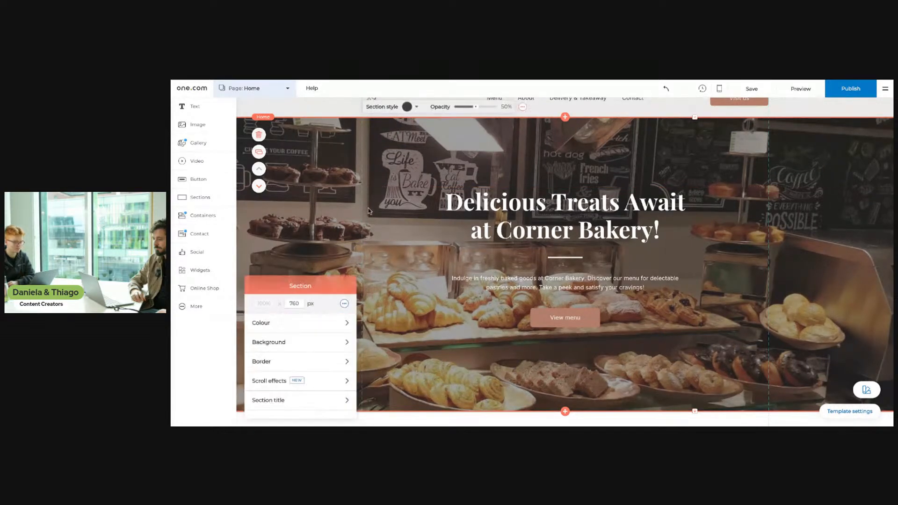
{"action": "left_click", "coordinate": [339, 345]}
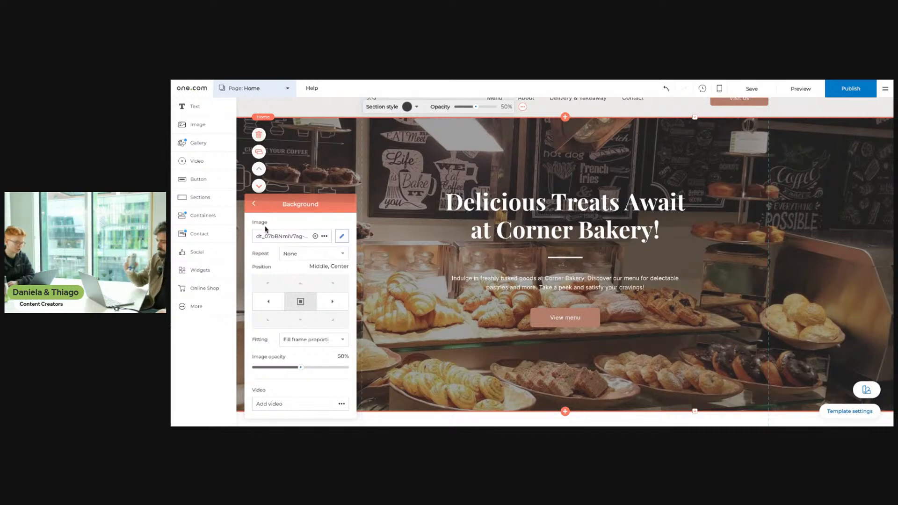
{"action": "left_click", "coordinate": [290, 405]}
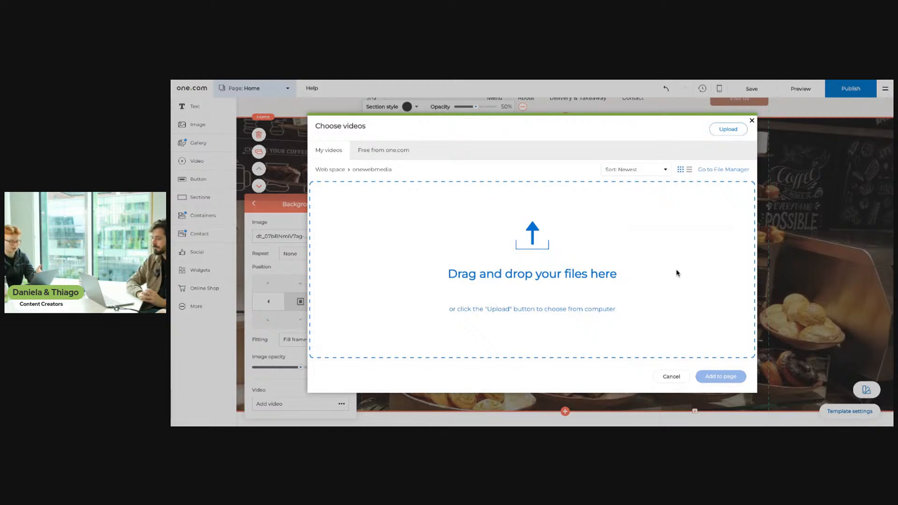
{"action": "left_click", "coordinate": [738, 133]}
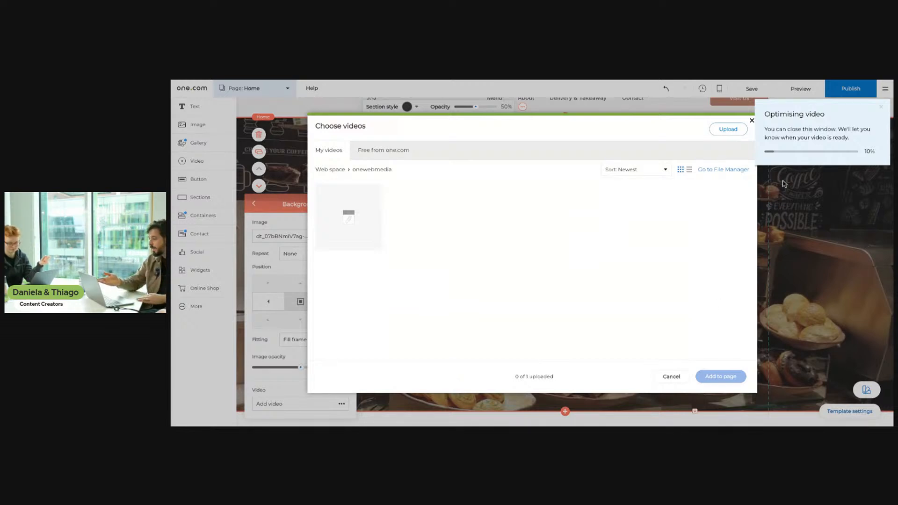
{"action": "left_click", "coordinate": [670, 378]}
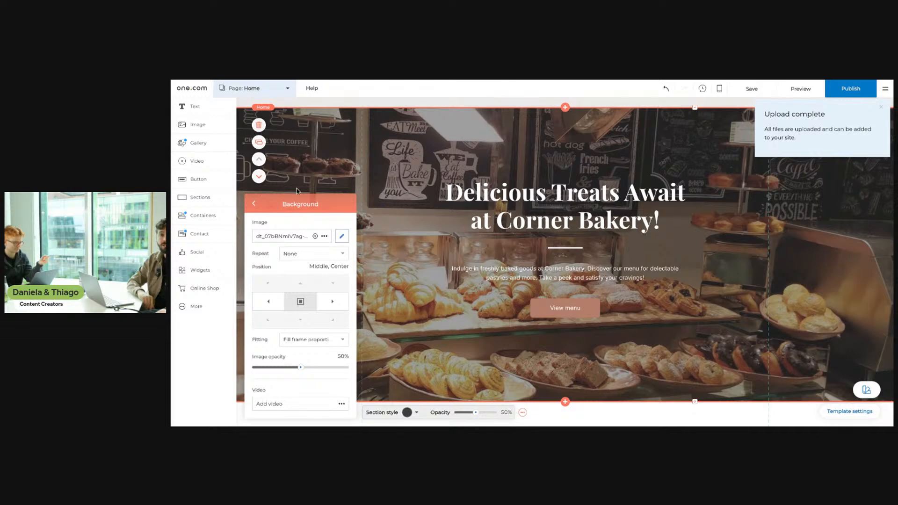
{"action": "scroll", "coordinate": [458, 307], "scroll_direction": "down", "scroll_amount": 3}
{"action": "left_click", "coordinate": [559, 210]}
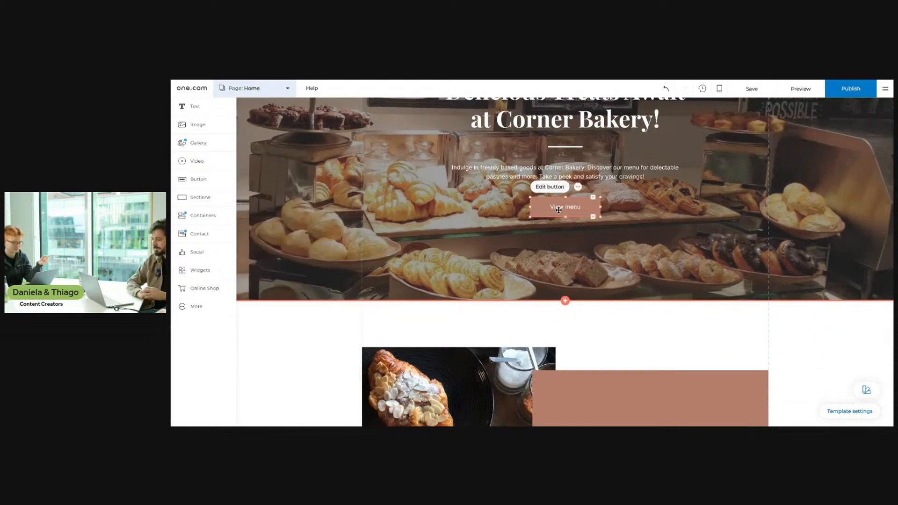
{"action": "scroll", "coordinate": [631, 250], "scroll_direction": "up", "scroll_amount": 4}
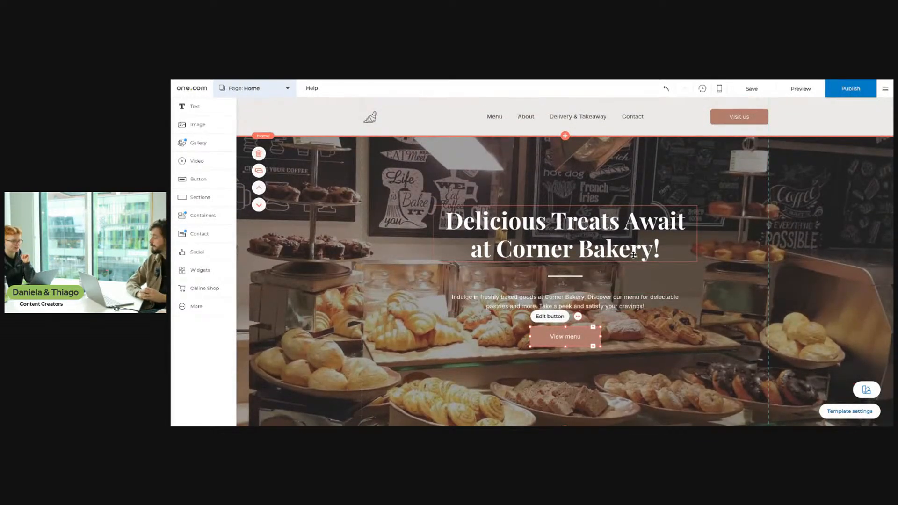
{"action": "scroll", "coordinate": [689, 258], "scroll_direction": "down", "scroll_amount": 1}
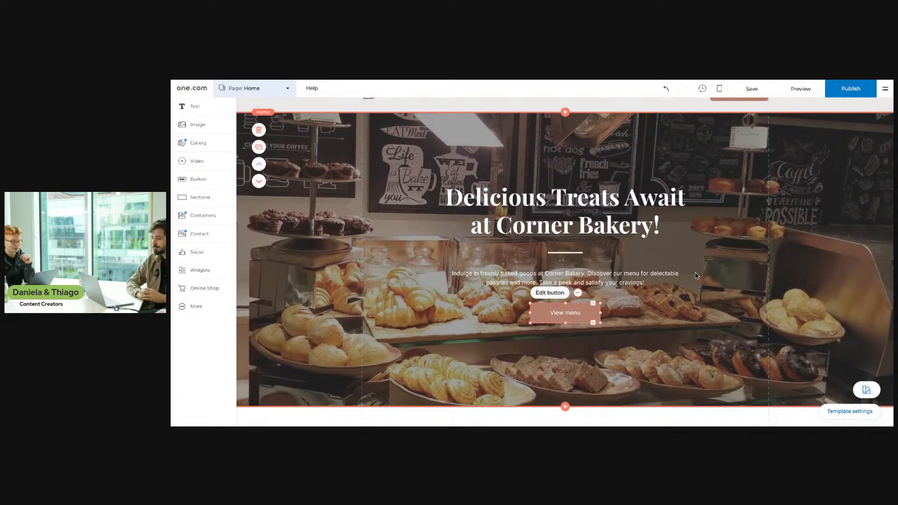
{"action": "scroll", "coordinate": [697, 276], "scroll_direction": "down", "scroll_amount": 1}
{"action": "left_click", "coordinate": [696, 278]}
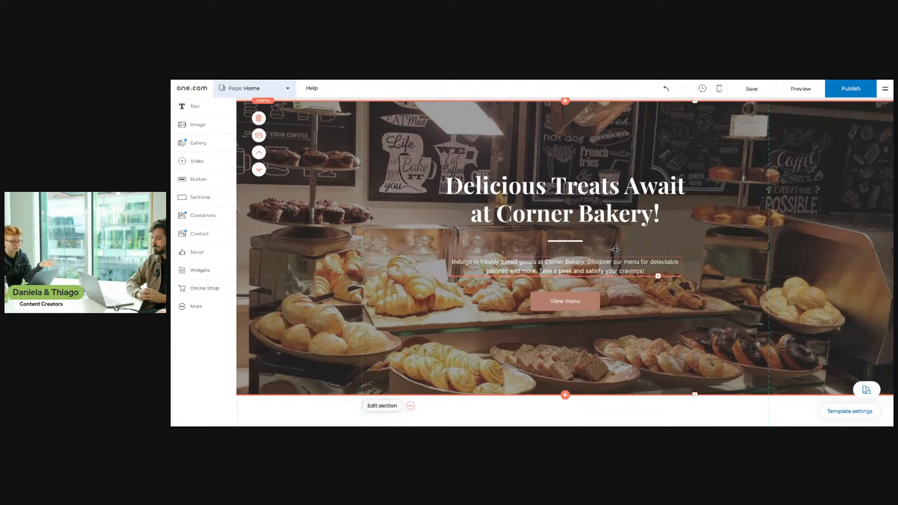
- Have the writing assistant shorten and rewrite the hero heading, and insert the version "Discover Sweet Delights"
{"action": "left_click", "coordinate": [608, 198]}
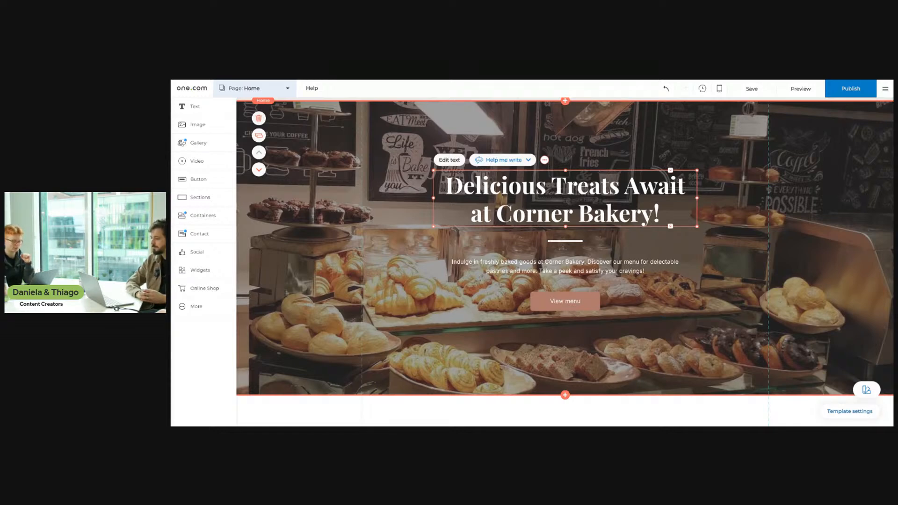
{"action": "left_click", "coordinate": [645, 258]}
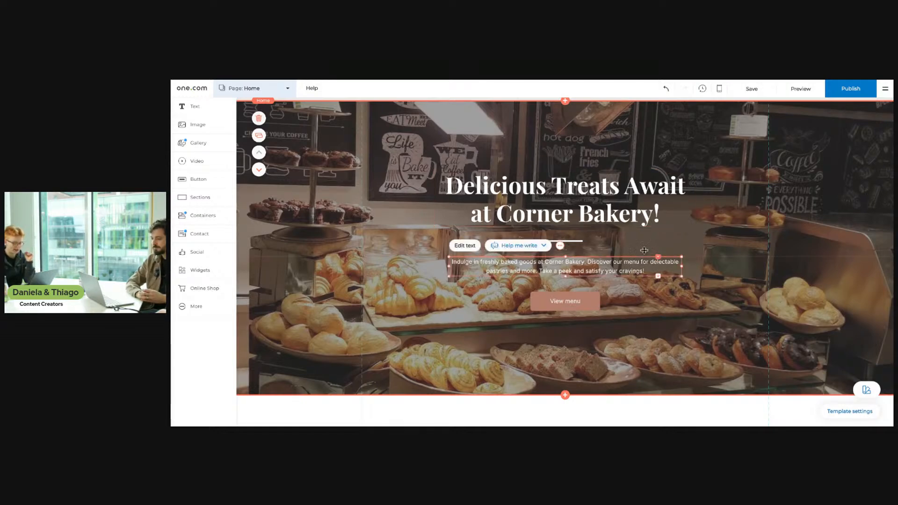
{"action": "left_click", "coordinate": [630, 201]}
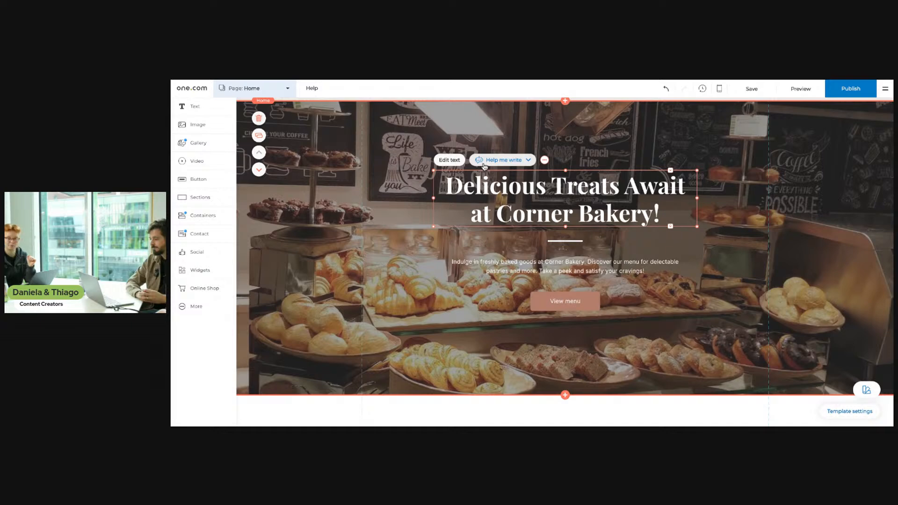
{"action": "left_click", "coordinate": [529, 160]}
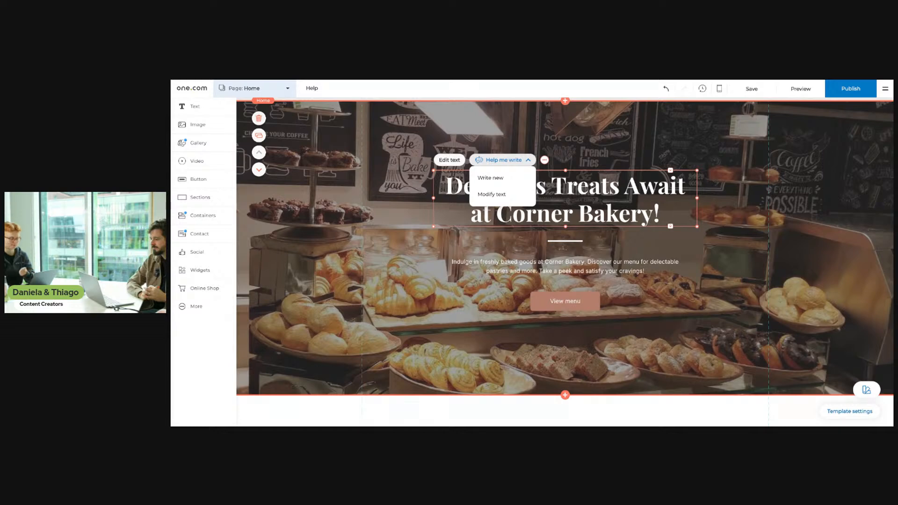
{"action": "left_click", "coordinate": [518, 198]}
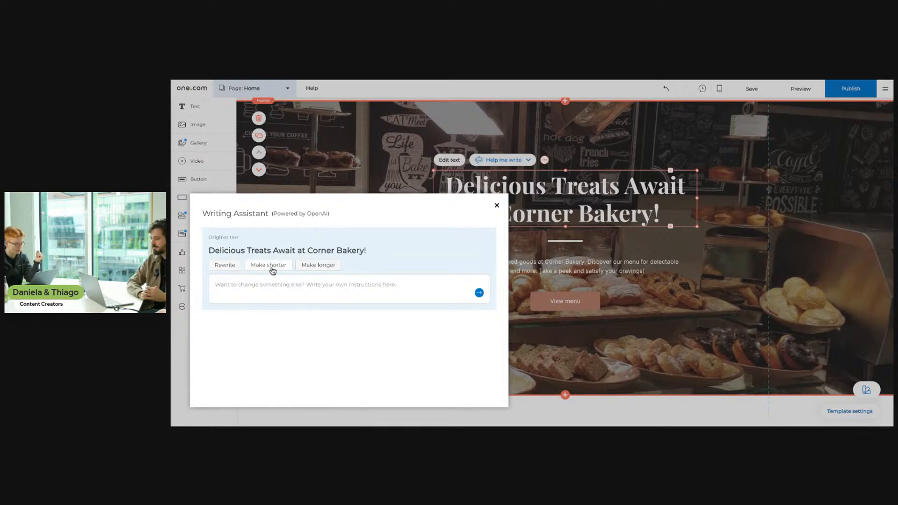
{"action": "left_click", "coordinate": [270, 265]}
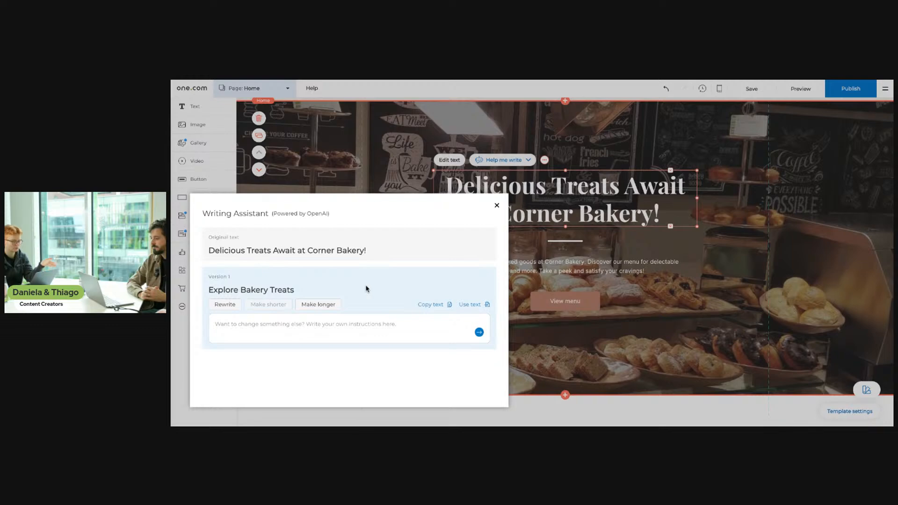
{"action": "left_click", "coordinate": [236, 305]}
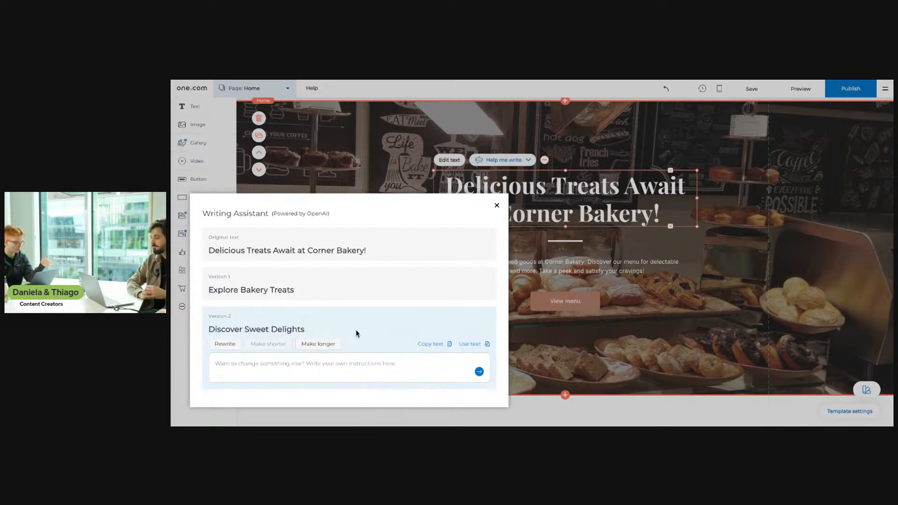
{"action": "left_click", "coordinate": [472, 350]}
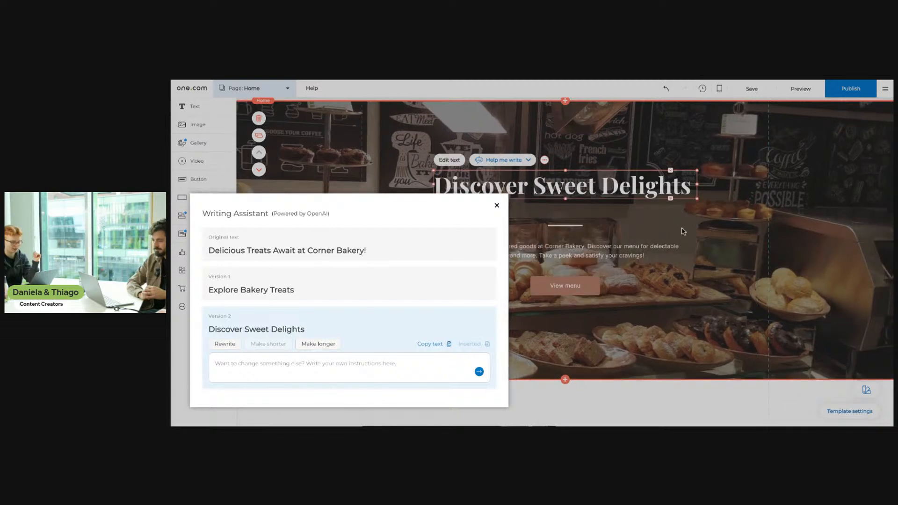
{"action": "left_click", "coordinate": [496, 205]}
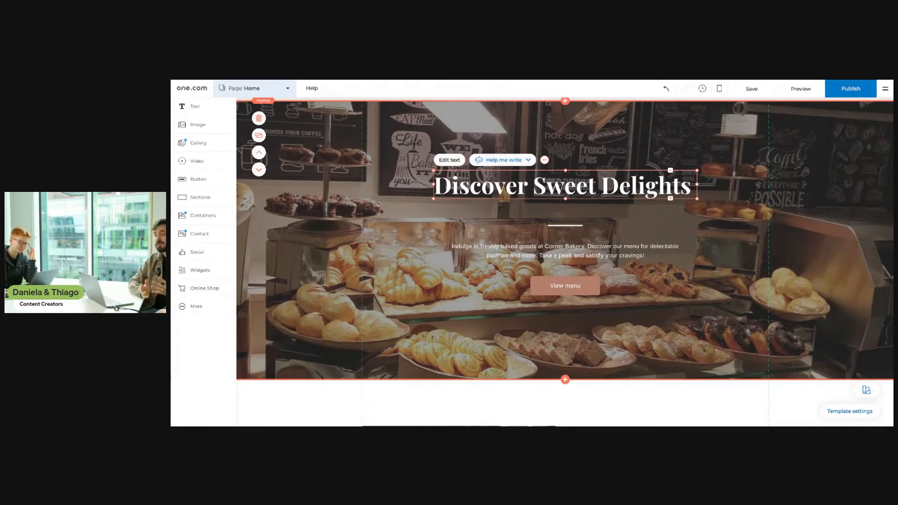
- Move the divider line, intro paragraph and View menu button up towards the hero heading, keeping a gap between paragraph and button
{"action": "left_click", "coordinate": [626, 222]}
{"action": "left_click_drag", "start_coordinate": [568, 227], "coordinate": [567, 216]}
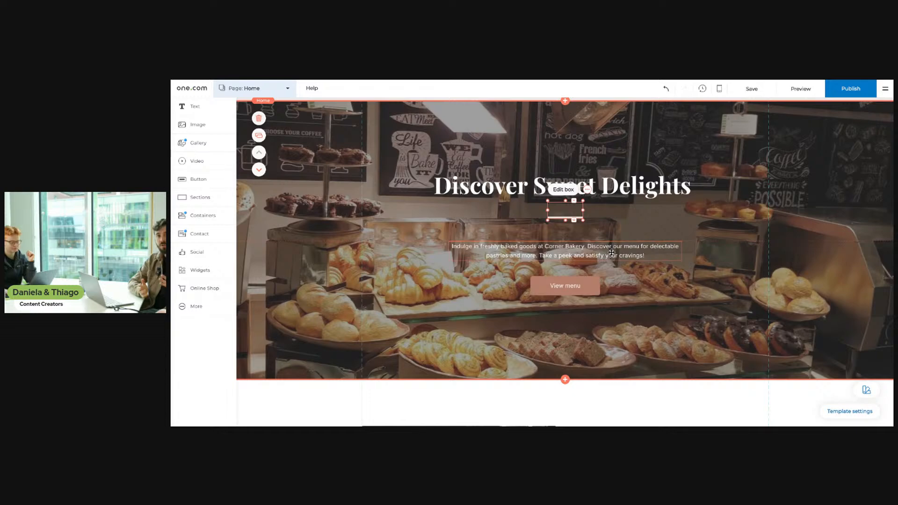
{"action": "left_click", "coordinate": [609, 248]}
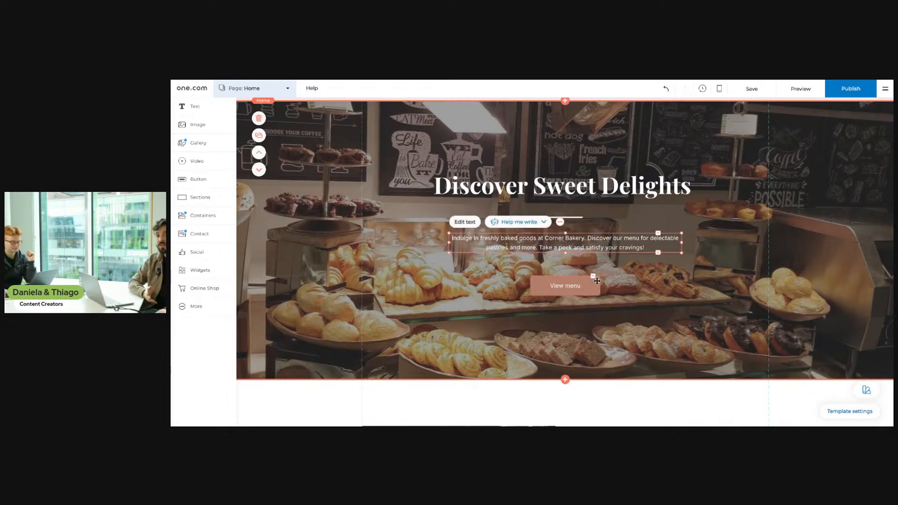
{"action": "left_click_drag", "start_coordinate": [593, 287], "coordinate": [594, 279]}
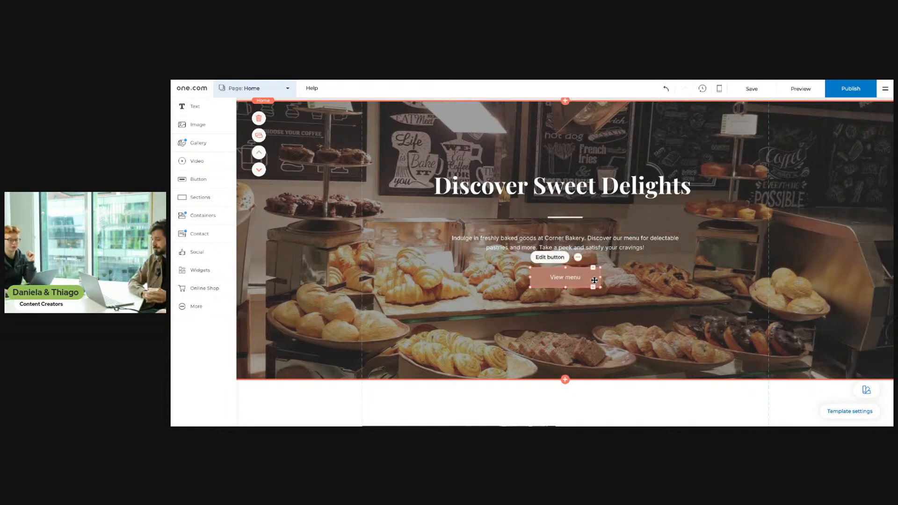
{"action": "left_click", "coordinate": [656, 291]}
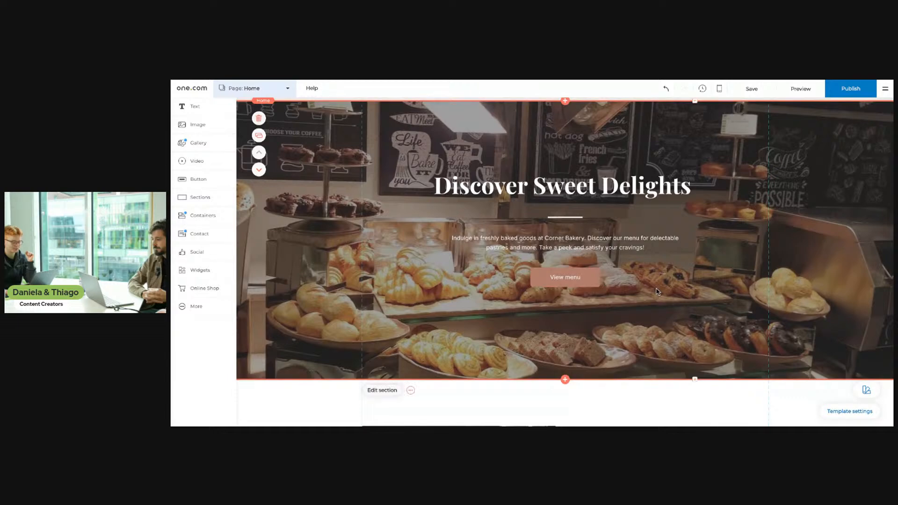
{"action": "mouse_move", "coordinate": [589, 279]}
{"action": "left_mouse_down"}
{"action": "mouse_move", "coordinate": [589, 264]}
{"action": "mouse_move", "coordinate": [589, 285]}
{"action": "left_mouse_up"}
- Start a new text for the hero paragraph in the writing assistant, setting the website subject to Bakery and the title to Corner Bakery
{"action": "left_click", "coordinate": [612, 238]}
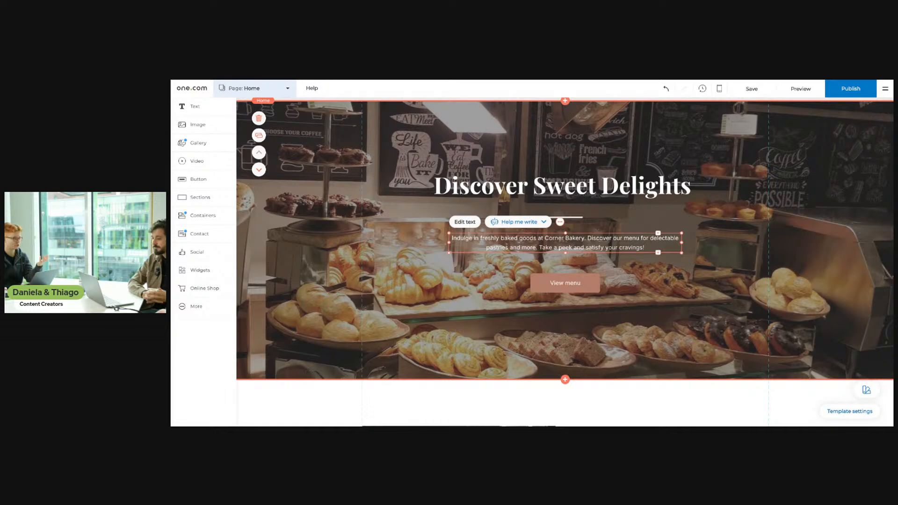
{"action": "left_click", "coordinate": [536, 222]}
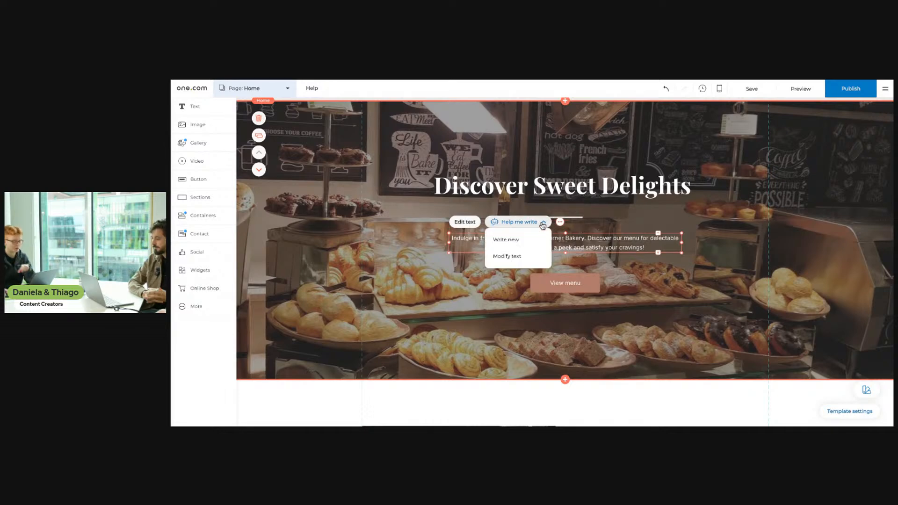
{"action": "left_click", "coordinate": [519, 243]}
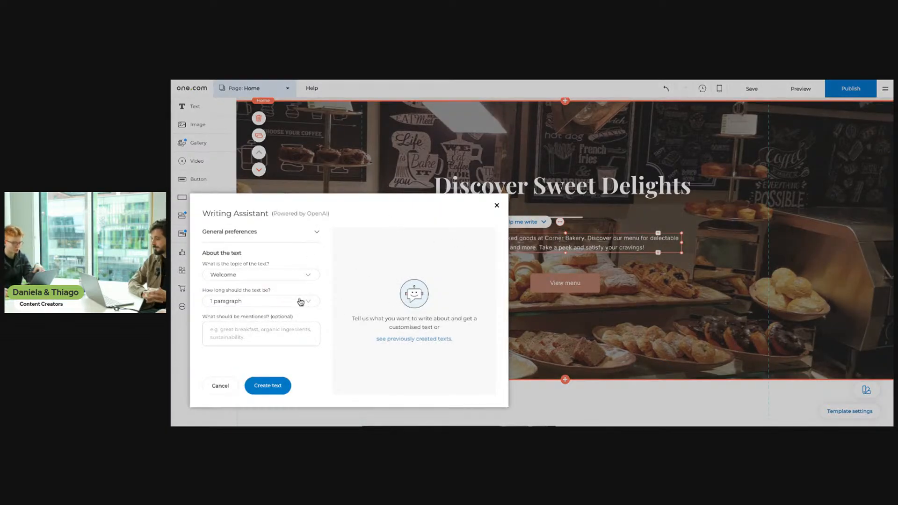
{"action": "left_click", "coordinate": [317, 232]}
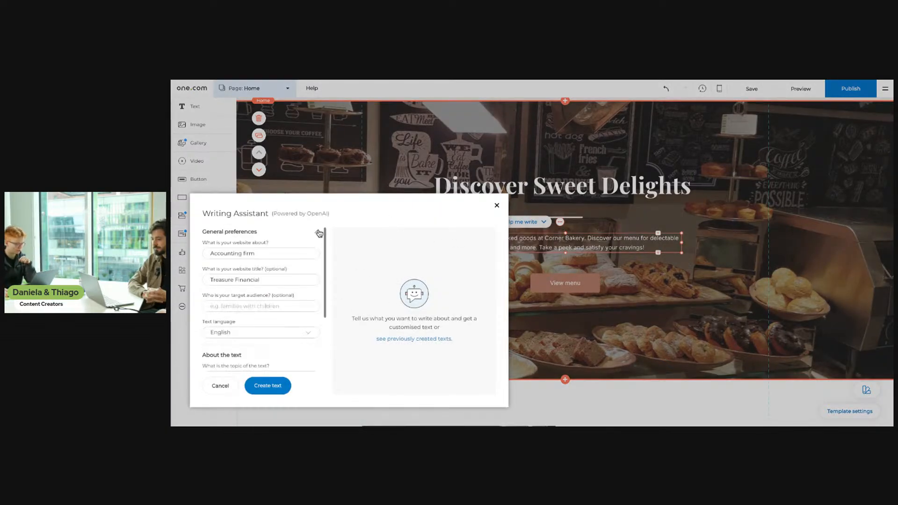
{"action": "mouse_move", "coordinate": [264, 253]}
{"action": "left_mouse_down"}
{"action": "mouse_move", "coordinate": [231, 251]}
{"action": "mouse_move", "coordinate": [279, 252]}
{"action": "left_mouse_up"}
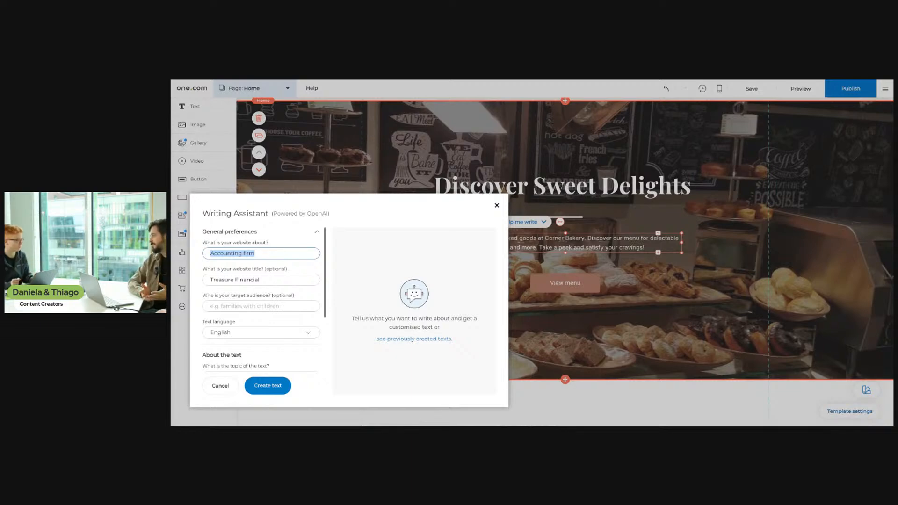
{"action": "type", "text": "Bakery"}
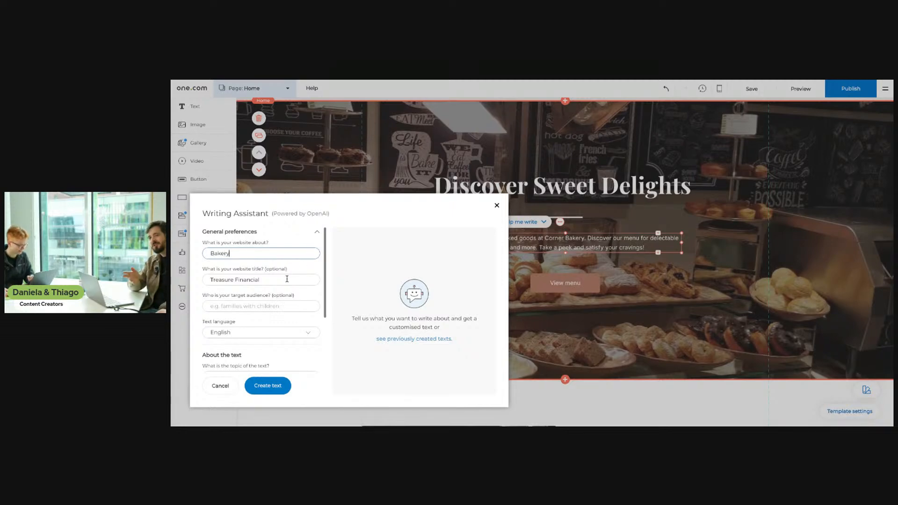
{"action": "left_click_drag", "start_coordinate": [209, 279], "coordinate": [271, 282]}
{"action": "type", "text": "Co"}
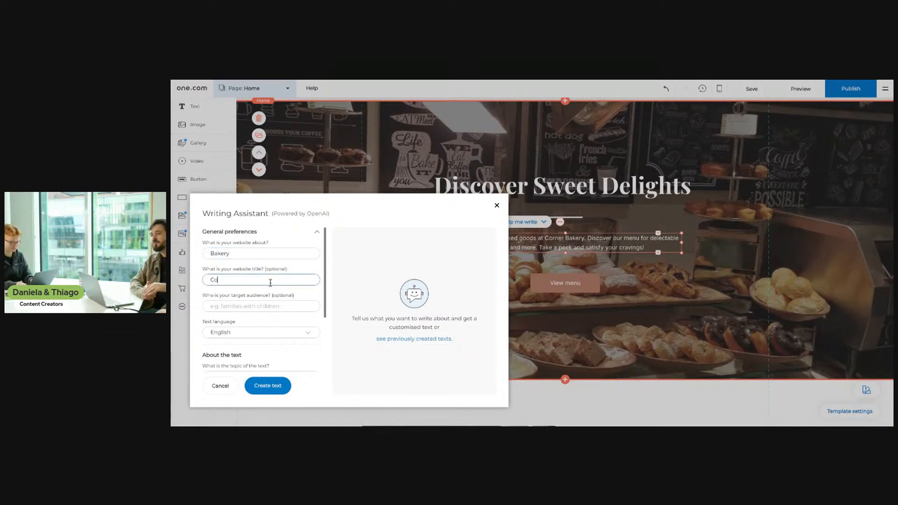
{"action": "type", "text": "rner Bakery"}
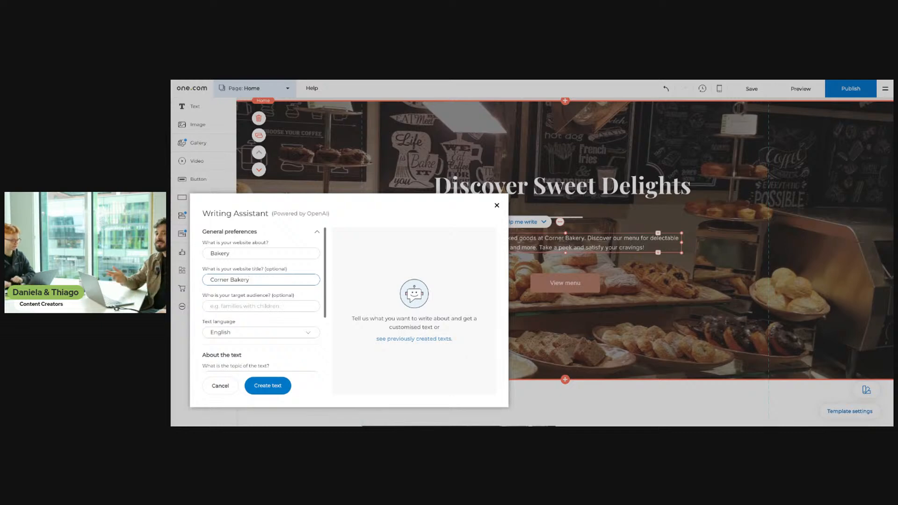
{"action": "left_click", "coordinate": [301, 240]}
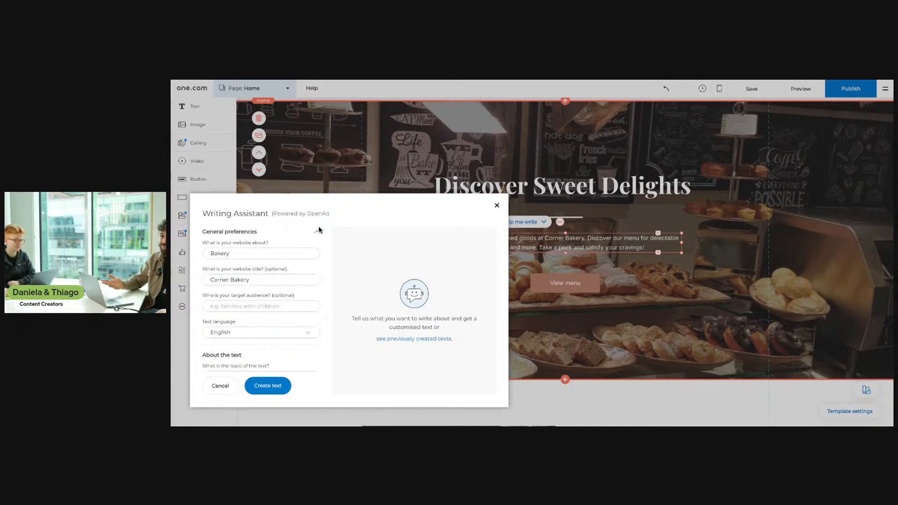
{"action": "left_click", "coordinate": [318, 231]}
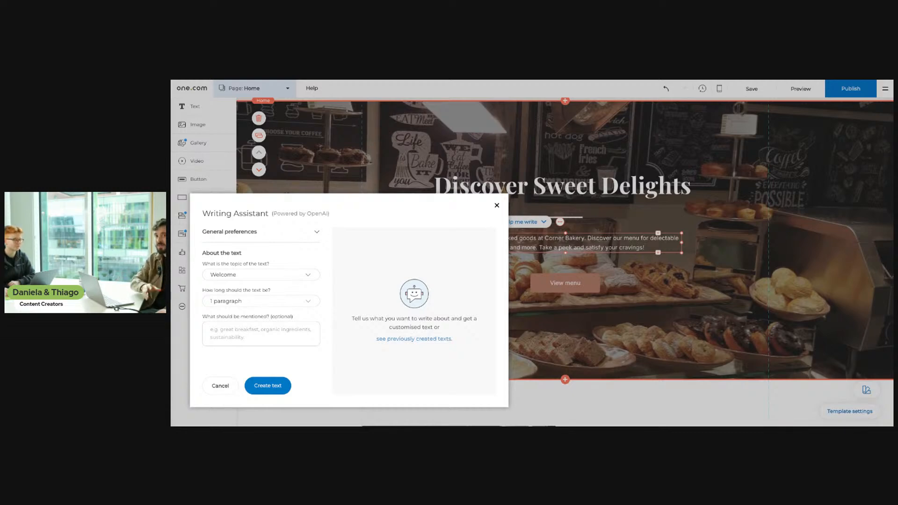
- Generate a text on the Welcome topic with a length of 1 paragraph, leaving the optional mentions empty
{"action": "left_click", "coordinate": [262, 274]}
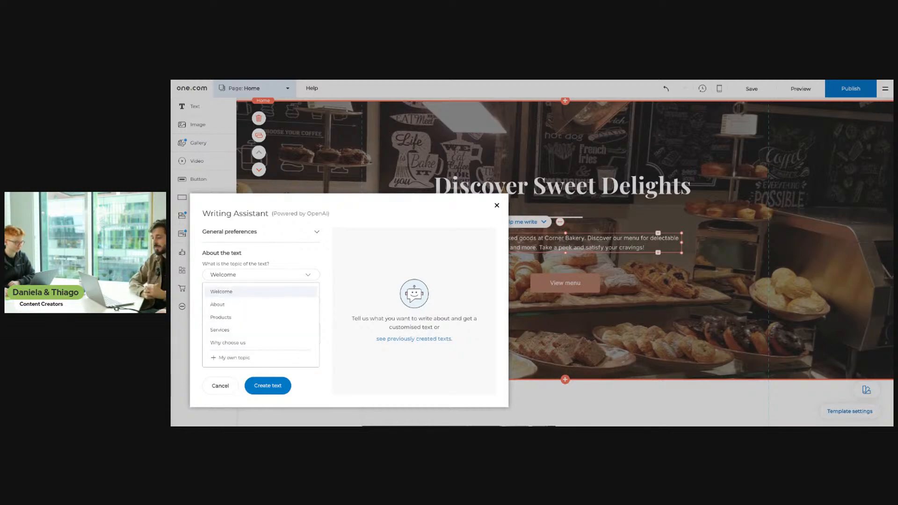
{"action": "left_click", "coordinate": [290, 292]}
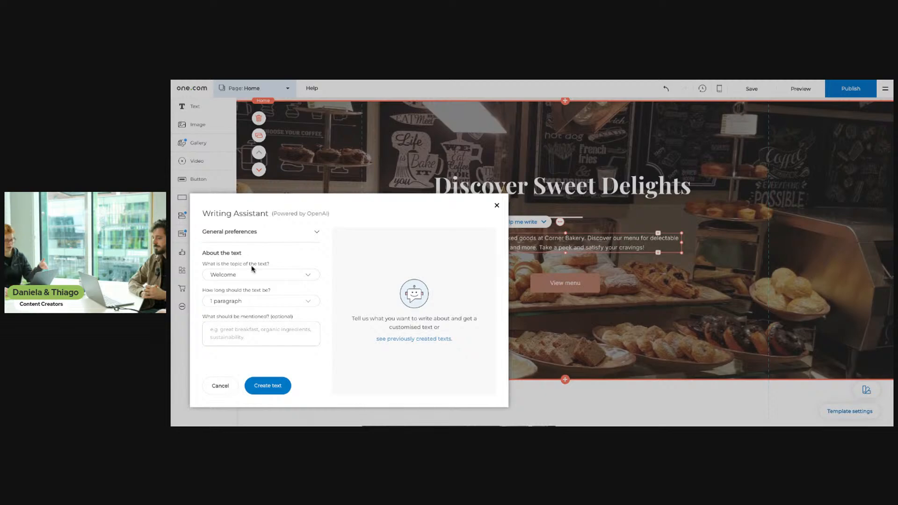
{"action": "left_click", "coordinate": [277, 276]}
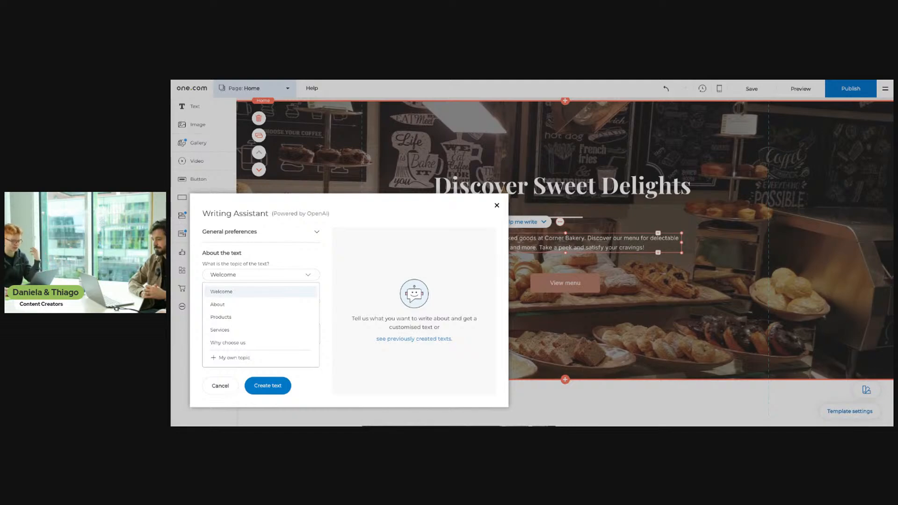
{"action": "left_click", "coordinate": [279, 292]}
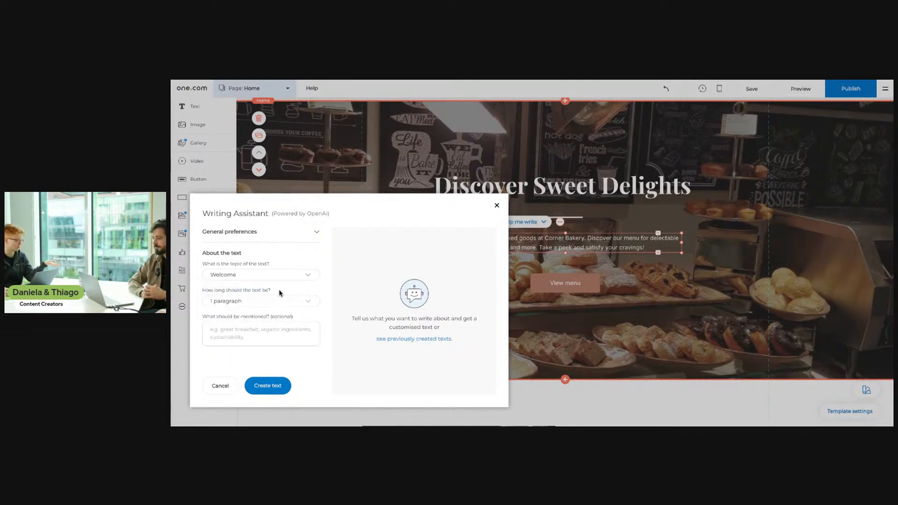
{"action": "left_click", "coordinate": [309, 305]}
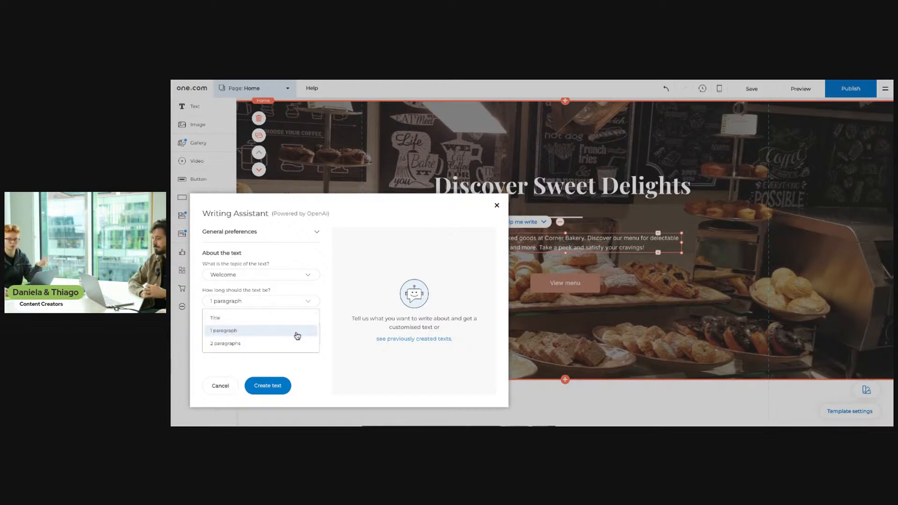
{"action": "left_click", "coordinate": [275, 332]}
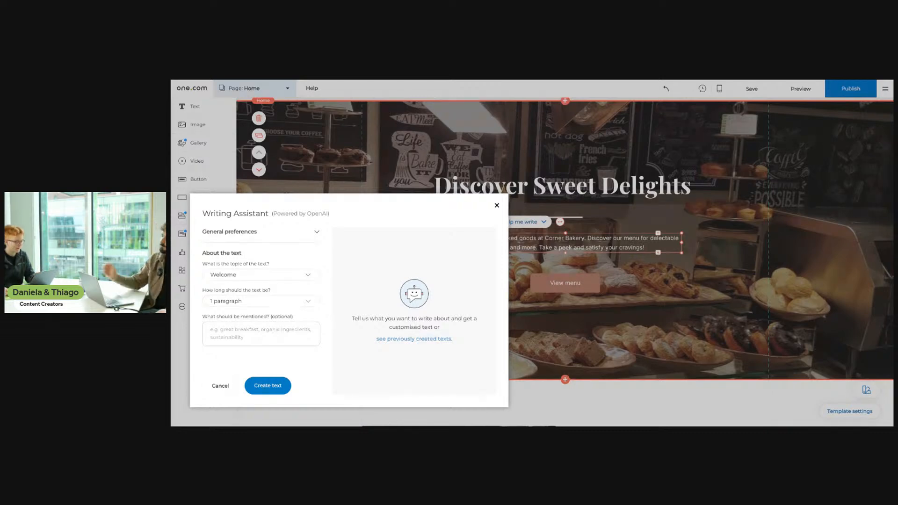
{"action": "left_click", "coordinate": [278, 336]}
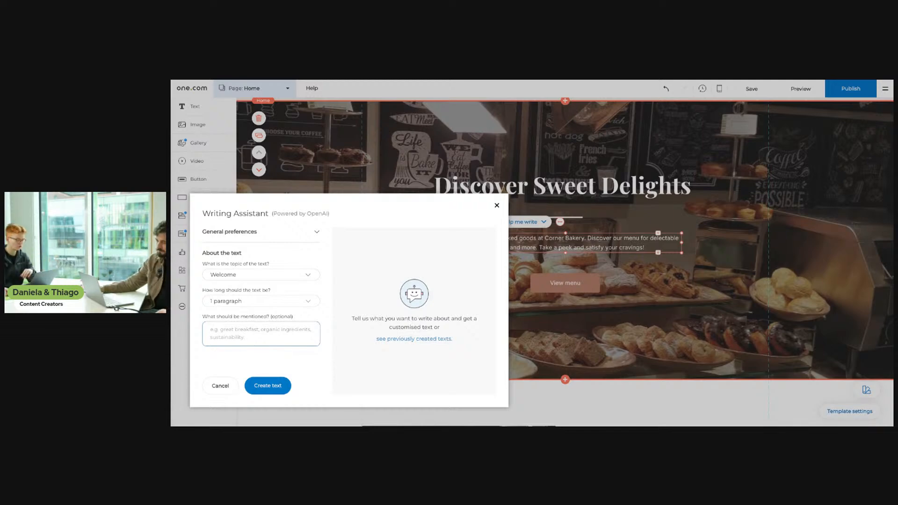
{"action": "left_click", "coordinate": [279, 381]}
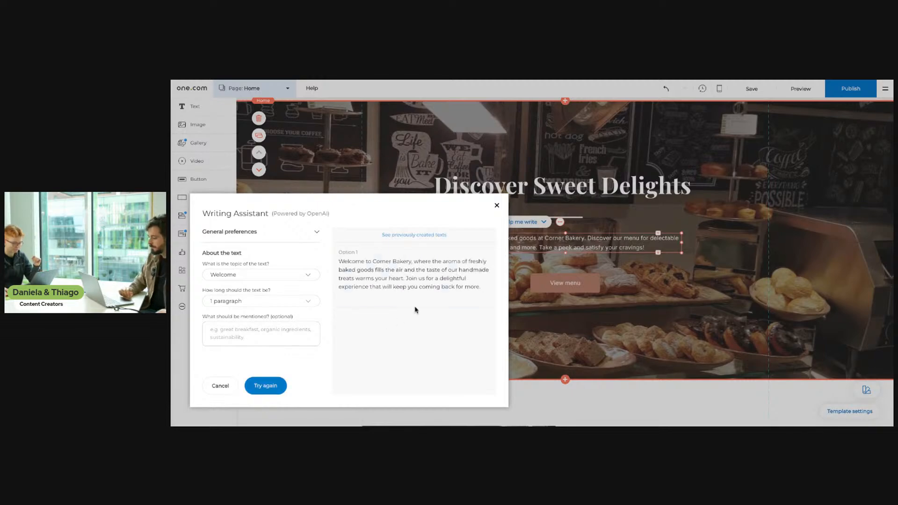
- Use the generated welcome text as the hero paragraph, close the writing assistant and deselect the paragraph
{"action": "mouse_move", "coordinate": [414, 294]}
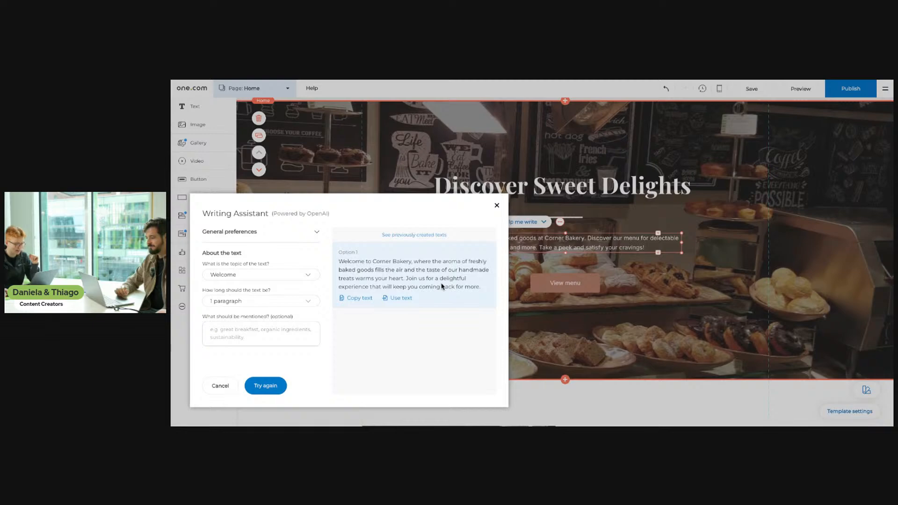
{"action": "left_click", "coordinate": [401, 299]}
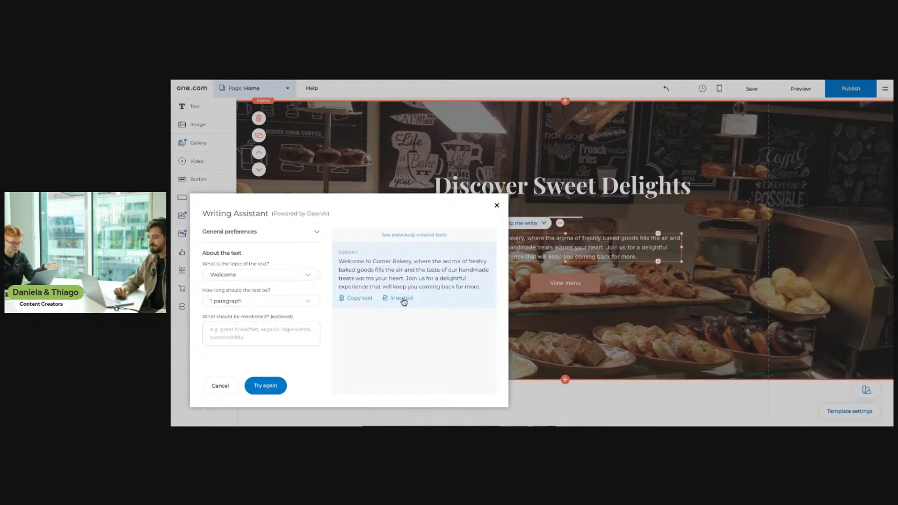
{"action": "left_click", "coordinate": [495, 205]}
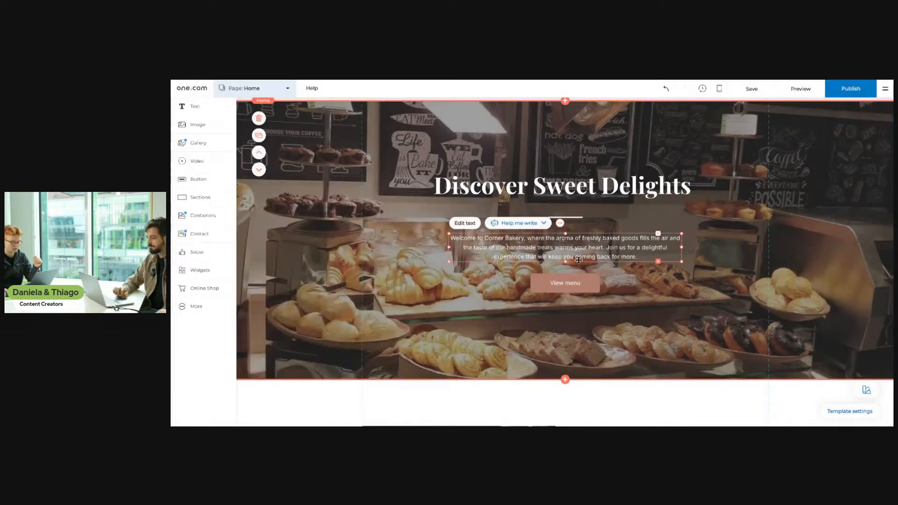
{"action": "left_click", "coordinate": [676, 289]}
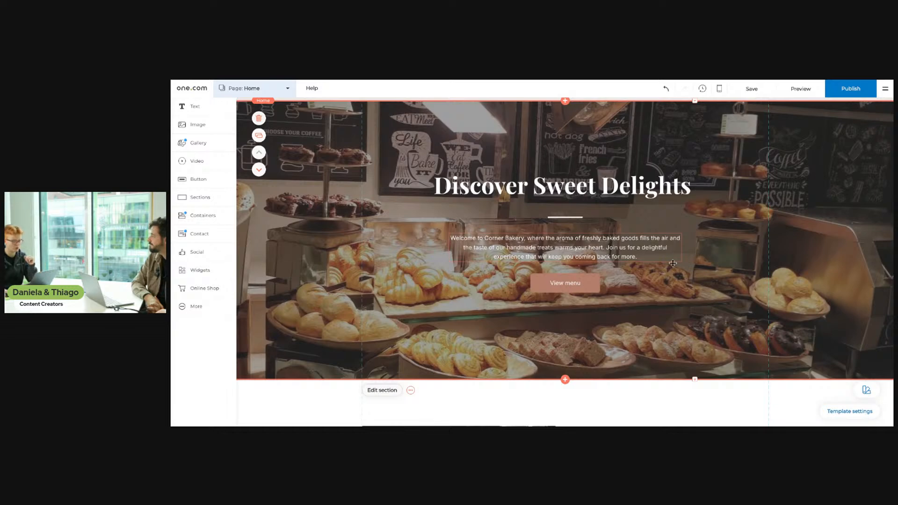
- Restyle the hero's View menu button, trying the Secondary style before applying Alternate, and set its font size to 20
{"action": "scroll", "coordinate": [691, 291], "scroll_direction": "up", "scroll_amount": 2}
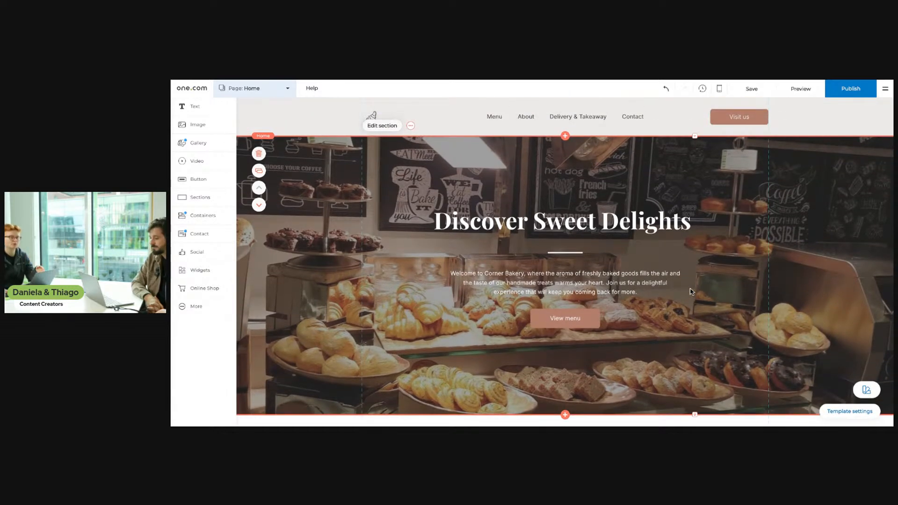
{"action": "scroll", "coordinate": [691, 291], "scroll_direction": "down", "scroll_amount": 3}
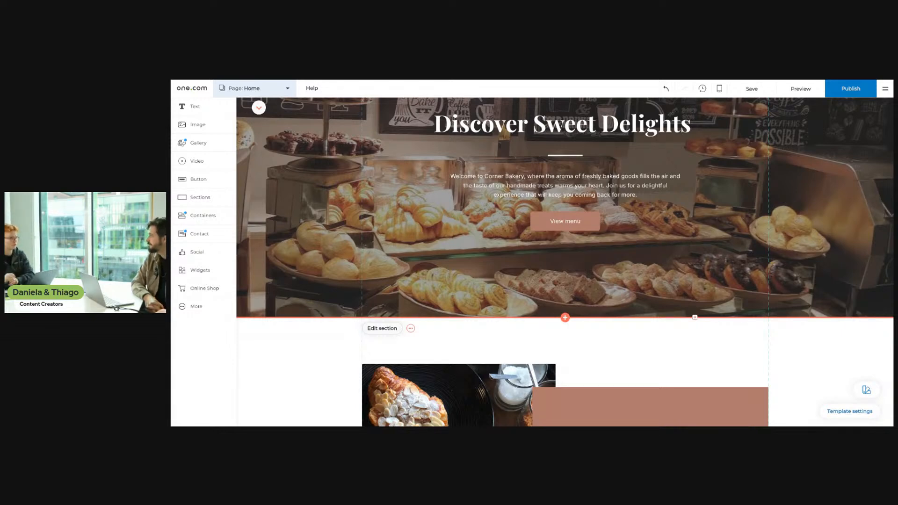
{"action": "left_click", "coordinate": [578, 225]}
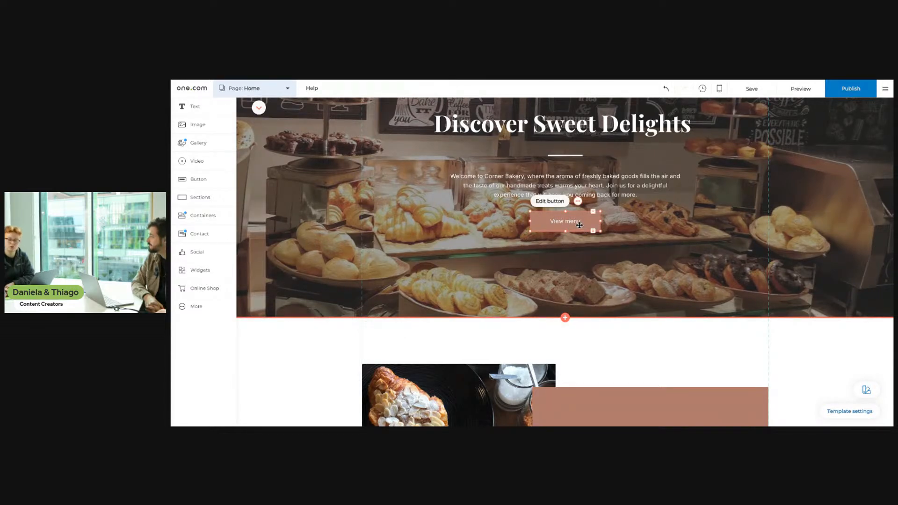
{"action": "left_click", "coordinate": [552, 204]}
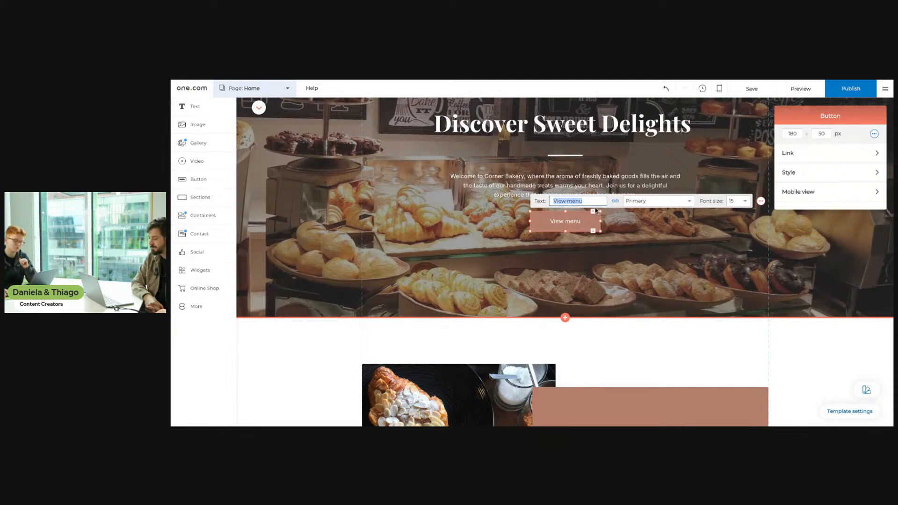
{"action": "left_click", "coordinate": [643, 204]}
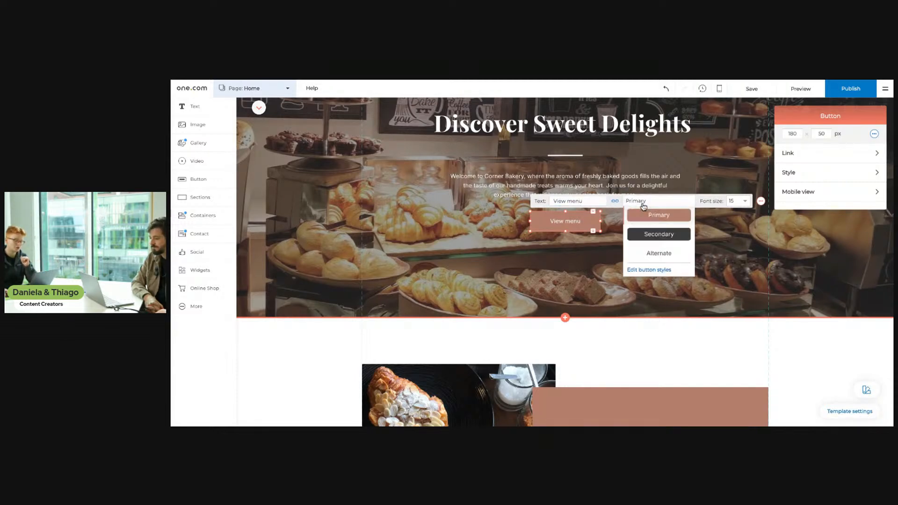
{"action": "left_click", "coordinate": [667, 234]}
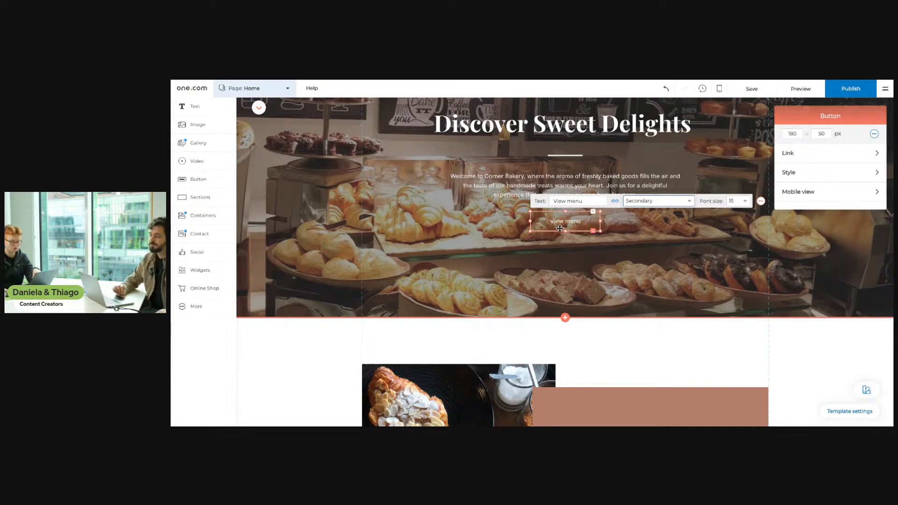
{"action": "left_click", "coordinate": [676, 203]}
{"action": "left_click", "coordinate": [675, 251]}
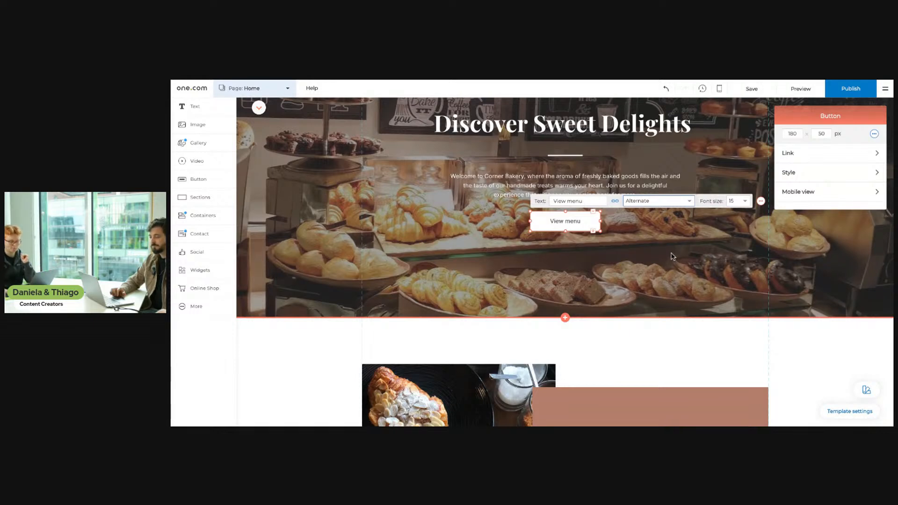
{"action": "left_click", "coordinate": [743, 201]}
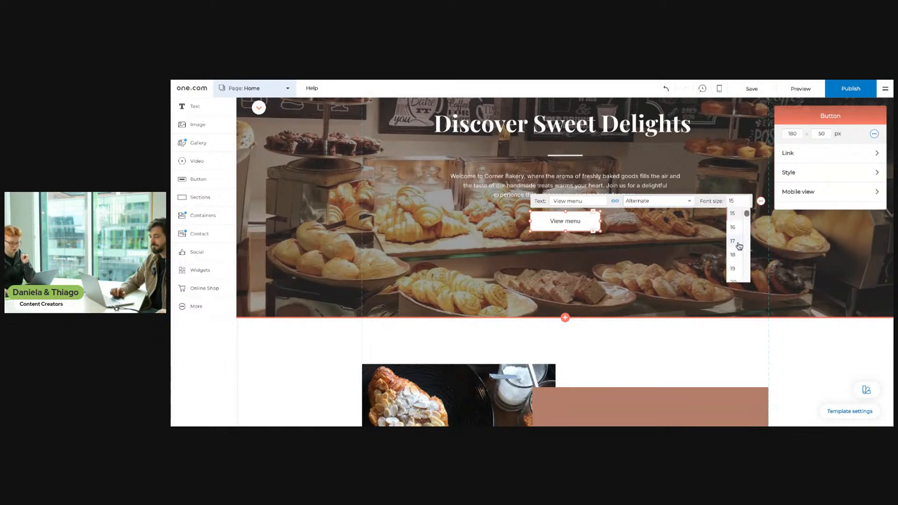
{"action": "left_click", "coordinate": [737, 280]}
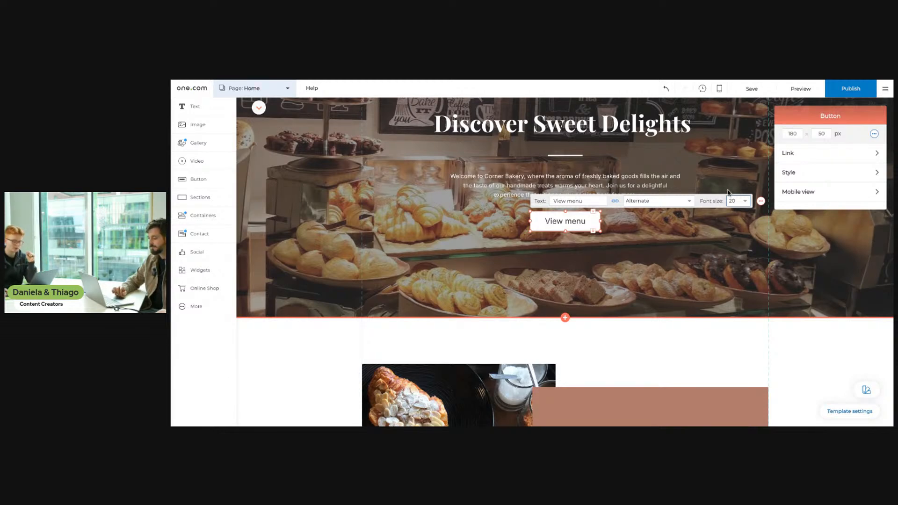
- Check the link target of the hero's View menu button and deselect the button
{"action": "left_click", "coordinate": [790, 154]}
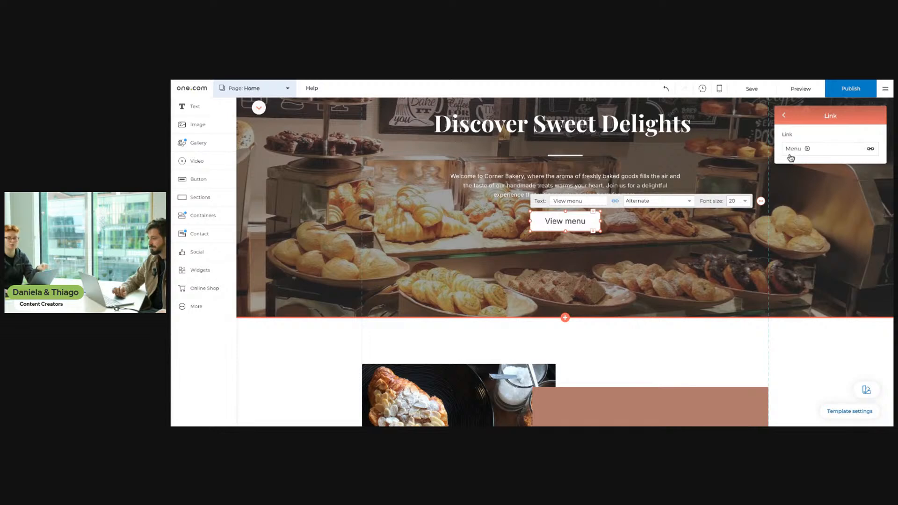
{"action": "left_click", "coordinate": [779, 116]}
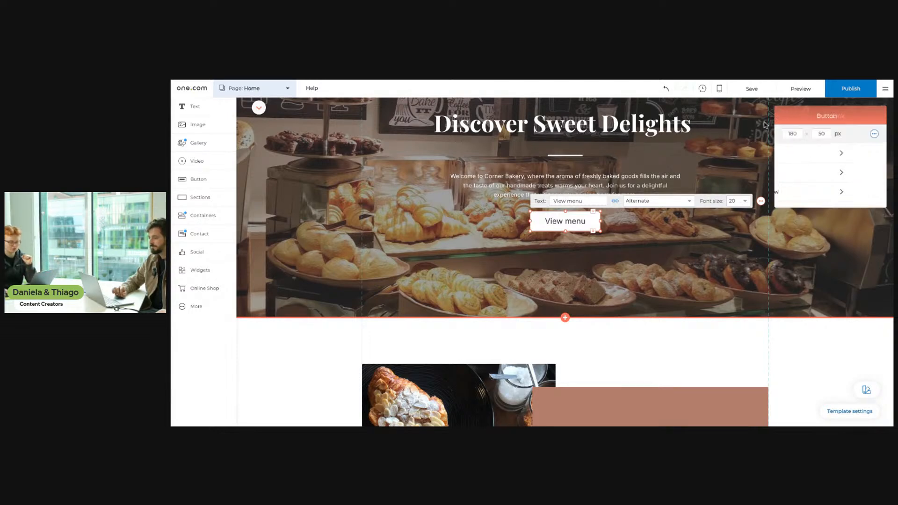
{"action": "left_click", "coordinate": [701, 241]}
{"action": "scroll", "coordinate": [670, 239], "scroll_direction": "up", "scroll_amount": 1}
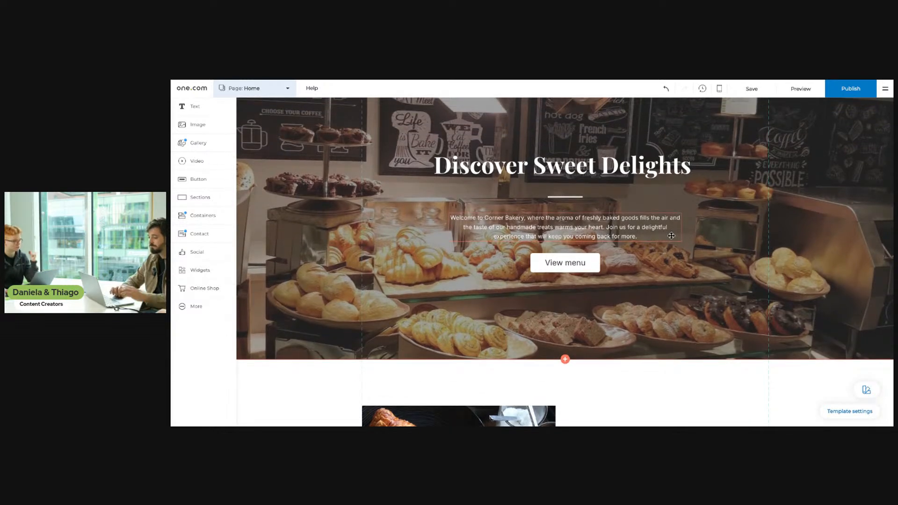
- Select the croissant and coffee photo in the Special Offer section and start replacing it with another image
{"action": "scroll", "coordinate": [671, 234], "scroll_direction": "down", "scroll_amount": 5}
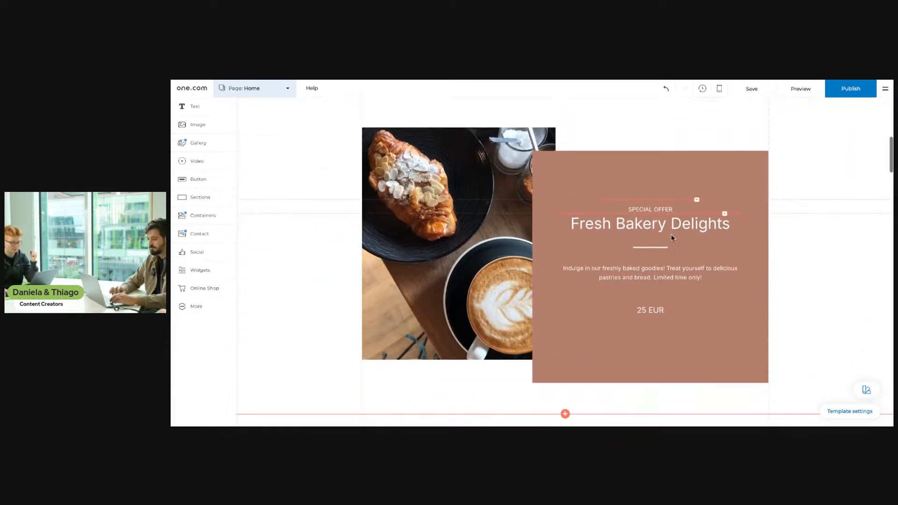
{"action": "scroll", "coordinate": [672, 238], "scroll_direction": "up", "scroll_amount": 8}
{"action": "scroll", "coordinate": [671, 238], "scroll_direction": "down", "scroll_amount": 2}
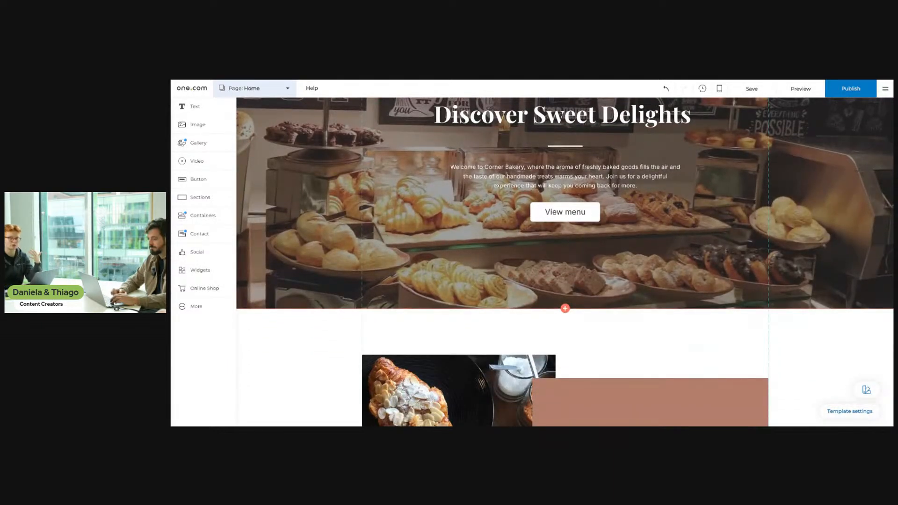
{"action": "scroll", "coordinate": [565, 261], "scroll_direction": "down", "scroll_amount": 2}
{"action": "scroll", "coordinate": [564, 262], "scroll_direction": "down", "scroll_amount": 2}
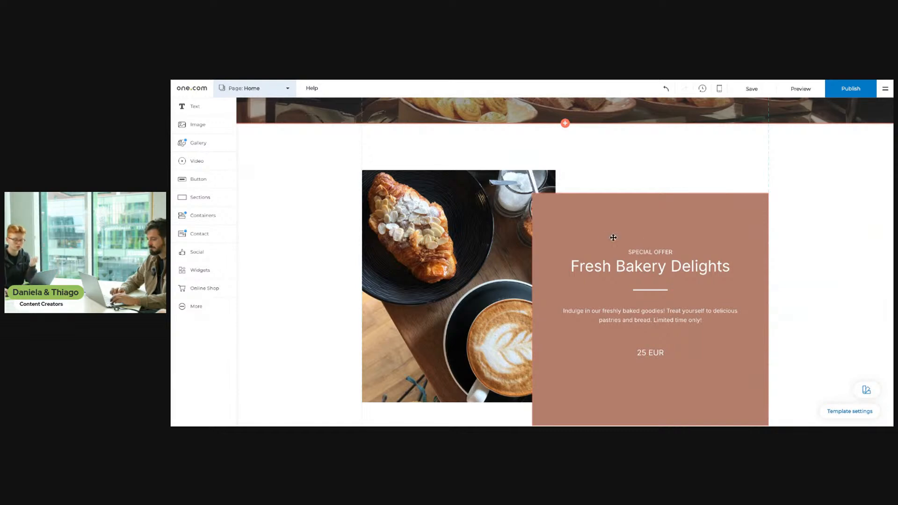
{"action": "left_click", "coordinate": [465, 233]}
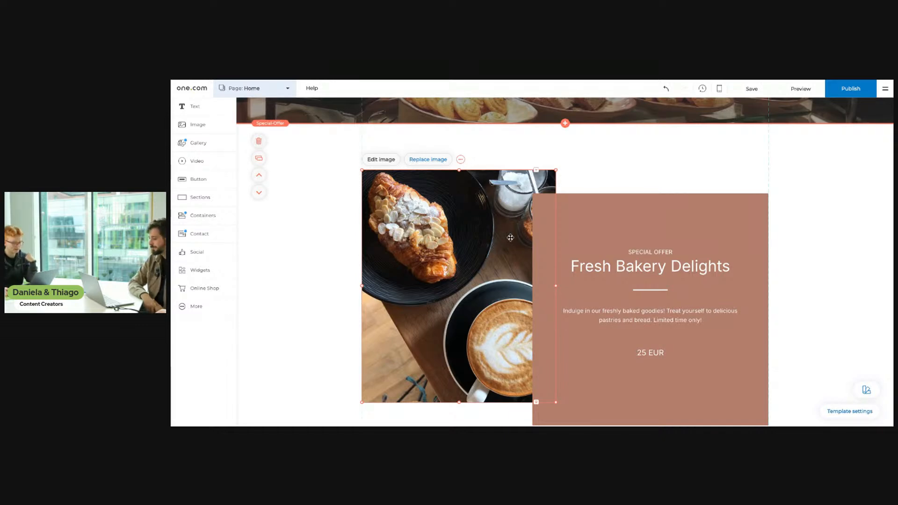
{"action": "left_click", "coordinate": [583, 169]}
{"action": "left_click", "coordinate": [415, 255]}
{"action": "scroll", "coordinate": [433, 262], "scroll_direction": "down", "scroll_amount": 1}
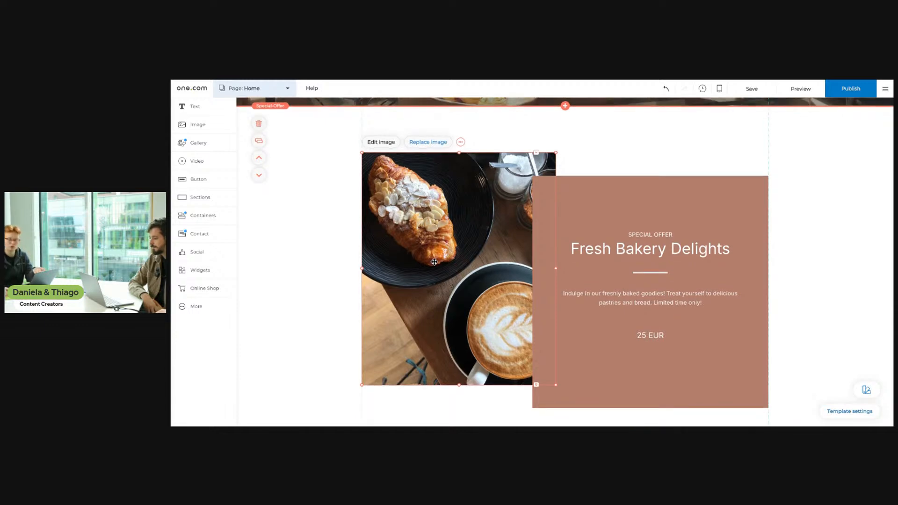
{"action": "left_click", "coordinate": [437, 147]}
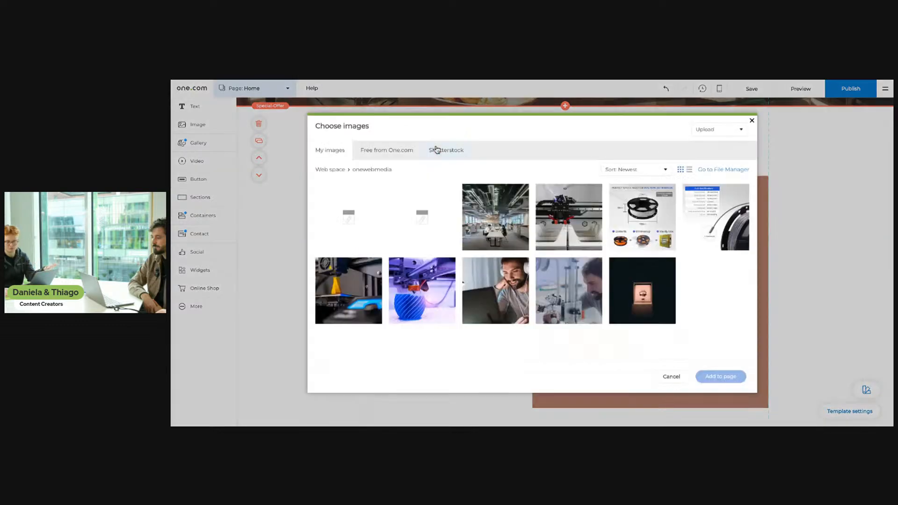
- Look through the My images and Free from One.com sources, and search the free images for bakery
{"action": "left_click", "coordinate": [401, 151]}
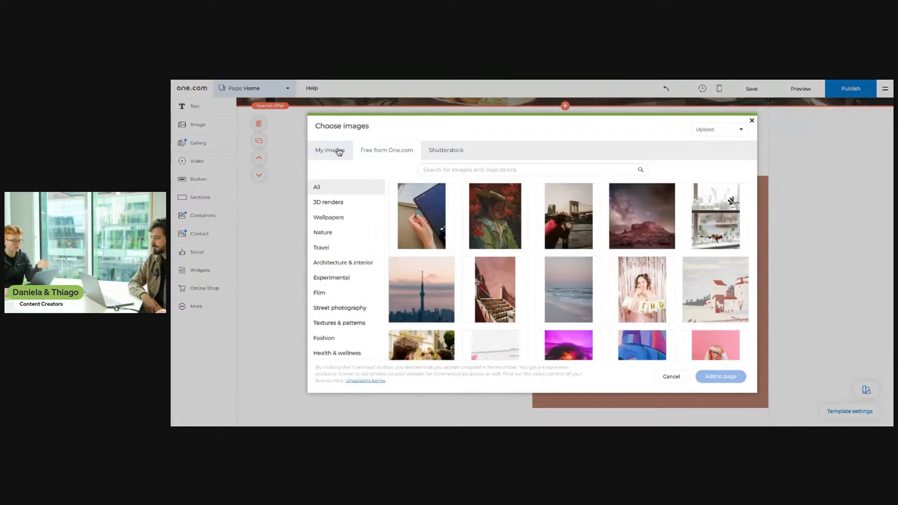
{"action": "left_click", "coordinate": [339, 150]}
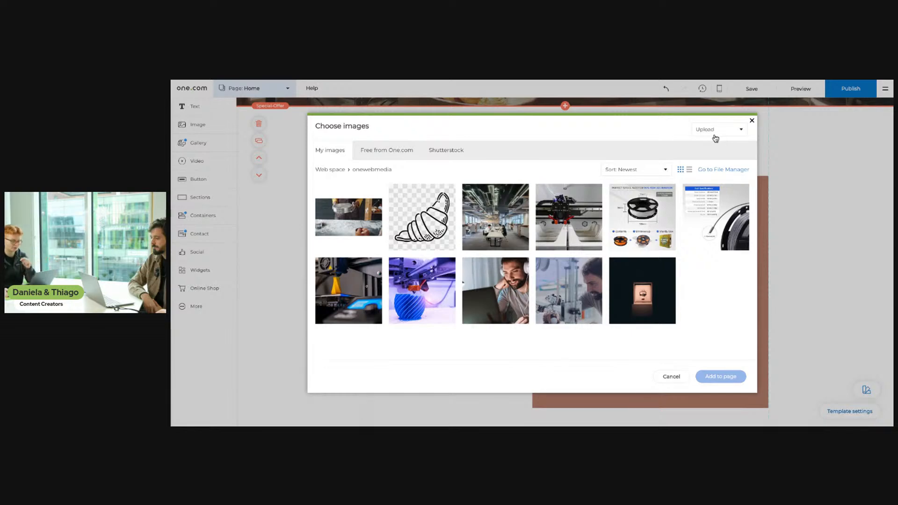
{"action": "left_click", "coordinate": [376, 154]}
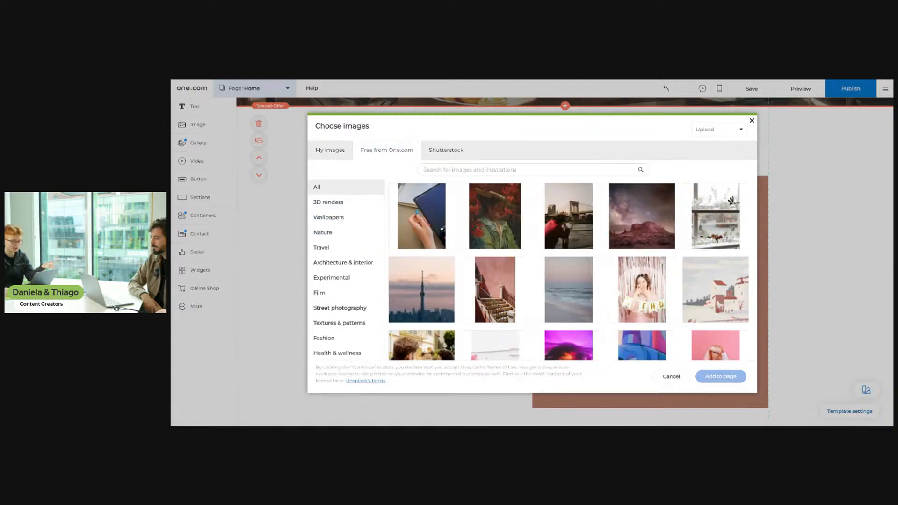
{"action": "left_click", "coordinate": [444, 169]}
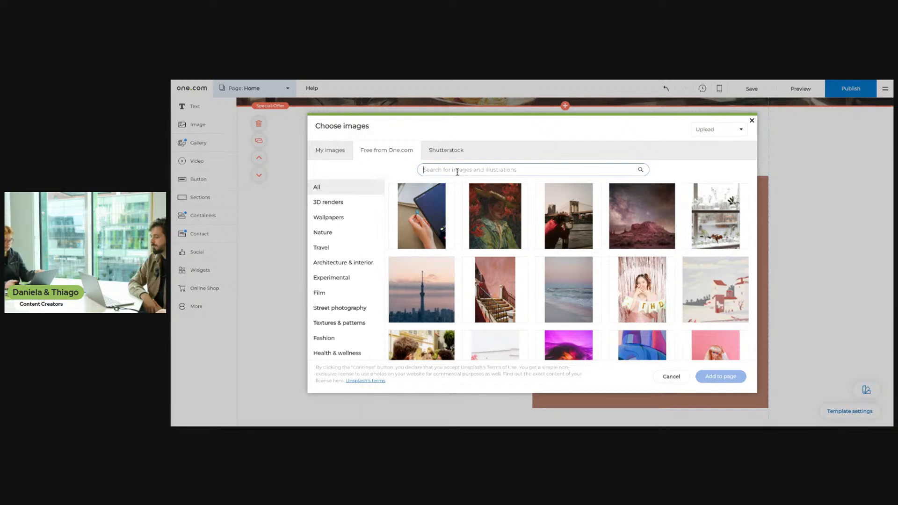
{"action": "type", "text": "bakery"}
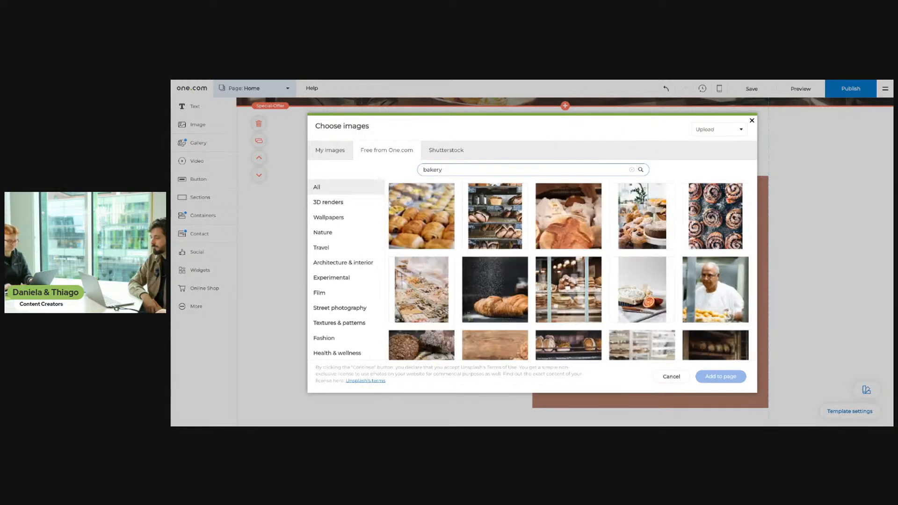
- Replace the Special Offer photo with the free picture of stacked pink, purple and green macarons, and deselect it
{"action": "scroll", "coordinate": [632, 311], "scroll_direction": "down", "scroll_amount": 5}
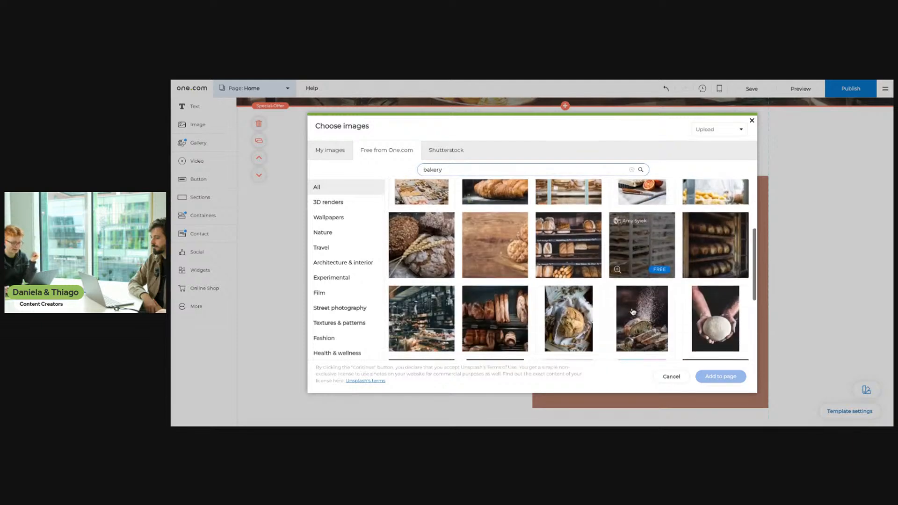
{"action": "scroll", "coordinate": [632, 311], "scroll_direction": "down", "scroll_amount": 5}
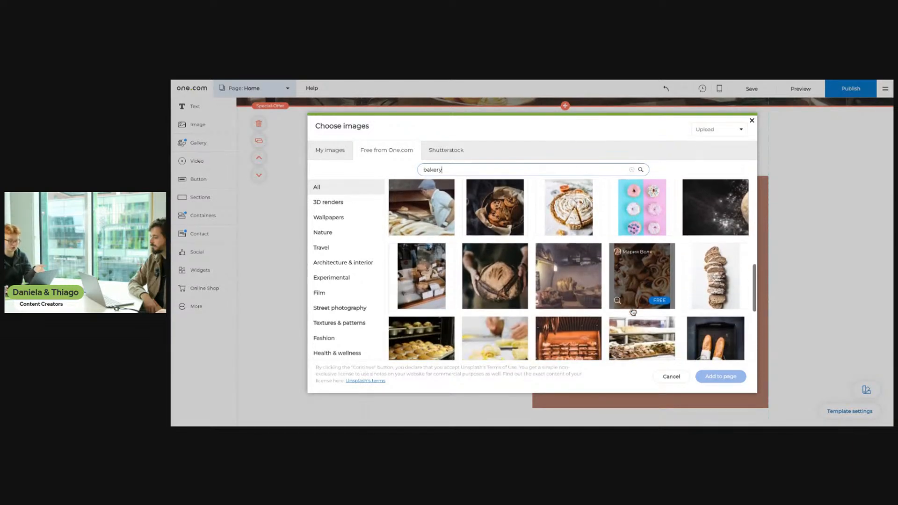
{"action": "scroll", "coordinate": [641, 224], "scroll_direction": "down", "scroll_amount": 5}
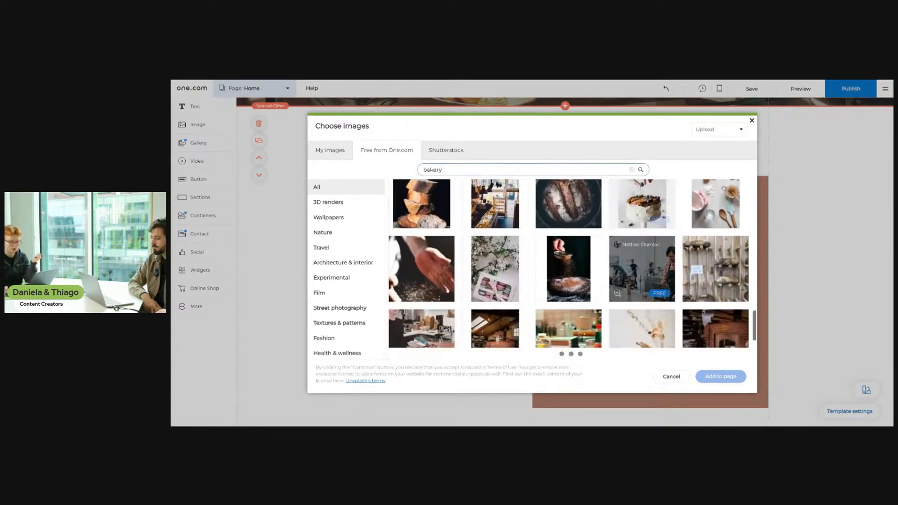
{"action": "scroll", "coordinate": [641, 220], "scroll_direction": "down", "scroll_amount": 5}
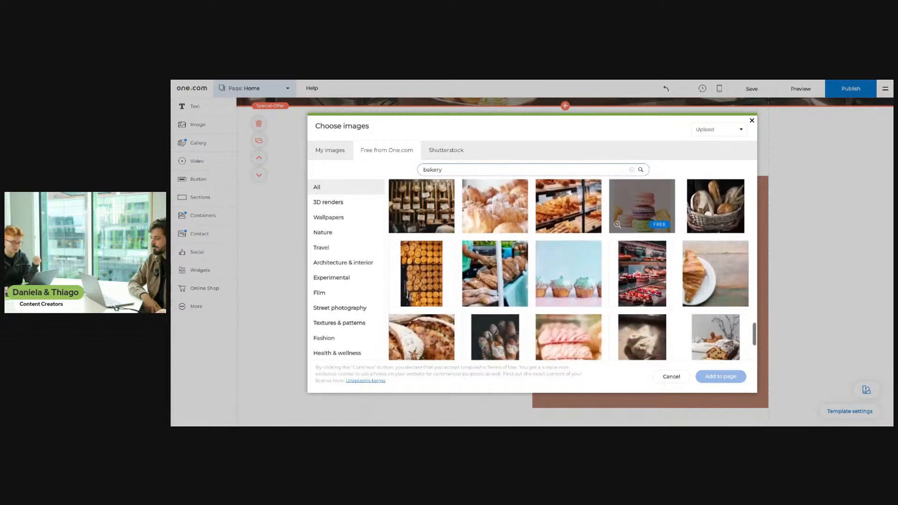
{"action": "scroll", "coordinate": [641, 318], "scroll_direction": "up", "scroll_amount": 2}
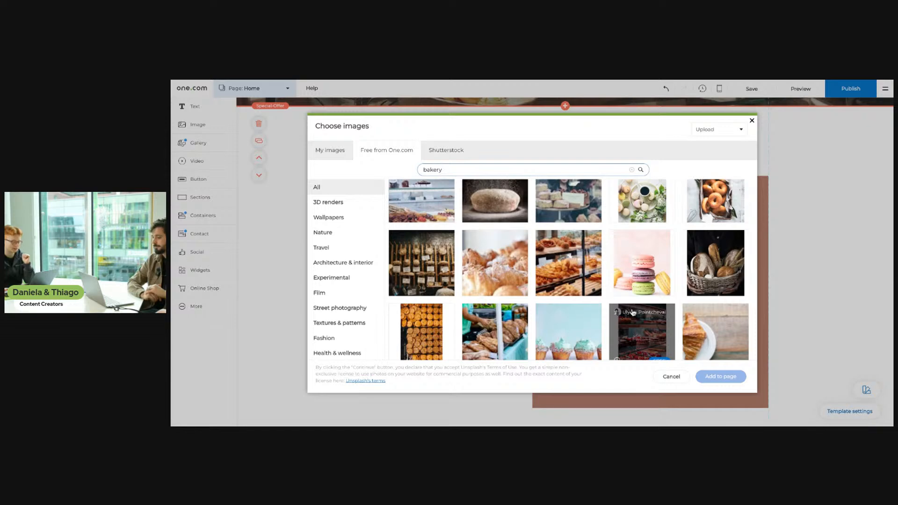
{"action": "left_click", "coordinate": [648, 272]}
{"action": "left_click", "coordinate": [711, 374]}
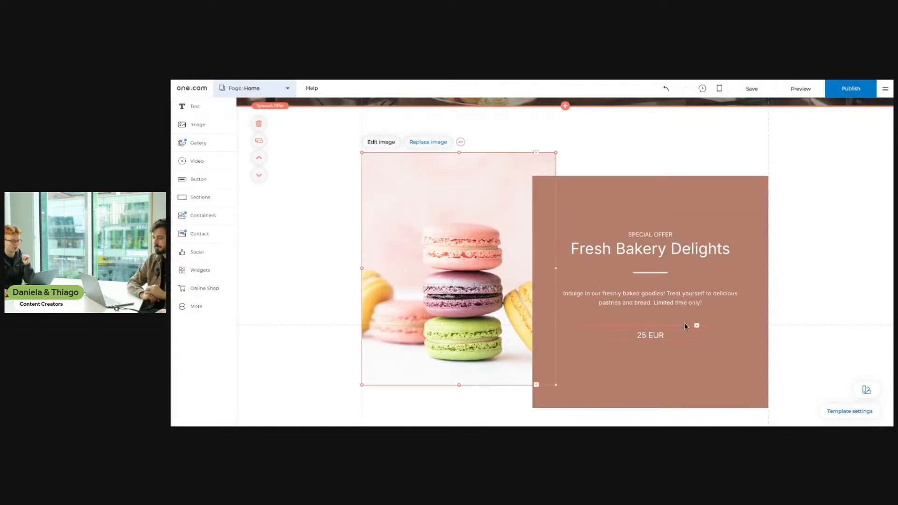
{"action": "left_click", "coordinate": [802, 259]}
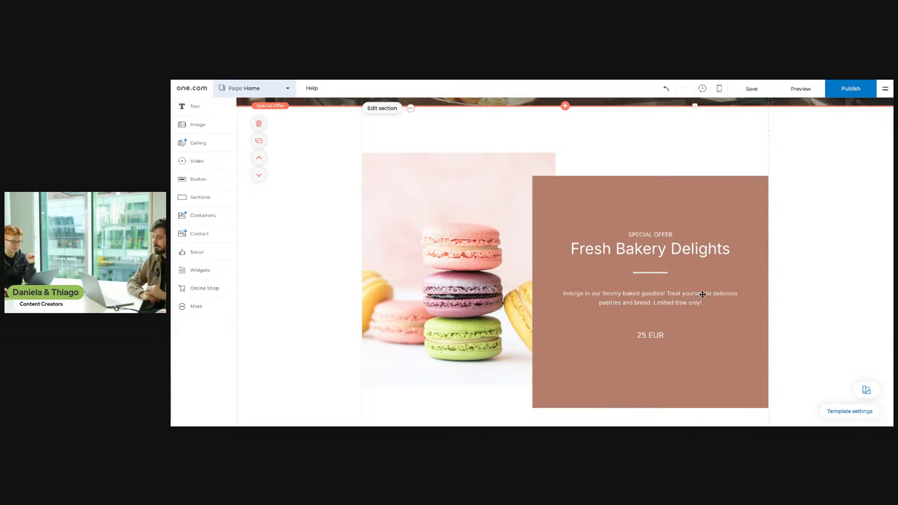
{"action": "scroll", "coordinate": [704, 301], "scroll_direction": "down", "scroll_amount": 3}
{"action": "scroll", "coordinate": [705, 301], "scroll_direction": "down", "scroll_amount": 2}
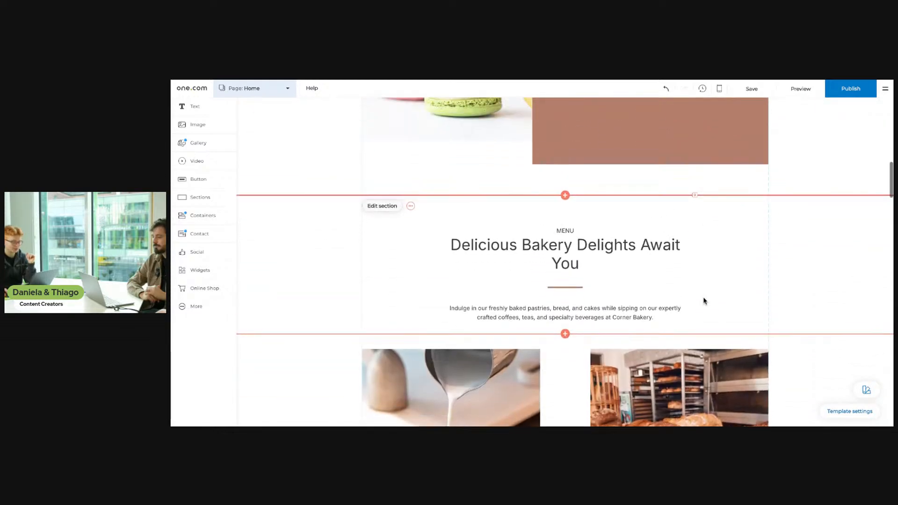
{"action": "scroll", "coordinate": [704, 299], "scroll_direction": "up", "scroll_amount": 8}
{"action": "scroll", "coordinate": [703, 297], "scroll_direction": "up", "scroll_amount": 1}
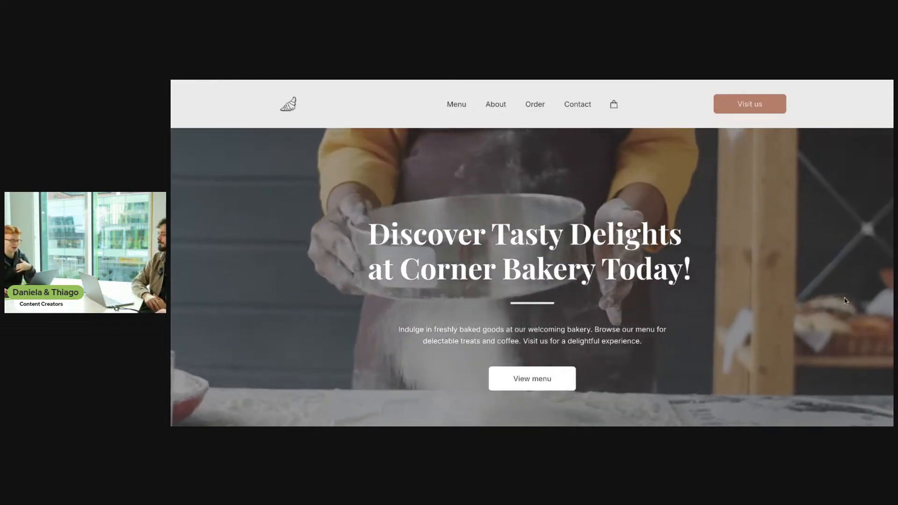
- Review the finished Corner Bakery page from the hero through the special offer, menu, products and about sections to the contact form and map
{"action": "scroll", "coordinate": [846, 300], "scroll_direction": "down", "scroll_amount": 1}
{"action": "scroll", "coordinate": [843, 297], "scroll_direction": "up", "scroll_amount": 1}
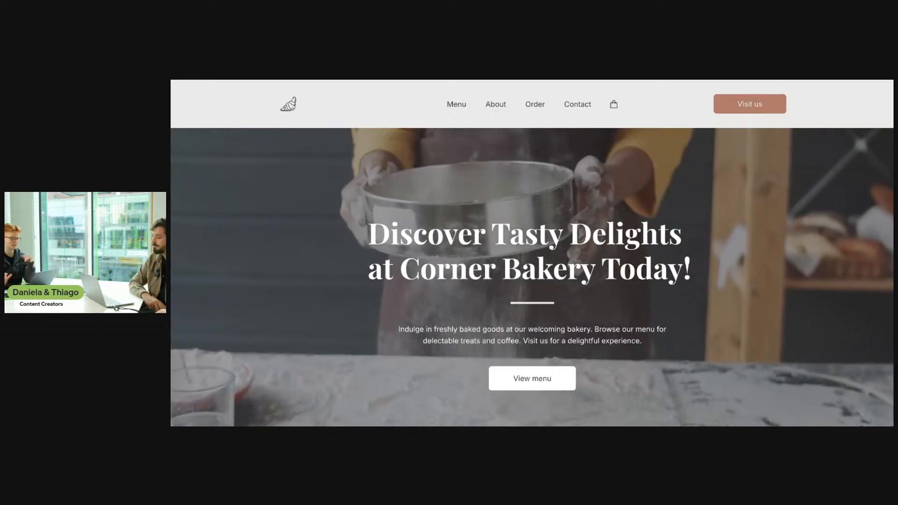
{"action": "scroll", "coordinate": [531, 277], "scroll_direction": "down", "scroll_amount": 1}
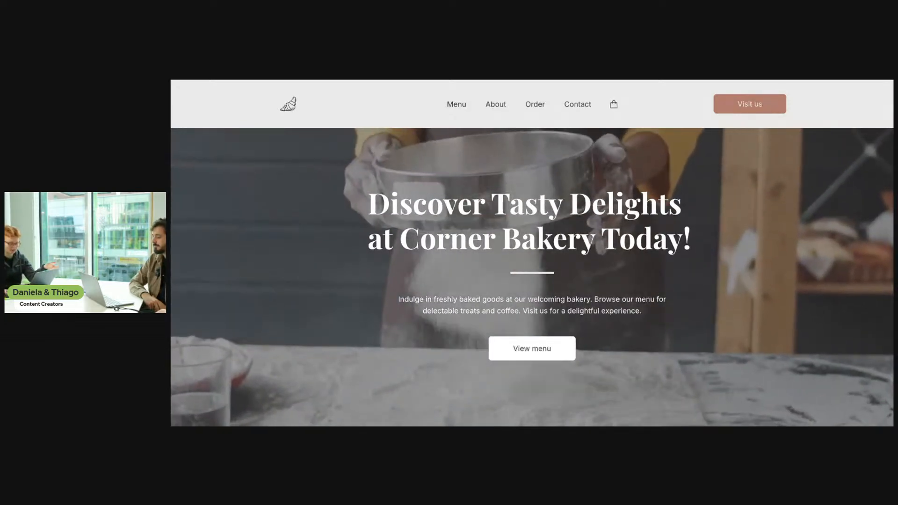
{"action": "scroll", "coordinate": [531, 277], "scroll_direction": "down", "scroll_amount": 1}
{"action": "scroll", "coordinate": [532, 276], "scroll_direction": "down", "scroll_amount": 2}
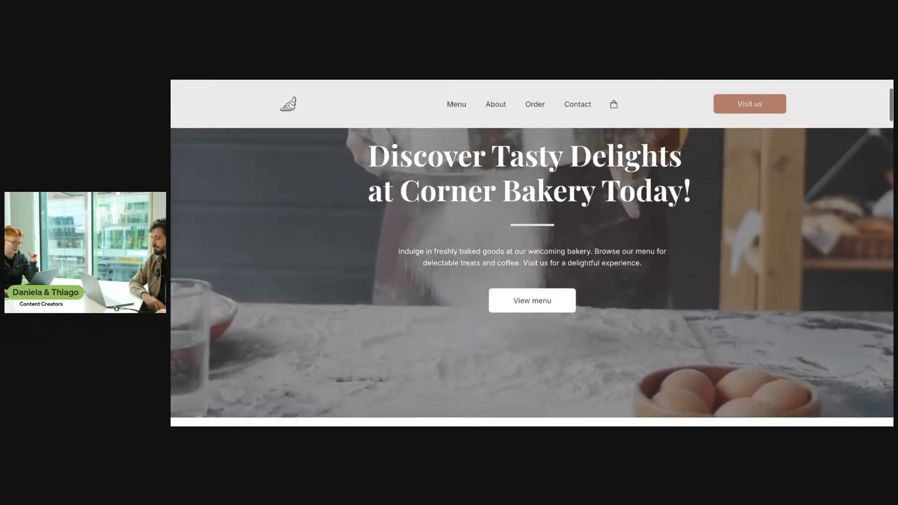
{"action": "scroll", "coordinate": [531, 276], "scroll_direction": "down", "scroll_amount": 1}
{"action": "scroll", "coordinate": [682, 313], "scroll_direction": "down", "scroll_amount": 1}
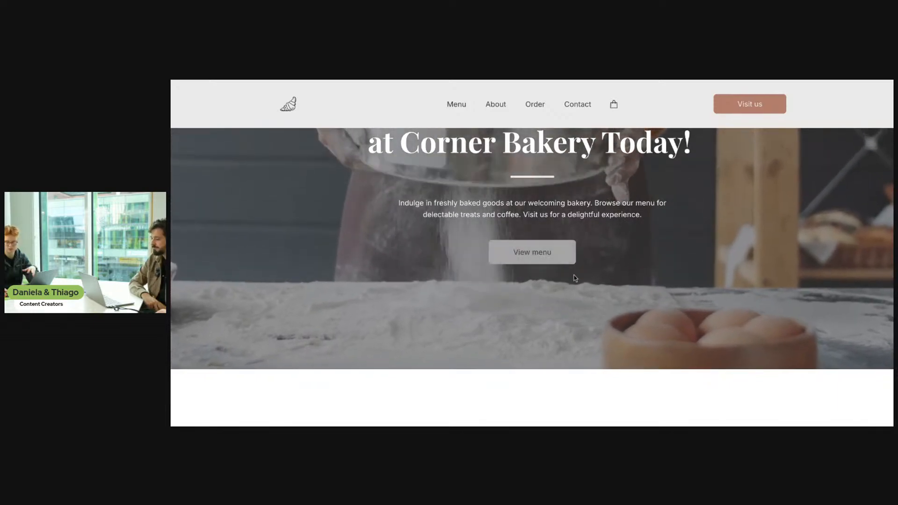
{"action": "scroll", "coordinate": [680, 312], "scroll_direction": "down", "scroll_amount": 4}
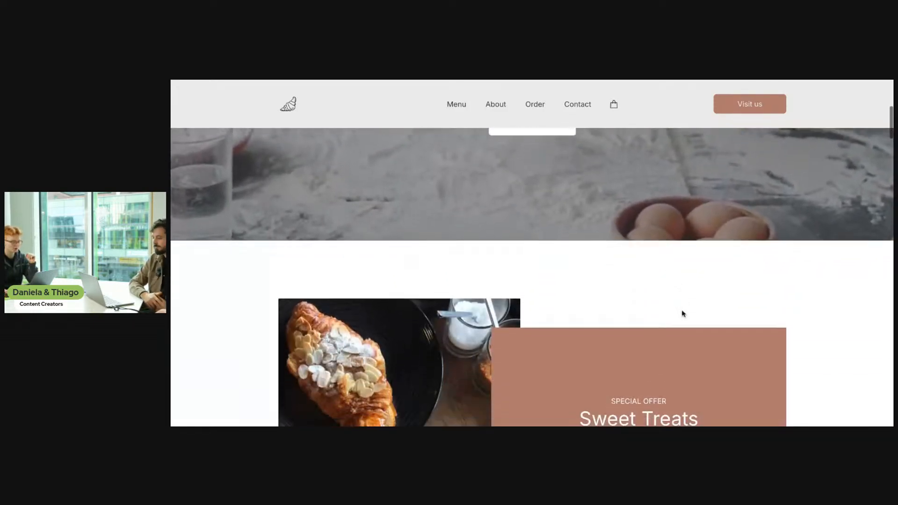
{"action": "scroll", "coordinate": [681, 309], "scroll_direction": "down", "scroll_amount": 5}
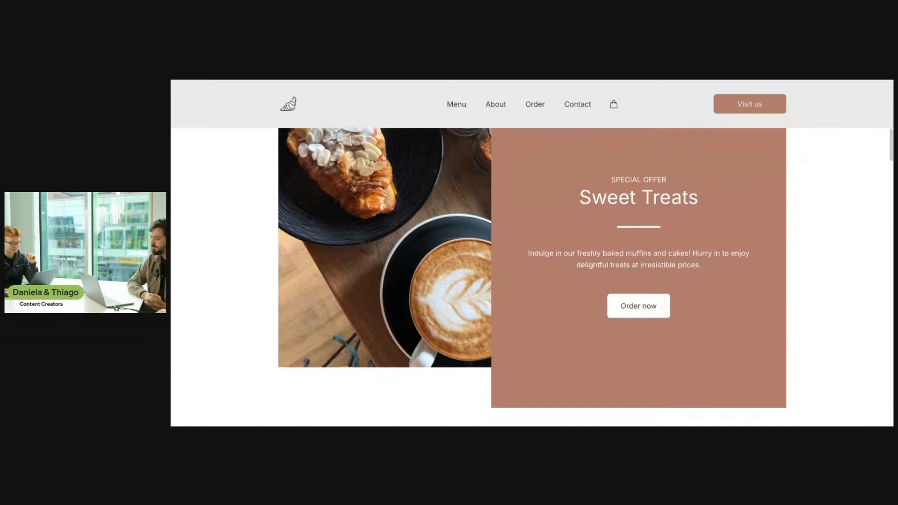
{"action": "scroll", "coordinate": [681, 310], "scroll_direction": "down", "scroll_amount": 9}
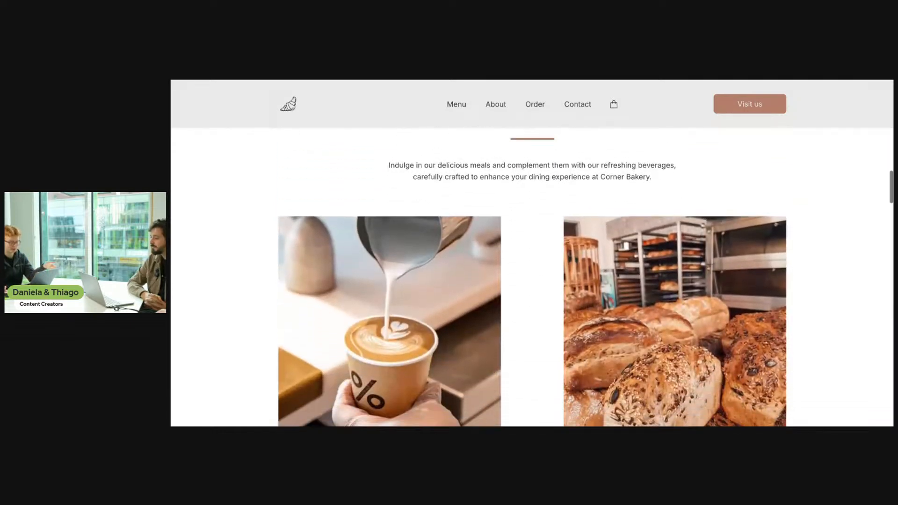
{"action": "scroll", "coordinate": [681, 309], "scroll_direction": "down", "scroll_amount": 7}
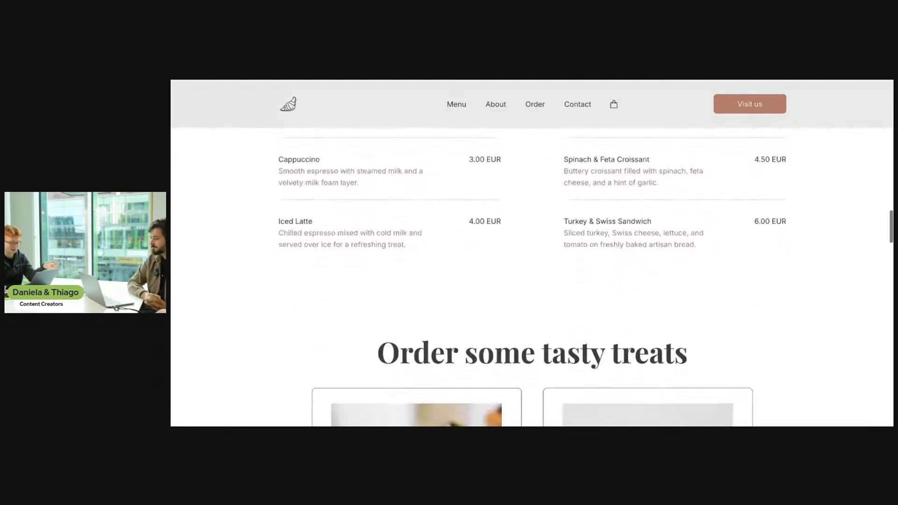
{"action": "scroll", "coordinate": [681, 310], "scroll_direction": "down", "scroll_amount": 6}
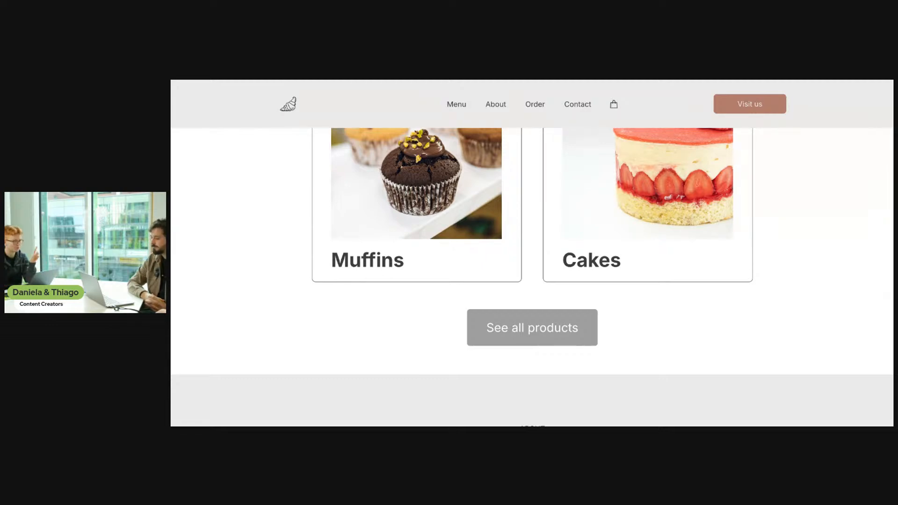
{"action": "scroll", "coordinate": [598, 351], "scroll_direction": "down", "scroll_amount": 5}
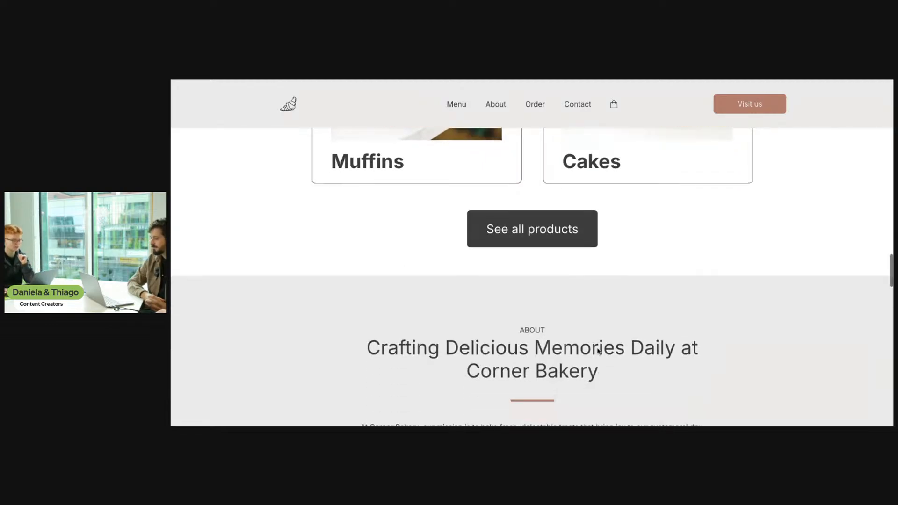
{"action": "scroll", "coordinate": [598, 351], "scroll_direction": "down", "scroll_amount": 20}
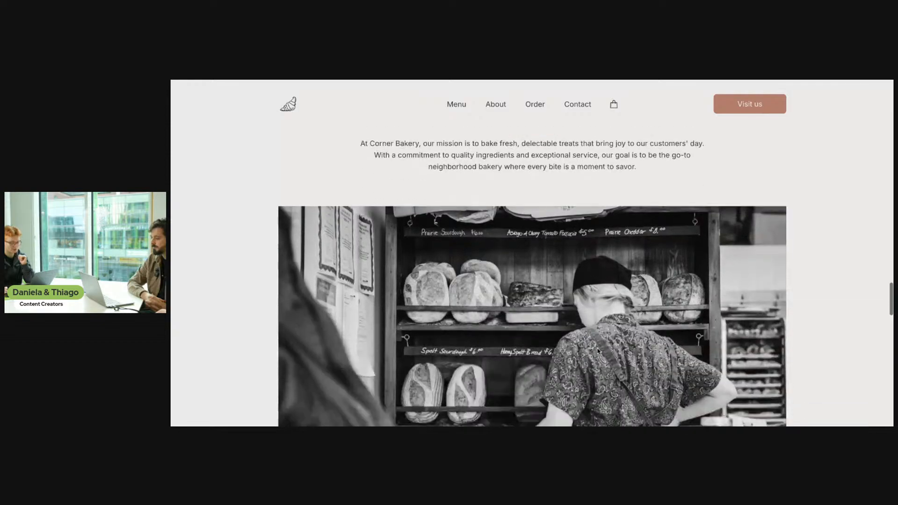
{"action": "scroll", "coordinate": [532, 280], "scroll_direction": "down", "scroll_amount": 8}
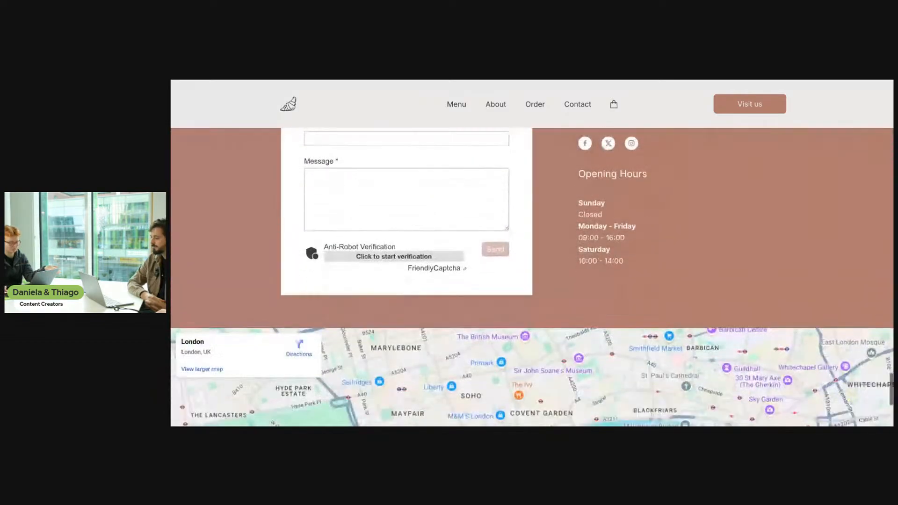
- Go back from the contact form and map to the hero and look over its headline, text and View menu button
{"action": "scroll", "coordinate": [532, 280], "scroll_direction": "up", "scroll_amount": 11}
{"action": "scroll", "coordinate": [532, 276], "scroll_direction": "up", "scroll_amount": 20}
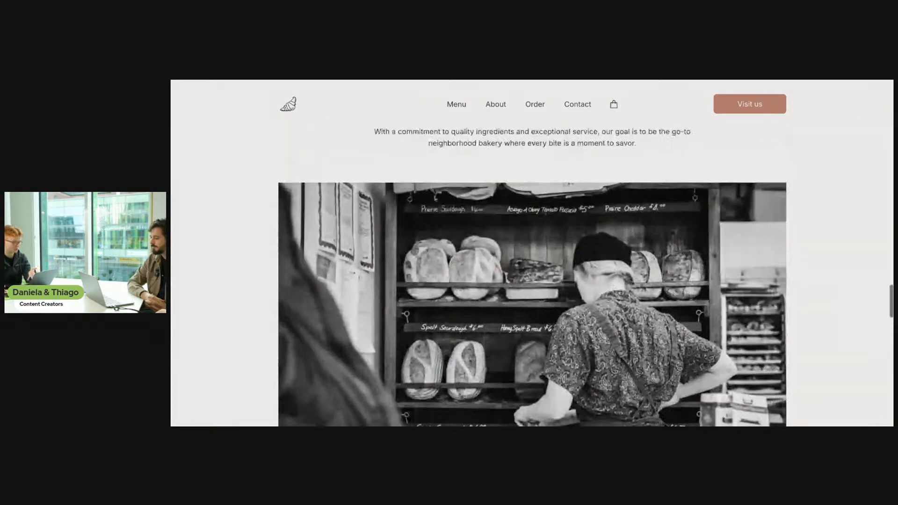
{"action": "scroll", "coordinate": [532, 276], "scroll_direction": "up", "scroll_amount": 20}
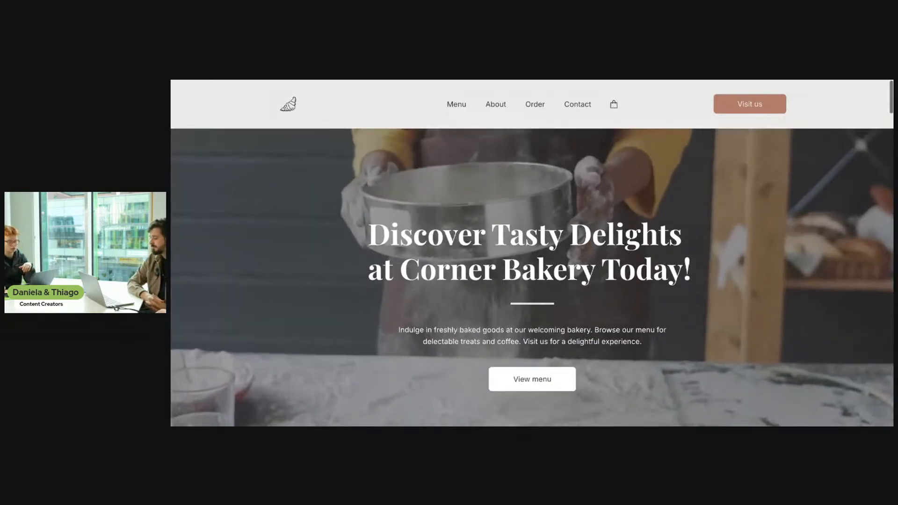
{"action": "scroll", "coordinate": [531, 336], "scroll_direction": "down", "scroll_amount": 3}
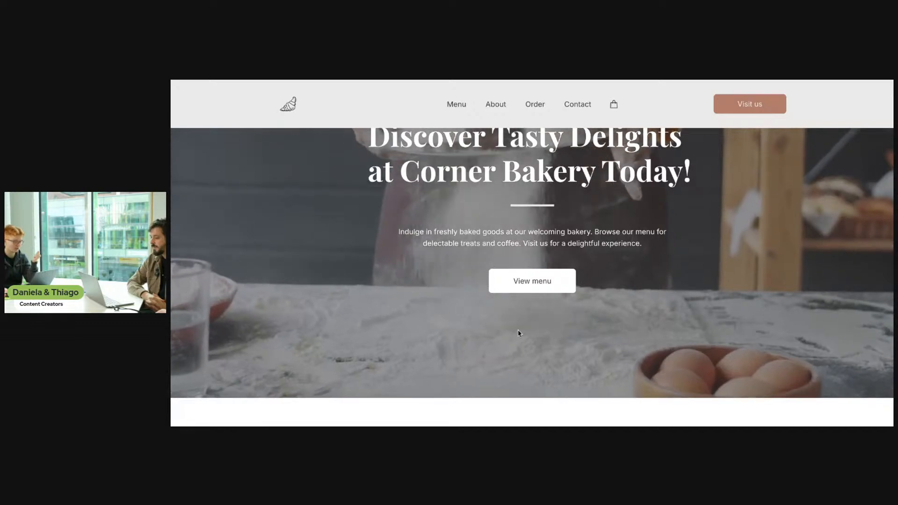
{"action": "scroll", "coordinate": [528, 328], "scroll_direction": "up", "scroll_amount": 3}
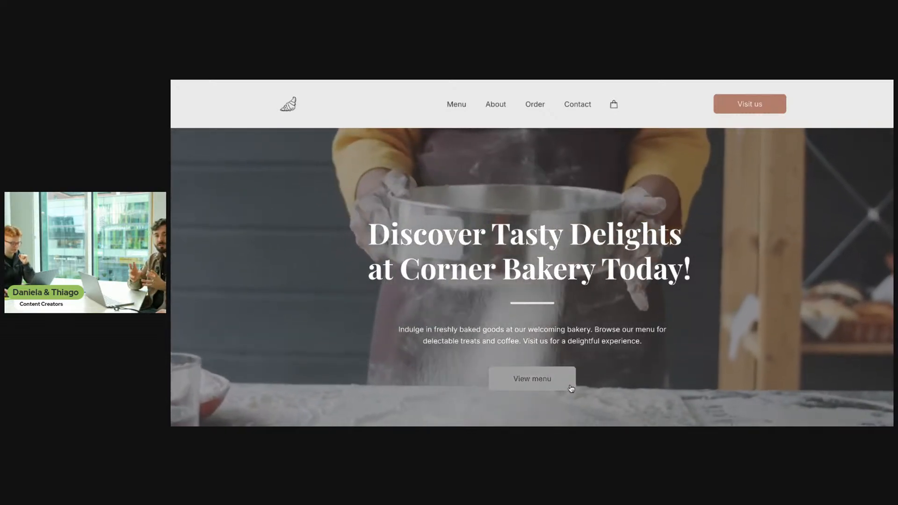
- Follow View menu from the hero, look over the menu and Order some tasty treats sections, and return to the hero
{"action": "left_click", "coordinate": [570, 388]}
{"action": "scroll", "coordinate": [580, 388], "scroll_direction": "down", "scroll_amount": 5}
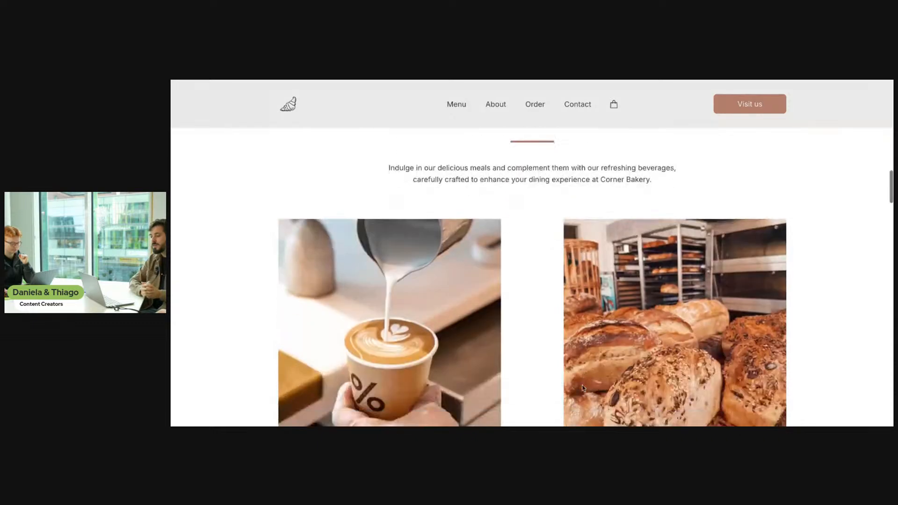
{"action": "scroll", "coordinate": [583, 388], "scroll_direction": "down", "scroll_amount": 5}
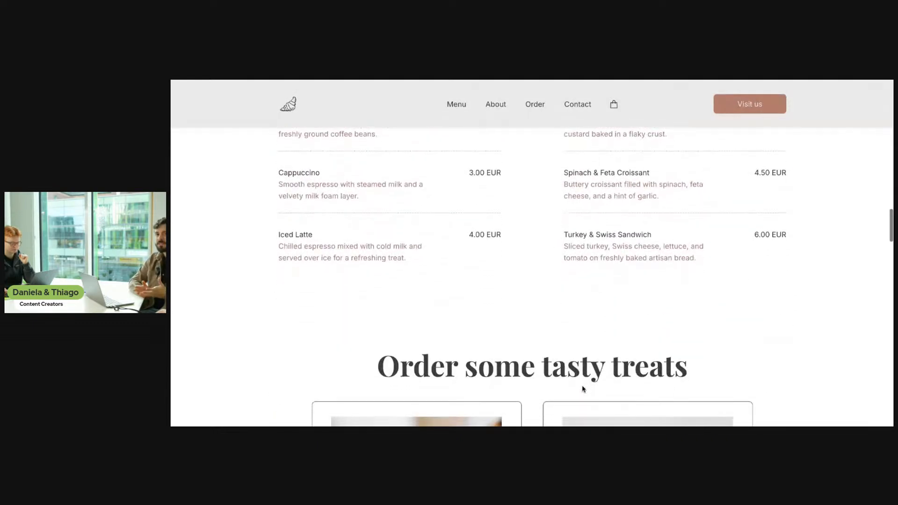
{"action": "scroll", "coordinate": [583, 389], "scroll_direction": "down", "scroll_amount": 9}
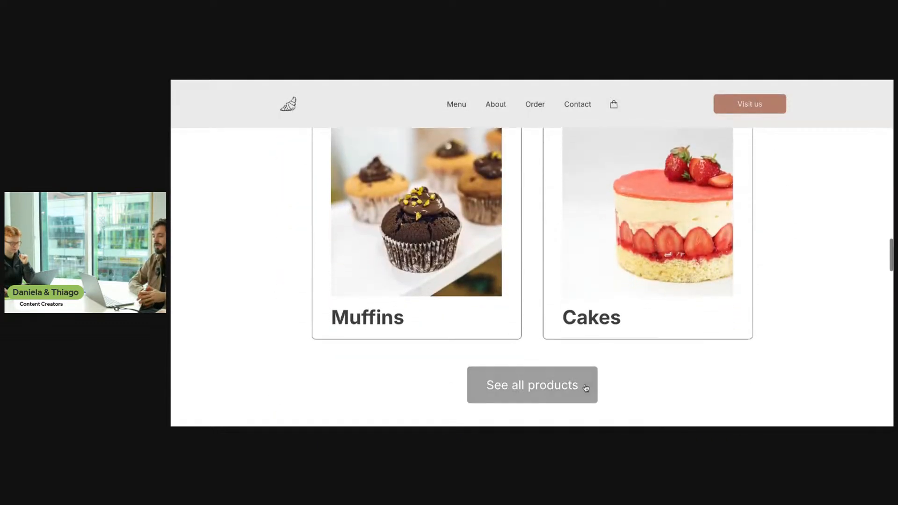
{"action": "scroll", "coordinate": [585, 386], "scroll_direction": "up", "scroll_amount": 15}
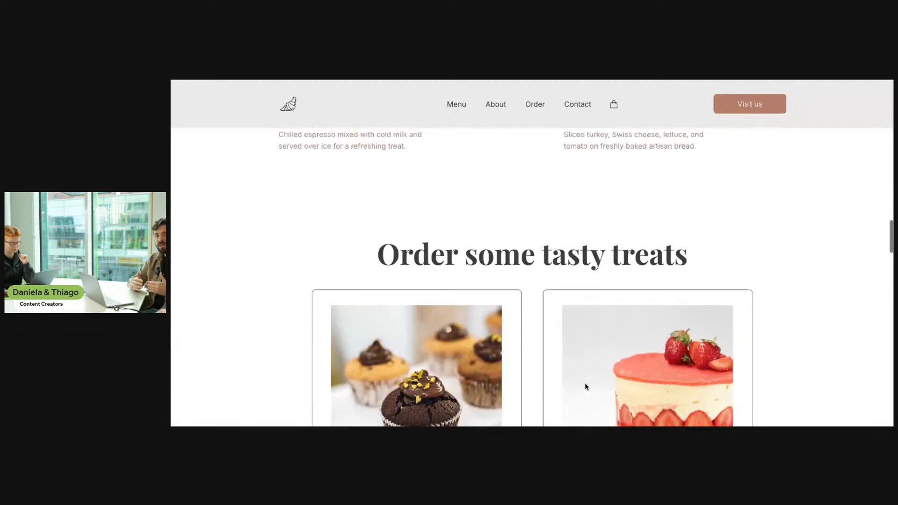
{"action": "scroll", "coordinate": [586, 387], "scroll_direction": "up", "scroll_amount": 15}
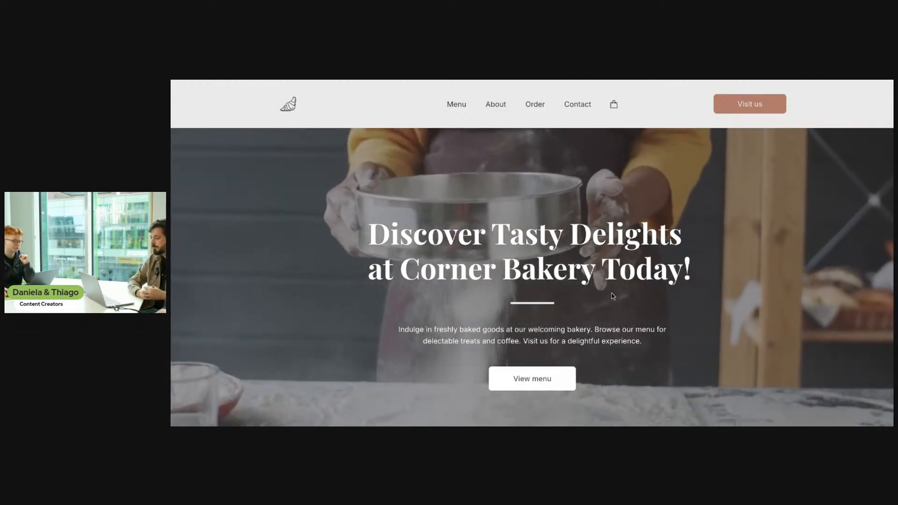
{"action": "scroll", "coordinate": [613, 297], "scroll_direction": "down", "scroll_amount": 1}
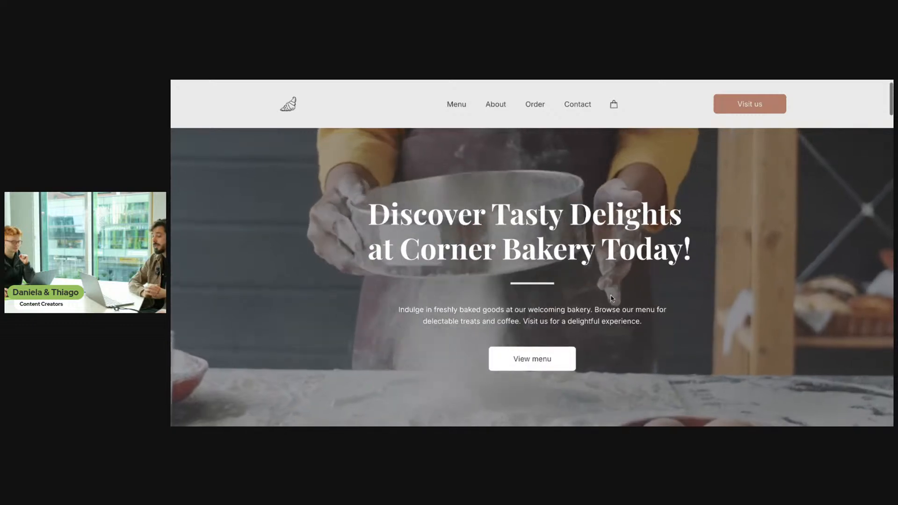
{"action": "scroll", "coordinate": [612, 298], "scroll_direction": "down", "scroll_amount": 1}
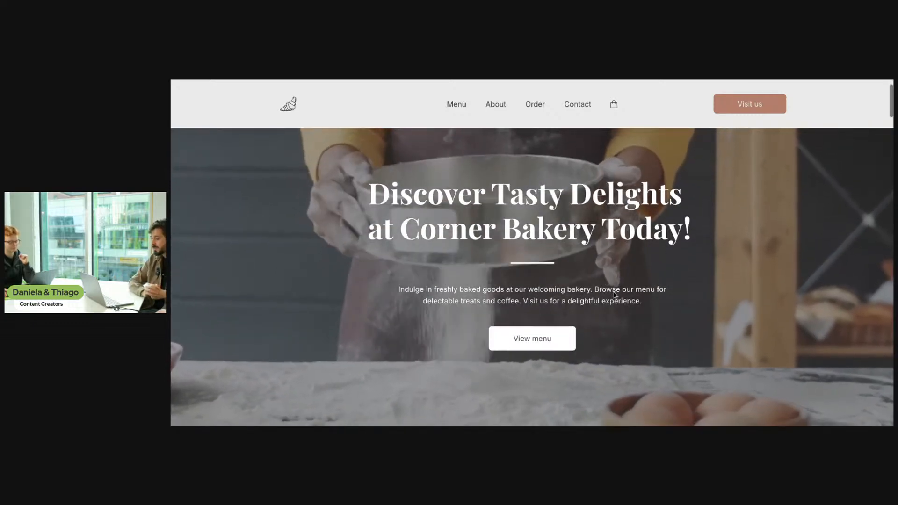
{"action": "scroll", "coordinate": [616, 296], "scroll_direction": "up", "scroll_amount": 2}
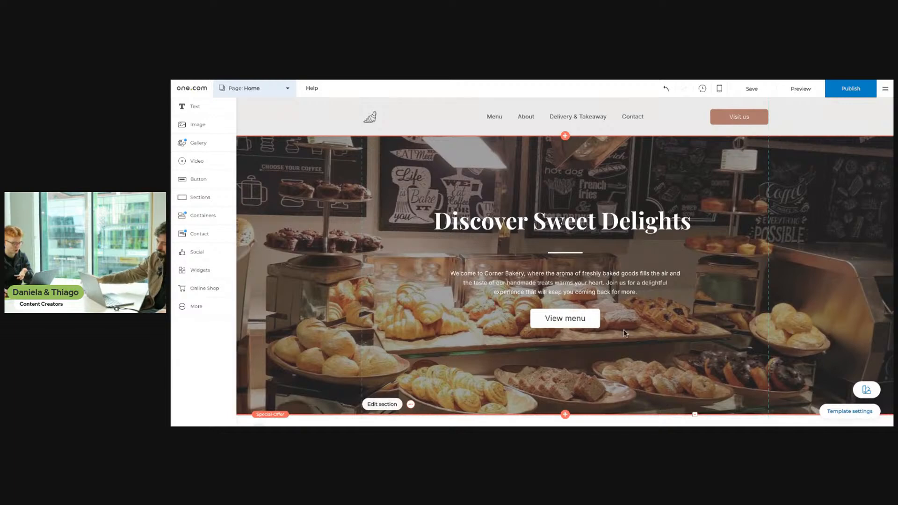
- Open the online shop management from the website editor, dismiss the What's new announcement and look over the shop overview
{"action": "left_click", "coordinate": [209, 292]}
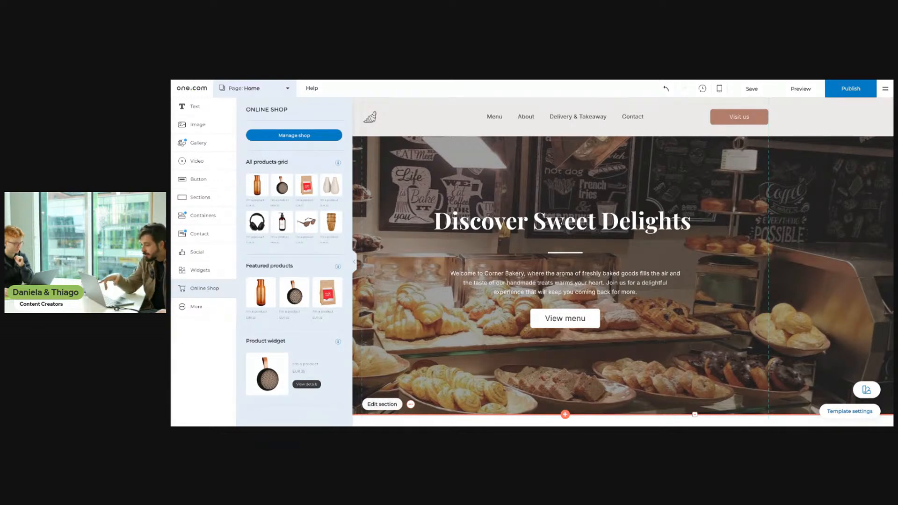
{"action": "left_click", "coordinate": [317, 137]}
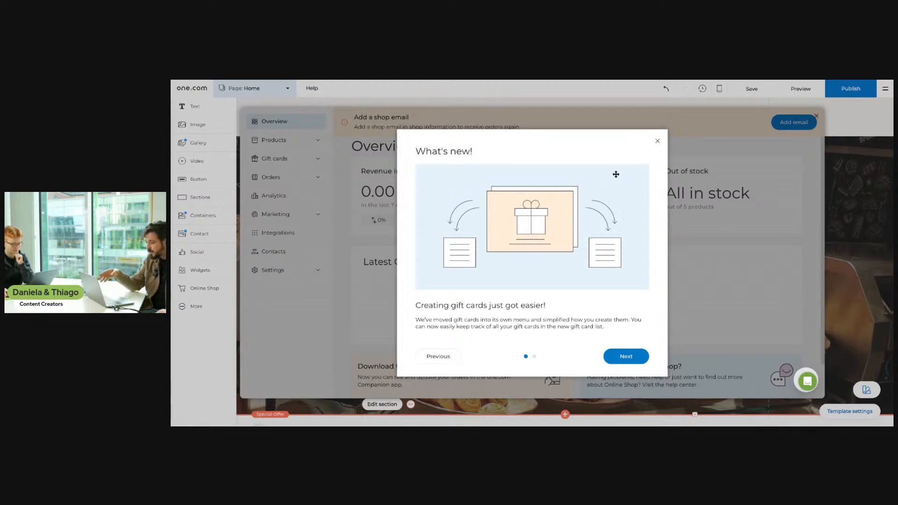
{"action": "left_click", "coordinate": [658, 141]}
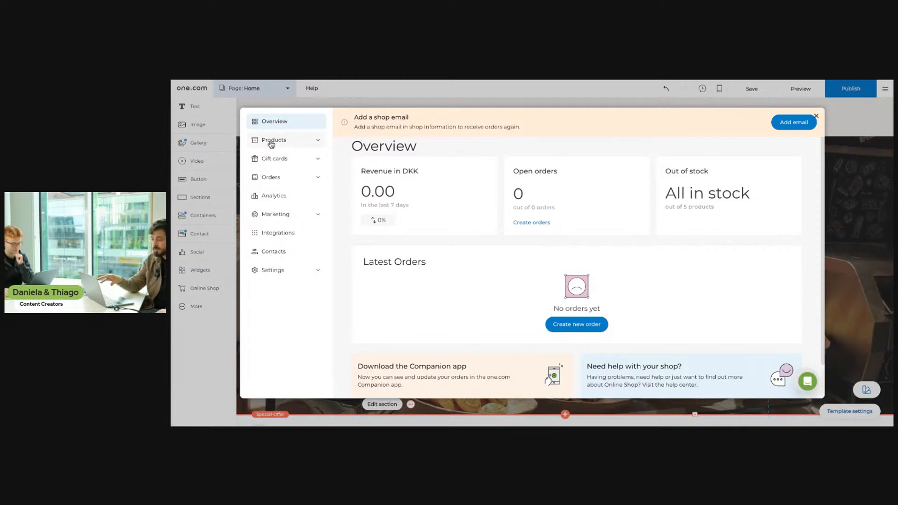
{"action": "scroll", "coordinate": [468, 274], "scroll_direction": "down", "scroll_amount": 2}
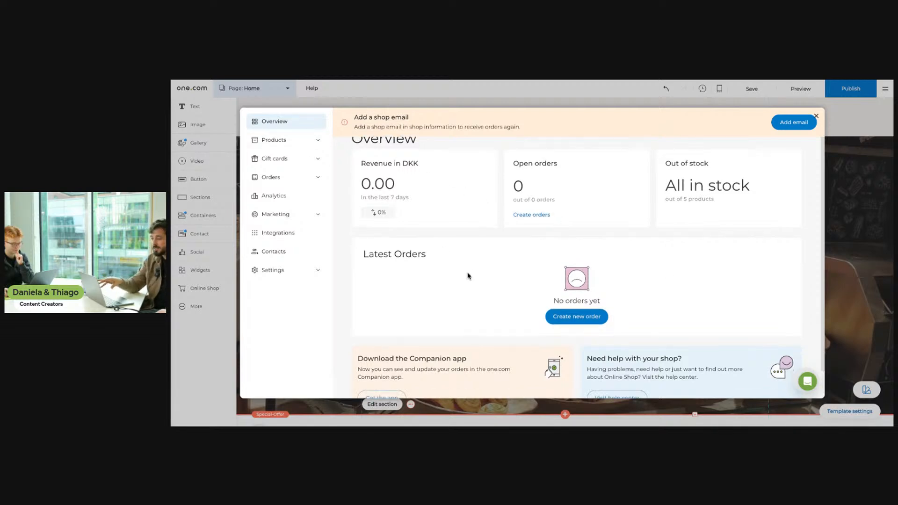
{"action": "scroll", "coordinate": [468, 276], "scroll_direction": "up", "scroll_amount": 2}
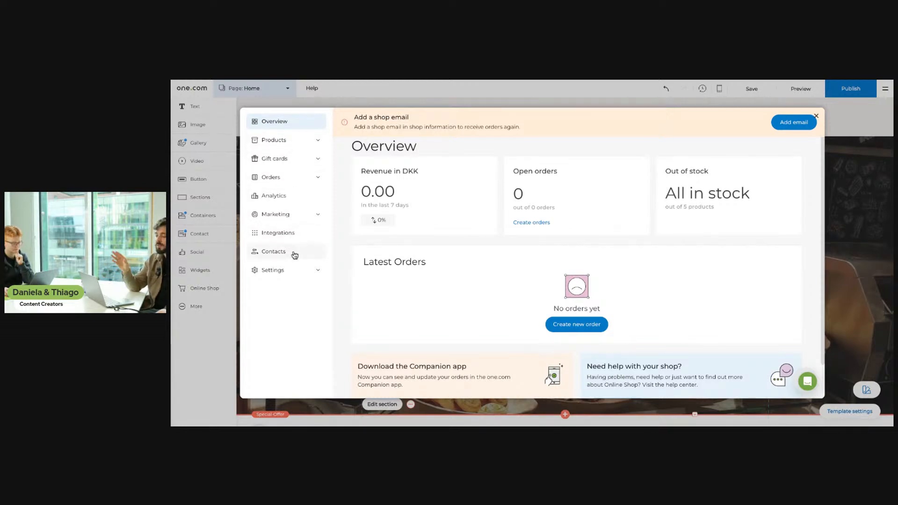
- Add a new physical product to the shop's product list and name it Chocolate Muffin
{"action": "left_click", "coordinate": [294, 147]}
{"action": "left_click", "coordinate": [293, 155]}
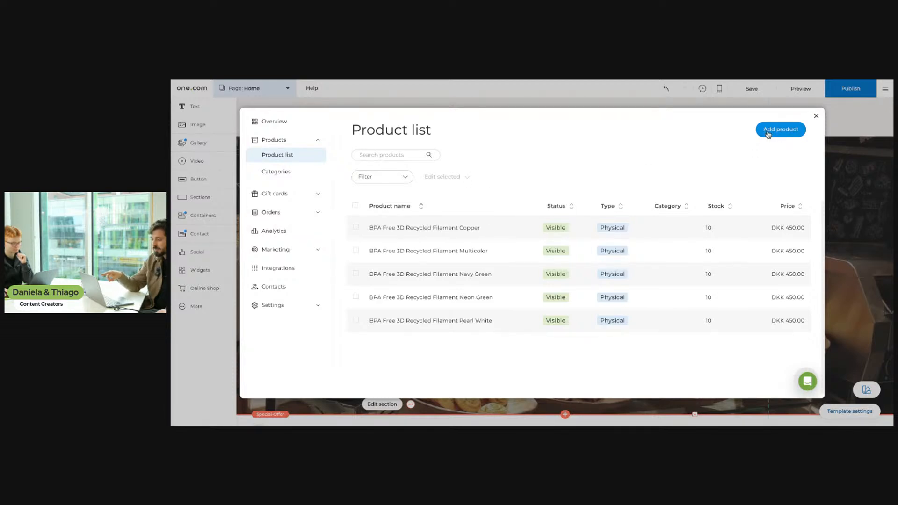
{"action": "left_click", "coordinate": [769, 132]}
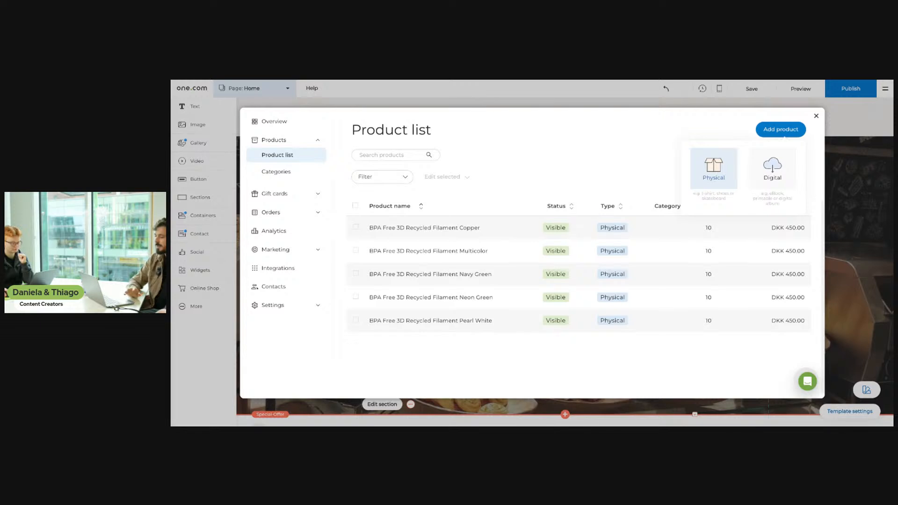
{"action": "left_click", "coordinate": [713, 167]}
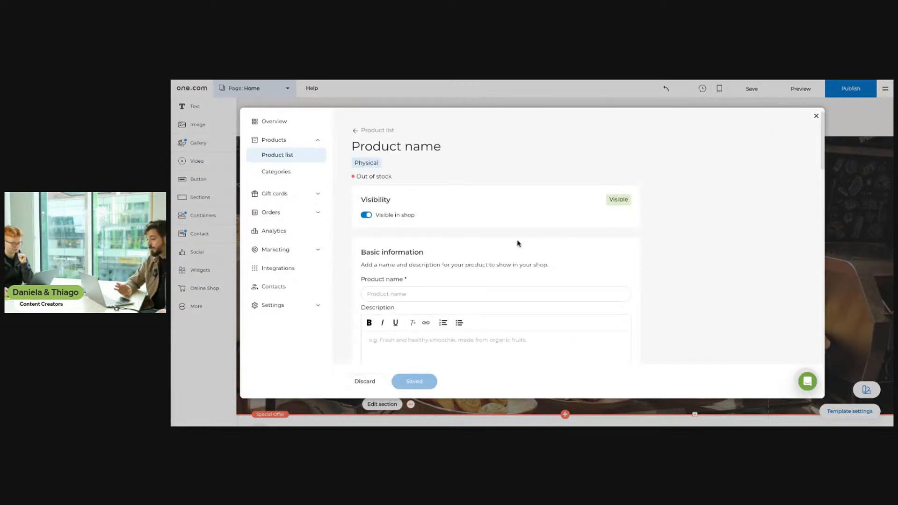
{"action": "scroll", "coordinate": [517, 243], "scroll_direction": "down", "scroll_amount": 1}
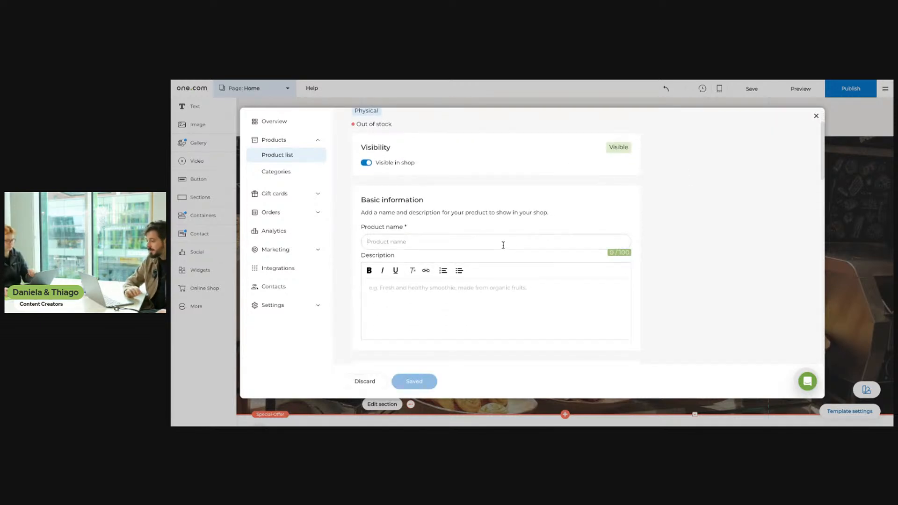
{"action": "type", "text": "Chocolate Muffin"}
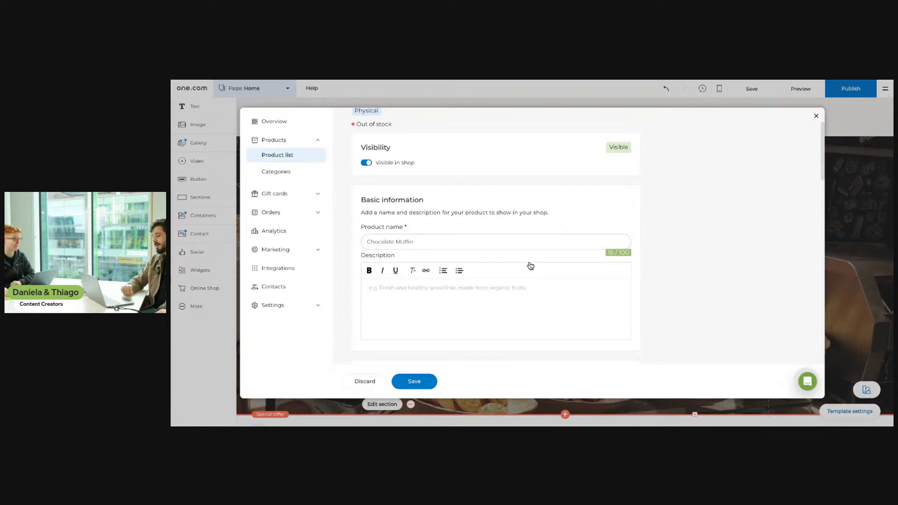
- Examine the product form's description, additional information, media and pricing sections, and open the description for editing
{"action": "scroll", "coordinate": [505, 299], "scroll_direction": "down", "scroll_amount": 5}
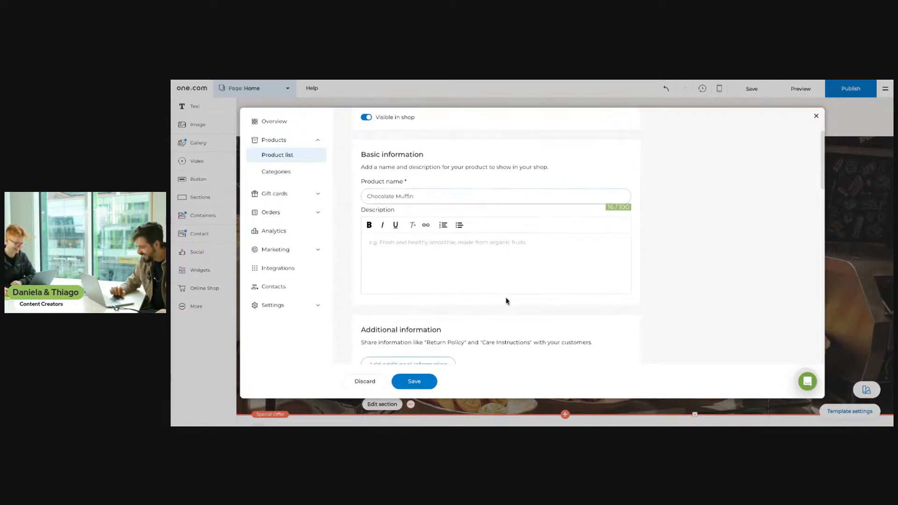
{"action": "scroll", "coordinate": [506, 301], "scroll_direction": "down", "scroll_amount": 2}
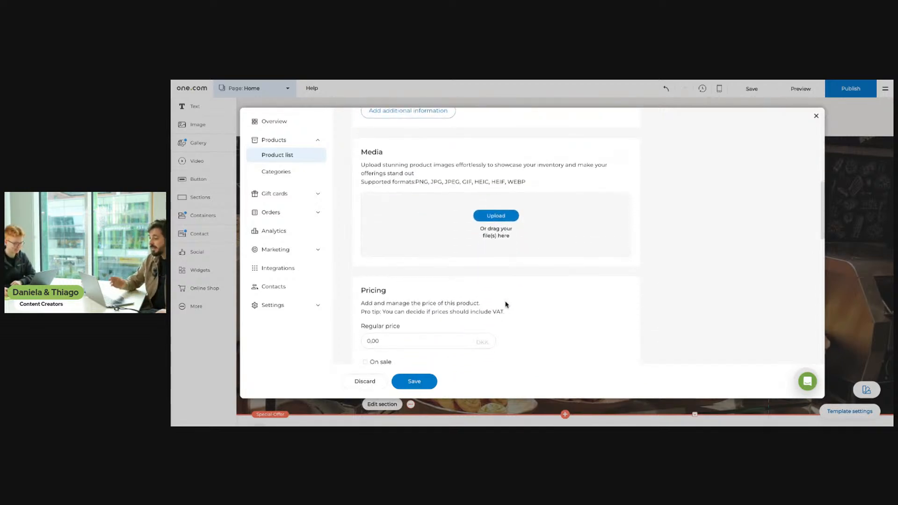
{"action": "scroll", "coordinate": [508, 294], "scroll_direction": "up", "scroll_amount": 5}
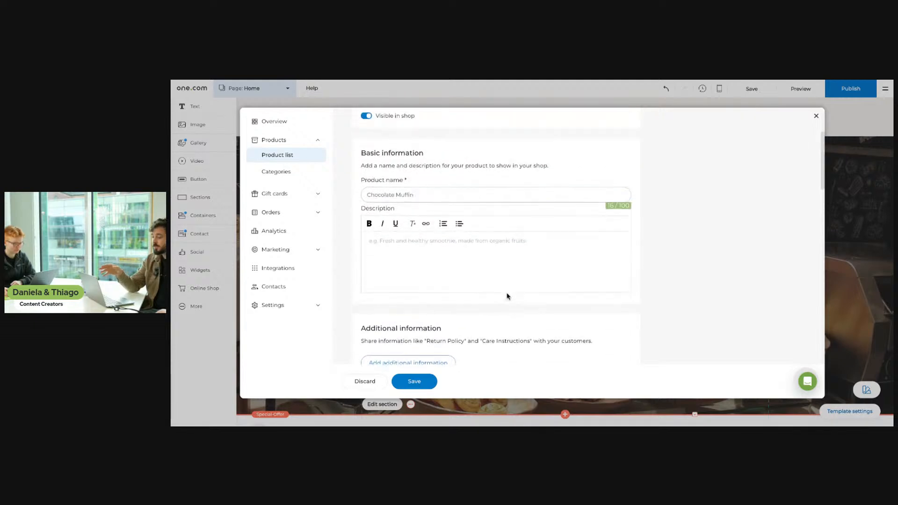
{"action": "scroll", "coordinate": [509, 296], "scroll_direction": "down", "scroll_amount": 1}
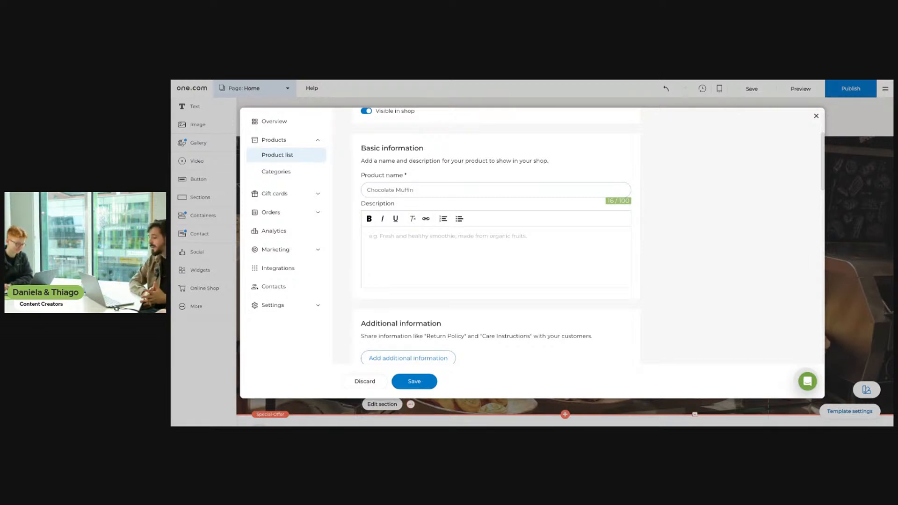
{"action": "scroll", "coordinate": [496, 236], "scroll_direction": "down", "scroll_amount": 2}
{"action": "scroll", "coordinate": [543, 269], "scroll_direction": "up", "scroll_amount": 2}
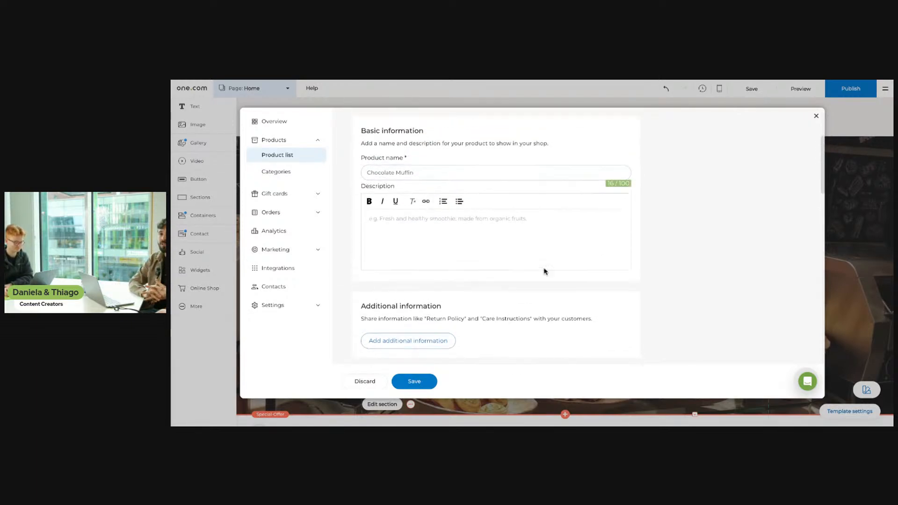
{"action": "left_click", "coordinate": [511, 228]}
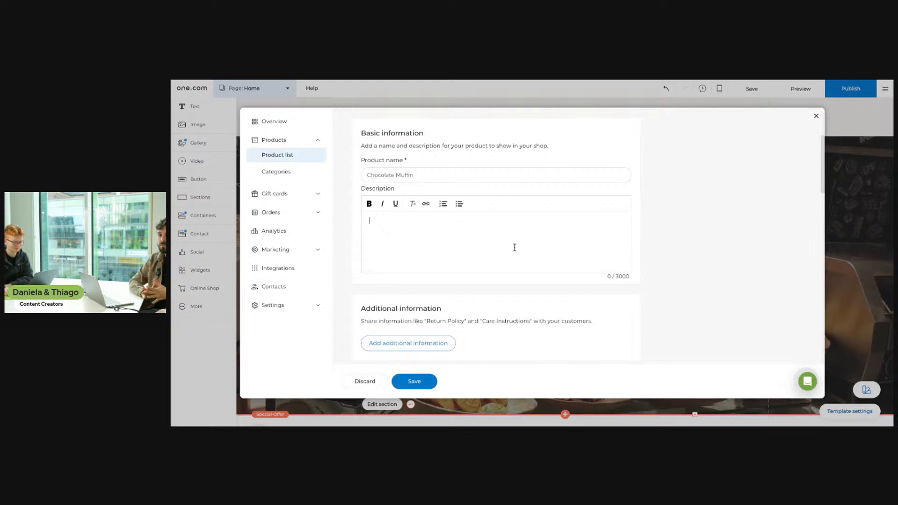
{"action": "scroll", "coordinate": [521, 265], "scroll_direction": "down", "scroll_amount": 1}
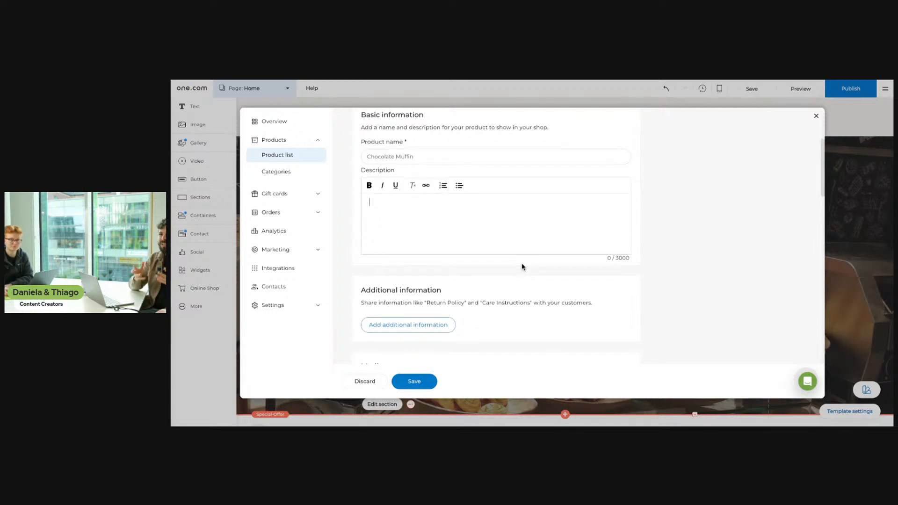
{"action": "scroll", "coordinate": [523, 267], "scroll_direction": "up", "scroll_amount": 1}
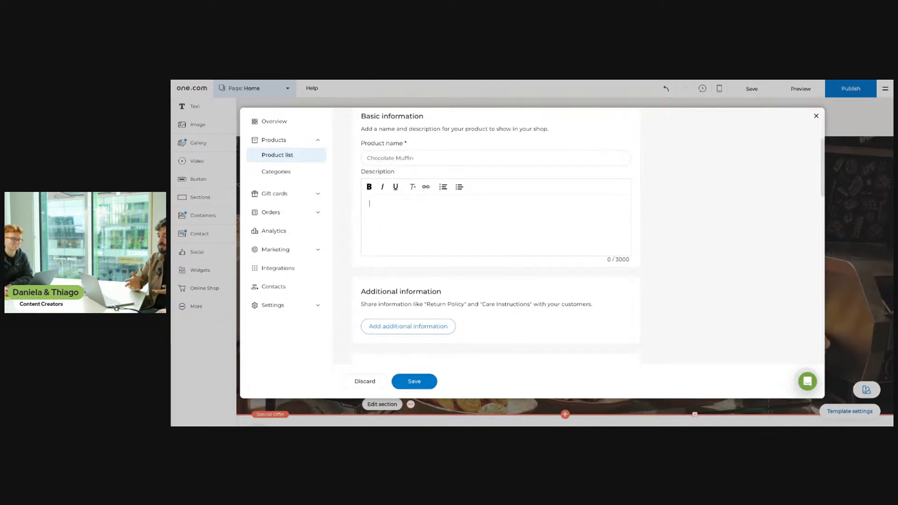
{"action": "scroll", "coordinate": [523, 266], "scroll_direction": "up", "scroll_amount": 1}
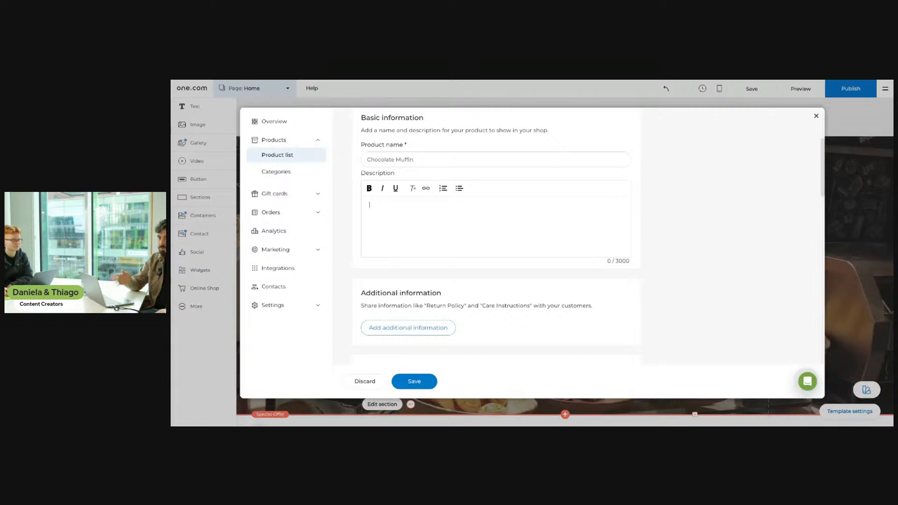
- Upload the chocolate muffin photo as the product's main image
{"action": "scroll", "coordinate": [496, 236], "scroll_direction": "down", "scroll_amount": 5}
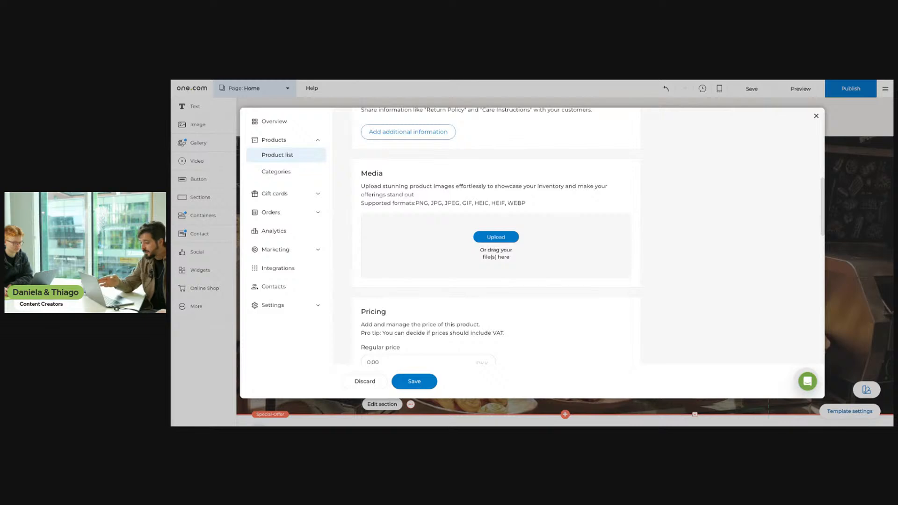
{"action": "scroll", "coordinate": [467, 220], "scroll_direction": "up", "scroll_amount": 2}
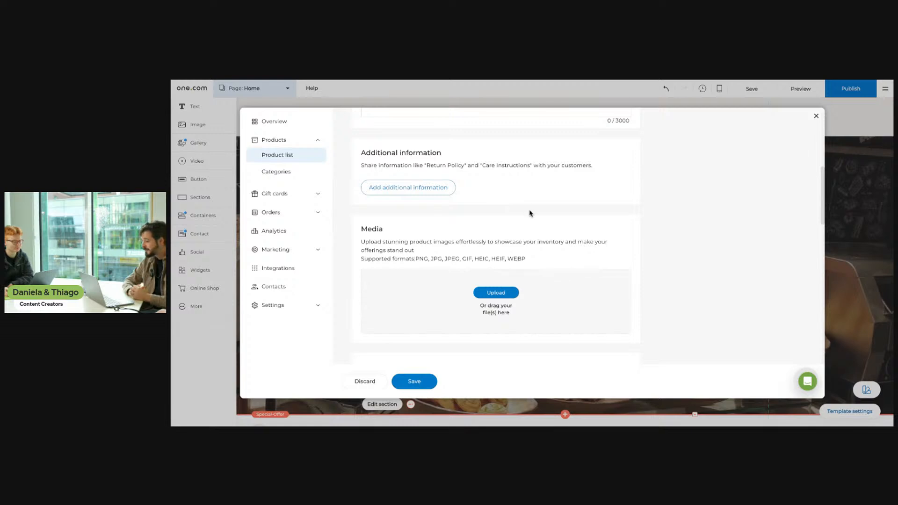
{"action": "scroll", "coordinate": [530, 214], "scroll_direction": "down", "scroll_amount": 2}
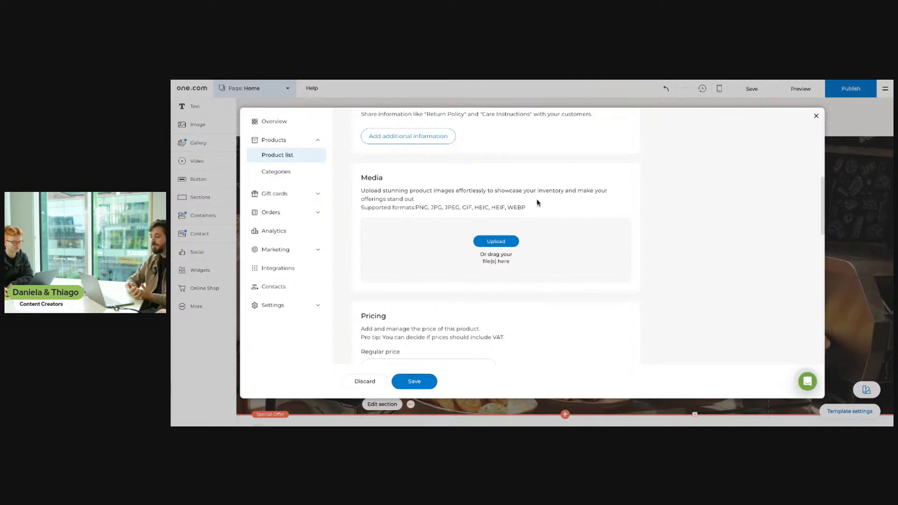
{"action": "left_click", "coordinate": [513, 246]}
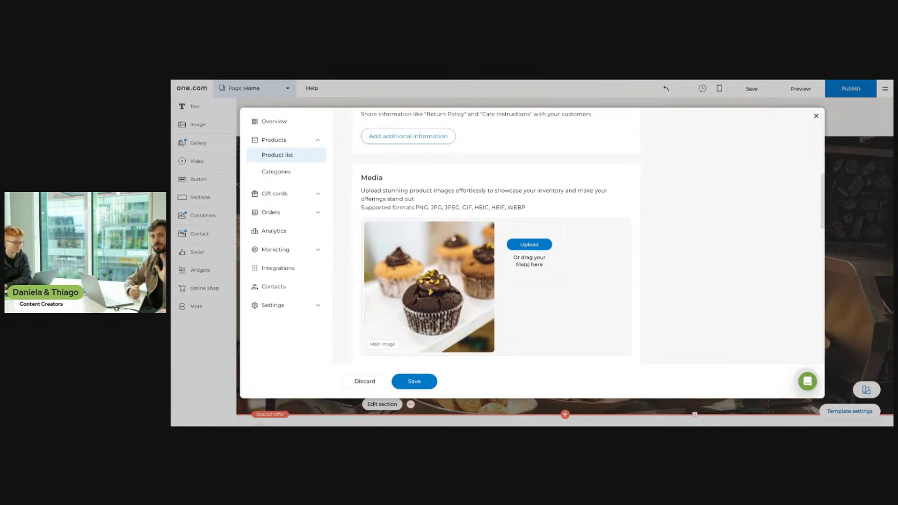
- Set the Chocolate Muffin's regular price to 30.00 DKK
{"action": "scroll", "coordinate": [496, 234], "scroll_direction": "down", "scroll_amount": 1}
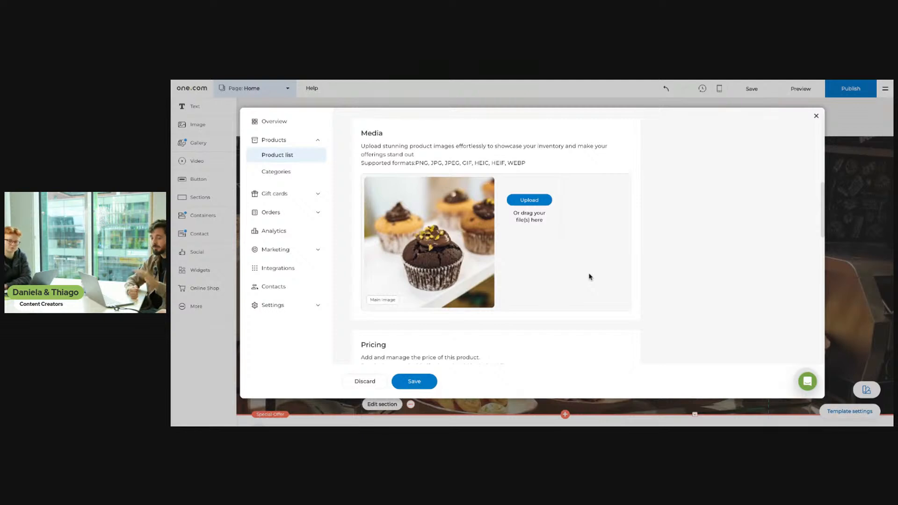
{"action": "scroll", "coordinate": [496, 234], "scroll_direction": "down", "scroll_amount": 3}
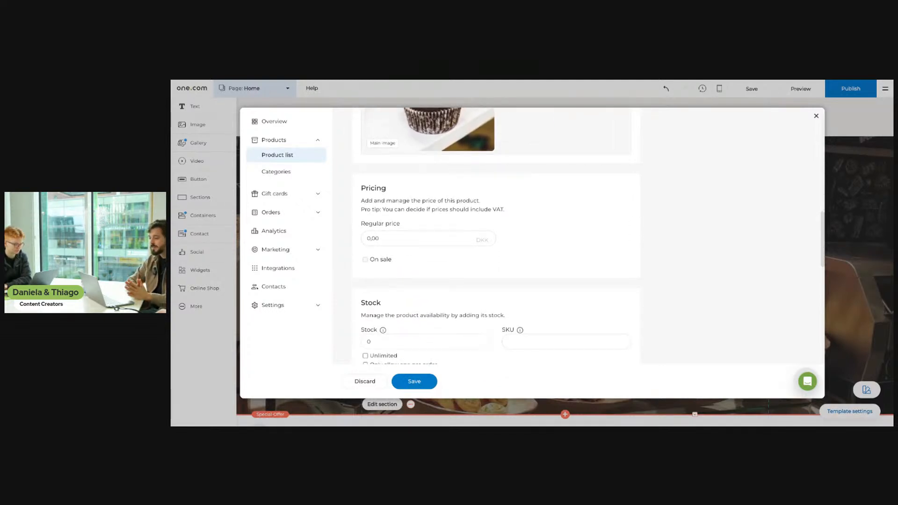
{"action": "left_click", "coordinate": [410, 236]}
{"action": "left_click", "coordinate": [388, 236]}
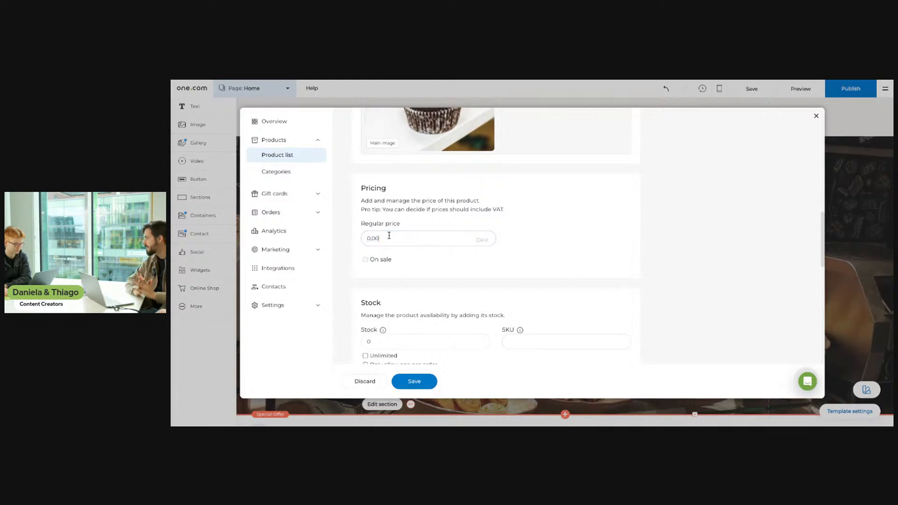
{"action": "left_click_drag", "start_coordinate": [389, 236], "coordinate": [366, 236]}
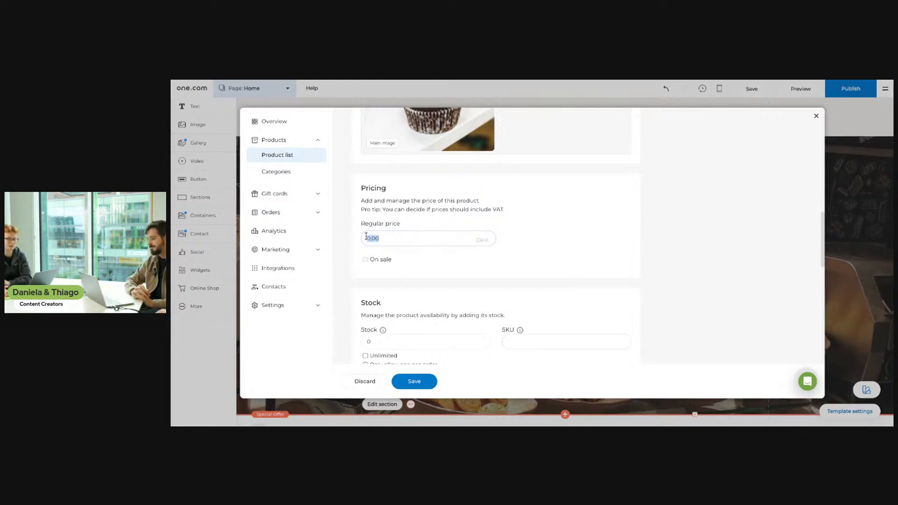
{"action": "type", "text": "30"}
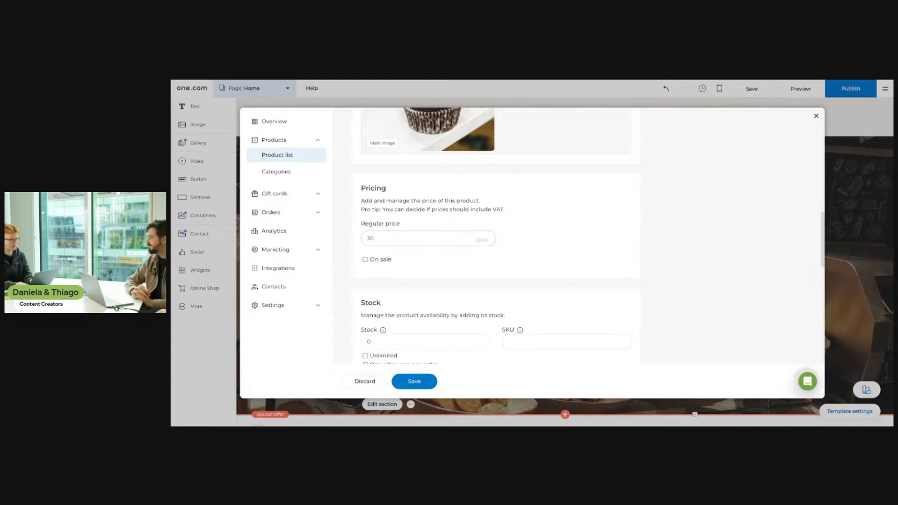
{"action": "type", "text": ".00"}
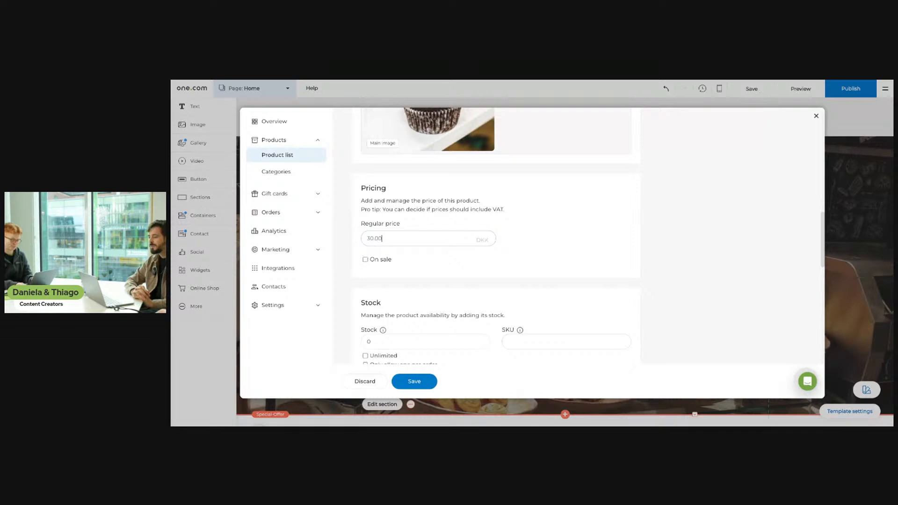
{"action": "left_click", "coordinate": [558, 247]}
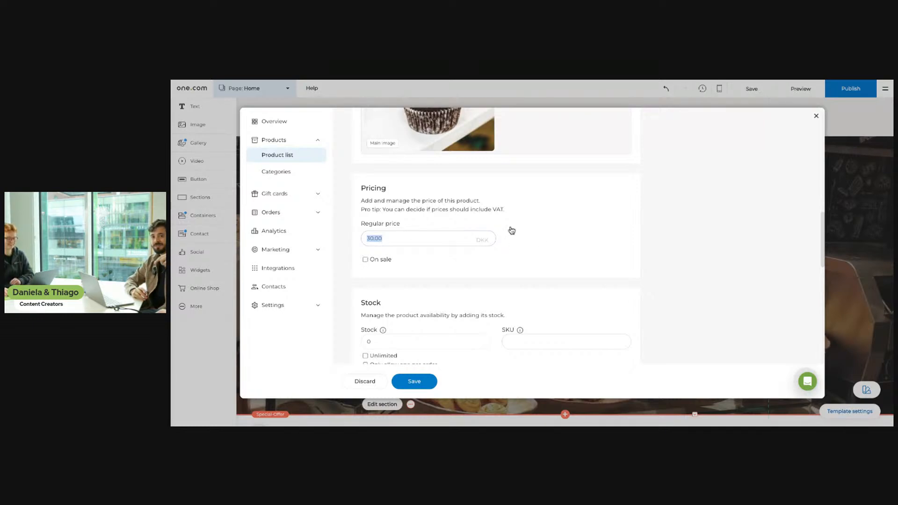
{"action": "left_click", "coordinate": [451, 233]}
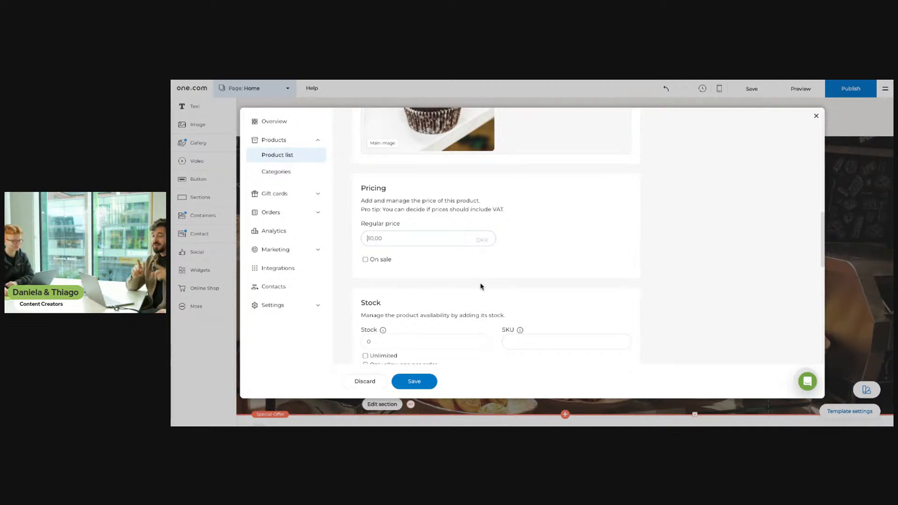
- Put the product on sale with a sale price of 25 DKK
{"action": "left_click", "coordinate": [367, 259]}
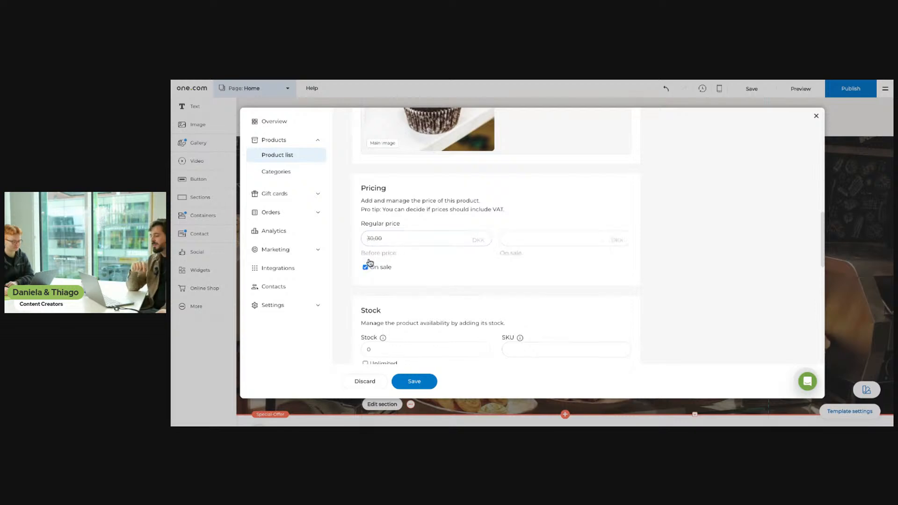
{"action": "left_click", "coordinate": [548, 238]}
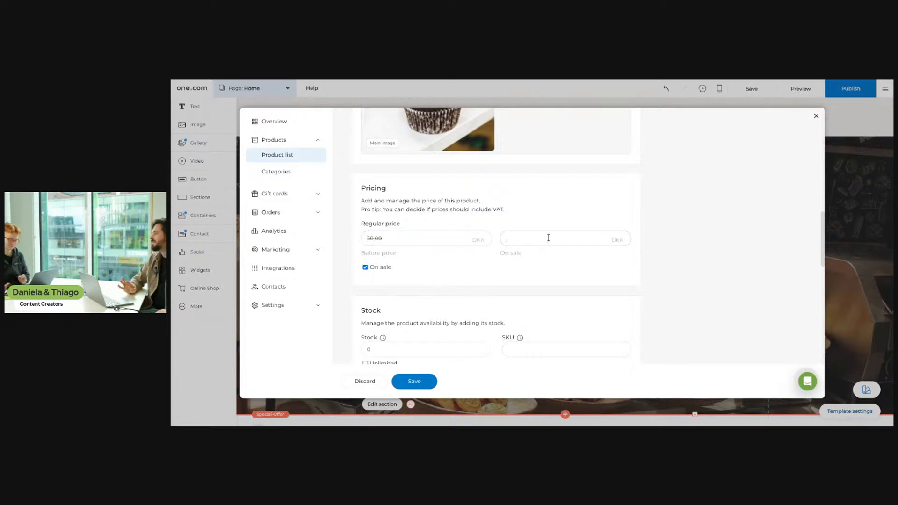
{"action": "type", "text": "2"}
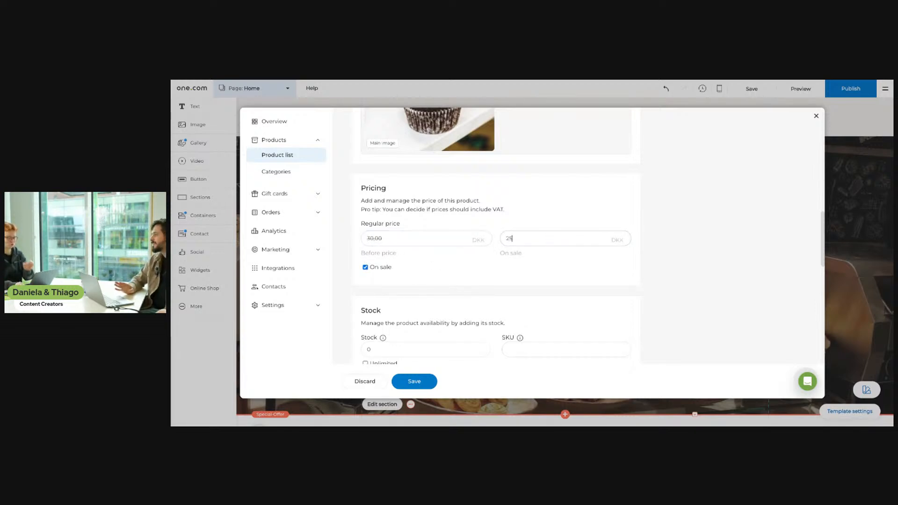
{"action": "type", "text": "5"}
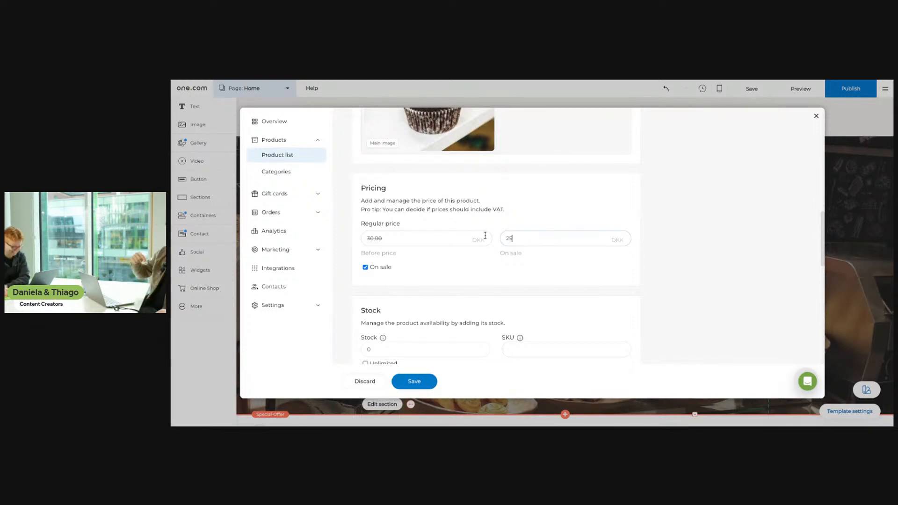
{"action": "left_click", "coordinate": [467, 283]}
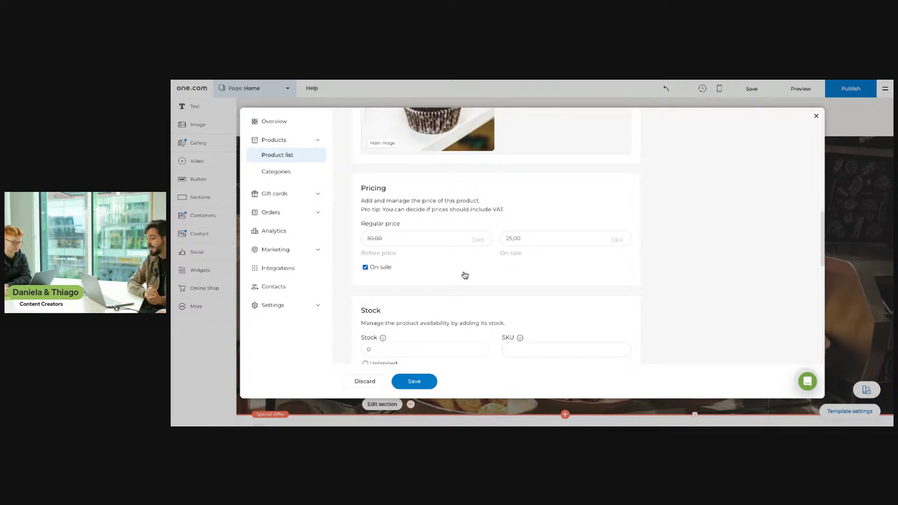
- Make the product's stock unlimited and check the explanation of the SKU field
{"action": "scroll", "coordinate": [464, 275], "scroll_direction": "down", "scroll_amount": 3}
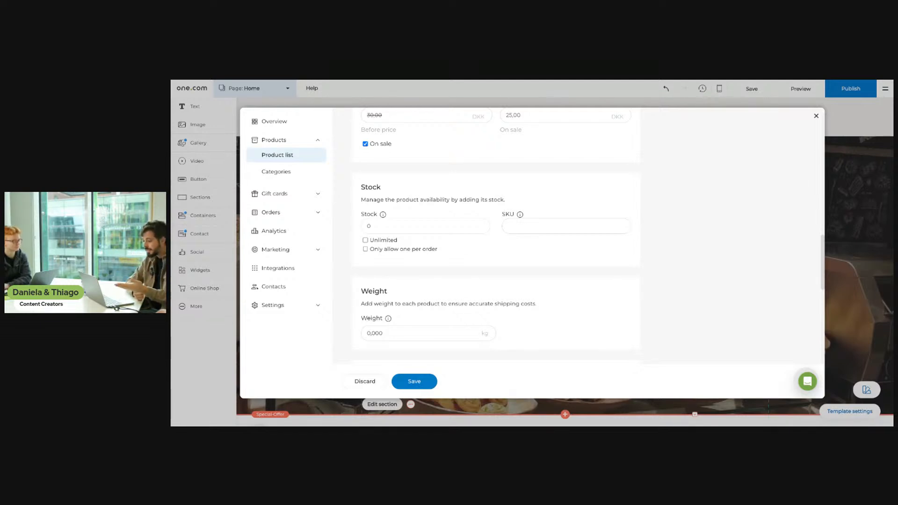
{"action": "left_click", "coordinate": [367, 241]}
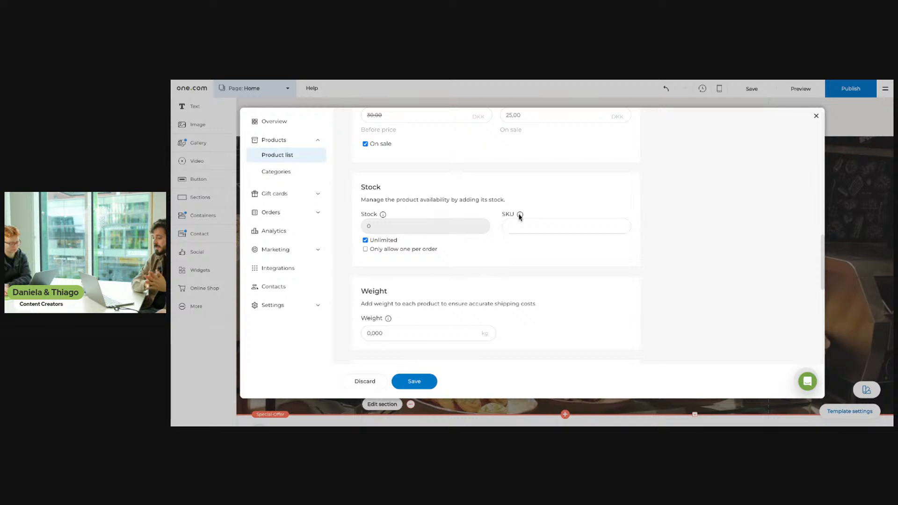
{"action": "mouse_move", "coordinate": [519, 219]}
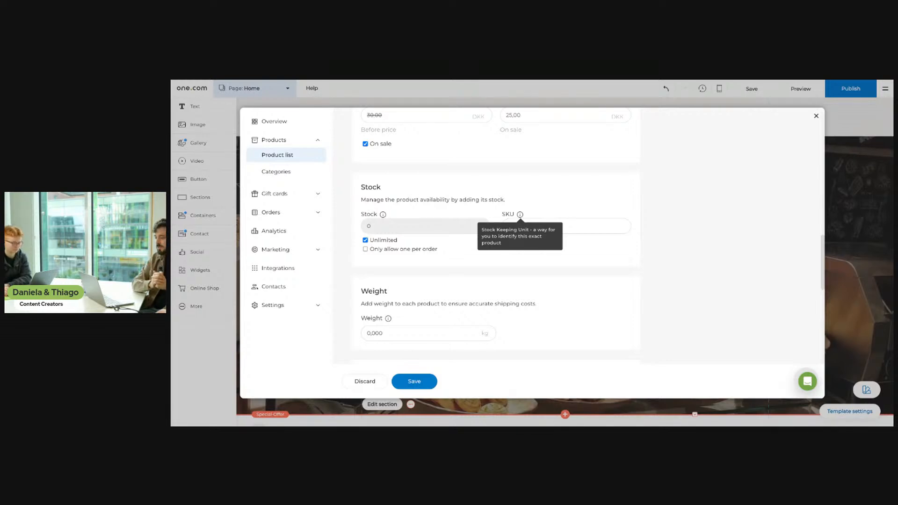
- Examine the product form's weight, categories, ribbon, variants, related products and tags sections
{"action": "scroll", "coordinate": [585, 303], "scroll_direction": "down", "scroll_amount": 2}
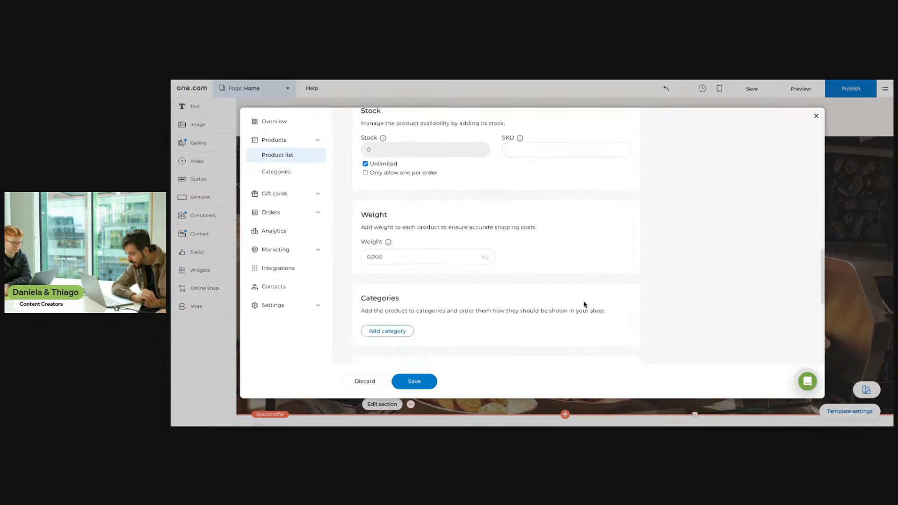
{"action": "scroll", "coordinate": [545, 256], "scroll_direction": "up", "scroll_amount": 1}
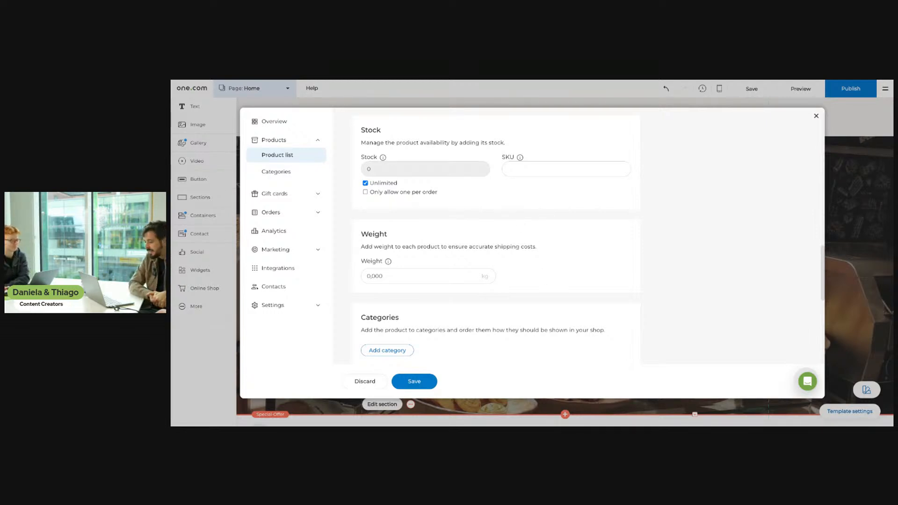
{"action": "scroll", "coordinate": [496, 234], "scroll_direction": "down", "scroll_amount": 2}
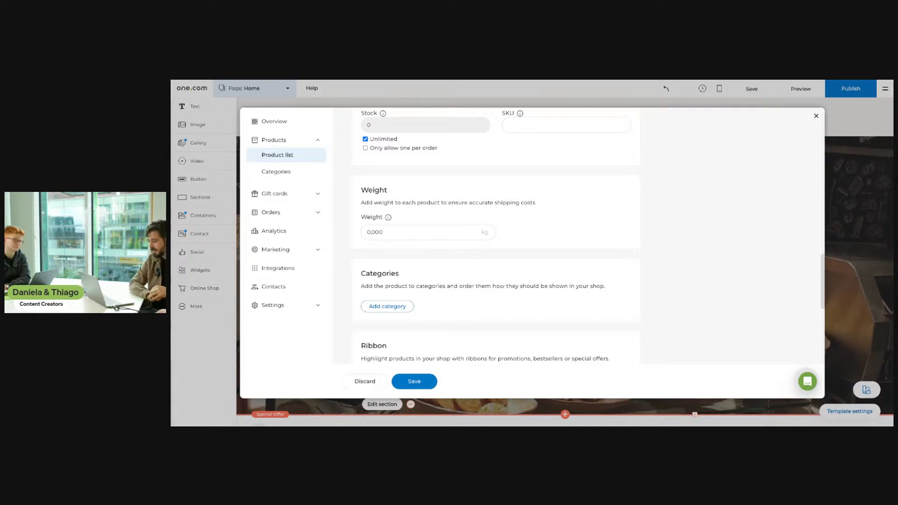
{"action": "scroll", "coordinate": [495, 234], "scroll_direction": "down", "scroll_amount": 1}
{"action": "scroll", "coordinate": [496, 234], "scroll_direction": "down", "scroll_amount": 2}
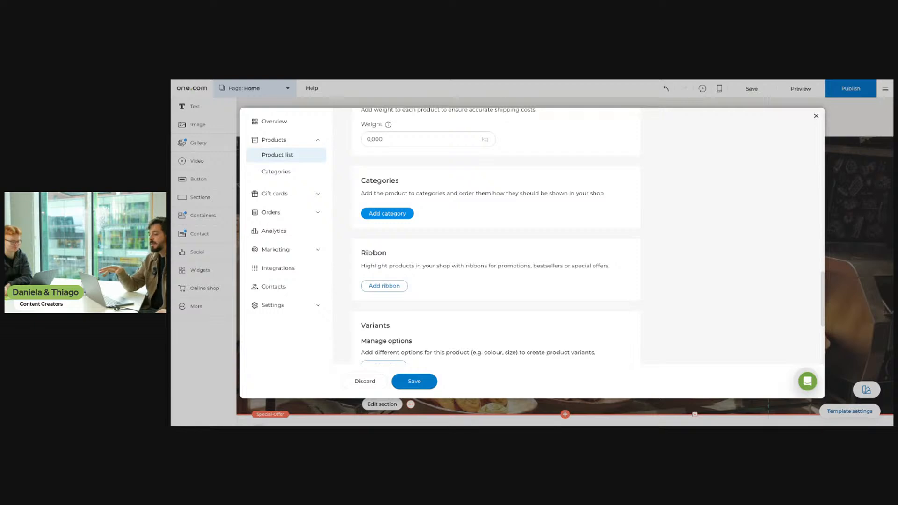
{"action": "scroll", "coordinate": [426, 262], "scroll_direction": "down", "scroll_amount": 1}
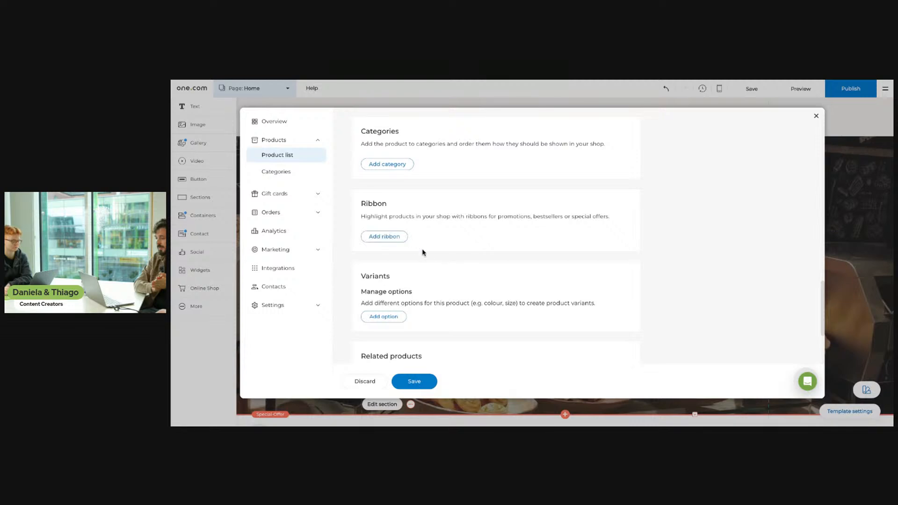
{"action": "scroll", "coordinate": [442, 275], "scroll_direction": "down", "scroll_amount": 3}
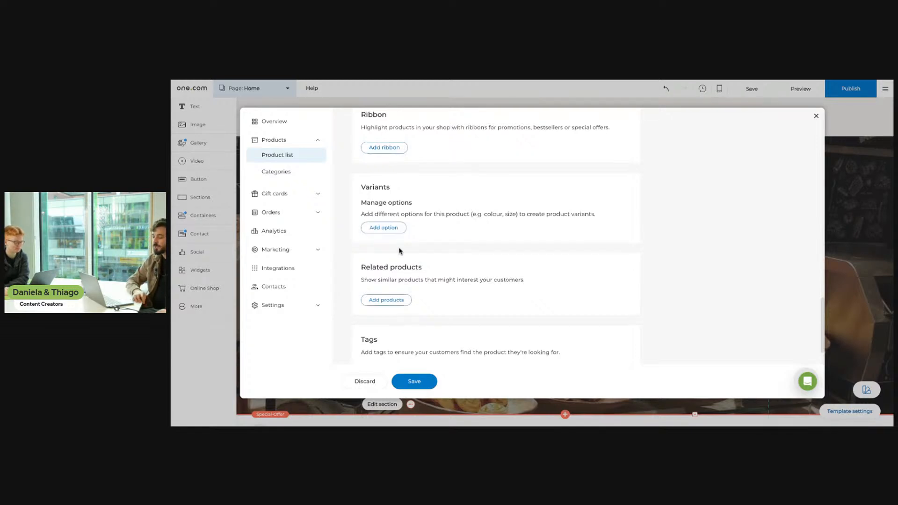
{"action": "scroll", "coordinate": [399, 250], "scroll_direction": "down", "scroll_amount": 2}
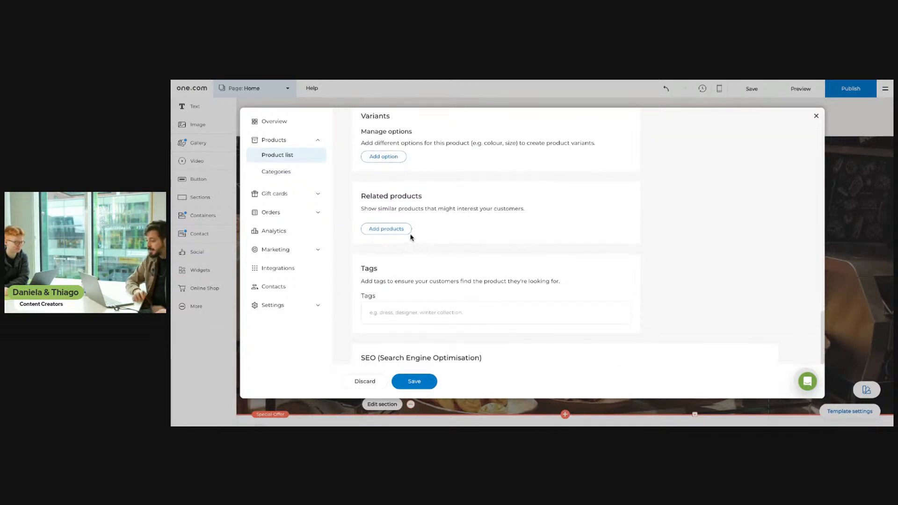
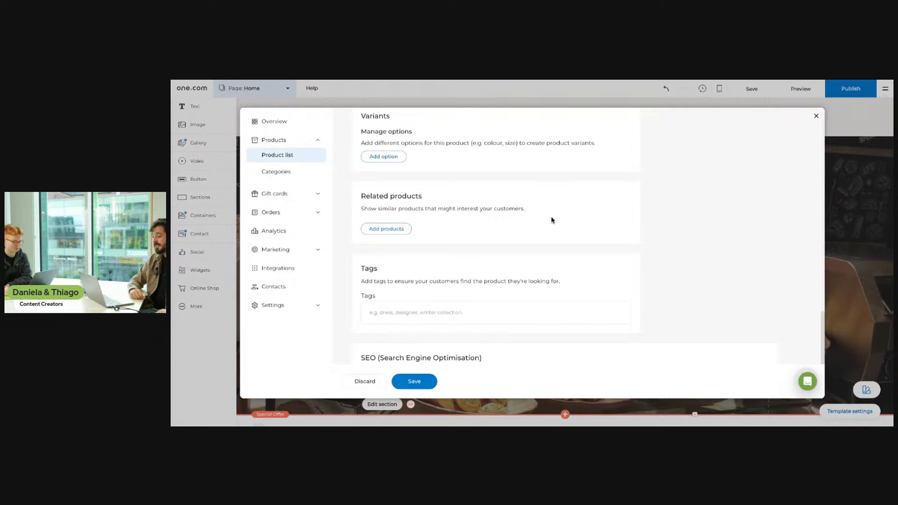
{"action": "scroll", "coordinate": [550, 219], "scroll_direction": "down", "scroll_amount": 1}
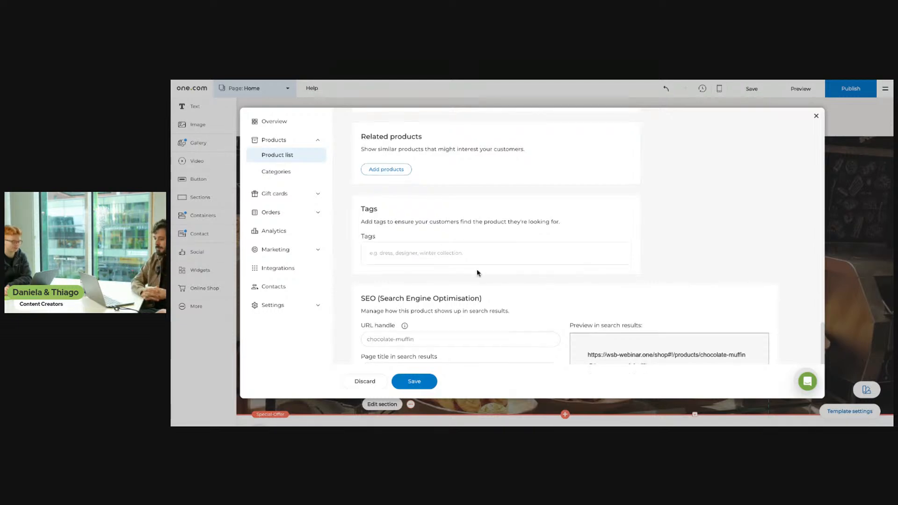
- Review the product's SEO URL handle and page title, and enter "Meta description would appear here" as its meta description
{"action": "scroll", "coordinate": [477, 271], "scroll_direction": "down", "scroll_amount": 2}
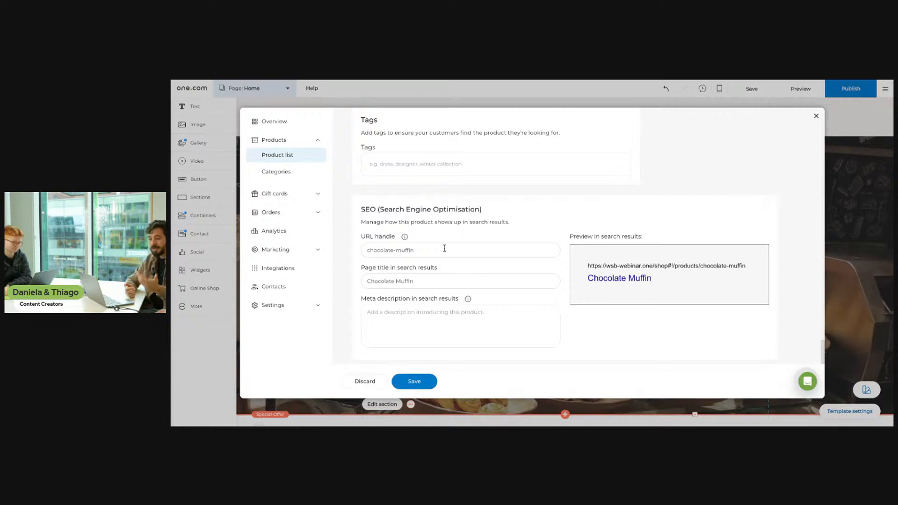
{"action": "left_click_drag", "start_coordinate": [366, 250], "coordinate": [432, 252]}
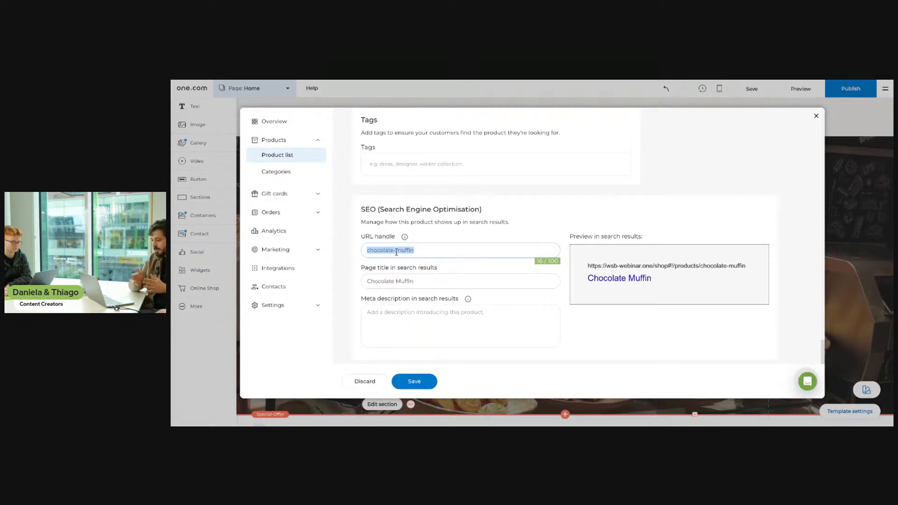
{"action": "left_click", "coordinate": [428, 281]}
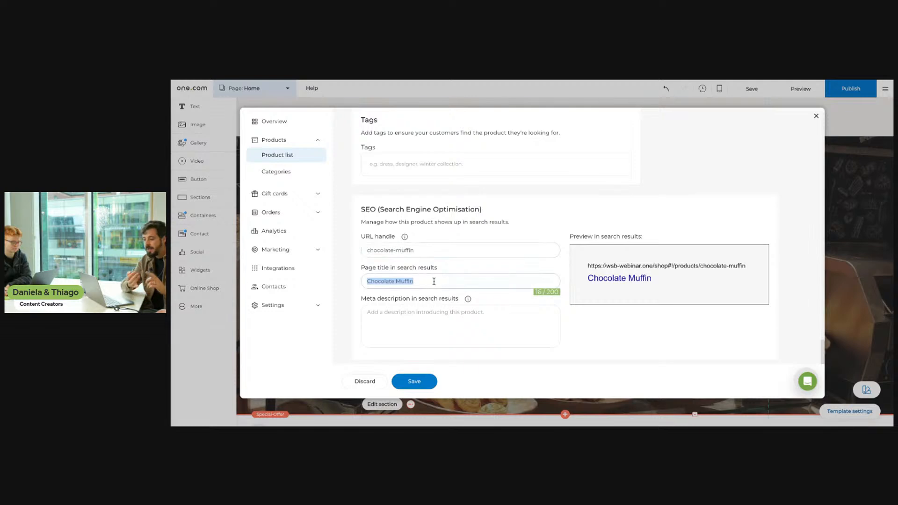
{"action": "left_click", "coordinate": [444, 312]}
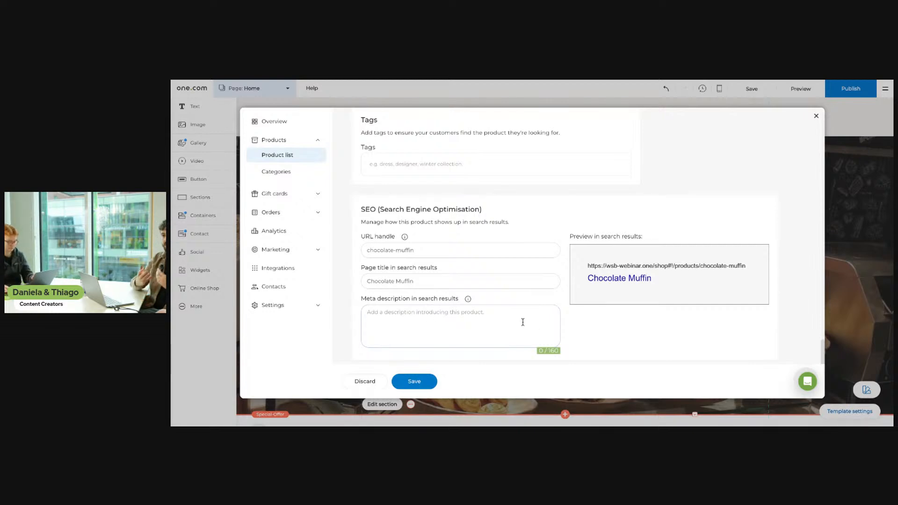
{"action": "type", "text": "Meta des"}
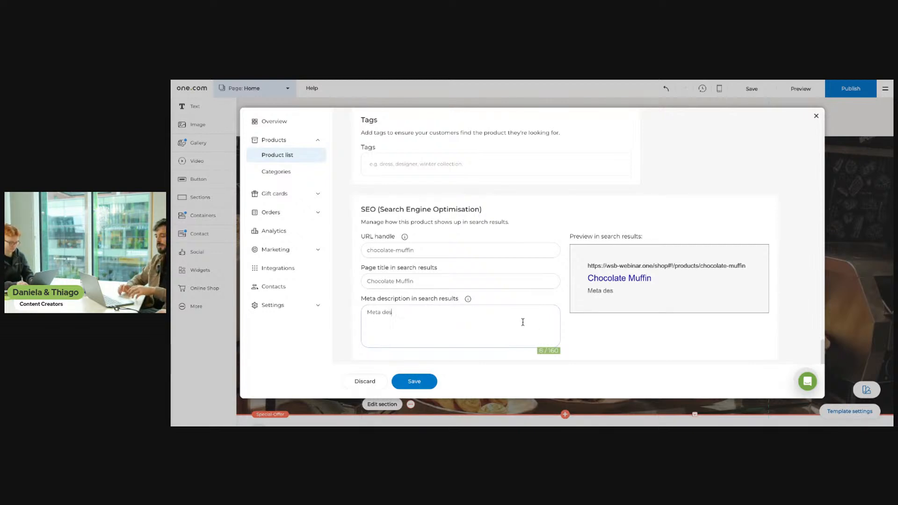
{"action": "type", "text": "cription woul"}
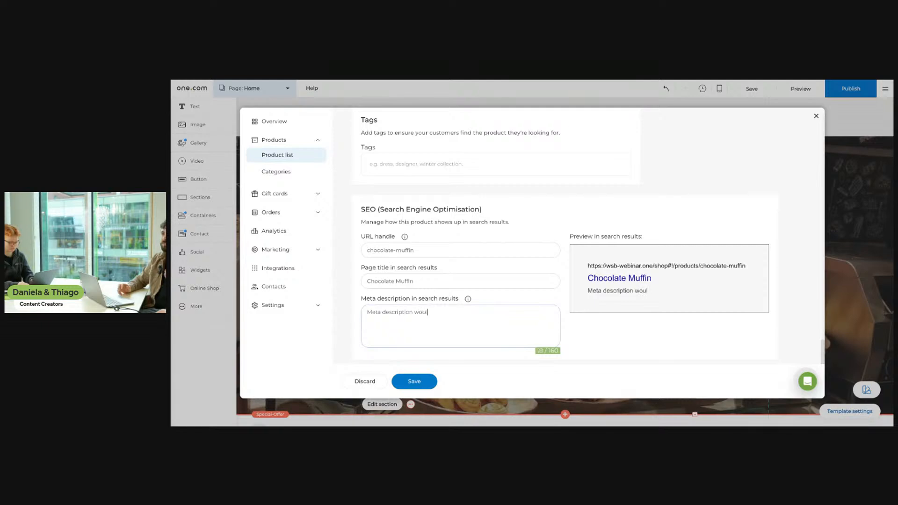
{"action": "type", "text": "d appear here"}
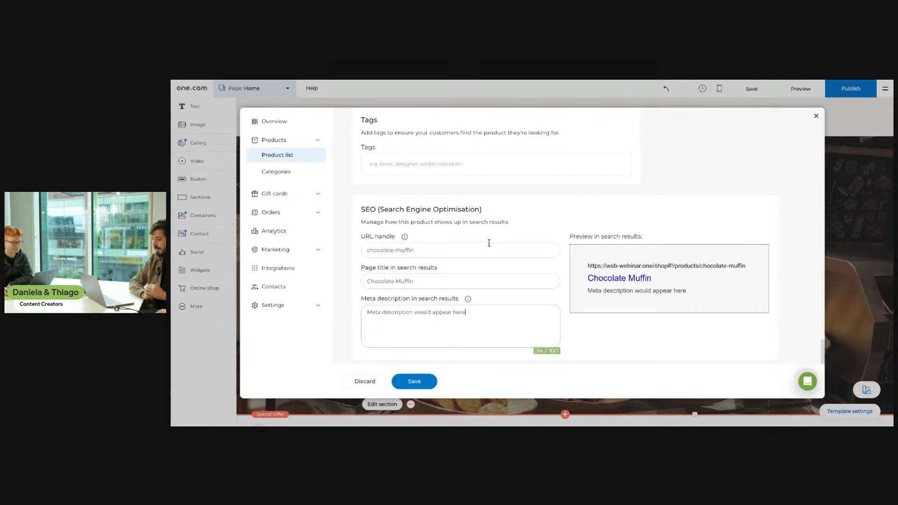
- Save the Chocolate Muffin product to the online shop
{"action": "scroll", "coordinate": [559, 310], "scroll_direction": "up", "scroll_amount": 3}
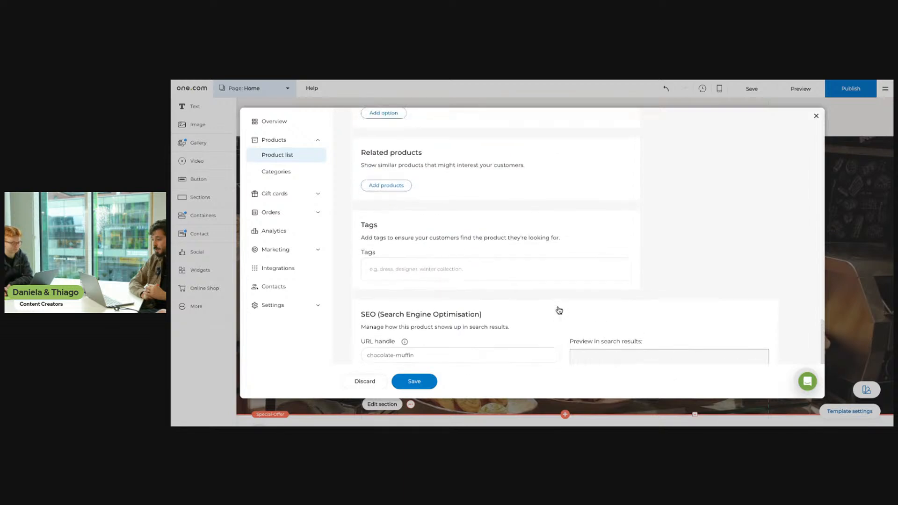
{"action": "scroll", "coordinate": [558, 310], "scroll_direction": "up", "scroll_amount": 10}
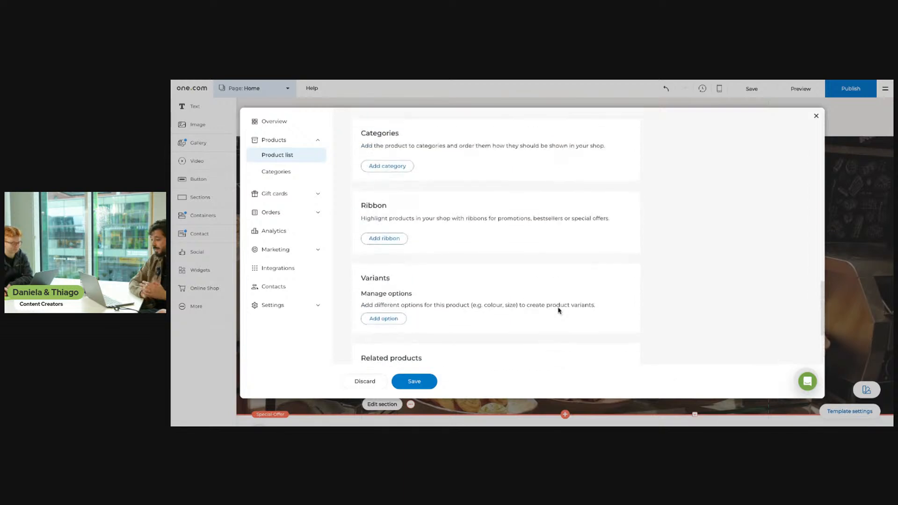
{"action": "left_click", "coordinate": [427, 382]}
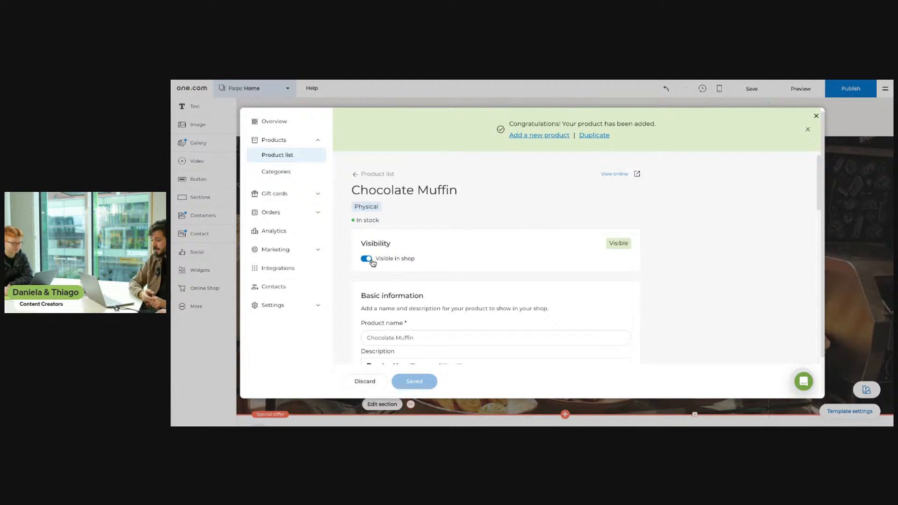
- Return to the product list and check which edit actions are available for the BPA Free 3D Recycled Filament Pearl White product
{"action": "left_click", "coordinate": [360, 177]}
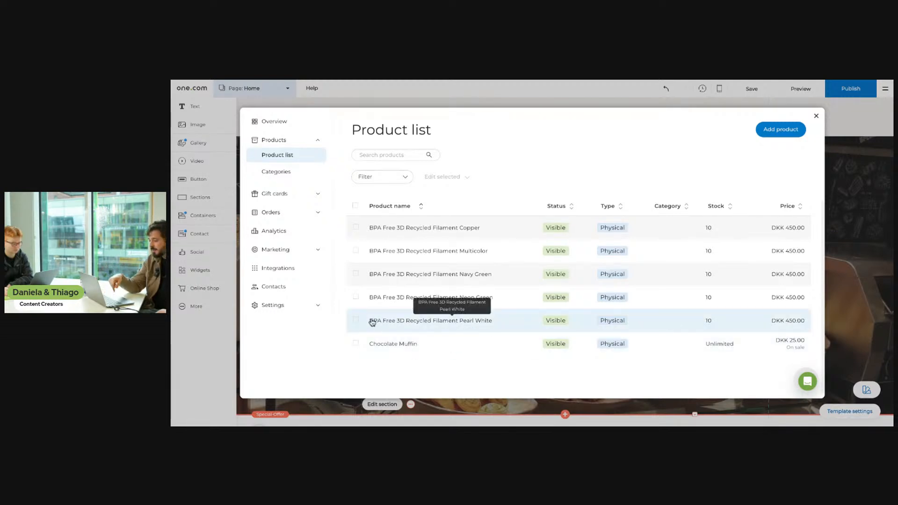
{"action": "left_click", "coordinate": [355, 321]}
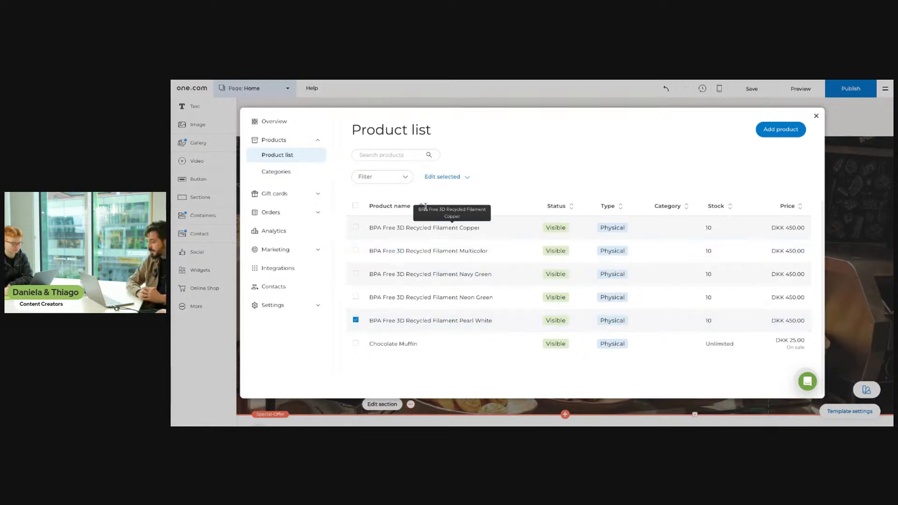
{"action": "left_click", "coordinate": [468, 178]}
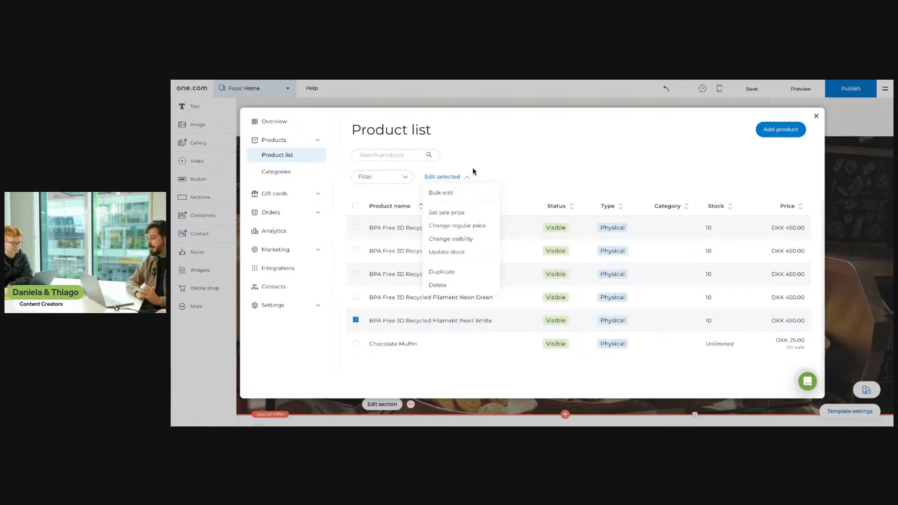
{"action": "left_click", "coordinate": [526, 166]}
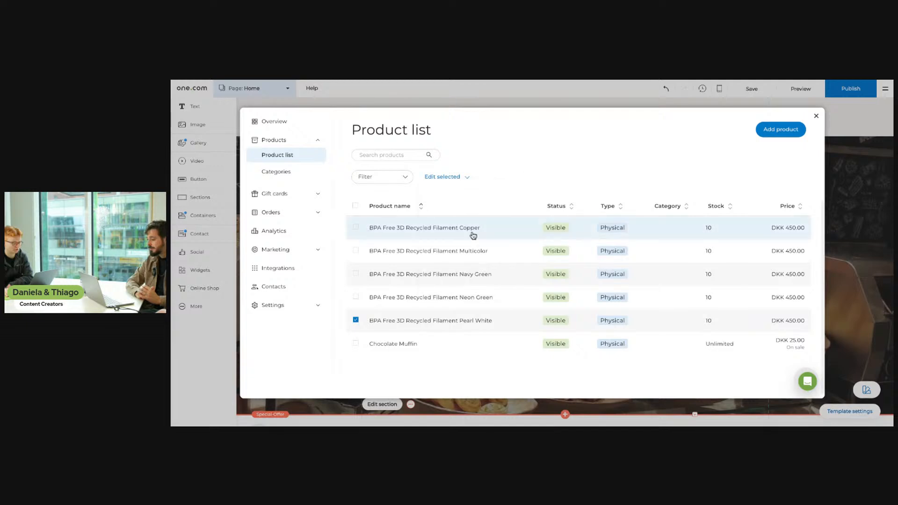
{"action": "left_click", "coordinate": [356, 322]}
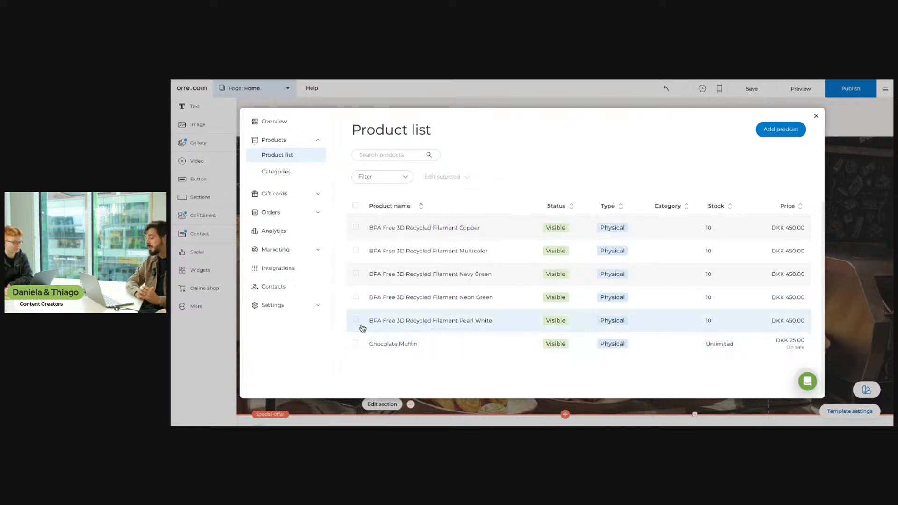
- Delete the five BPA Free 3D Recycled Filament sample products from the shop, keeping Chocolate Muffin
{"action": "left_click", "coordinate": [356, 321]}
{"action": "left_click", "coordinate": [355, 274]}
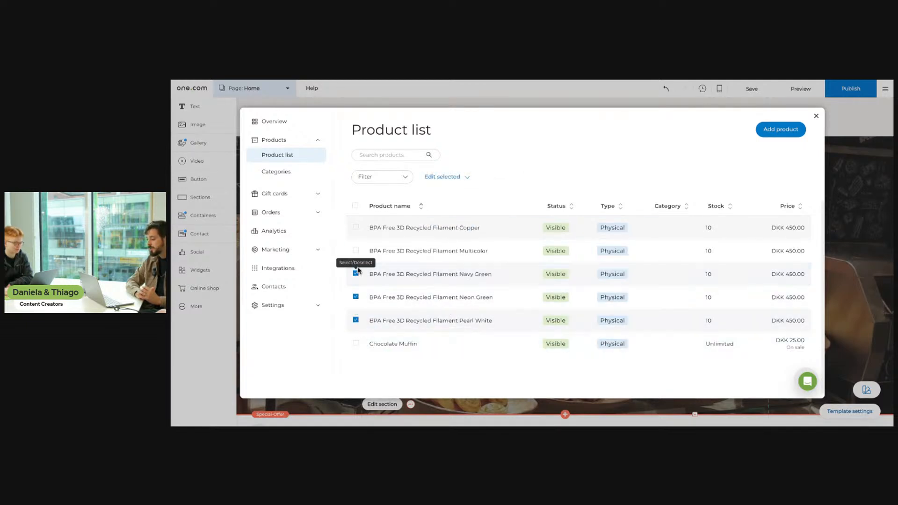
{"action": "left_click", "coordinate": [355, 251]}
{"action": "left_click", "coordinate": [354, 228]}
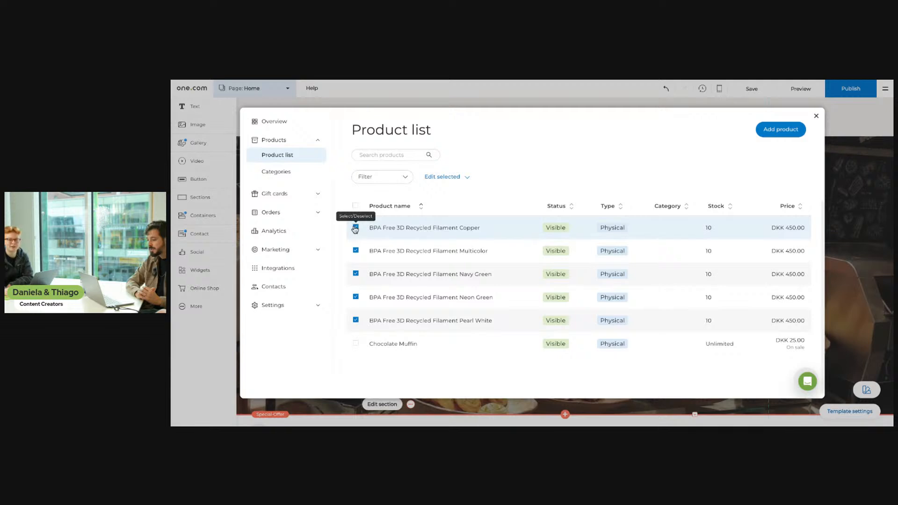
{"action": "left_click", "coordinate": [465, 178]}
{"action": "left_click", "coordinate": [450, 288]}
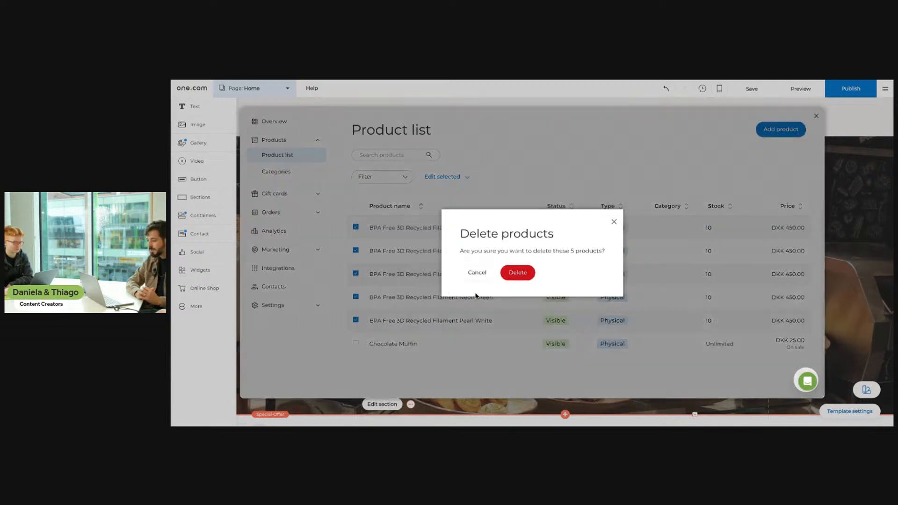
{"action": "left_click", "coordinate": [517, 272]}
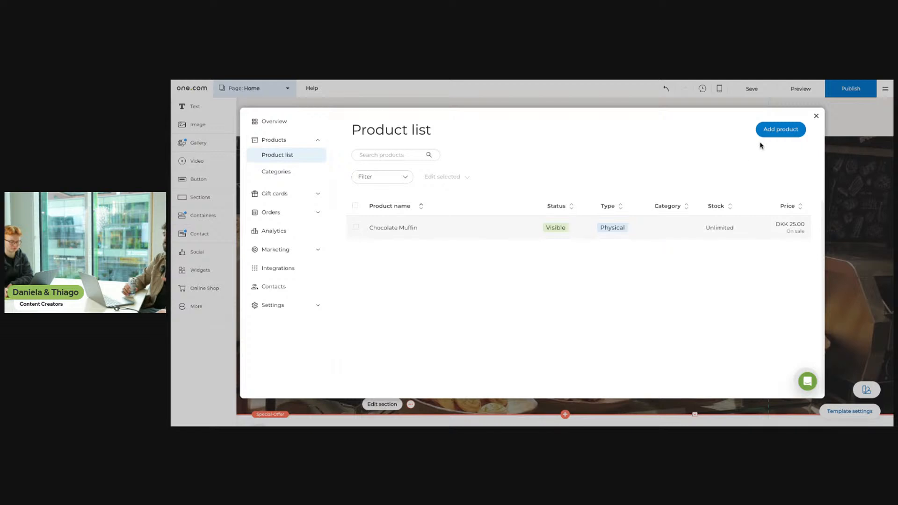
- Start a new digital product and name it "Recipe ebook"
{"action": "left_click", "coordinate": [779, 138]}
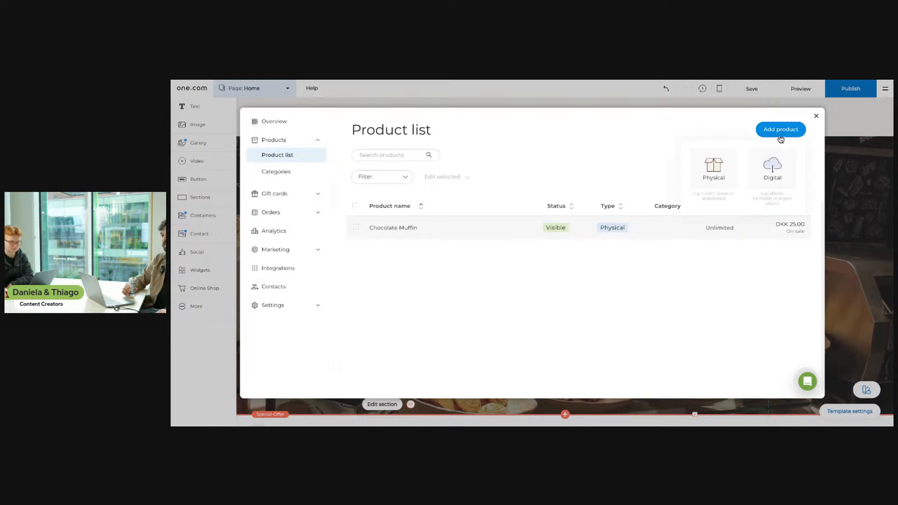
{"action": "left_click", "coordinate": [772, 168]}
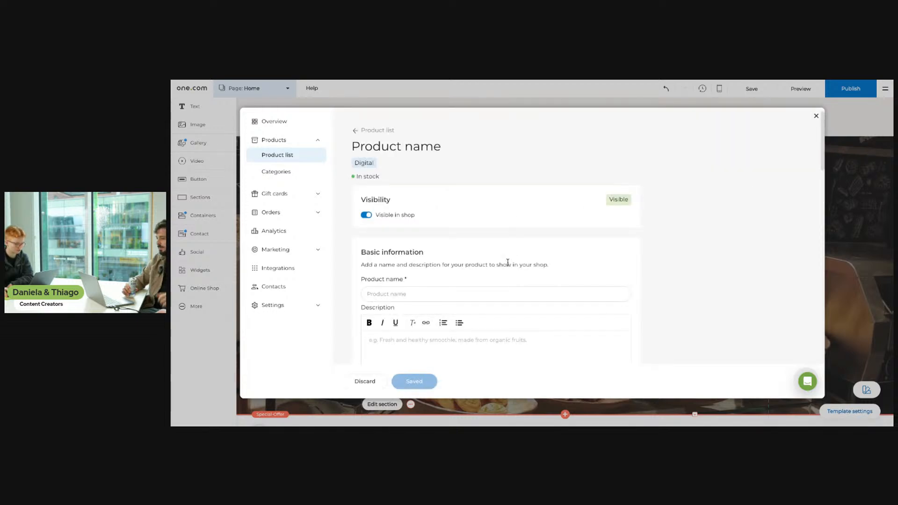
{"action": "scroll", "coordinate": [506, 279], "scroll_direction": "down", "scroll_amount": 2}
{"action": "left_click", "coordinate": [481, 211]}
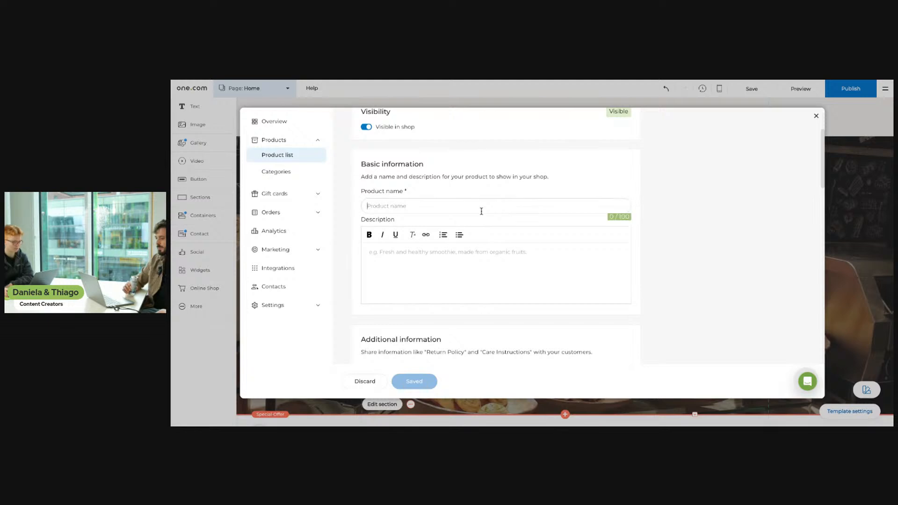
{"action": "type", "text": "Reci"}
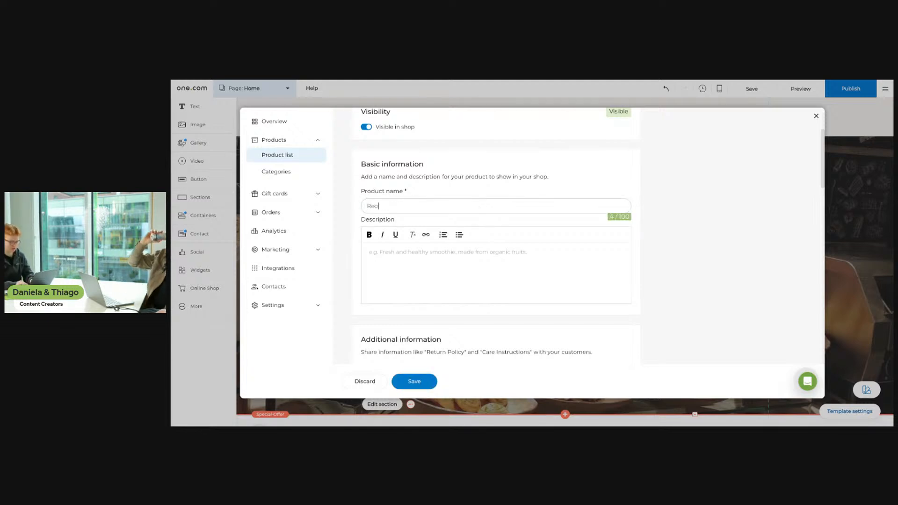
{"action": "type", "text": "pe ebook"}
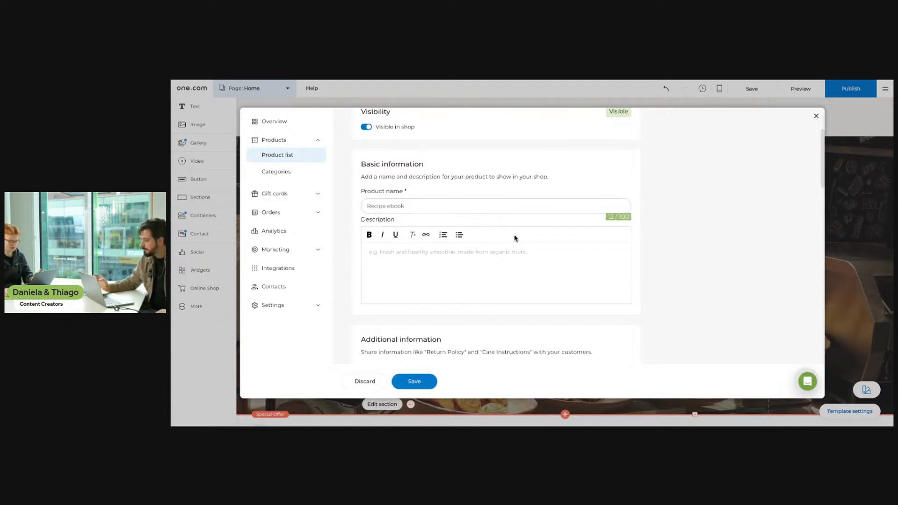
- Leave the description empty and upload Muffin Recipe.docx as the digital product's downloadable file
{"action": "left_click", "coordinate": [521, 261]}
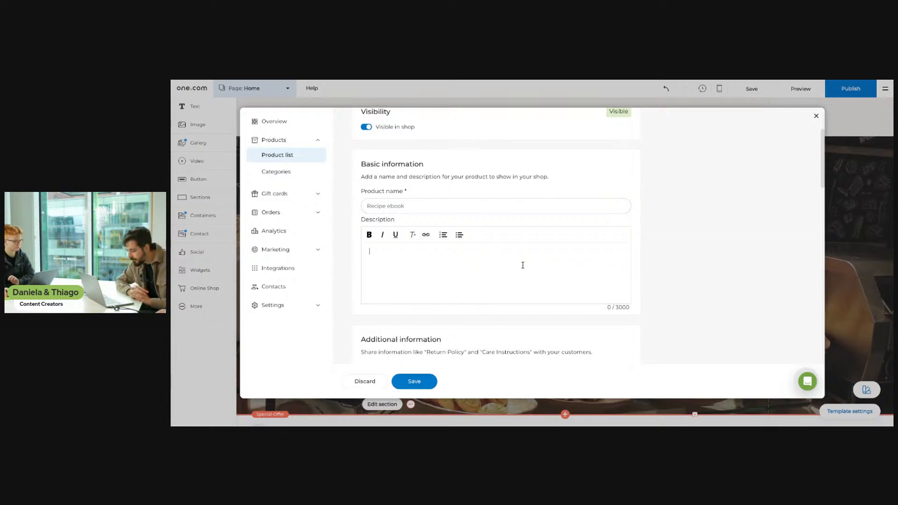
{"action": "scroll", "coordinate": [465, 235], "scroll_direction": "down", "scroll_amount": 1}
{"action": "scroll", "coordinate": [479, 252], "scroll_direction": "down", "scroll_amount": 1}
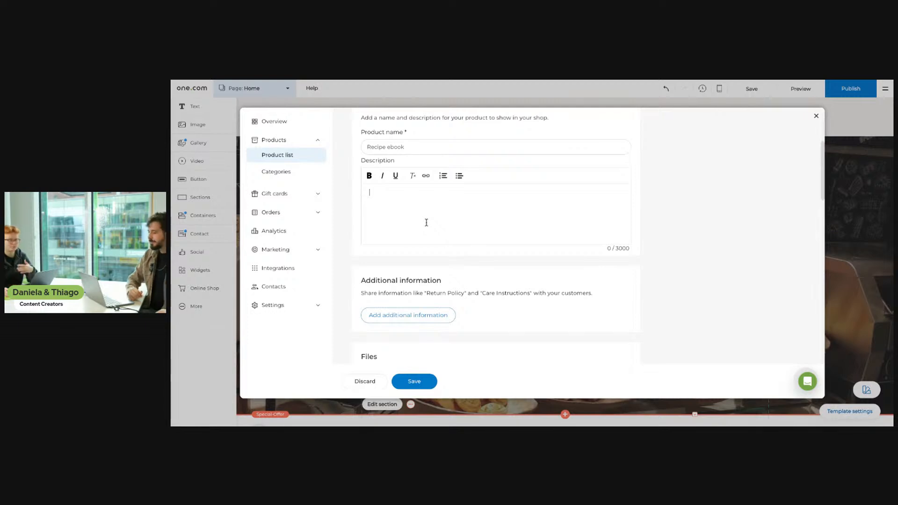
{"action": "scroll", "coordinate": [428, 226], "scroll_direction": "down", "scroll_amount": 3}
{"action": "scroll", "coordinate": [430, 227], "scroll_direction": "down", "scroll_amount": 5}
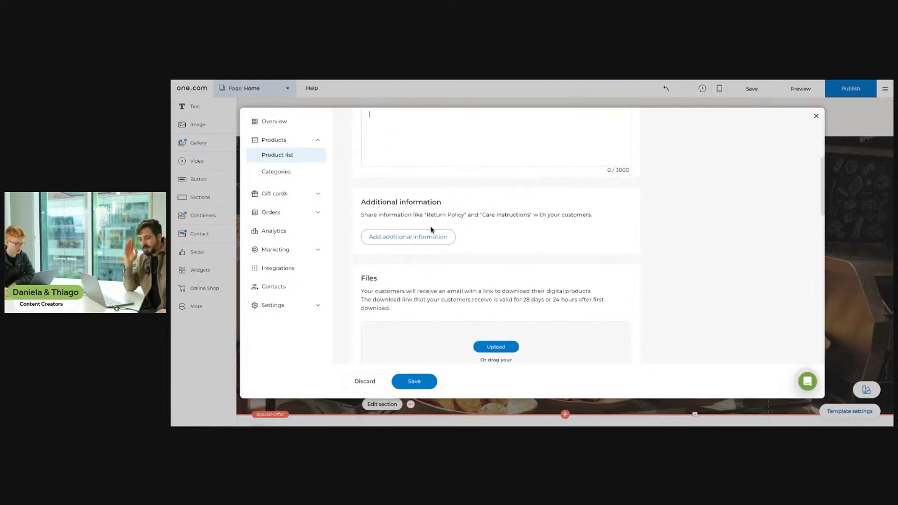
{"action": "scroll", "coordinate": [379, 202], "scroll_direction": "up", "scroll_amount": 2}
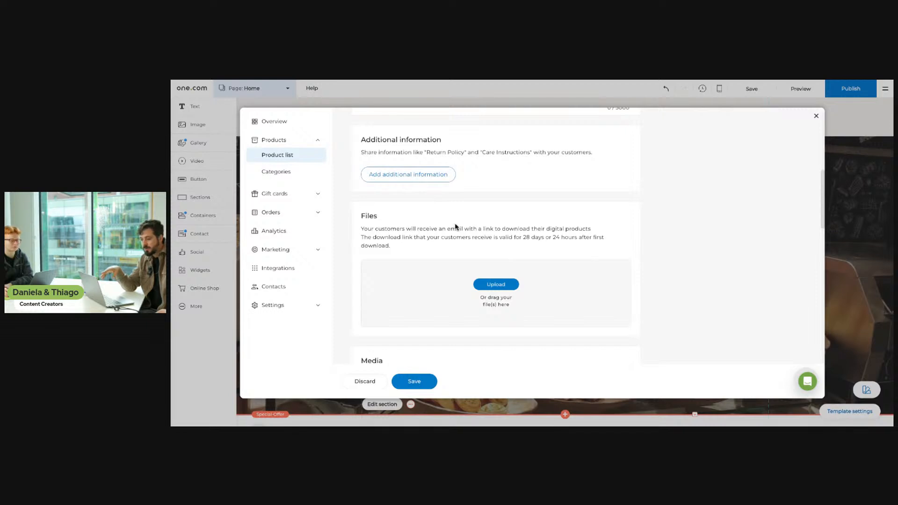
{"action": "scroll", "coordinate": [475, 222], "scroll_direction": "down", "scroll_amount": 2}
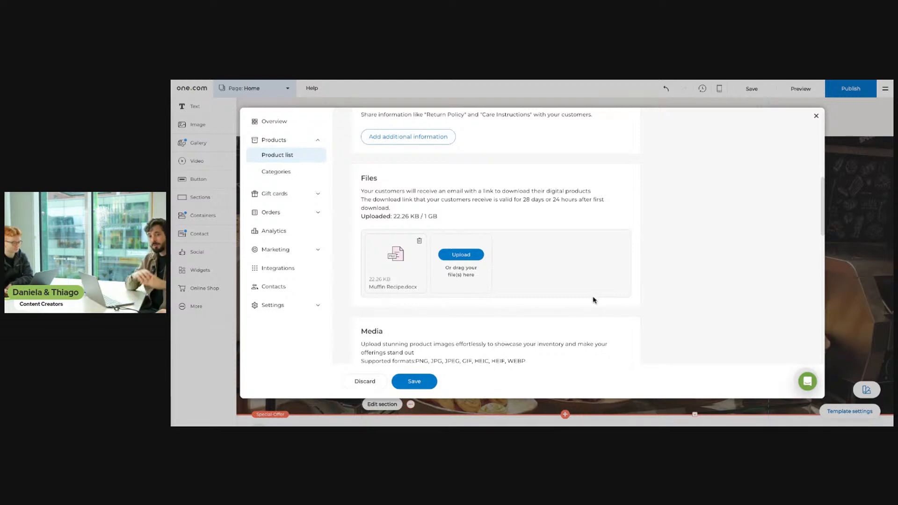
- Upload the open cookbook photo as the main image in the digital product's Media section
{"action": "scroll", "coordinate": [593, 299], "scroll_direction": "down", "scroll_amount": 1}
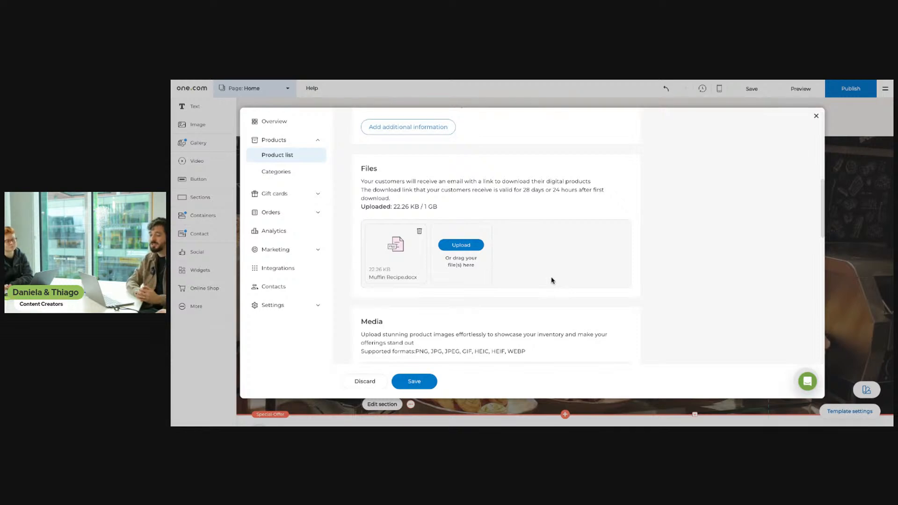
{"action": "scroll", "coordinate": [401, 220], "scroll_direction": "down", "scroll_amount": 1}
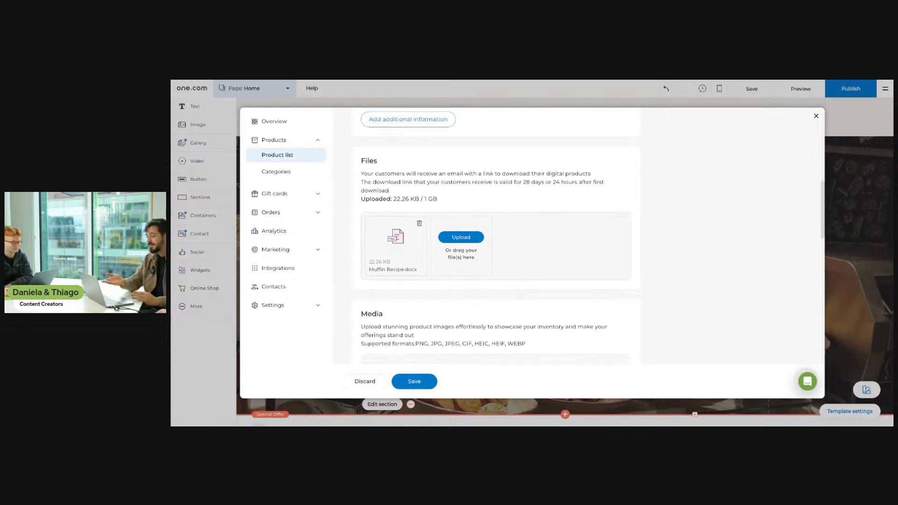
{"action": "scroll", "coordinate": [524, 276], "scroll_direction": "down", "scroll_amount": 2}
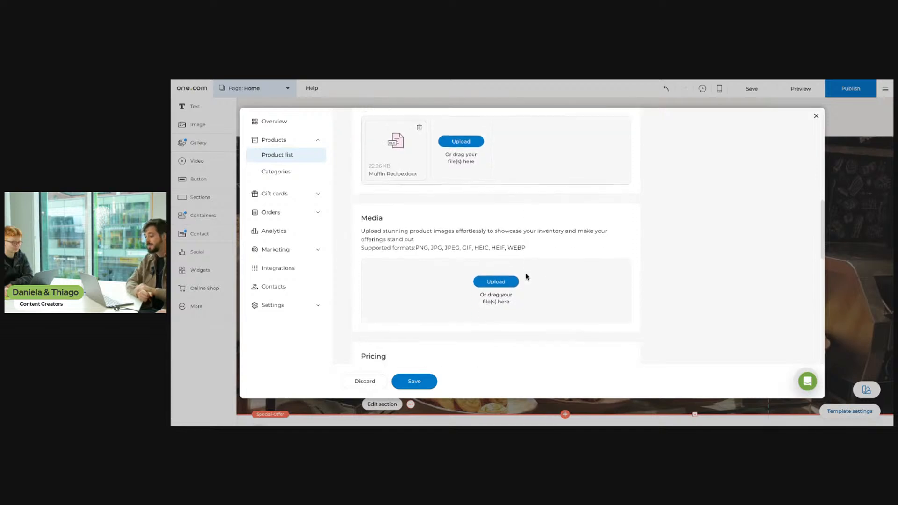
{"action": "scroll", "coordinate": [527, 278], "scroll_direction": "up", "scroll_amount": 2}
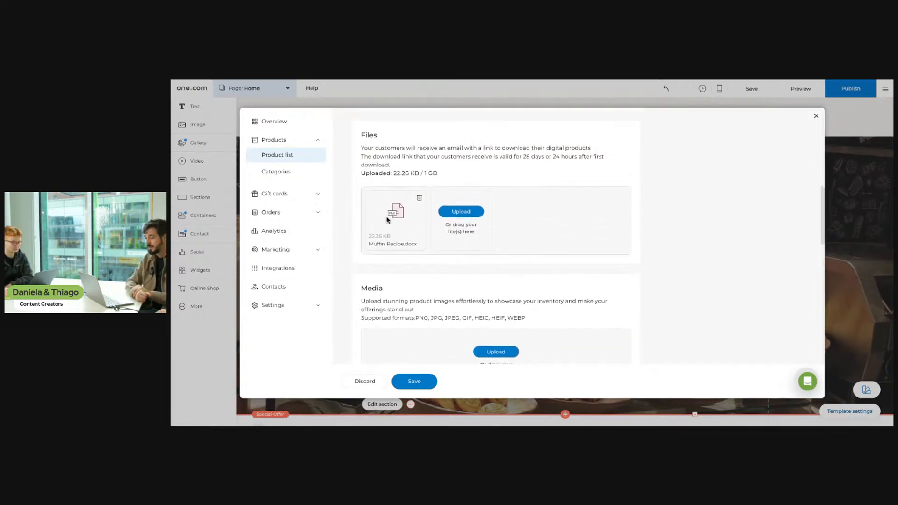
{"action": "scroll", "coordinate": [557, 275], "scroll_direction": "down", "scroll_amount": 3}
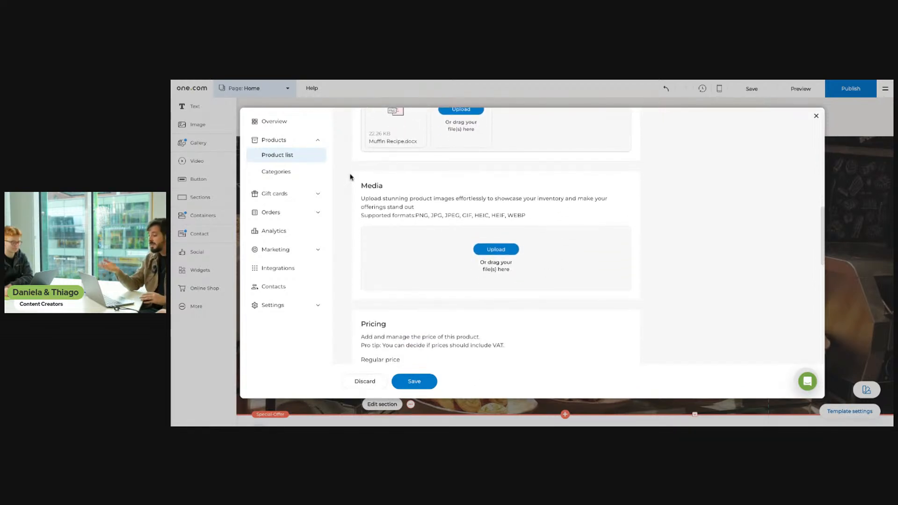
{"action": "left_click", "coordinate": [508, 250]}
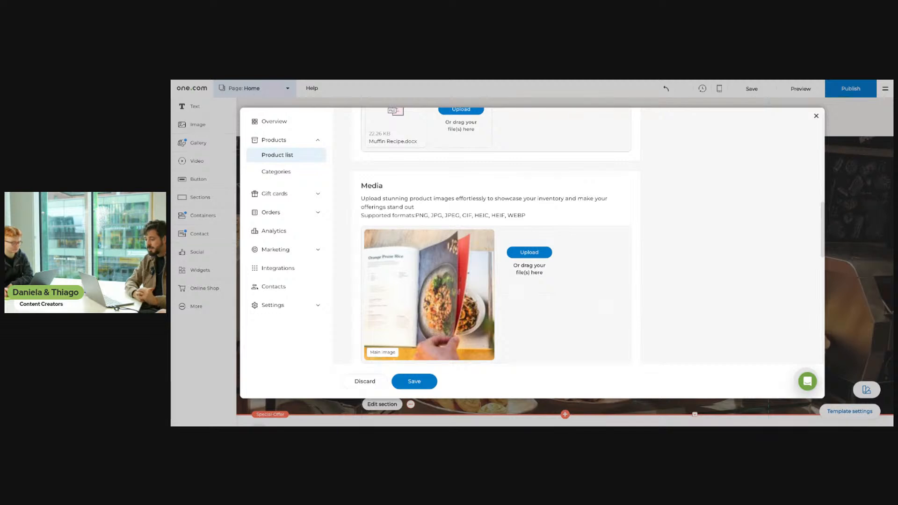
- Set the product's regular price to 330 DKK
{"action": "scroll", "coordinate": [596, 313], "scroll_direction": "down", "scroll_amount": 3}
{"action": "scroll", "coordinate": [596, 314], "scroll_direction": "down", "scroll_amount": 3}
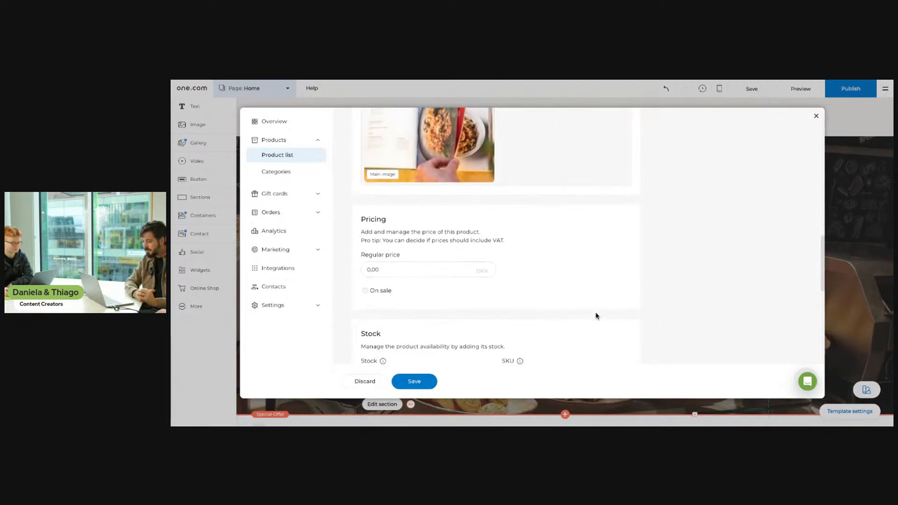
{"action": "left_click", "coordinate": [419, 237]}
{"action": "type", "text": "35"}
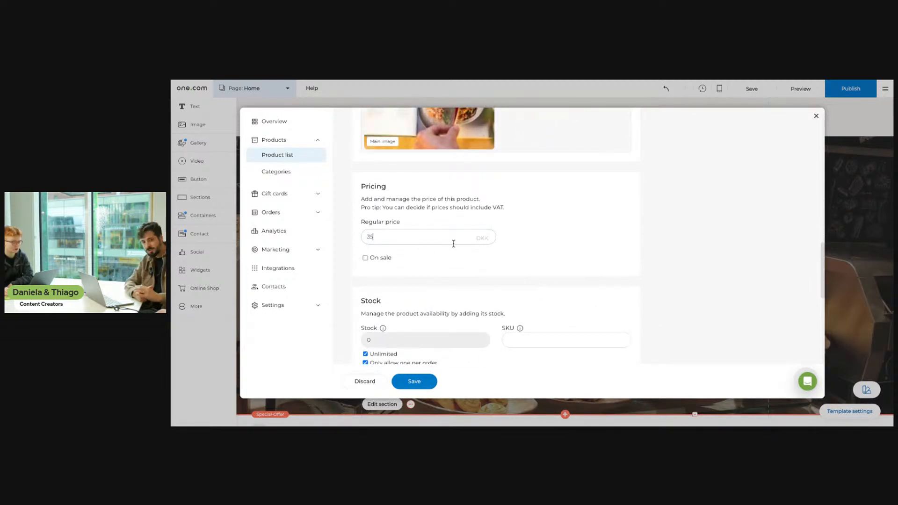
{"action": "double_click", "coordinate": [370, 237]}
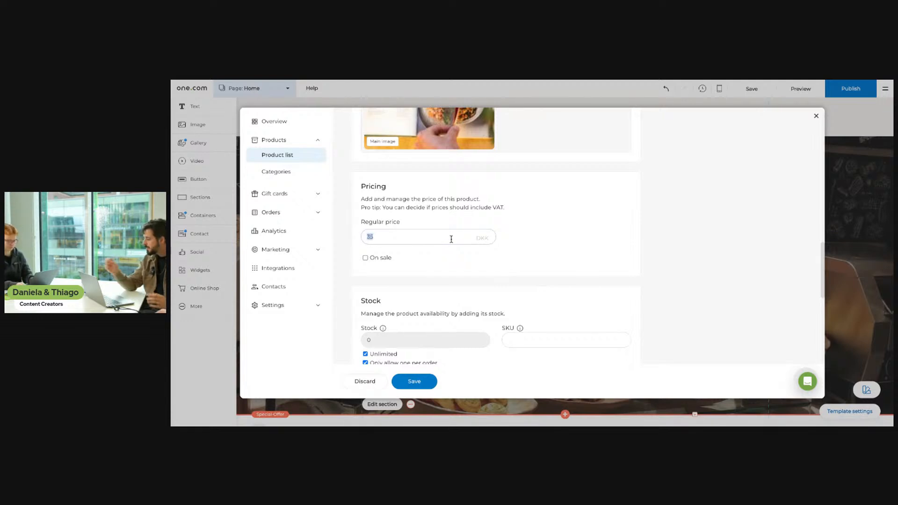
{"action": "type", "text": "330"}
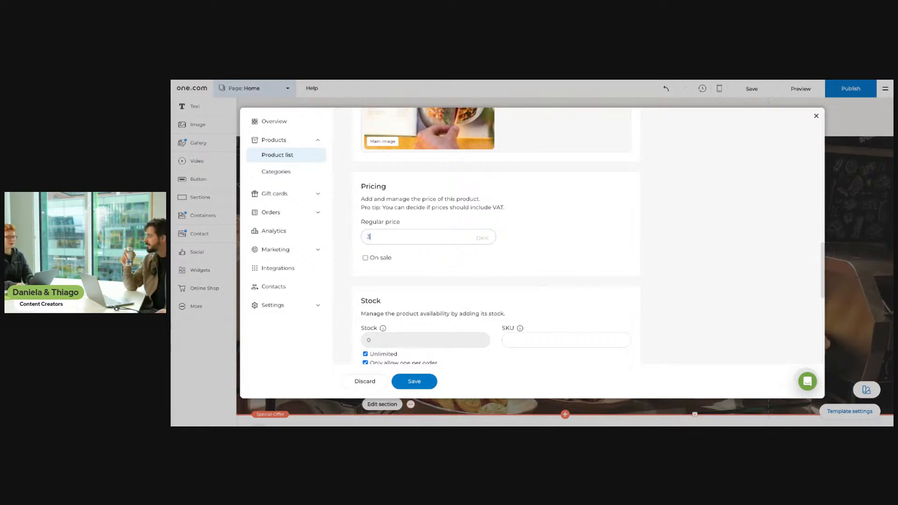
{"action": "left_click", "coordinate": [561, 252]}
{"action": "left_click", "coordinate": [499, 271]}
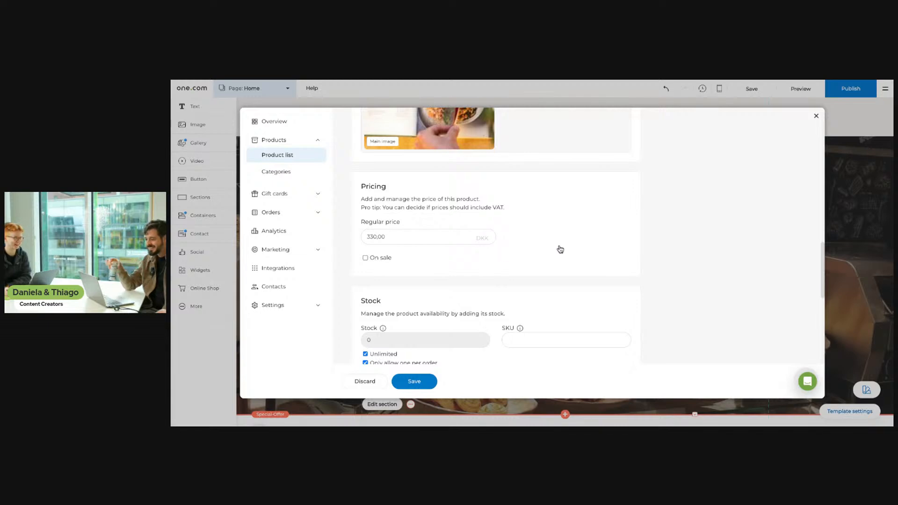
- Review the product's stock options, including unlimited stock and one per order, and the category settings
{"action": "scroll", "coordinate": [545, 274], "scroll_direction": "down", "scroll_amount": 1}
{"action": "scroll", "coordinate": [548, 272], "scroll_direction": "down", "scroll_amount": 1}
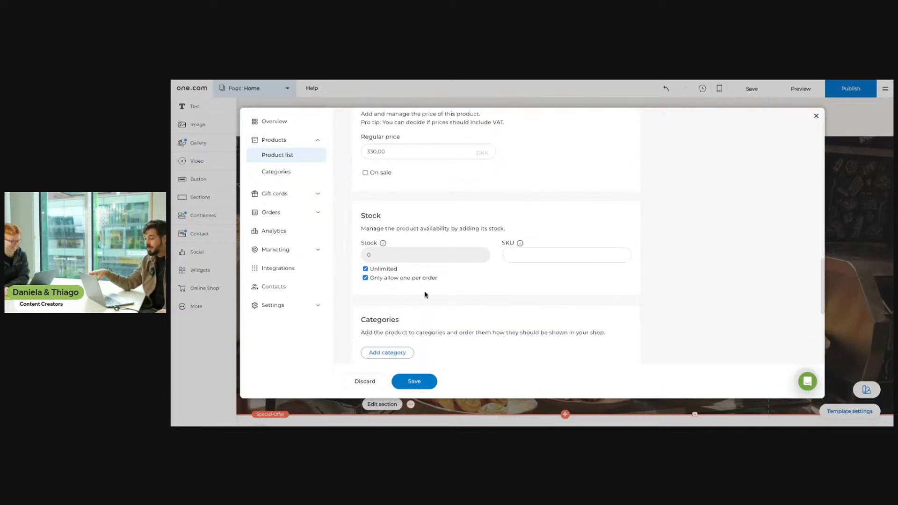
{"action": "scroll", "coordinate": [424, 293], "scroll_direction": "up", "scroll_amount": 1}
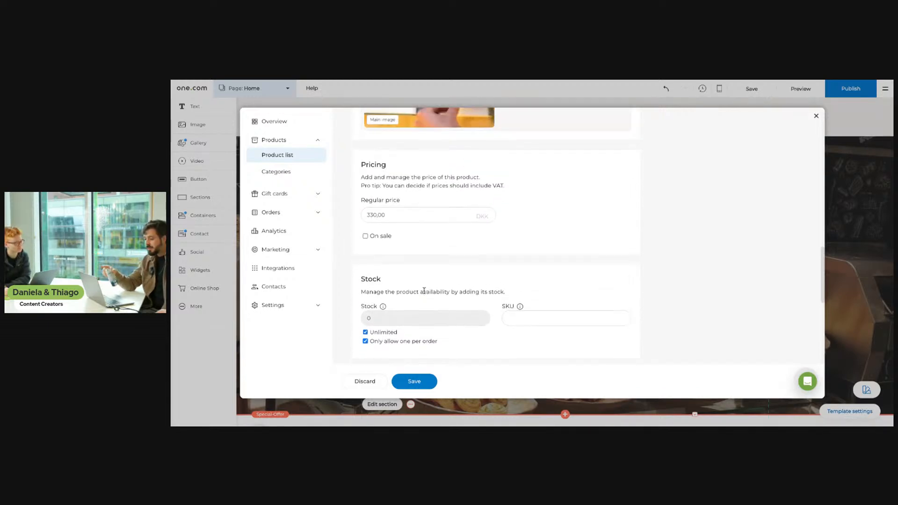
{"action": "scroll", "coordinate": [425, 291], "scroll_direction": "down", "scroll_amount": 1}
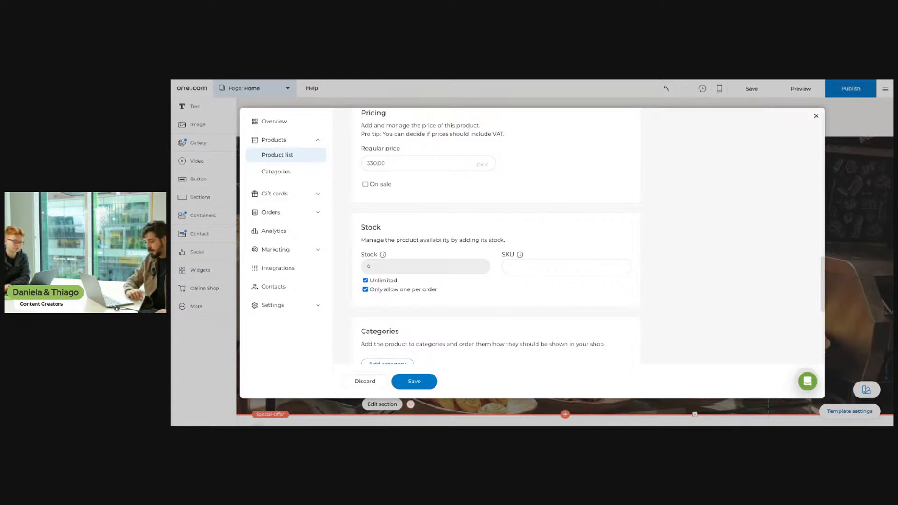
{"action": "scroll", "coordinate": [424, 306], "scroll_direction": "down", "scroll_amount": 1}
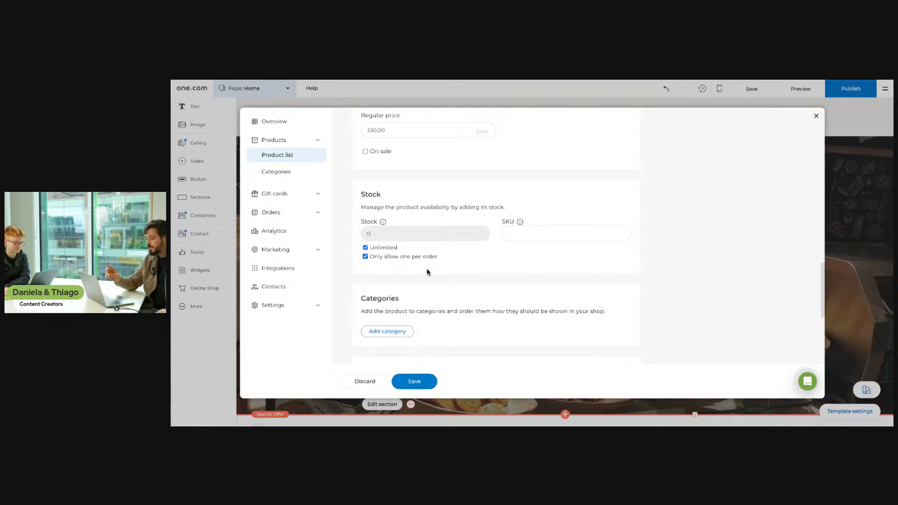
{"action": "scroll", "coordinate": [428, 274], "scroll_direction": "down", "scroll_amount": 3}
{"action": "scroll", "coordinate": [440, 281], "scroll_direction": "up", "scroll_amount": 1}
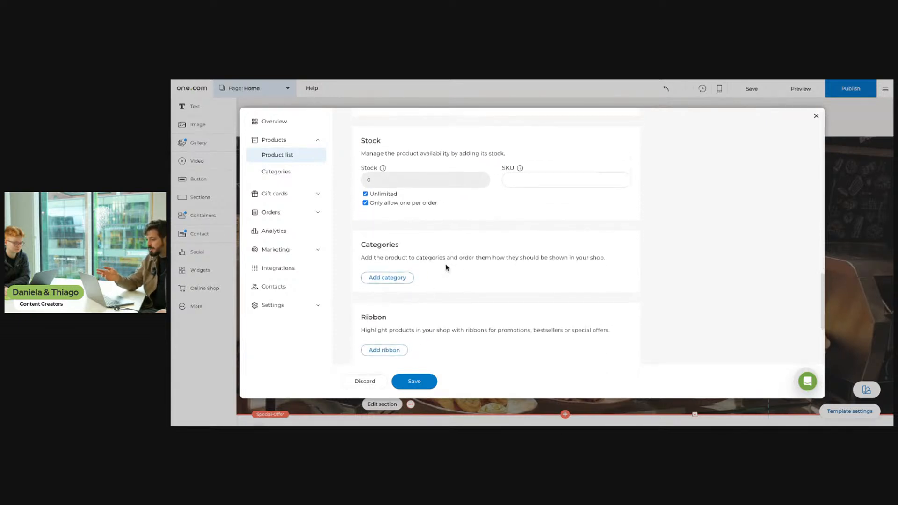
- Create a "Best seller" ribbon and apply it to the product
{"action": "scroll", "coordinate": [429, 294], "scroll_direction": "down", "scroll_amount": 3}
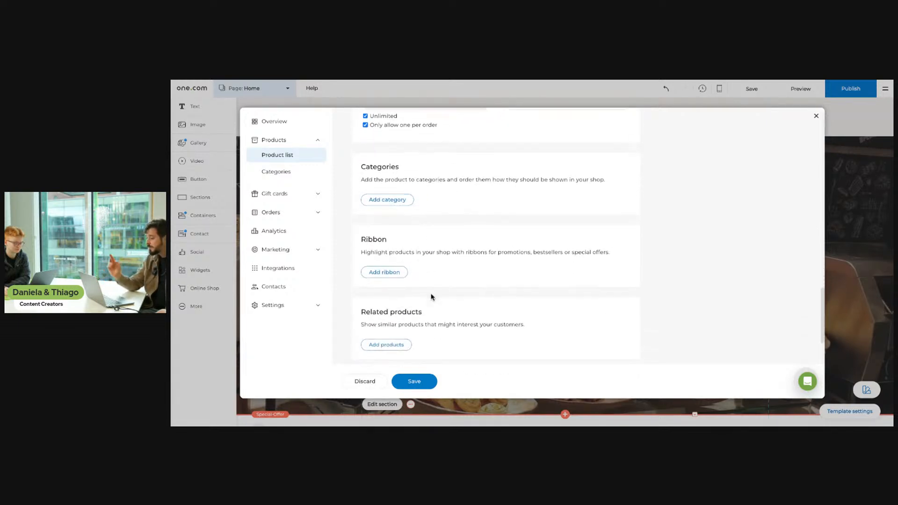
{"action": "left_click", "coordinate": [394, 273]}
{"action": "left_click", "coordinate": [474, 267]}
{"action": "type", "text": "B"}
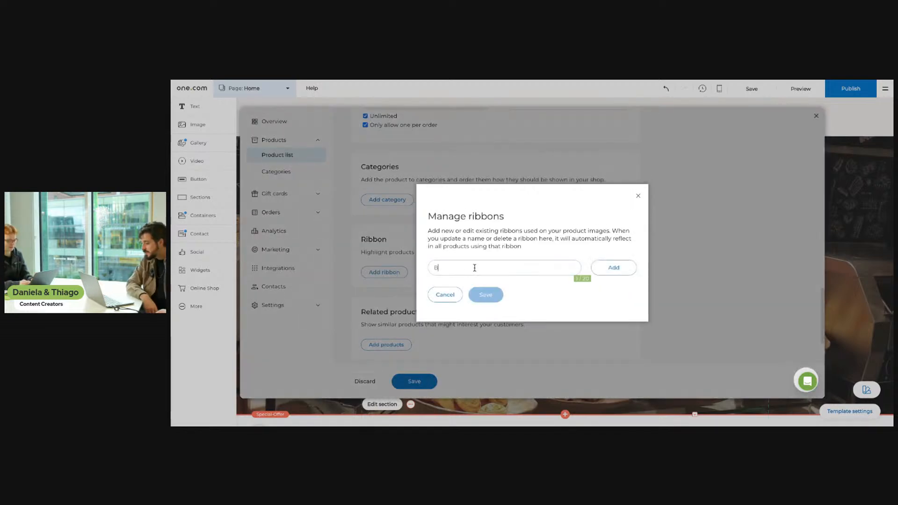
{"action": "type", "text": "est seller"}
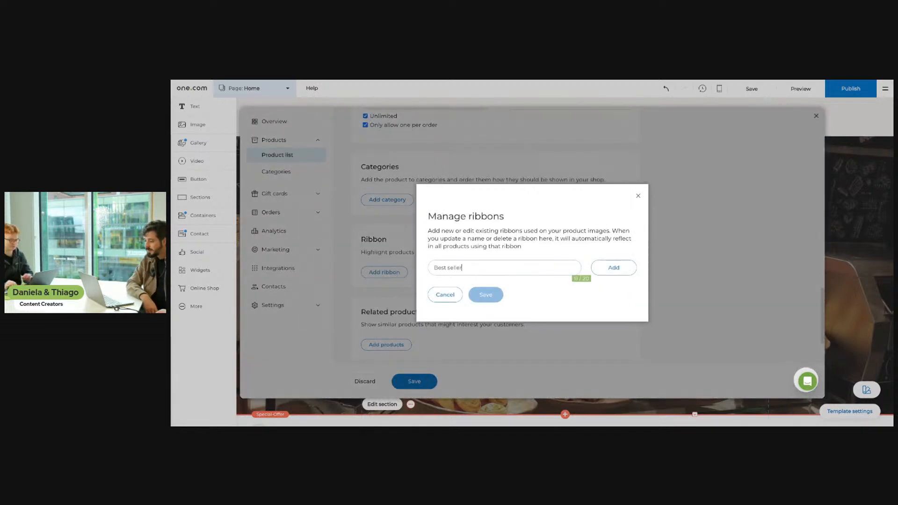
{"action": "left_click", "coordinate": [615, 271]}
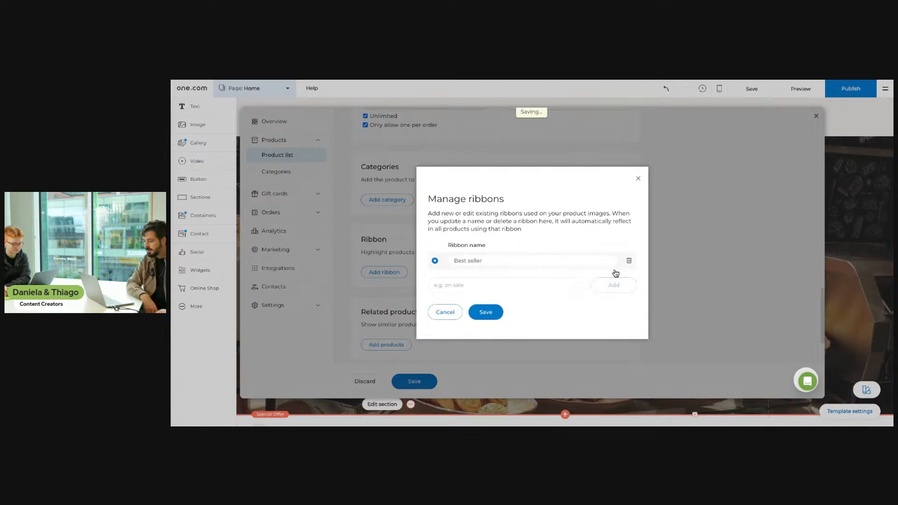
{"action": "left_click", "coordinate": [488, 317]}
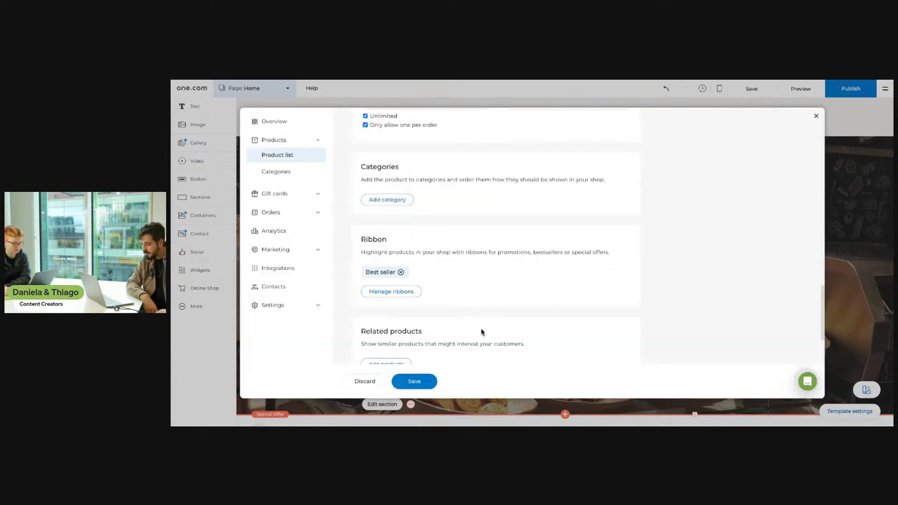
- Check the related products, tags and SEO settings, save the product and close the shop manager
{"action": "scroll", "coordinate": [482, 332], "scroll_direction": "down", "scroll_amount": 2}
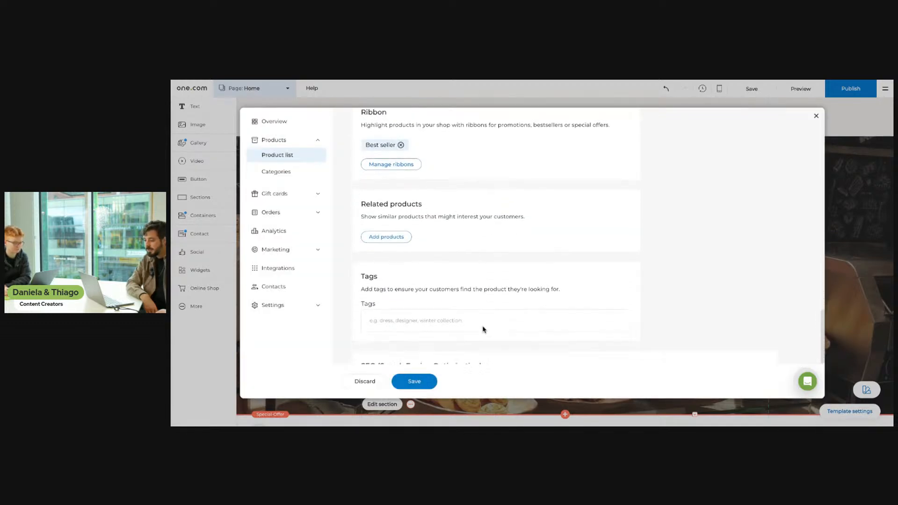
{"action": "scroll", "coordinate": [483, 327], "scroll_direction": "down", "scroll_amount": 1}
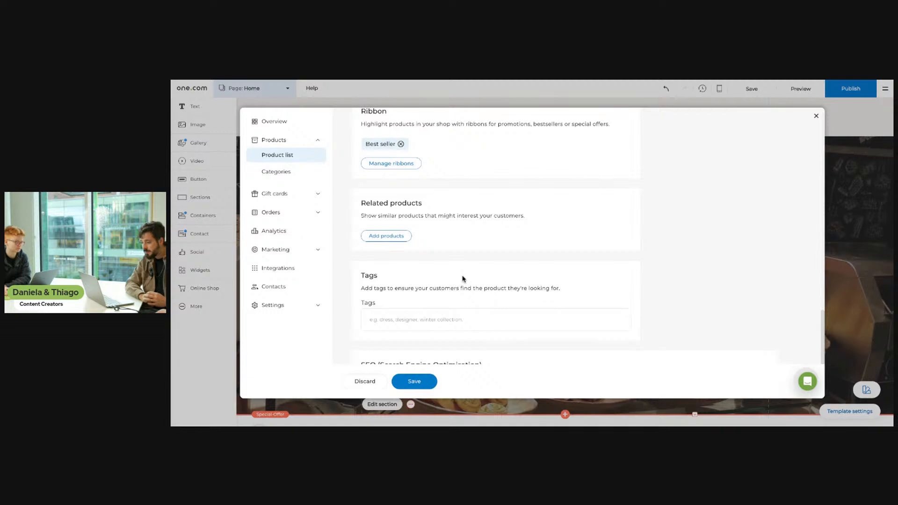
{"action": "scroll", "coordinate": [485, 310], "scroll_direction": "down", "scroll_amount": 3}
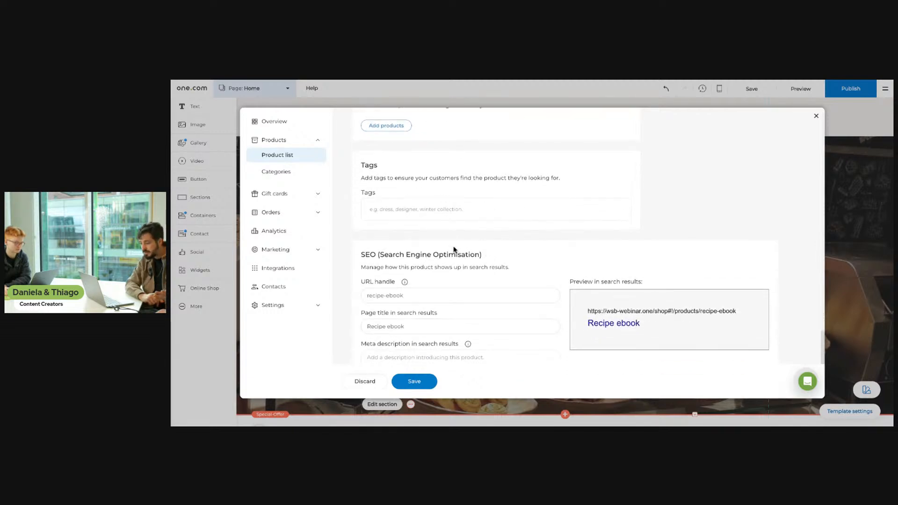
{"action": "scroll", "coordinate": [462, 267], "scroll_direction": "down", "scroll_amount": 1}
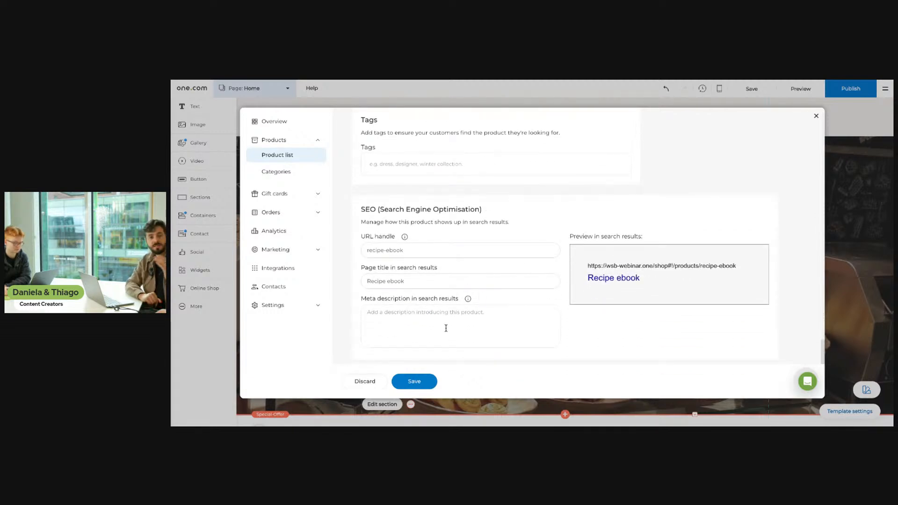
{"action": "left_click", "coordinate": [424, 382]}
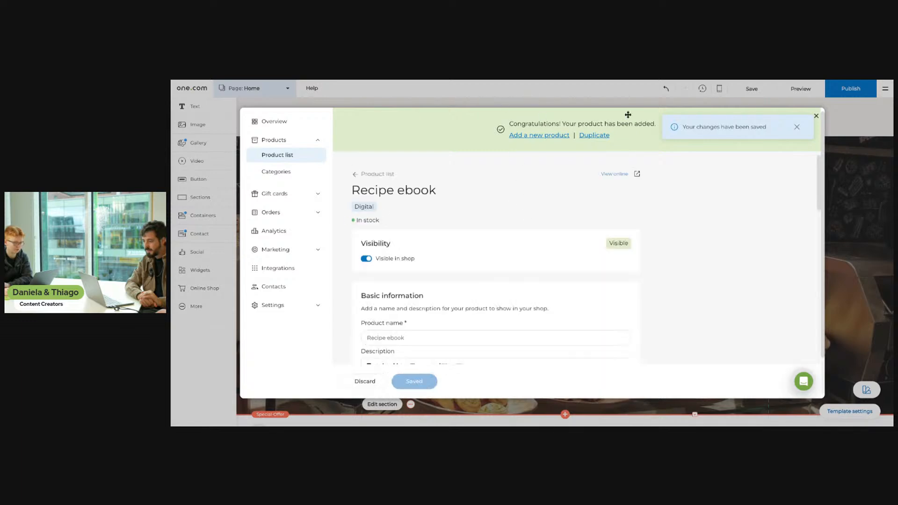
{"action": "left_click", "coordinate": [816, 118]}
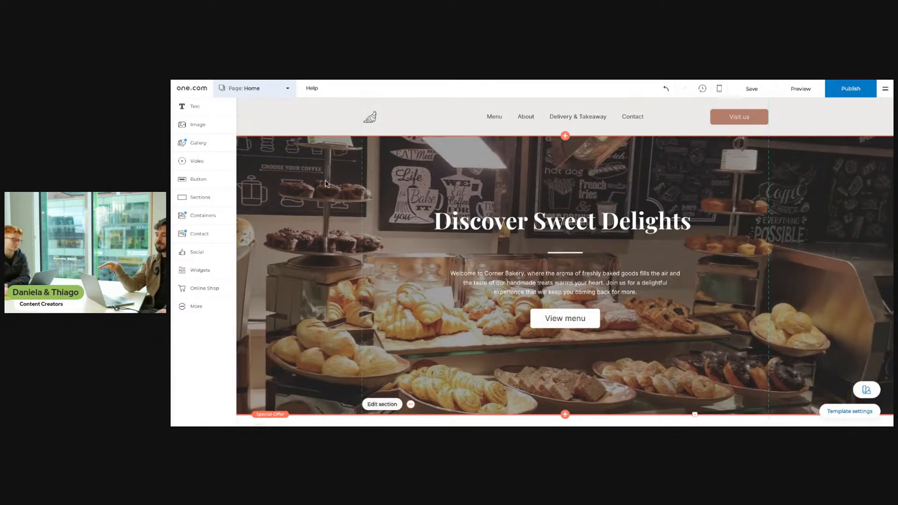
- Add a new page named Order using the "Promote best-sellers" products layout, saving the pending changes to Home
{"action": "left_click", "coordinate": [287, 88]}
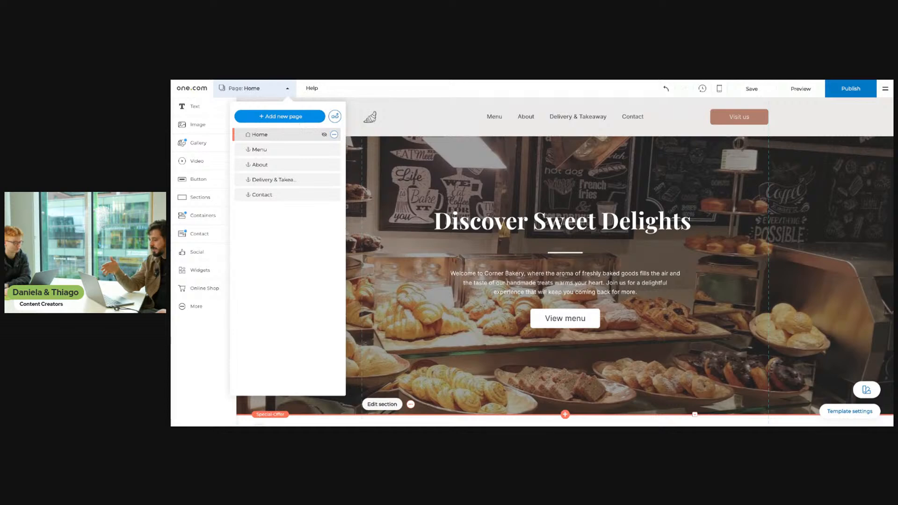
{"action": "left_click", "coordinate": [280, 116]}
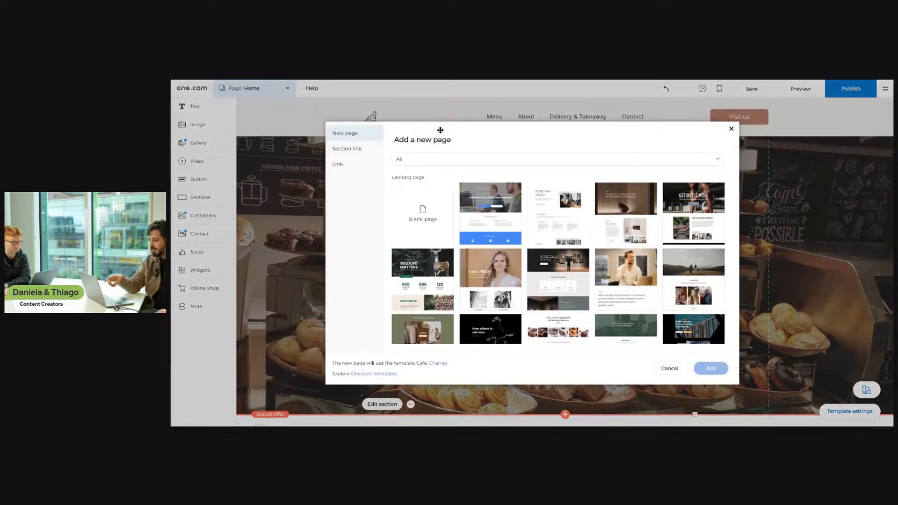
{"action": "left_click", "coordinate": [443, 163]}
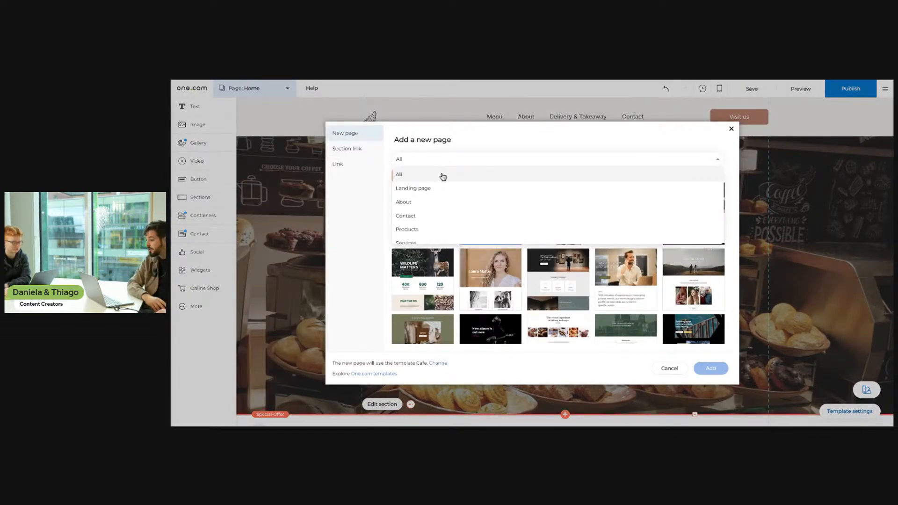
{"action": "scroll", "coordinate": [439, 225], "scroll_direction": "down", "scroll_amount": 2}
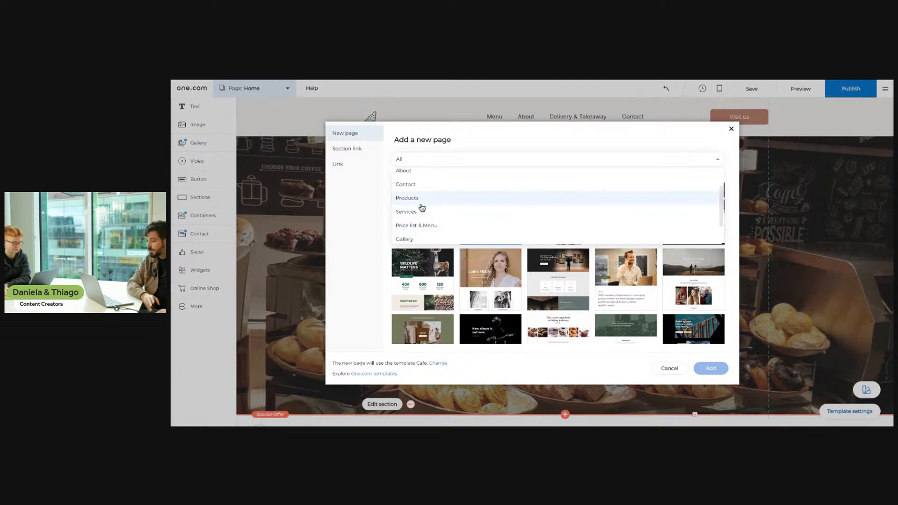
{"action": "left_click", "coordinate": [420, 202]}
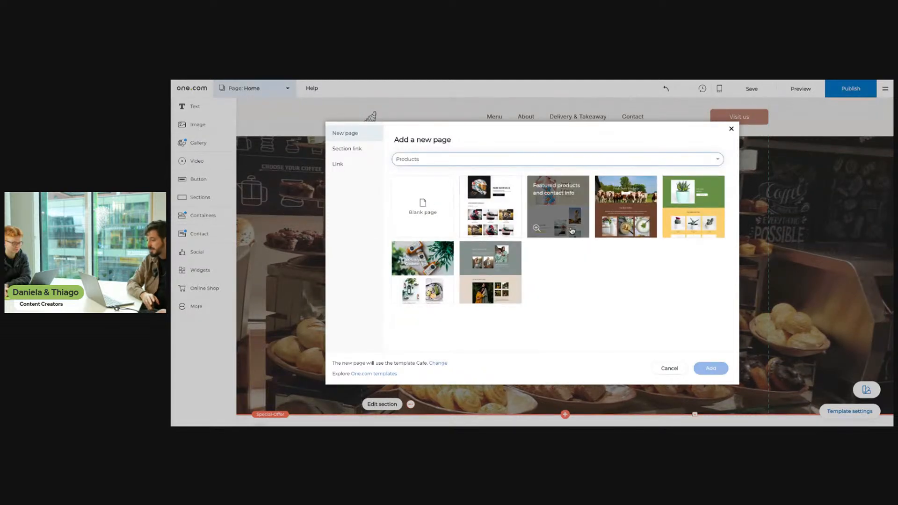
{"action": "left_click", "coordinate": [627, 218]}
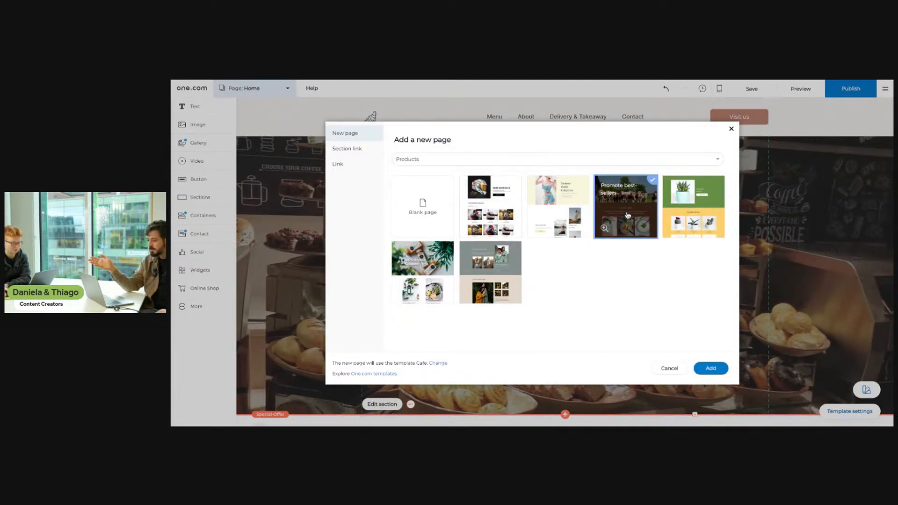
{"action": "left_click", "coordinate": [711, 369]}
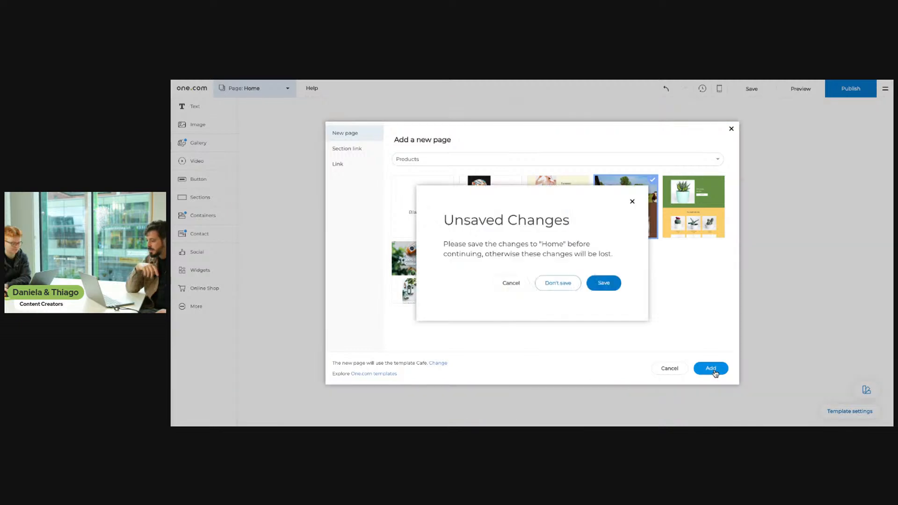
{"action": "left_click", "coordinate": [608, 286]}
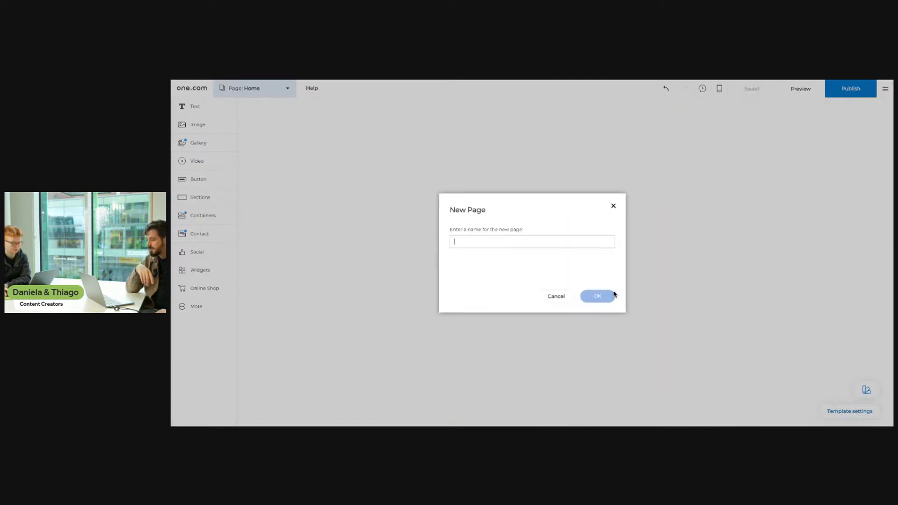
{"action": "type", "text": "Order"}
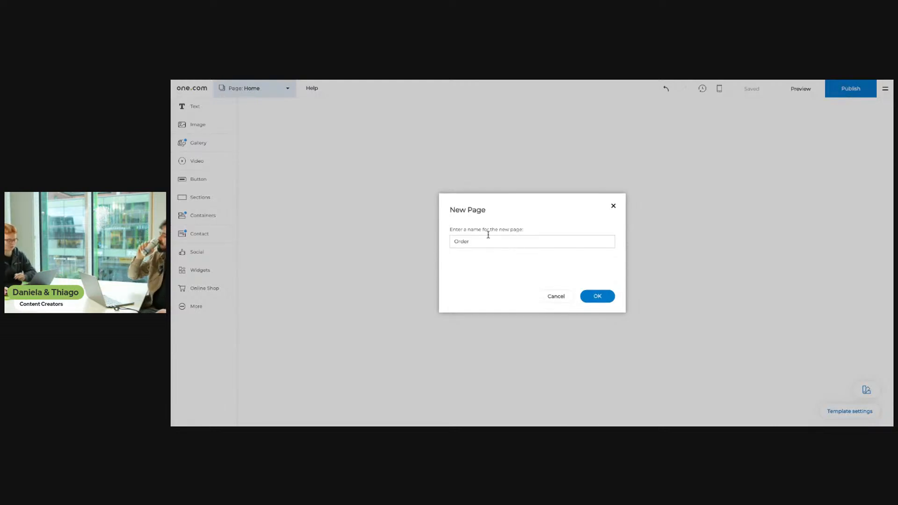
{"action": "left_click", "coordinate": [597, 296]}
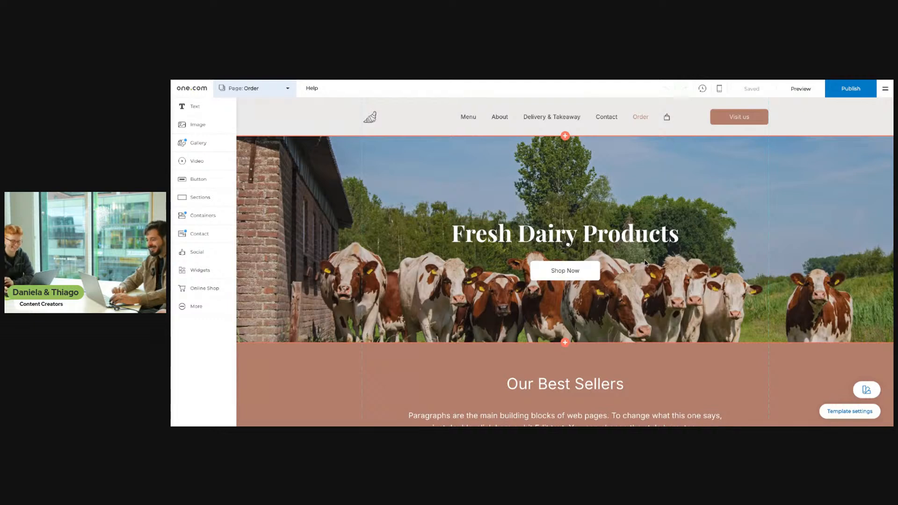
- Open the image chooser for the "Fresh Dairy Products" section's background and search the free One.com images for "bakery"
{"action": "scroll", "coordinate": [664, 182], "scroll_direction": "down", "scroll_amount": 1}
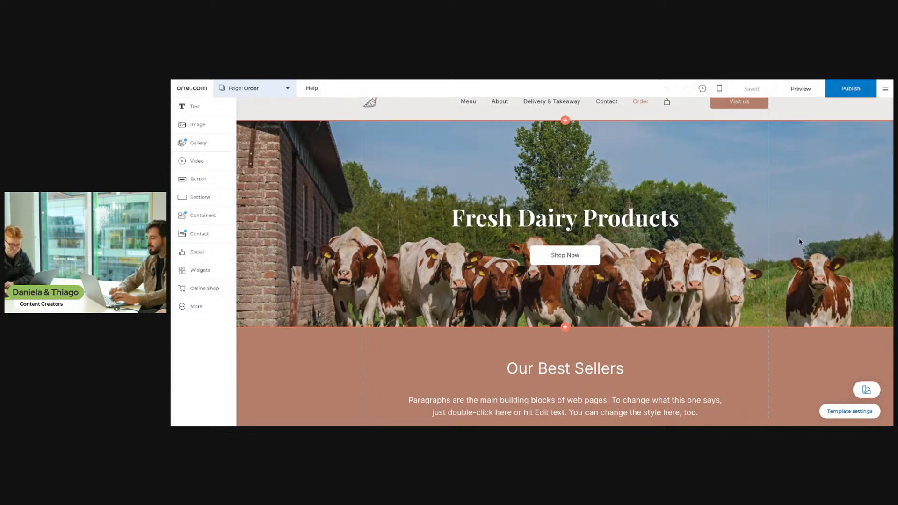
{"action": "left_click", "coordinate": [800, 241]}
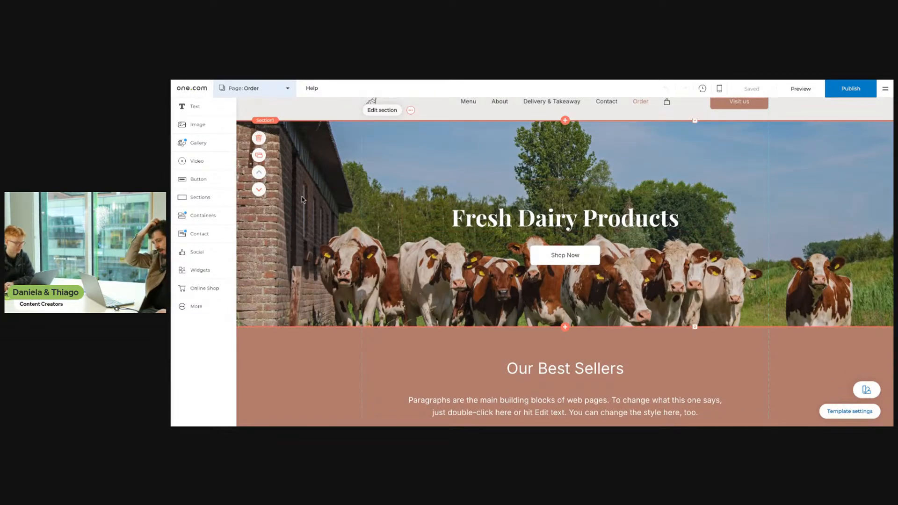
{"action": "scroll", "coordinate": [302, 200], "scroll_direction": "up", "scroll_amount": 1}
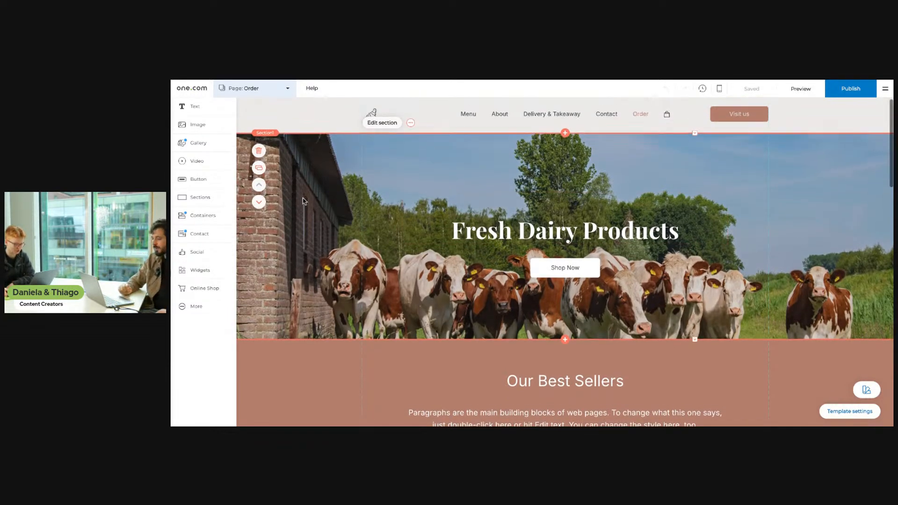
{"action": "left_click", "coordinate": [382, 124]}
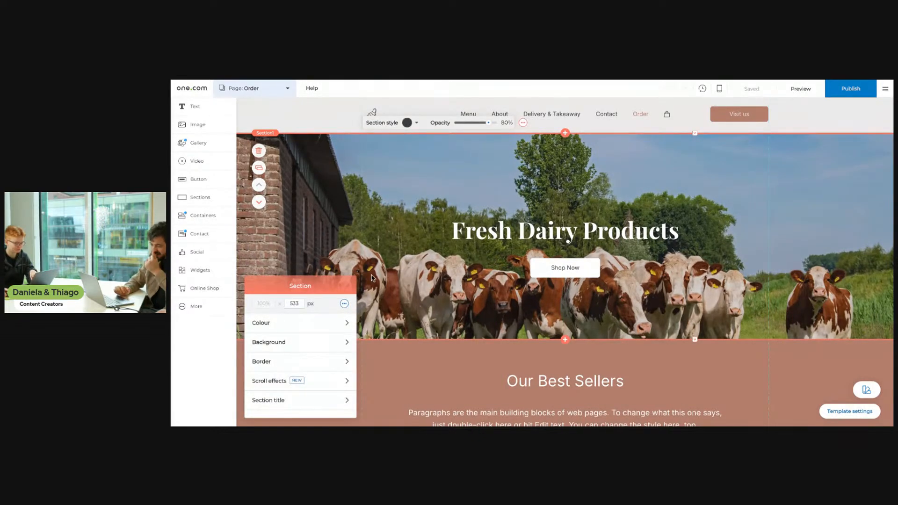
{"action": "left_click", "coordinate": [321, 344]}
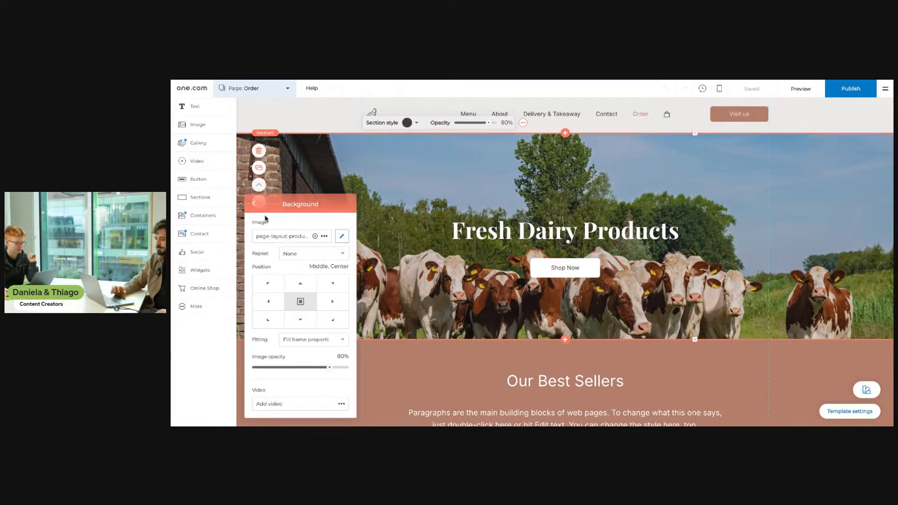
{"action": "left_click", "coordinate": [255, 203]}
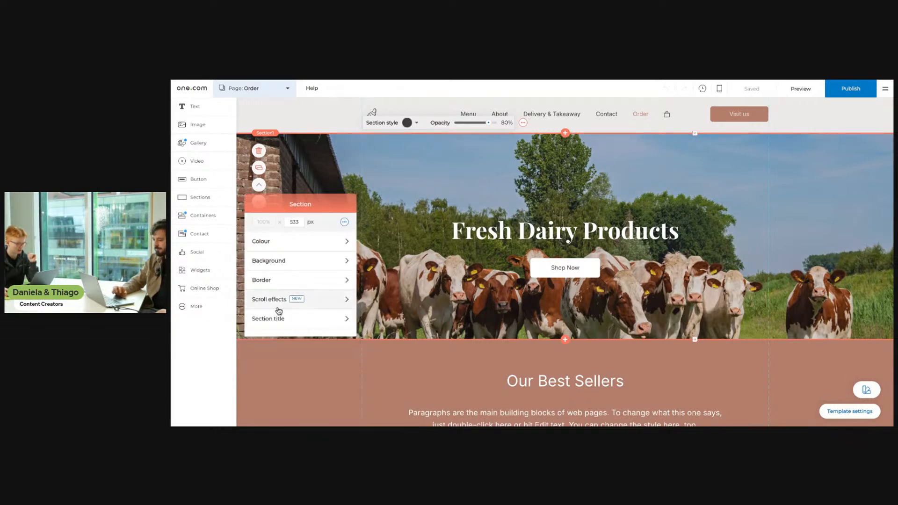
{"action": "left_click", "coordinate": [275, 262]}
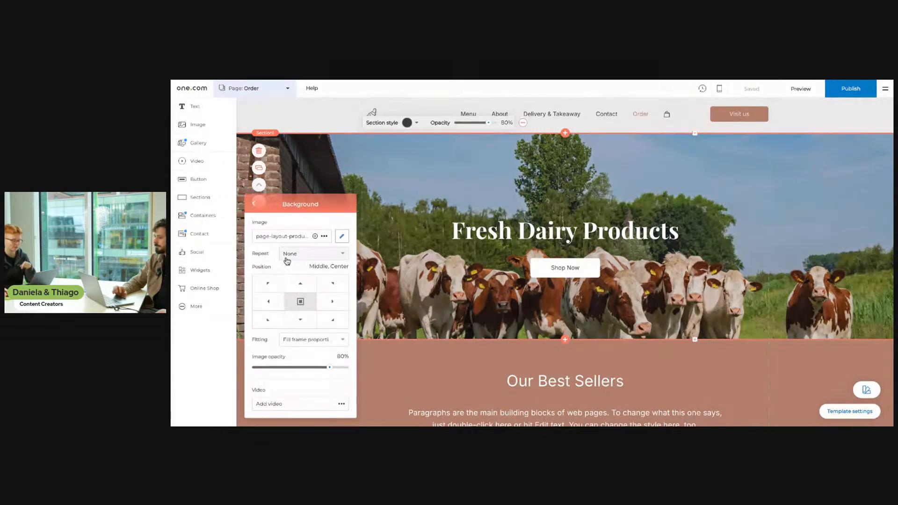
{"action": "left_click", "coordinate": [283, 238]}
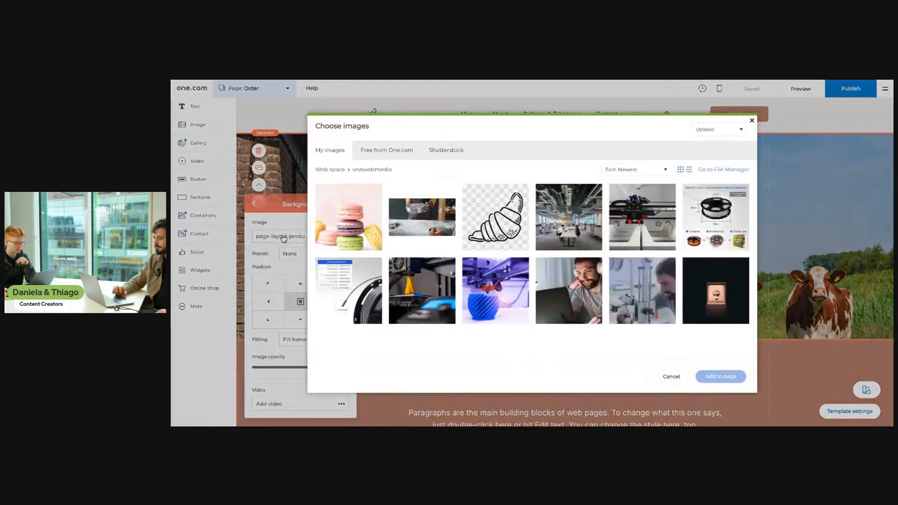
{"action": "left_click", "coordinate": [387, 151]}
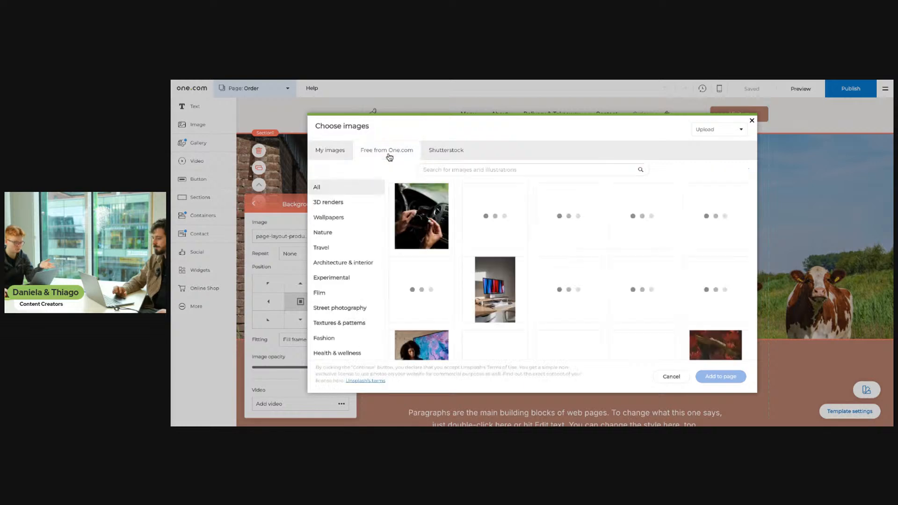
{"action": "left_click", "coordinate": [456, 169]}
{"action": "type", "text": "bakery"}
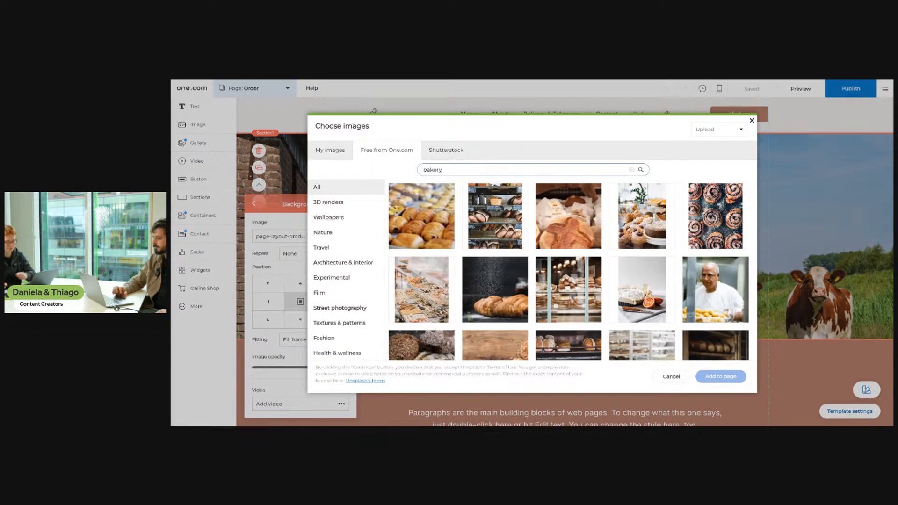
- Browse the bakery images and set the free photo of a hand above a blueberry-topped cake as the section background
{"action": "scroll", "coordinate": [501, 264], "scroll_direction": "down", "scroll_amount": 3}
{"action": "scroll", "coordinate": [503, 264], "scroll_direction": "down", "scroll_amount": 3}
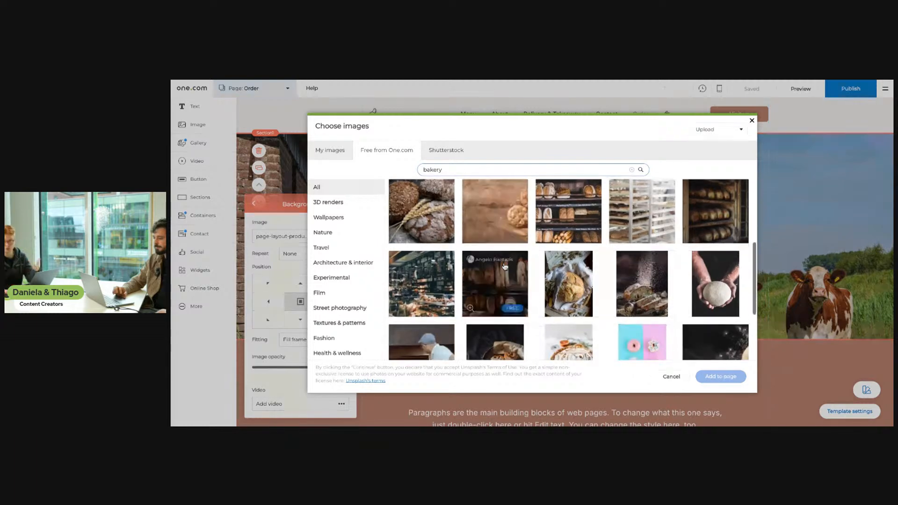
{"action": "scroll", "coordinate": [500, 279], "scroll_direction": "down", "scroll_amount": 5}
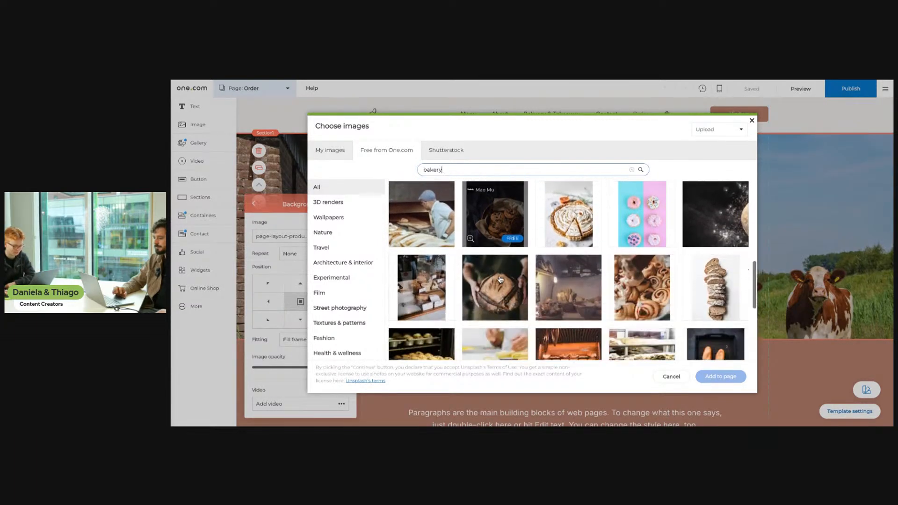
{"action": "scroll", "coordinate": [501, 279], "scroll_direction": "down", "scroll_amount": 2}
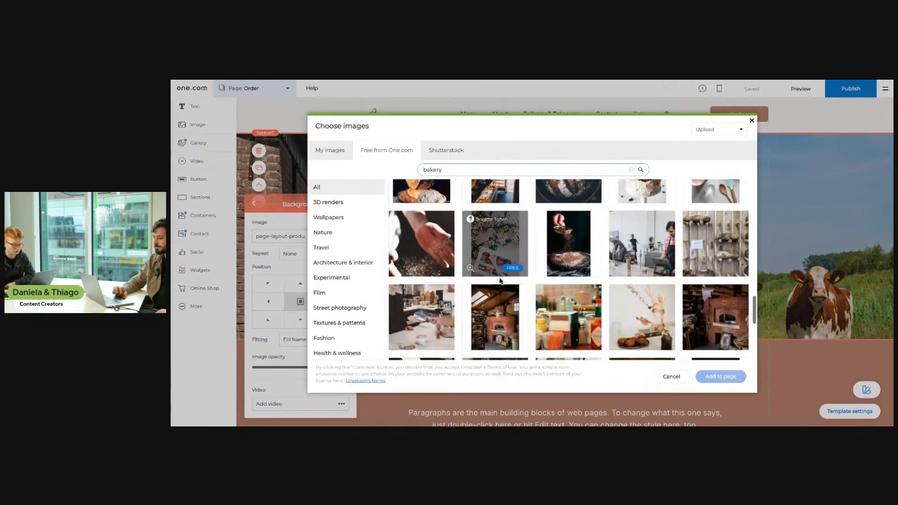
{"action": "scroll", "coordinate": [501, 280], "scroll_direction": "up", "scroll_amount": 3}
{"action": "left_click", "coordinate": [648, 266]}
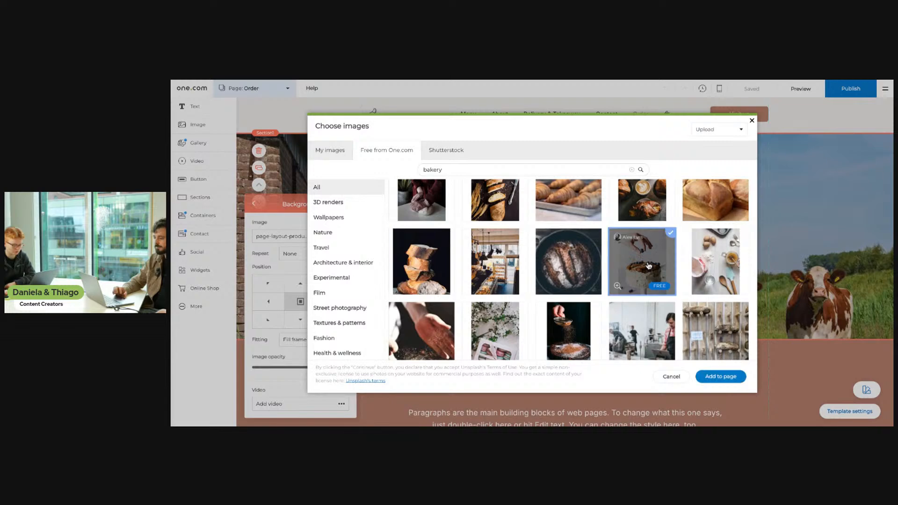
{"action": "left_click", "coordinate": [721, 376]}
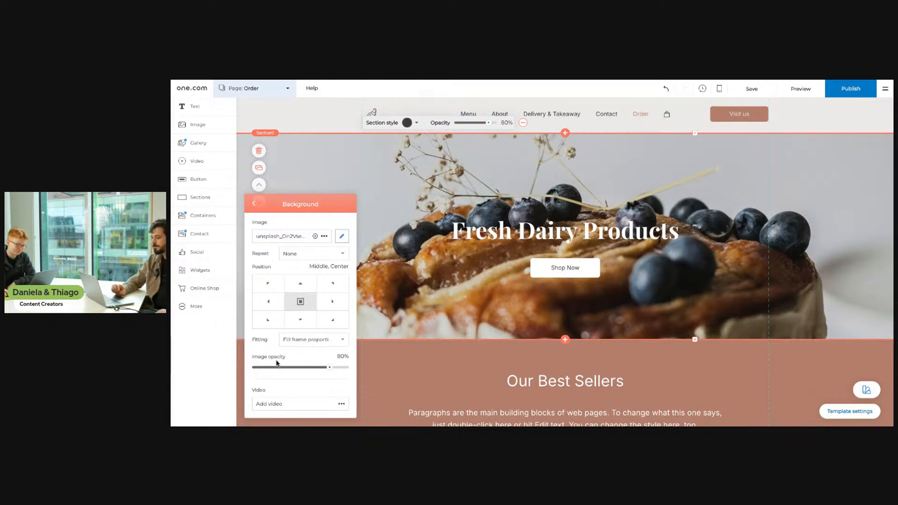
- Lower the background image opacity to 44% and try the bottom and top positions before setting it to Middle, Center
{"action": "left_click_drag", "start_coordinate": [330, 366], "coordinate": [295, 369]}
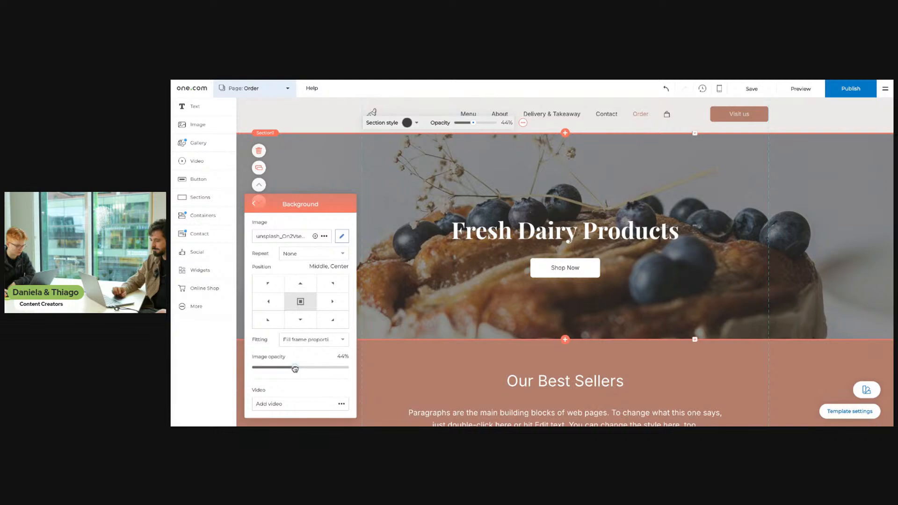
{"action": "left_click", "coordinate": [297, 324]}
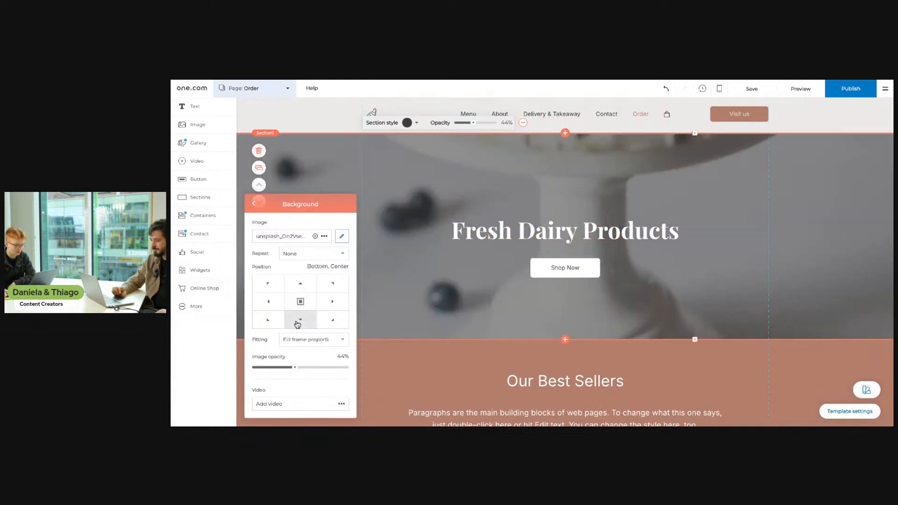
{"action": "left_click", "coordinate": [300, 284]}
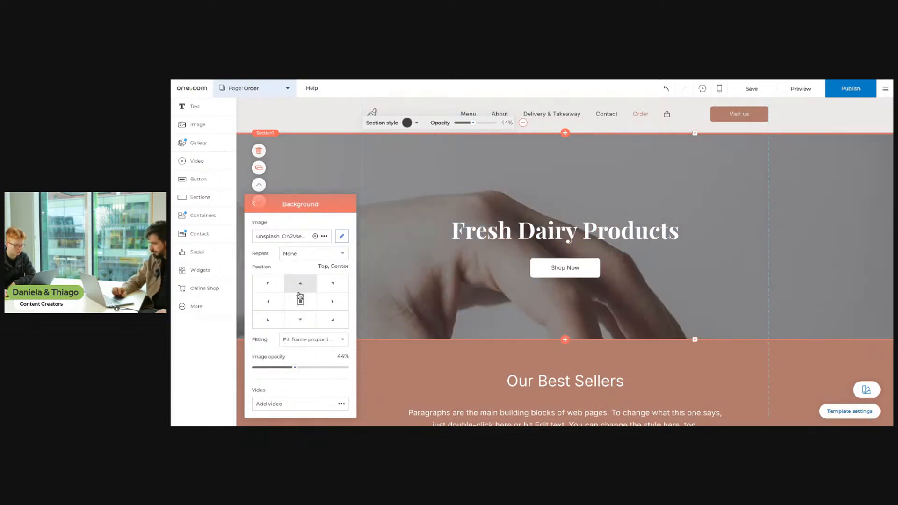
{"action": "left_click", "coordinate": [300, 302]}
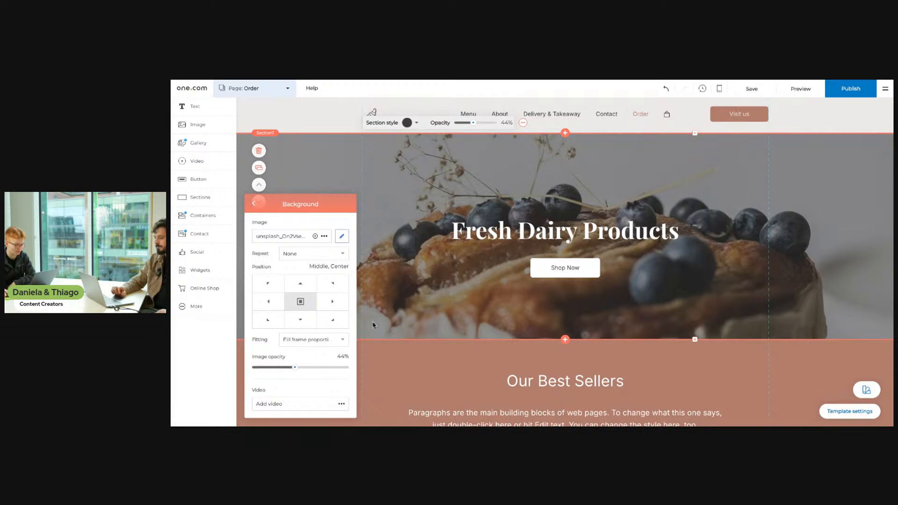
{"action": "left_click", "coordinate": [258, 204]}
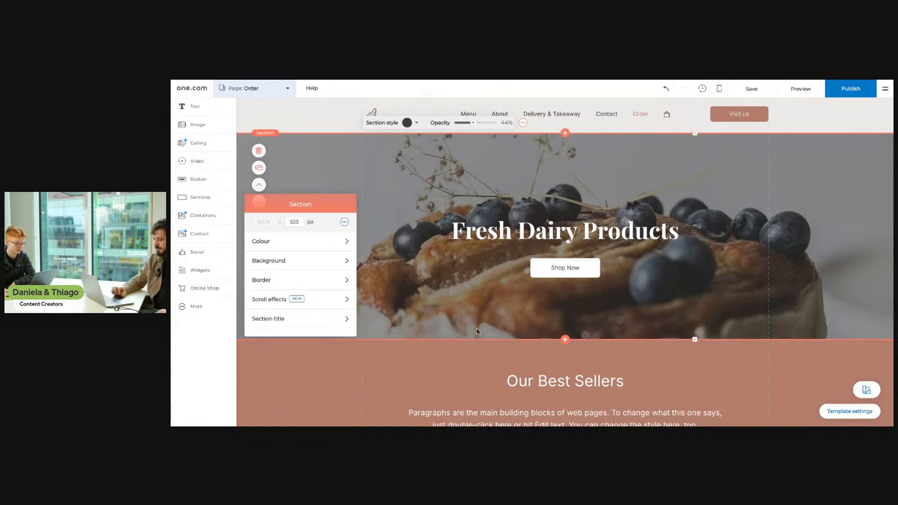
- Extend the online shop element under "Our Best Sellers" downward to fit the product names and prices
{"action": "left_click", "coordinate": [477, 354]}
{"action": "scroll", "coordinate": [493, 351], "scroll_direction": "down", "scroll_amount": 2}
{"action": "scroll", "coordinate": [493, 349], "scroll_direction": "down", "scroll_amount": 4}
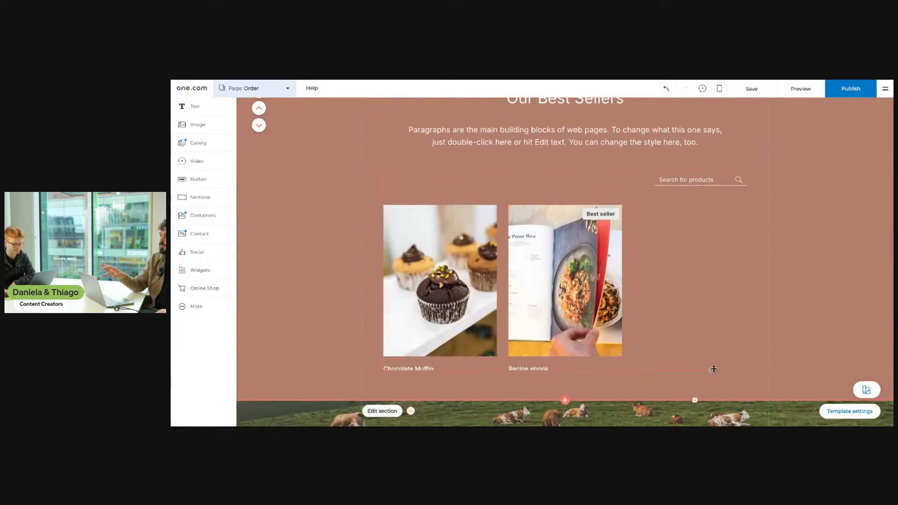
{"action": "scroll", "coordinate": [701, 365], "scroll_direction": "down", "scroll_amount": 1}
{"action": "left_click_drag", "start_coordinate": [604, 339], "coordinate": [607, 379]}
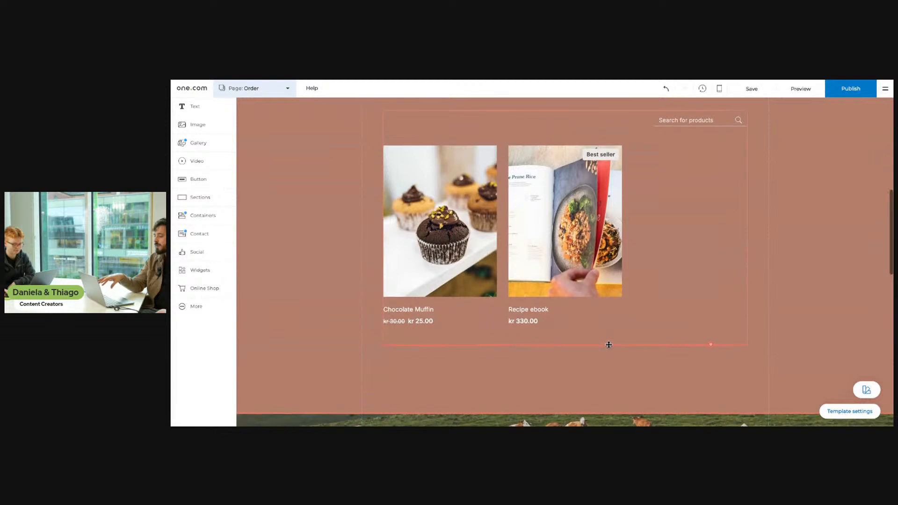
{"action": "left_click", "coordinate": [711, 305]}
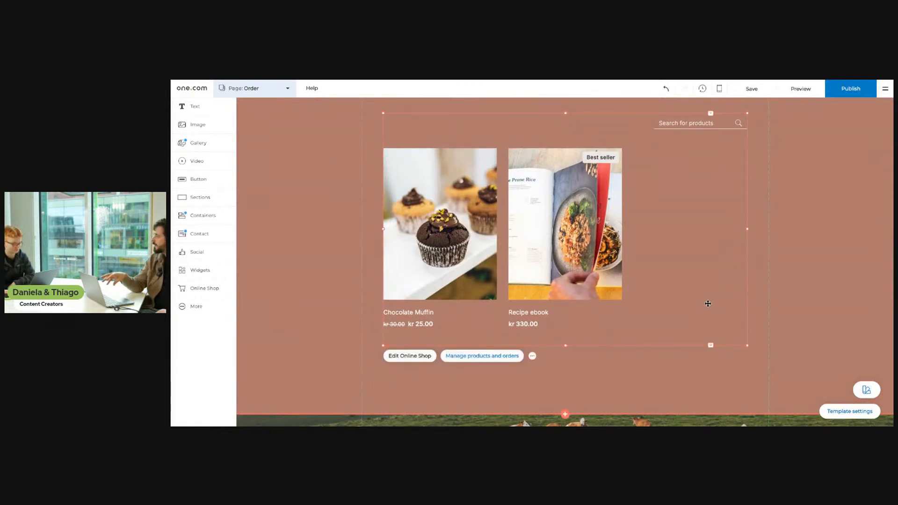
{"action": "scroll", "coordinate": [707, 303], "scroll_direction": "up", "scroll_amount": 2}
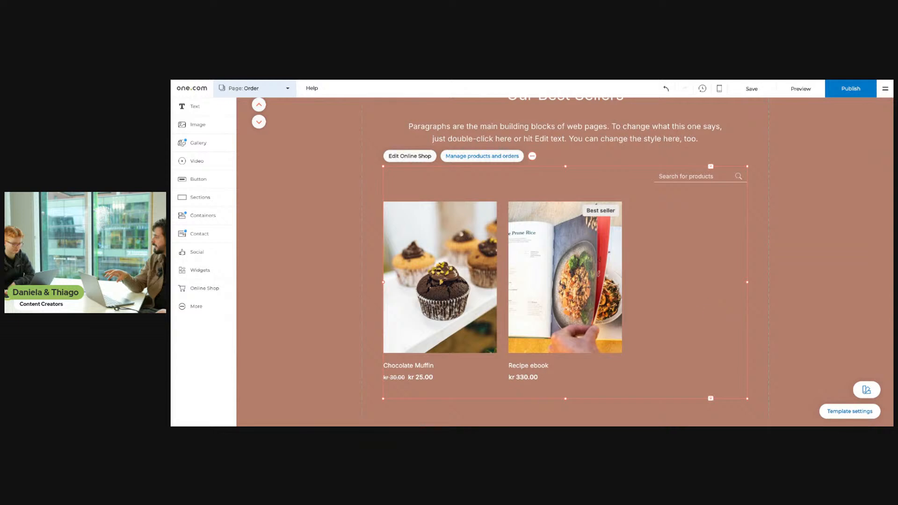
{"action": "scroll", "coordinate": [693, 310], "scroll_direction": "up", "scroll_amount": 1}
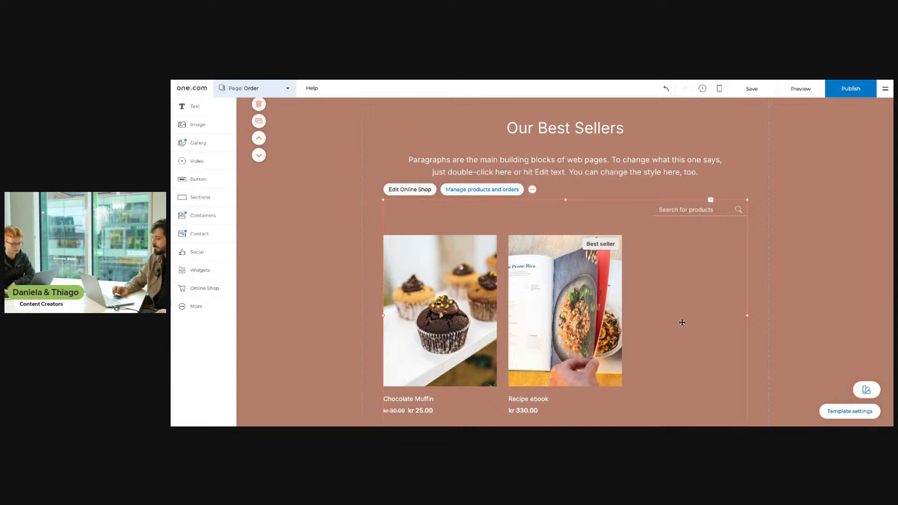
- Review the Order page in the editor, checking the "Fresh Dairy Products" header and the online shop element under "Our Best Sellers"
{"action": "scroll", "coordinate": [682, 322], "scroll_direction": "down", "scroll_amount": 1}
{"action": "scroll", "coordinate": [553, 395], "scroll_direction": "down", "scroll_amount": 3}
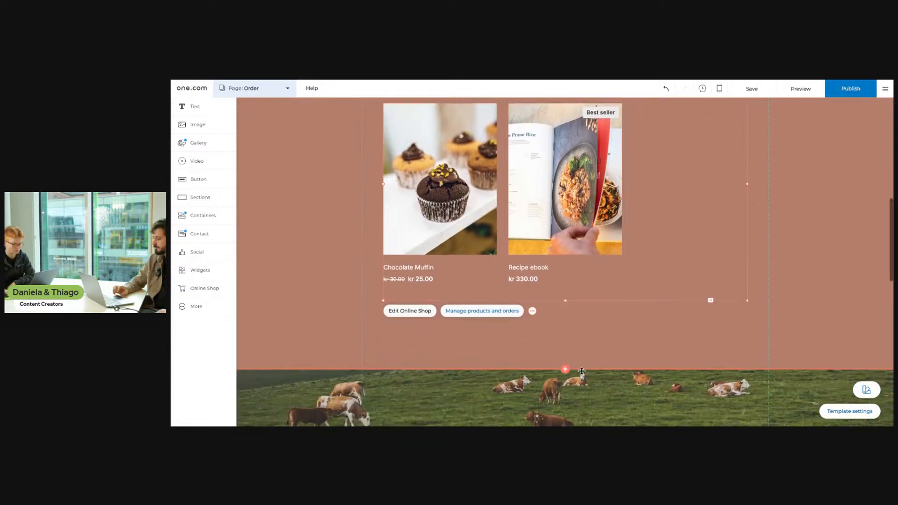
{"action": "scroll", "coordinate": [581, 343], "scroll_direction": "up", "scroll_amount": 5}
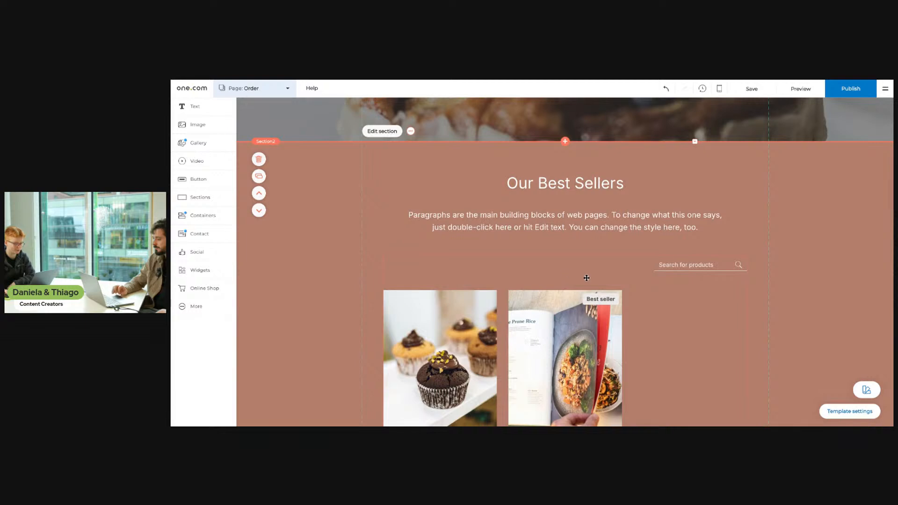
{"action": "left_click", "coordinate": [586, 279]}
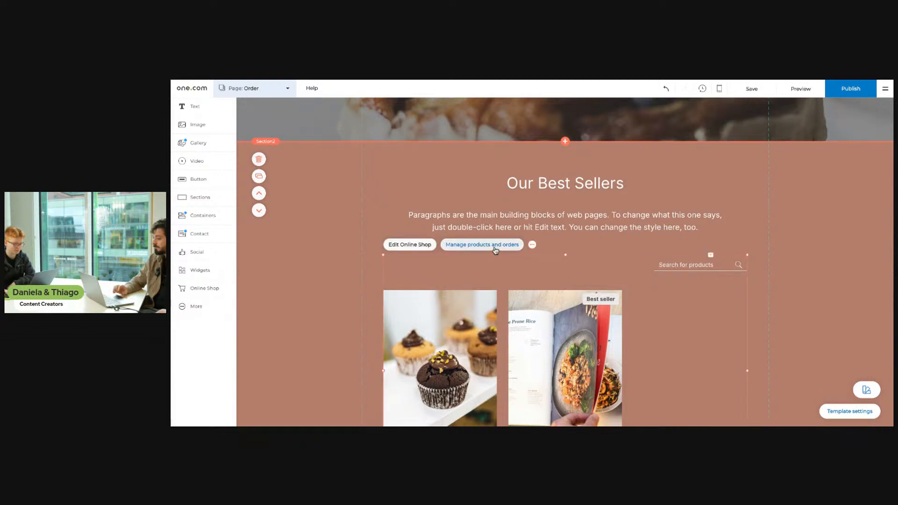
{"action": "left_click", "coordinate": [764, 287]}
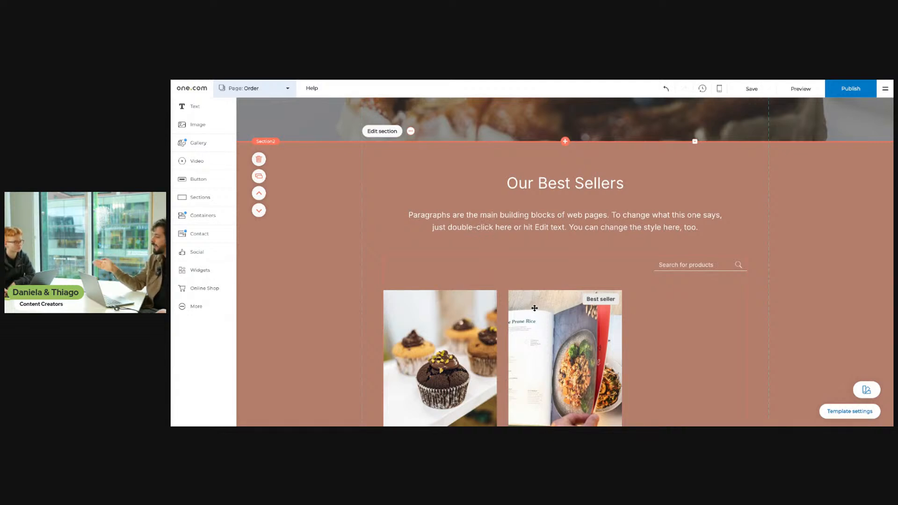
{"action": "scroll", "coordinate": [534, 308], "scroll_direction": "down", "scroll_amount": 3}
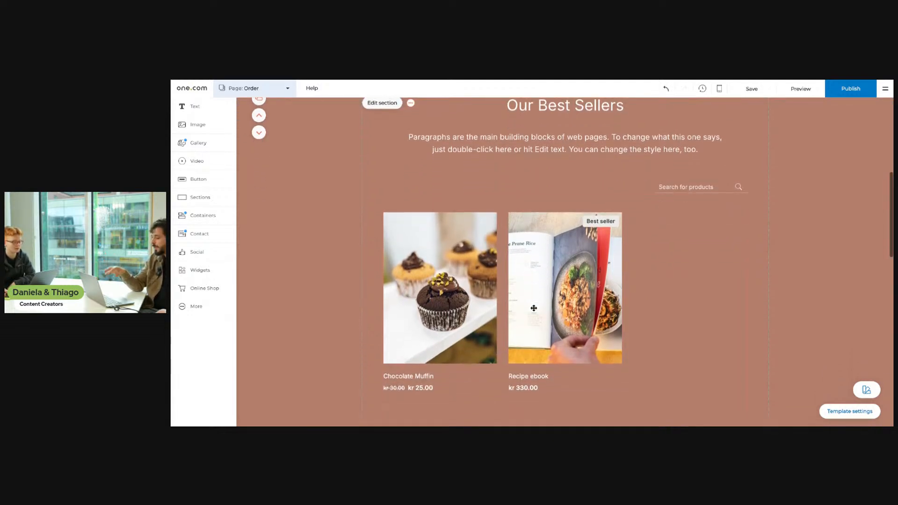
{"action": "scroll", "coordinate": [533, 308], "scroll_direction": "down", "scroll_amount": 3}
{"action": "scroll", "coordinate": [533, 308], "scroll_direction": "up", "scroll_amount": 2}
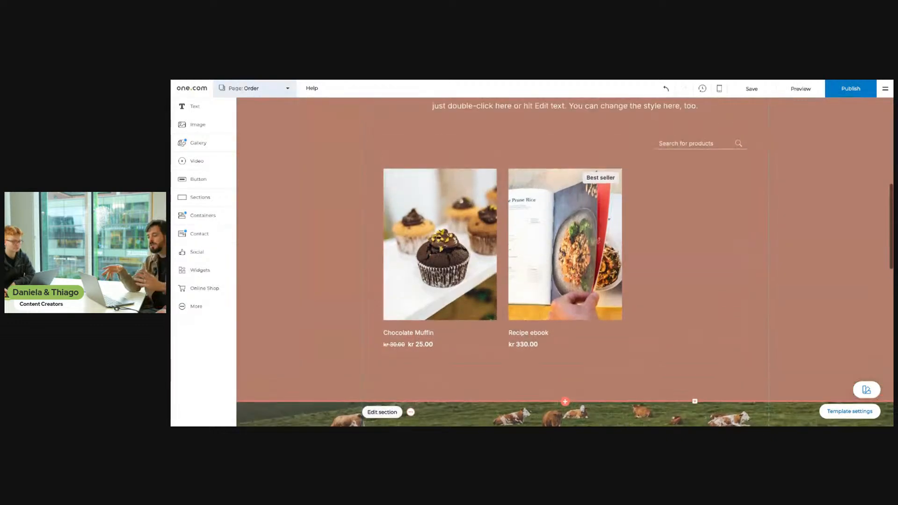
{"action": "scroll", "coordinate": [545, 317], "scroll_direction": "up", "scroll_amount": 1}
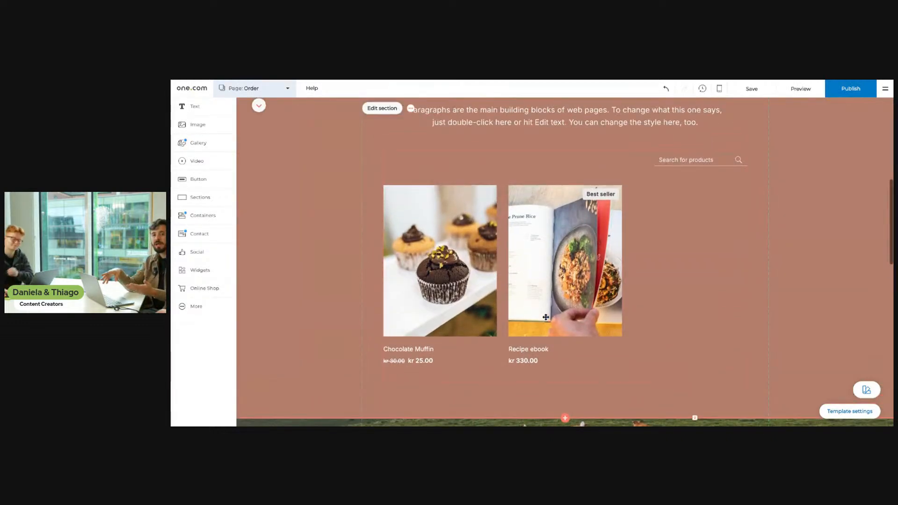
{"action": "scroll", "coordinate": [545, 317], "scroll_direction": "up", "scroll_amount": 8}
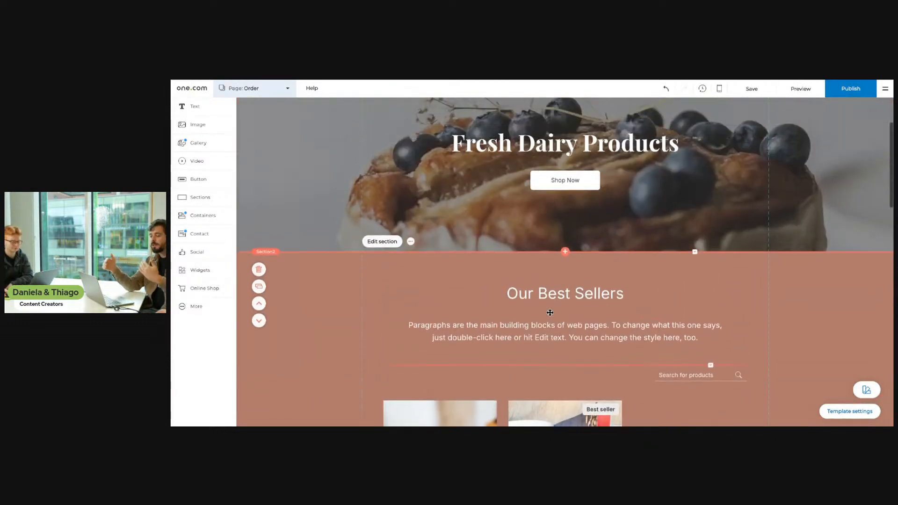
{"action": "scroll", "coordinate": [550, 313], "scroll_direction": "up", "scroll_amount": 3}
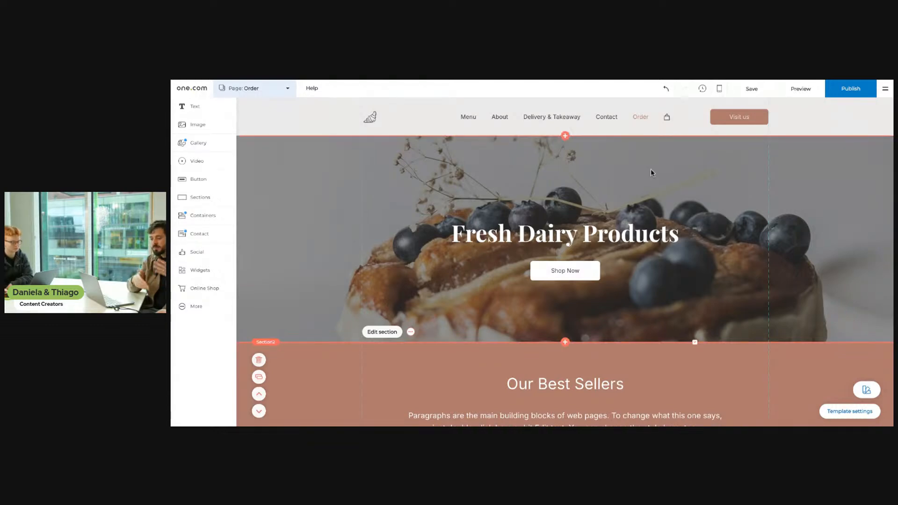
{"action": "scroll", "coordinate": [650, 169], "scroll_direction": "down", "scroll_amount": 5}
{"action": "scroll", "coordinate": [650, 170], "scroll_direction": "down", "scroll_amount": 2}
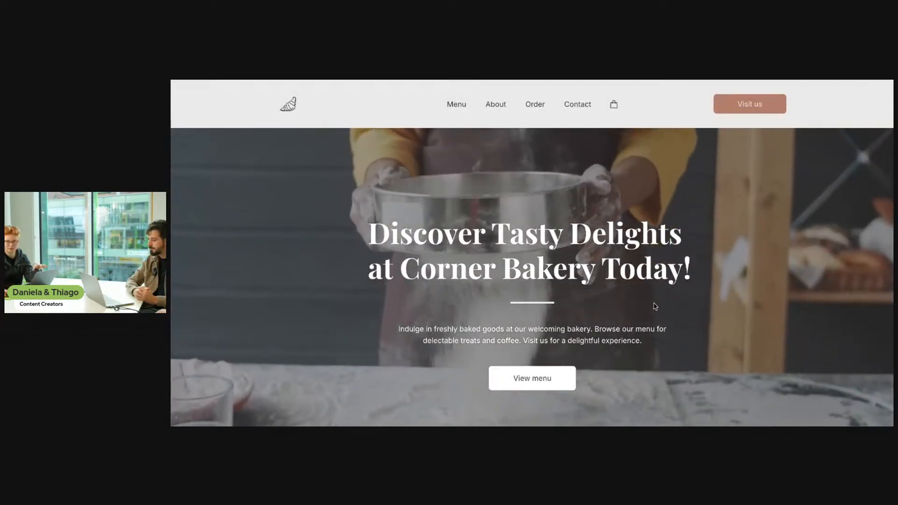
- Look through the finished Corner Bakery homepage and open all products from the "Order some tasty treats" section
{"action": "scroll", "coordinate": [655, 306], "scroll_direction": "down", "scroll_amount": 6}
{"action": "scroll", "coordinate": [654, 309], "scroll_direction": "down", "scroll_amount": 15}
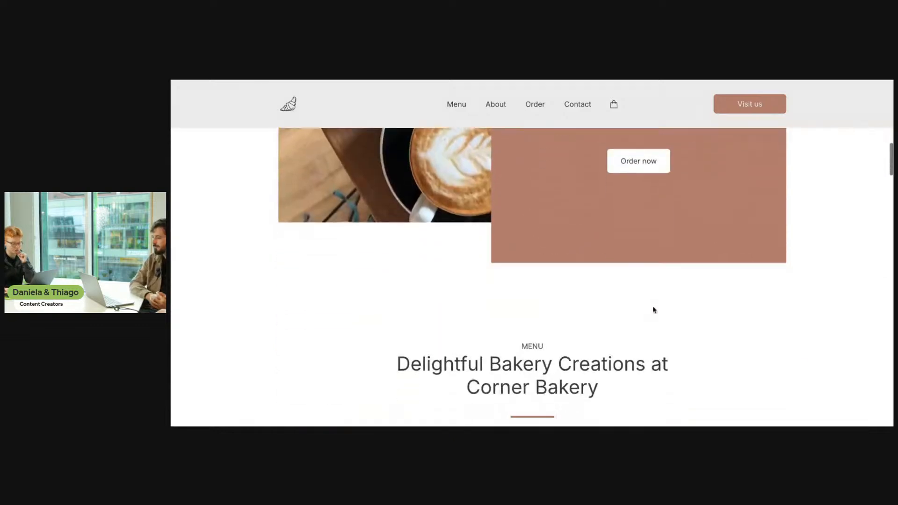
{"action": "scroll", "coordinate": [654, 309], "scroll_direction": "down", "scroll_amount": 3}
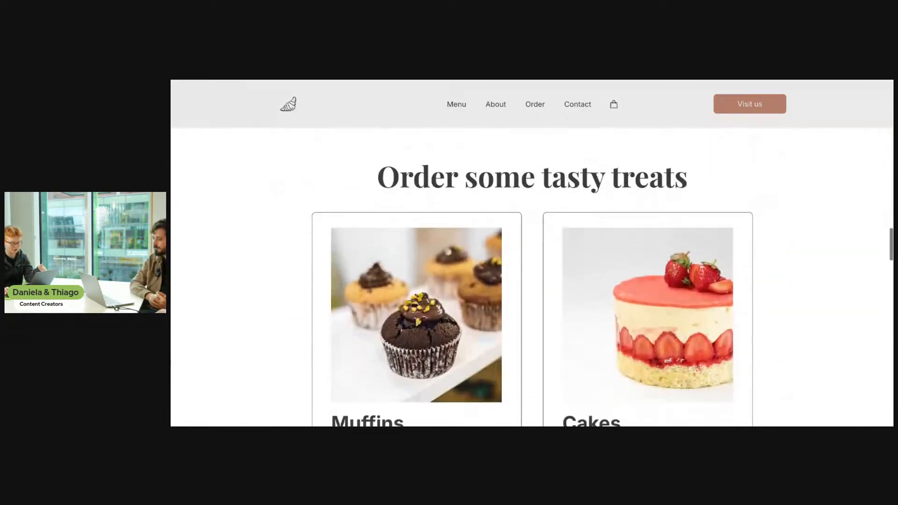
{"action": "scroll", "coordinate": [663, 222], "scroll_direction": "down", "scroll_amount": 3}
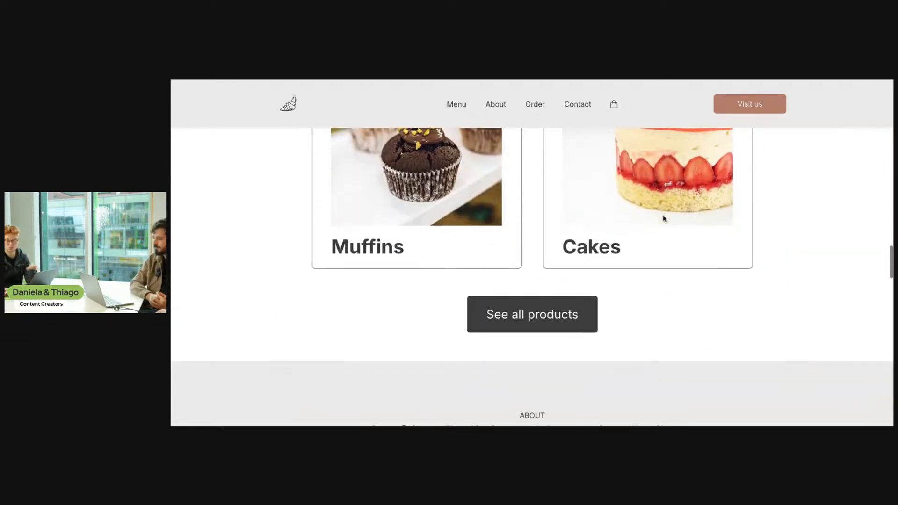
{"action": "left_click", "coordinate": [531, 314]}
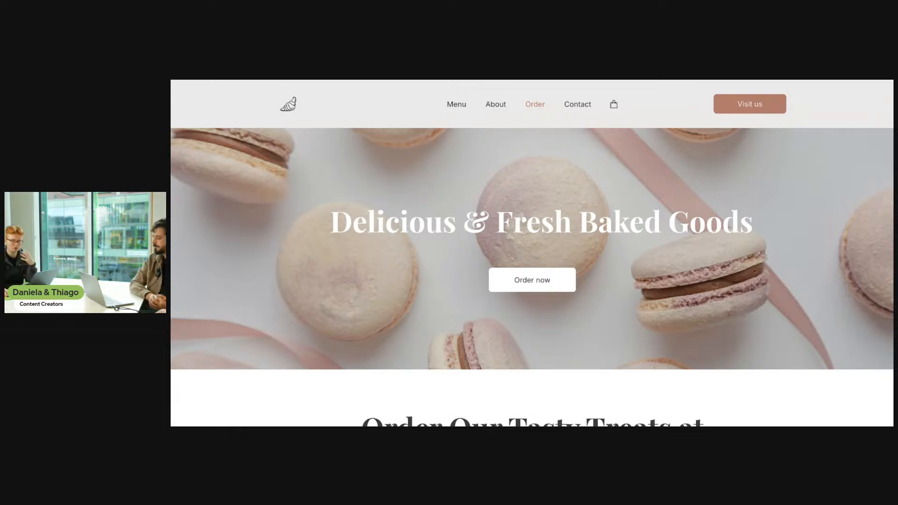
- Examine the finished Order page's introduction text and the product grid with its names, prices and best-seller label
{"action": "scroll", "coordinate": [531, 253], "scroll_direction": "down", "scroll_amount": 2}
{"action": "scroll", "coordinate": [532, 253], "scroll_direction": "down", "scroll_amount": 5}
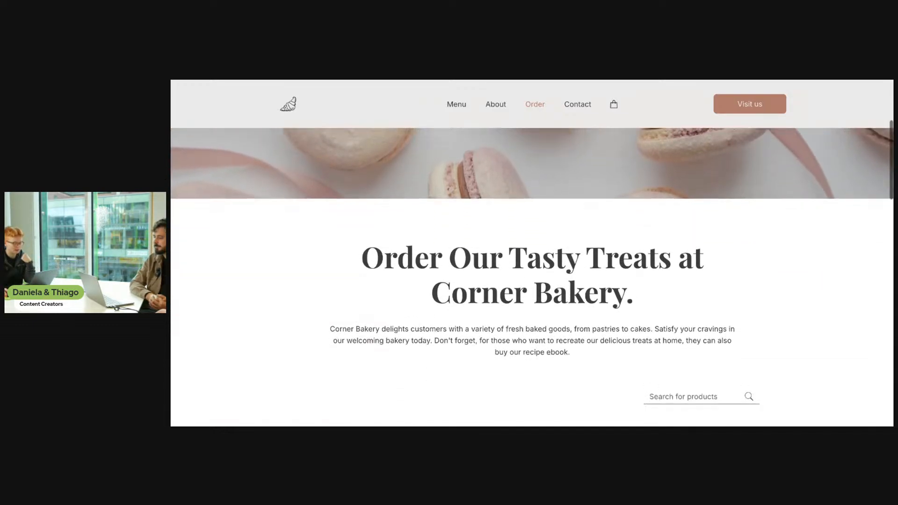
{"action": "scroll", "coordinate": [531, 252], "scroll_direction": "down", "scroll_amount": 6}
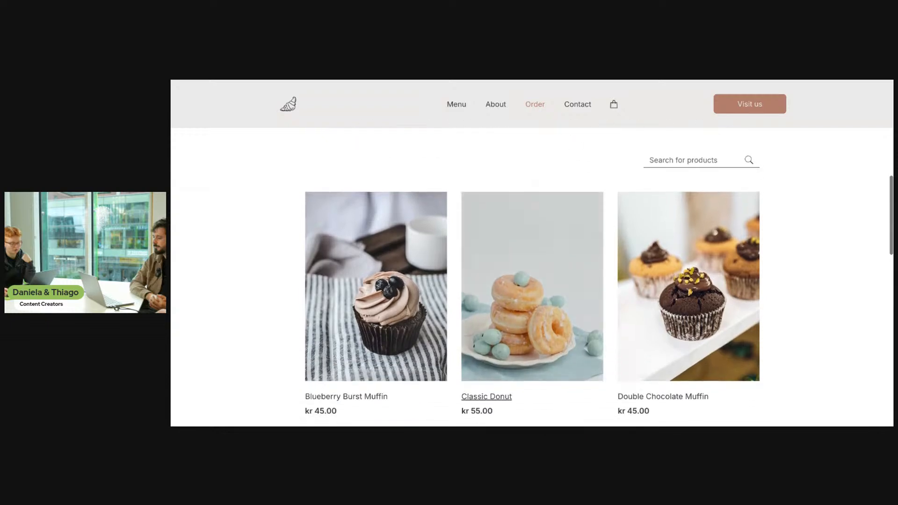
{"action": "scroll", "coordinate": [835, 271], "scroll_direction": "down", "scroll_amount": 3}
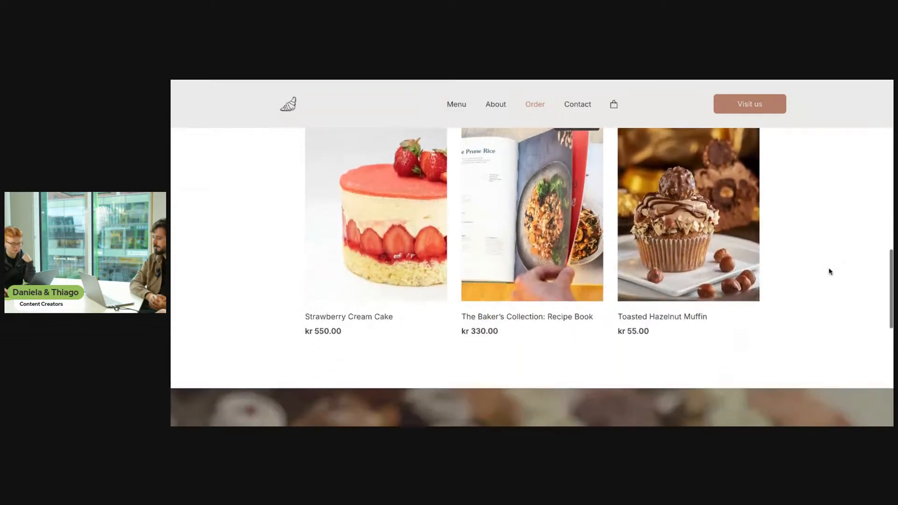
{"action": "scroll", "coordinate": [831, 272], "scroll_direction": "up", "scroll_amount": 3}
{"action": "scroll", "coordinate": [830, 272], "scroll_direction": "up", "scroll_amount": 6}
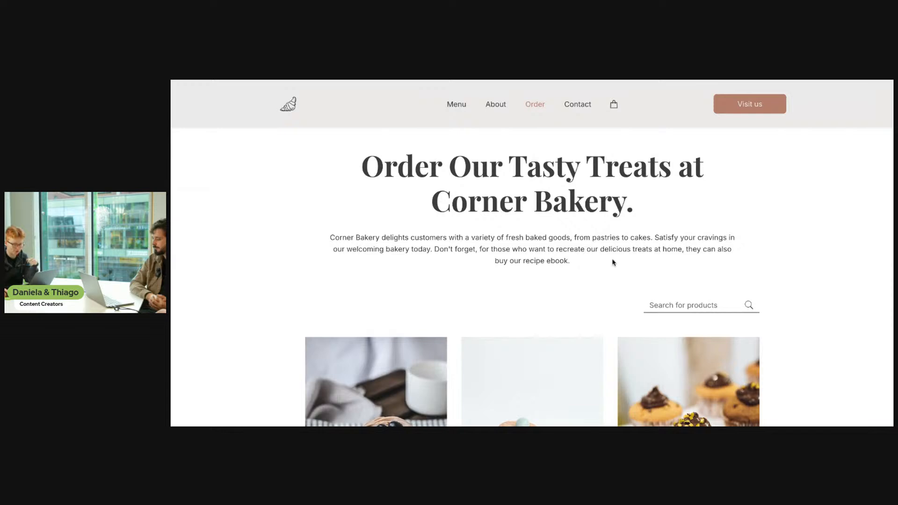
{"action": "scroll", "coordinate": [793, 279], "scroll_direction": "down", "scroll_amount": 5}
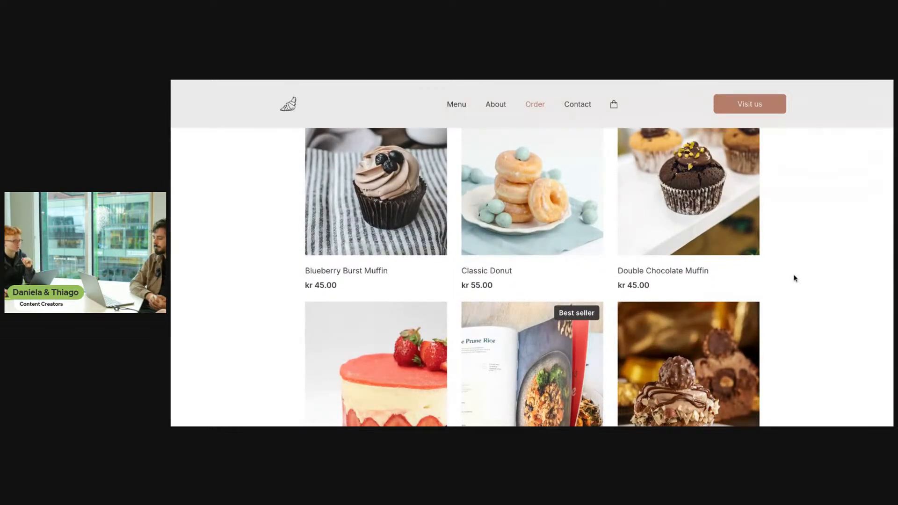
{"action": "scroll", "coordinate": [793, 278], "scroll_direction": "down", "scroll_amount": 3}
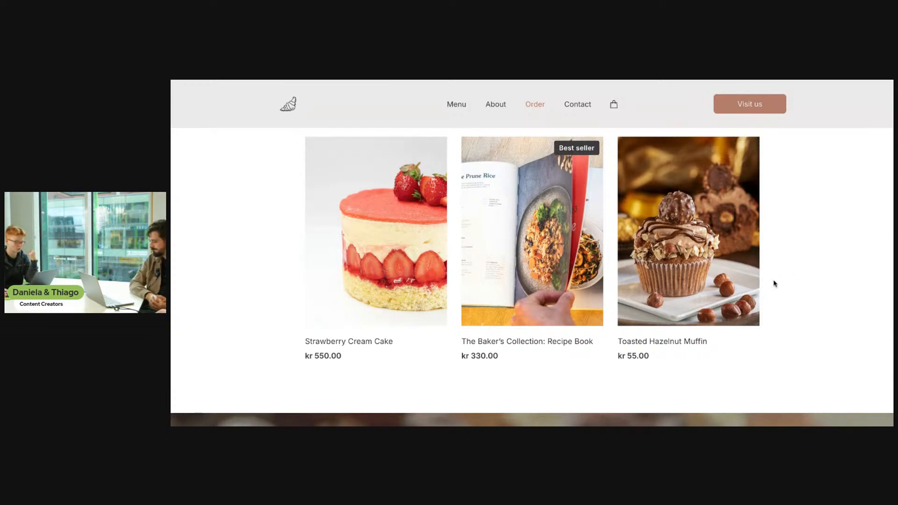
{"action": "scroll", "coordinate": [535, 372], "scroll_direction": "down", "scroll_amount": 3}
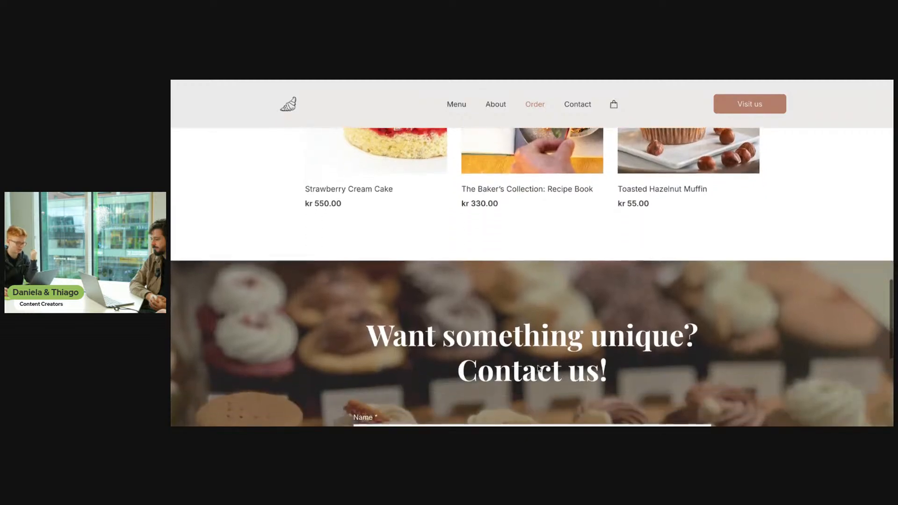
{"action": "scroll", "coordinate": [537, 369], "scroll_direction": "up", "scroll_amount": 5}
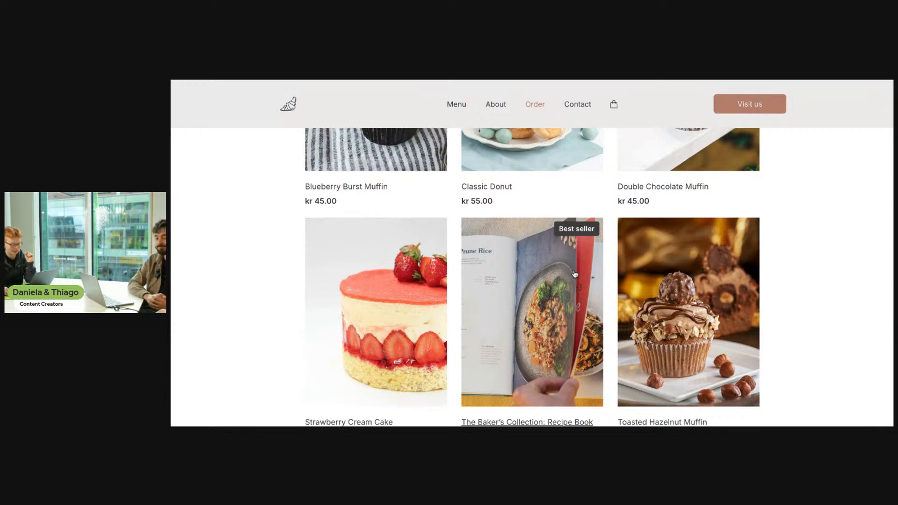
{"action": "scroll", "coordinate": [574, 274], "scroll_direction": "down", "scroll_amount": 5}
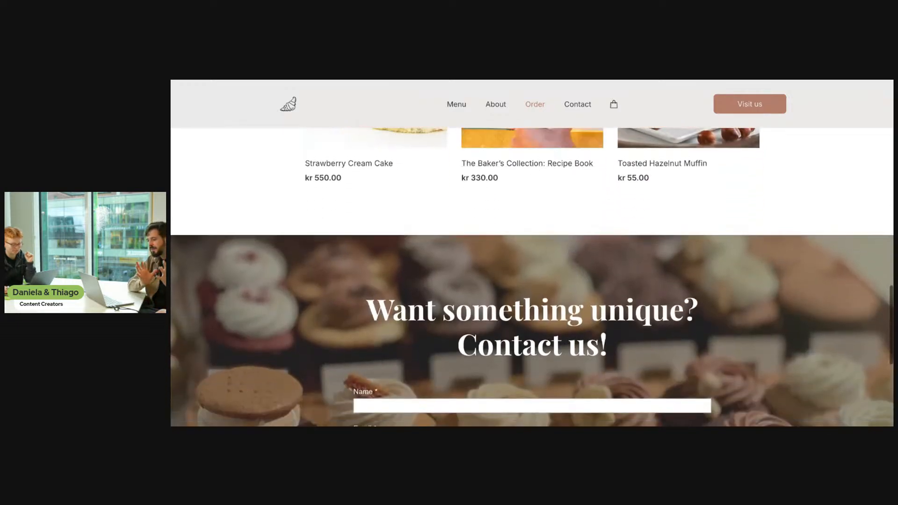
{"action": "scroll", "coordinate": [486, 334], "scroll_direction": "up", "scroll_amount": 9}
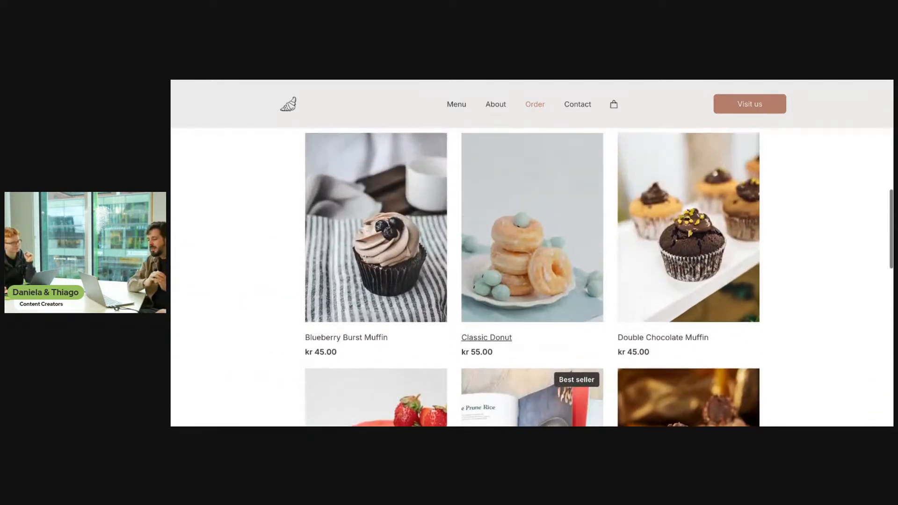
{"action": "scroll", "coordinate": [603, 275], "scroll_direction": "up", "scroll_amount": 1}
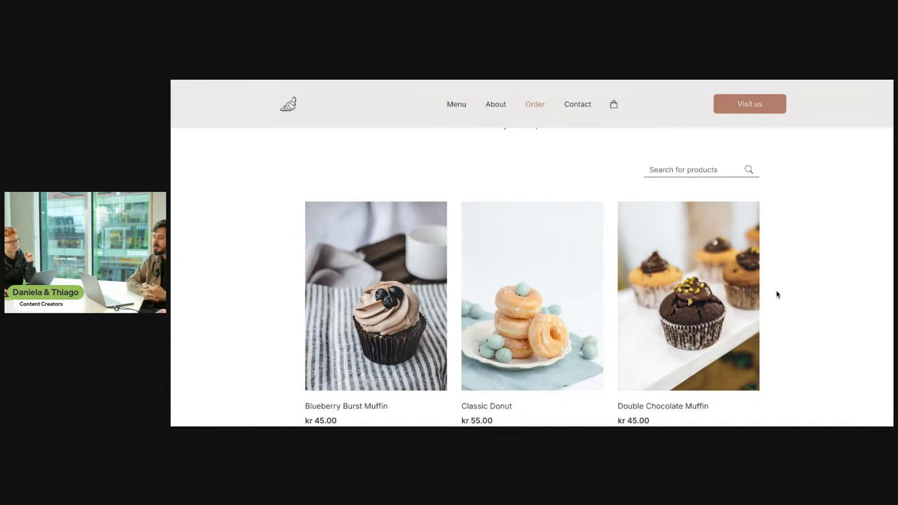
{"action": "scroll", "coordinate": [778, 295], "scroll_direction": "down", "scroll_amount": 5}
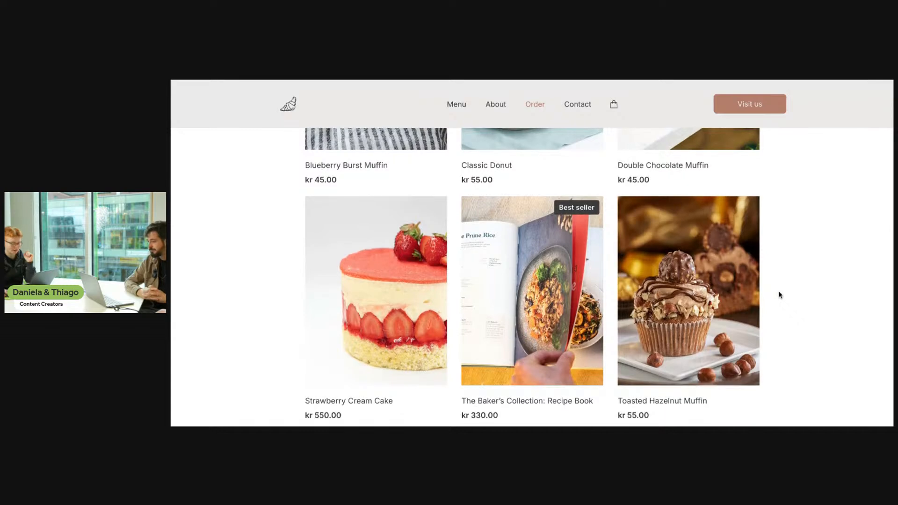
- Examine the "Want something unique? Contact us!" order form, and return to the product grid above it
{"action": "scroll", "coordinate": [778, 293], "scroll_direction": "down", "scroll_amount": 5}
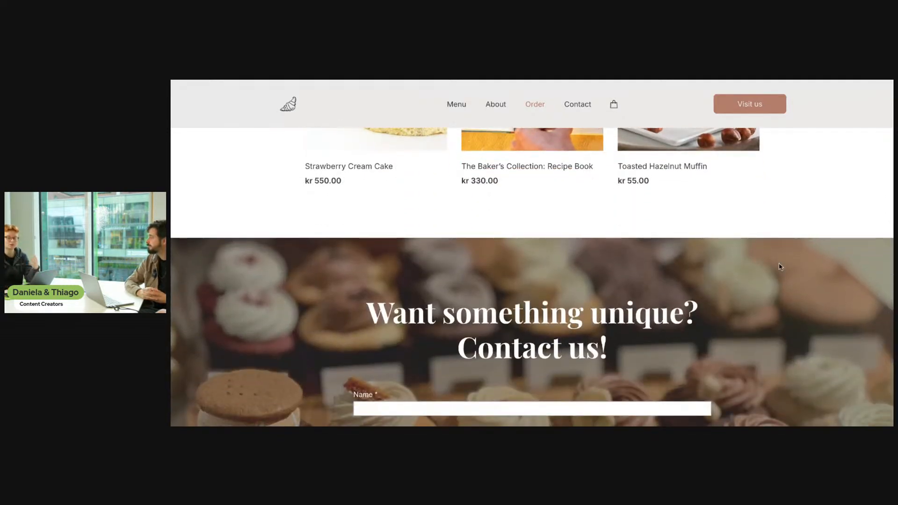
{"action": "scroll", "coordinate": [715, 299], "scroll_direction": "down", "scroll_amount": 2}
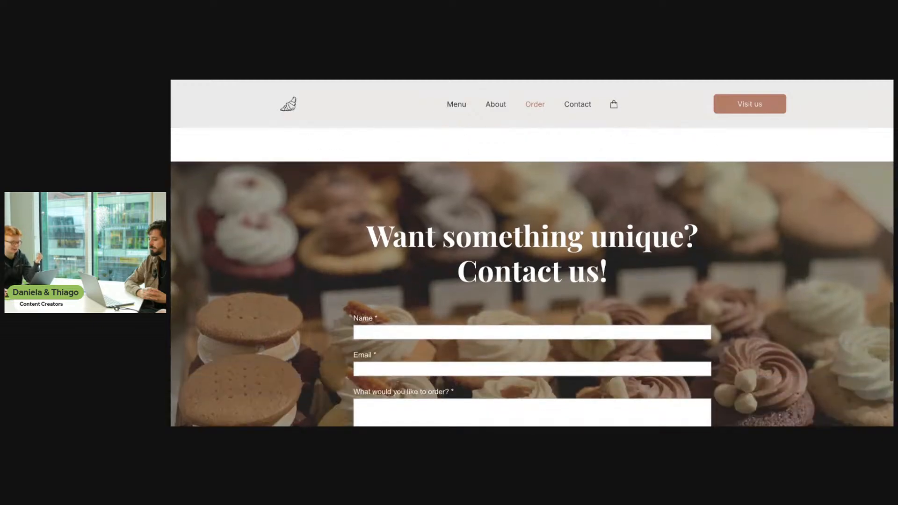
{"action": "scroll", "coordinate": [715, 299], "scroll_direction": "down", "scroll_amount": 2}
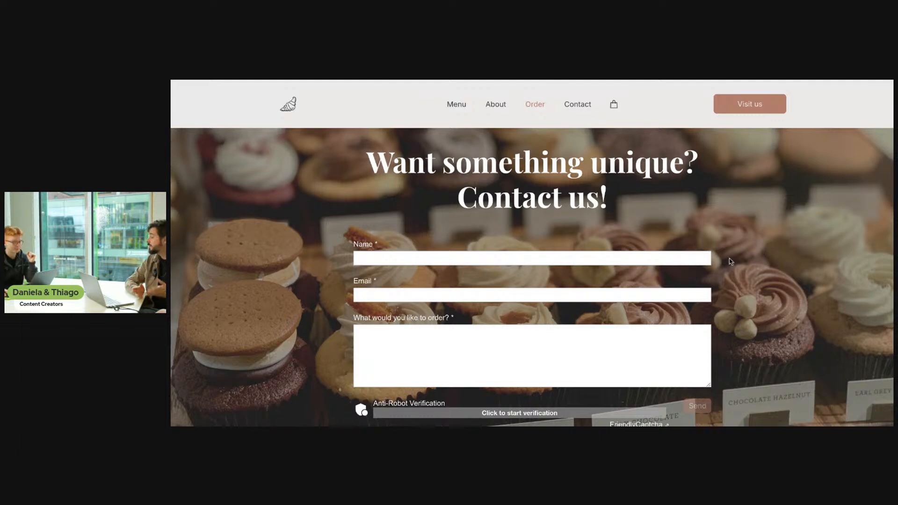
{"action": "scroll", "coordinate": [634, 139], "scroll_direction": "down", "scroll_amount": 1}
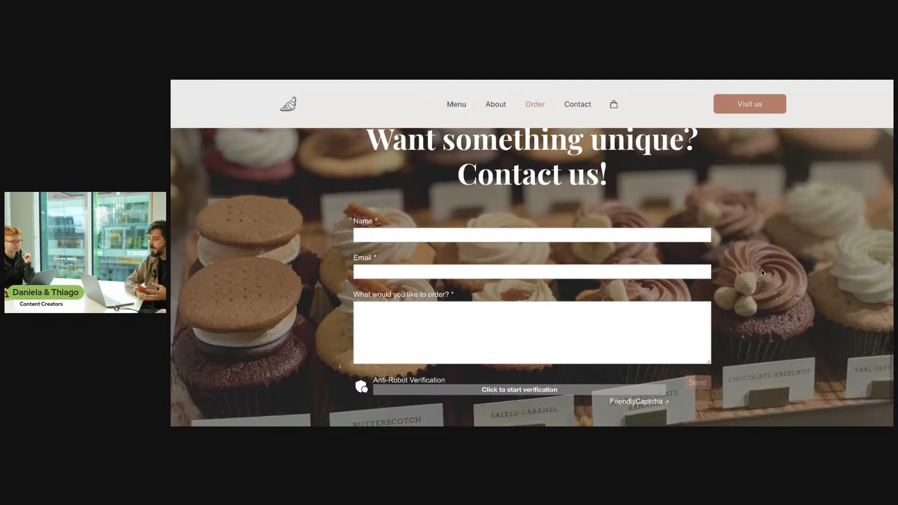
{"action": "scroll", "coordinate": [561, 139], "scroll_direction": "up", "scroll_amount": 7}
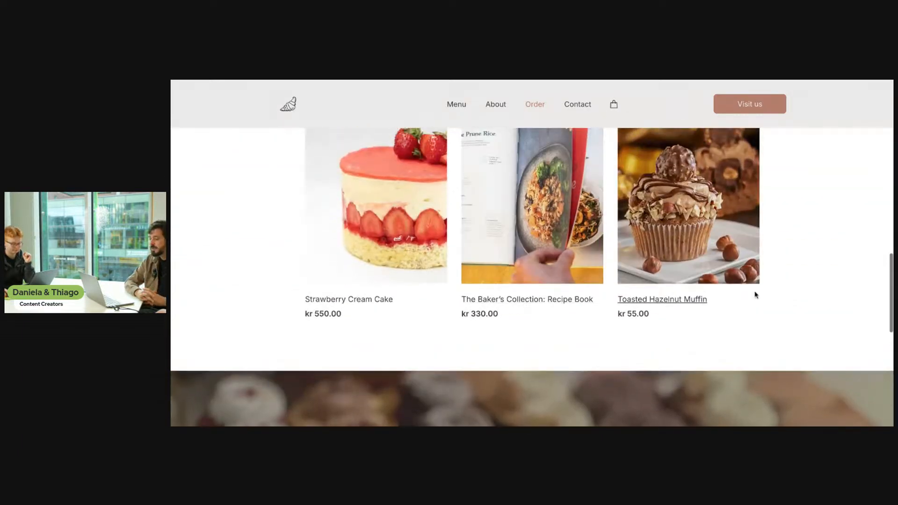
{"action": "scroll", "coordinate": [754, 294], "scroll_direction": "down", "scroll_amount": 3}
{"action": "scroll", "coordinate": [751, 297], "scroll_direction": "down", "scroll_amount": 2}
{"action": "scroll", "coordinate": [752, 298], "scroll_direction": "up", "scroll_amount": 5}
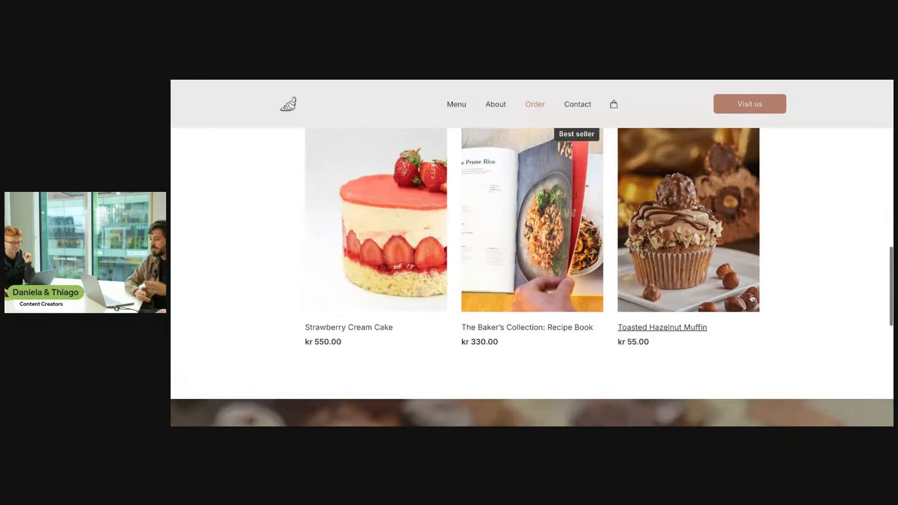
{"action": "scroll", "coordinate": [752, 297], "scroll_direction": "up", "scroll_amount": 1}
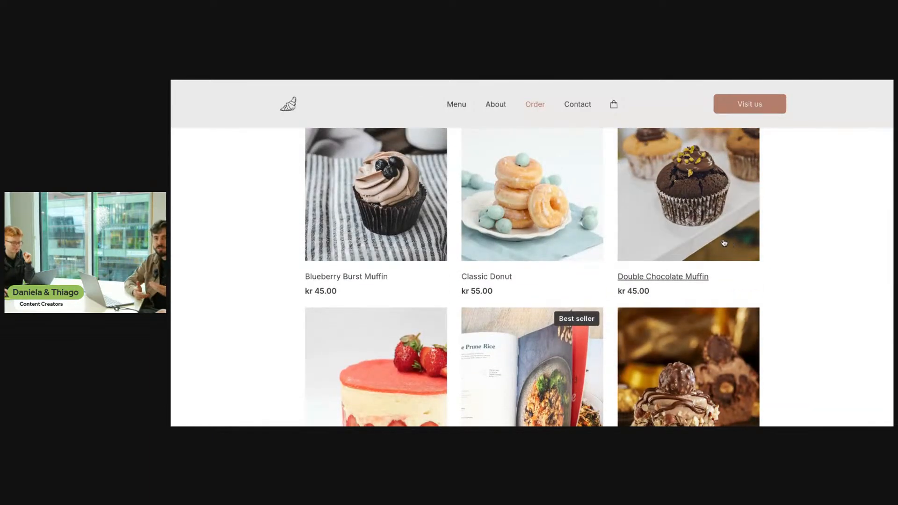
{"action": "scroll", "coordinate": [776, 264], "scroll_direction": "up", "scroll_amount": 1}
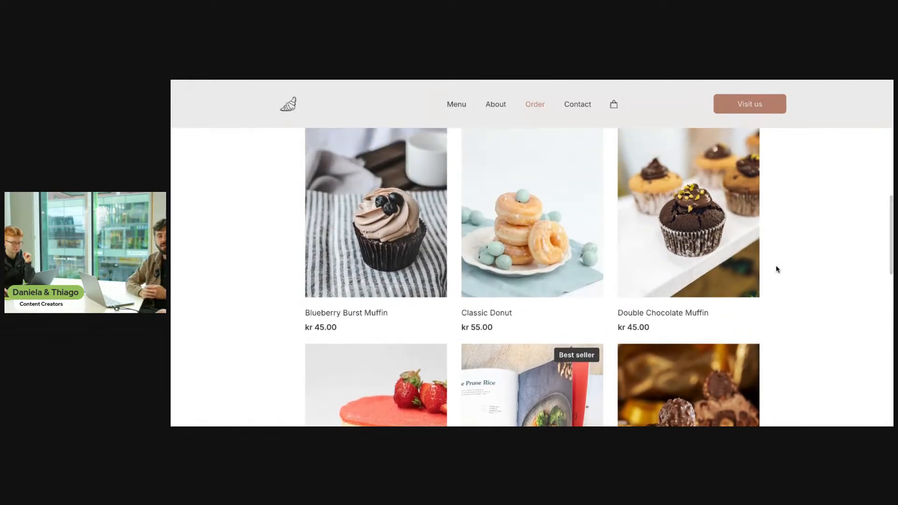
{"action": "scroll", "coordinate": [777, 269], "scroll_direction": "up", "scroll_amount": 1}
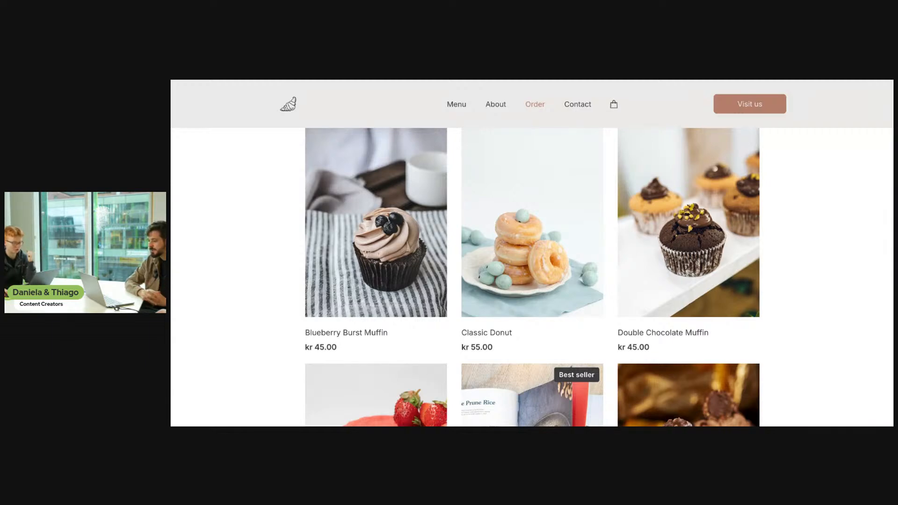
- Open the Blueberry Burst Muffin product page and examine its description and quantity selector
{"action": "scroll", "coordinate": [532, 234], "scroll_direction": "up", "scroll_amount": 1}
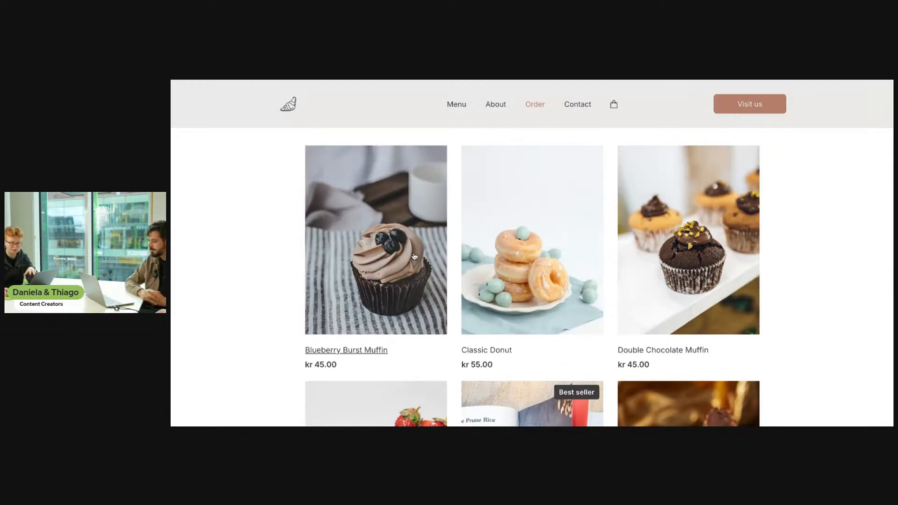
{"action": "left_click", "coordinate": [404, 253]}
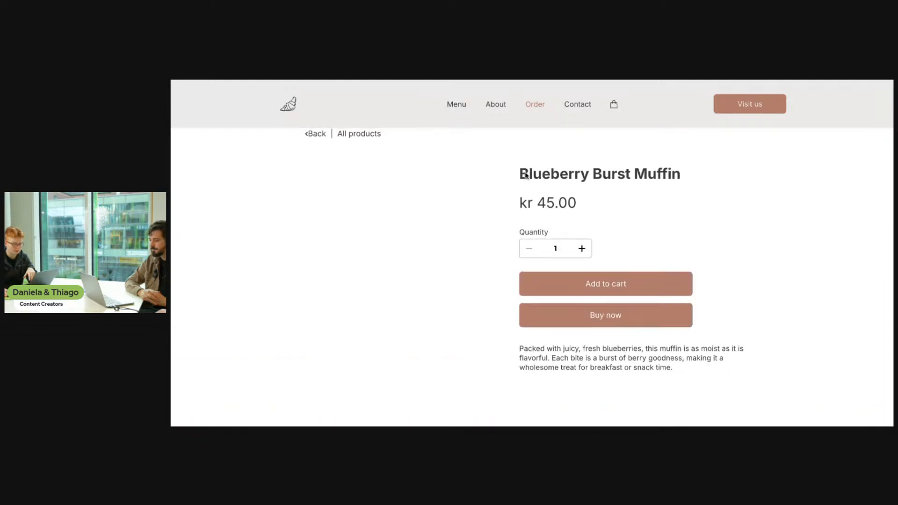
{"action": "left_click_drag", "start_coordinate": [680, 371], "coordinate": [520, 348]}
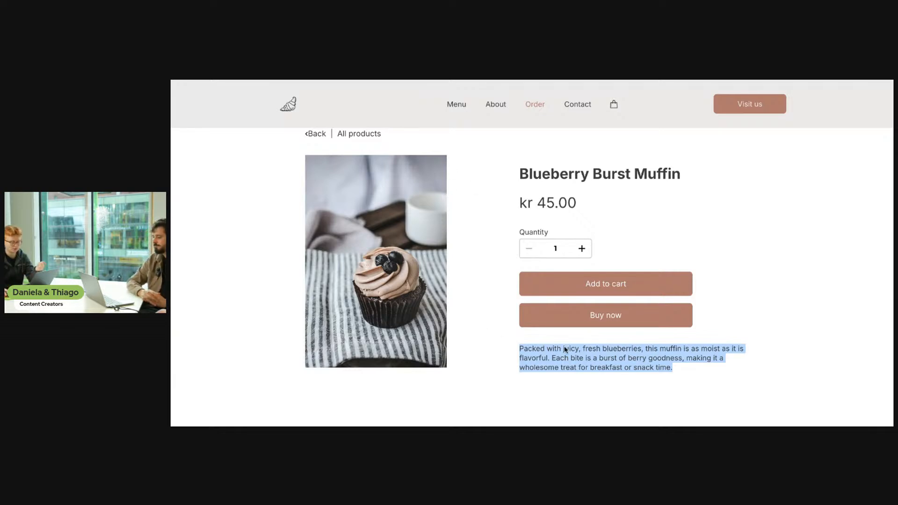
{"action": "left_click", "coordinate": [624, 366]}
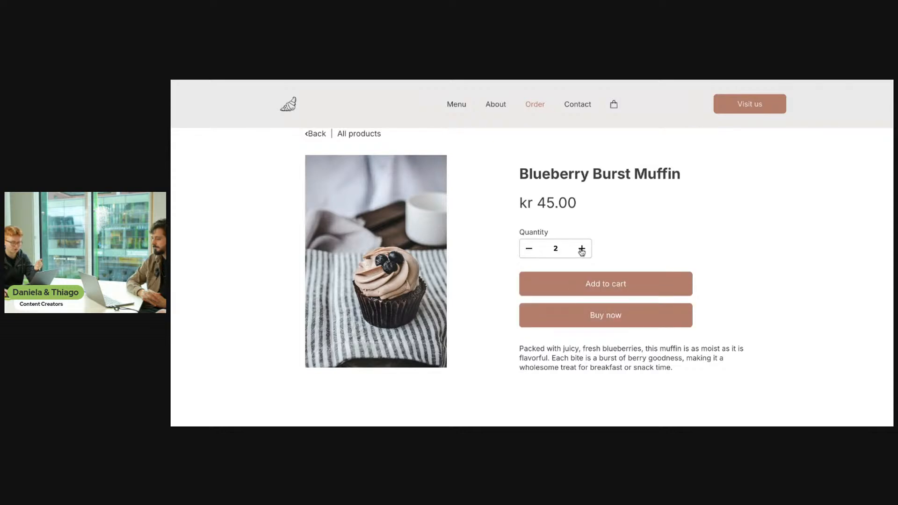
{"action": "left_click", "coordinate": [532, 249]}
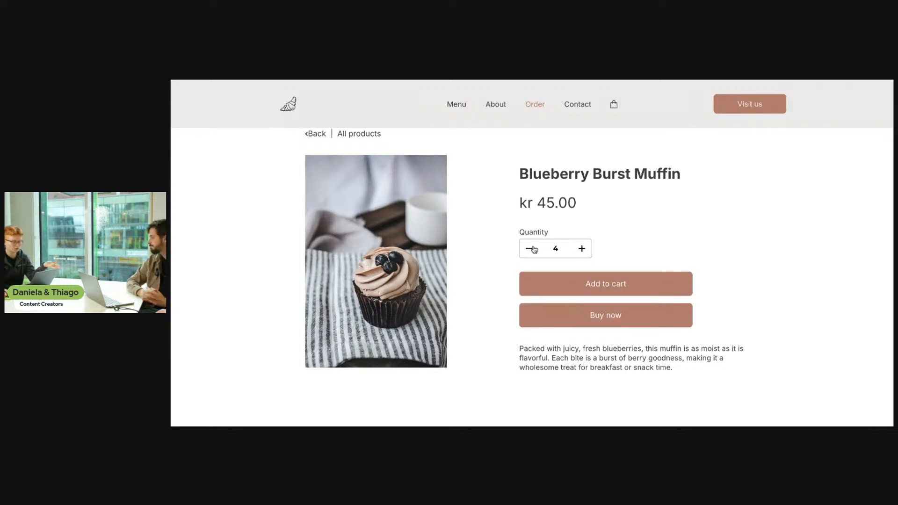
{"action": "left_click", "coordinate": [532, 248]}
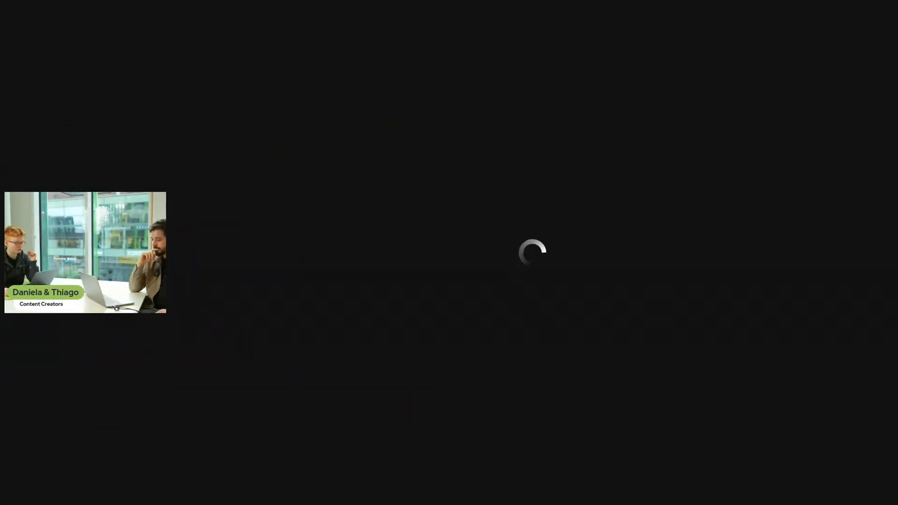
- Switch to the website editor and delete the speaker product with the "Buy a Gift Card" button from the section above the footer
{"action": "scroll", "coordinate": [579, 222], "scroll_direction": "down", "scroll_amount": 20}
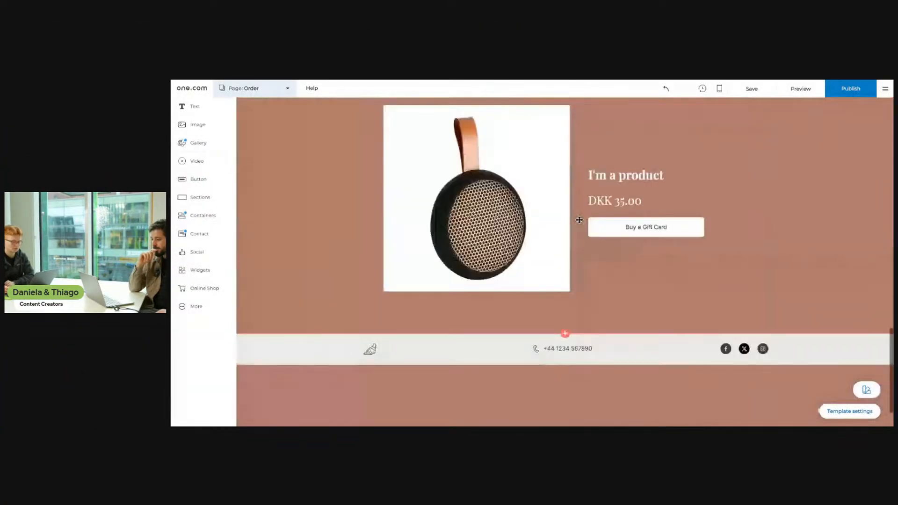
{"action": "scroll", "coordinate": [564, 262], "scroll_direction": "up", "scroll_amount": 1}
{"action": "scroll", "coordinate": [564, 262], "scroll_direction": "down", "scroll_amount": 3}
{"action": "scroll", "coordinate": [564, 261], "scroll_direction": "up", "scroll_amount": 8}
{"action": "scroll", "coordinate": [565, 261], "scroll_direction": "down", "scroll_amount": 6}
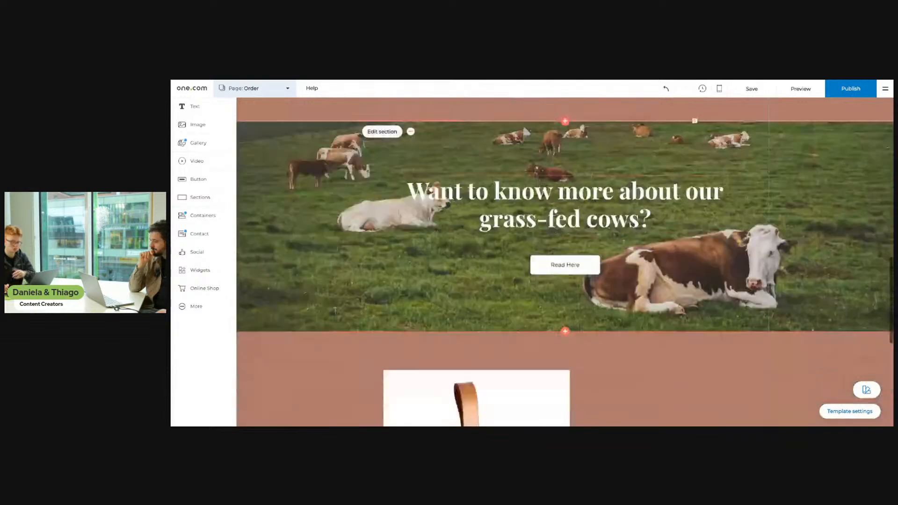
{"action": "scroll", "coordinate": [562, 221], "scroll_direction": "down", "scroll_amount": 3}
{"action": "scroll", "coordinate": [563, 221], "scroll_direction": "up", "scroll_amount": 5}
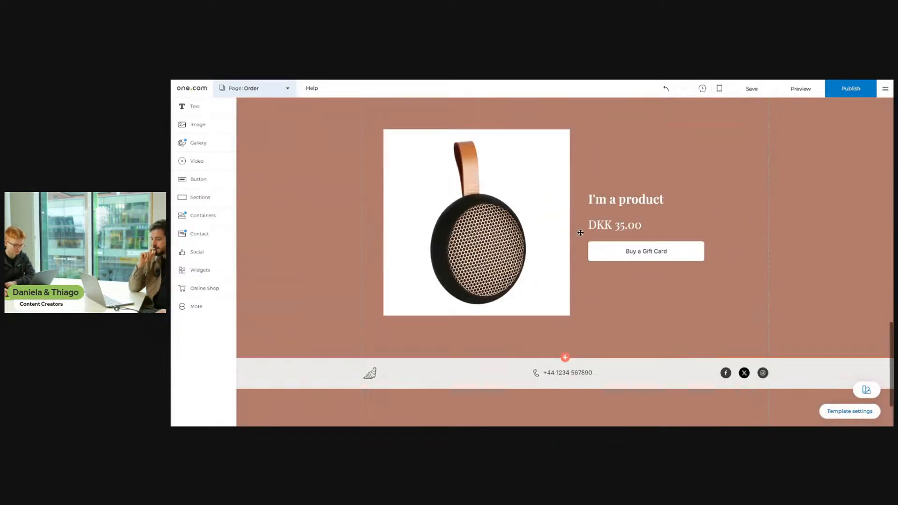
{"action": "scroll", "coordinate": [562, 221], "scroll_direction": "down", "scroll_amount": 1}
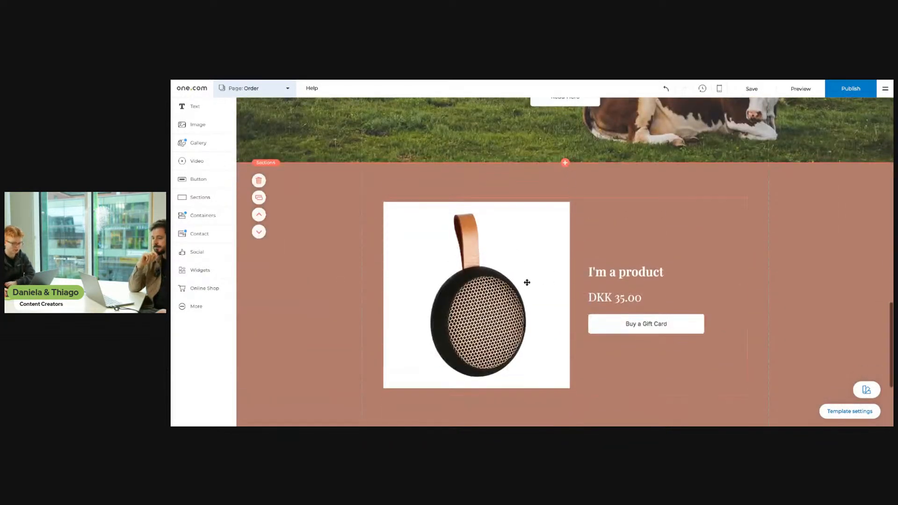
{"action": "left_click", "coordinate": [527, 281]}
{"action": "key", "text": "Delete"}
{"action": "scroll", "coordinate": [537, 283], "scroll_direction": "down", "scroll_amount": 1}
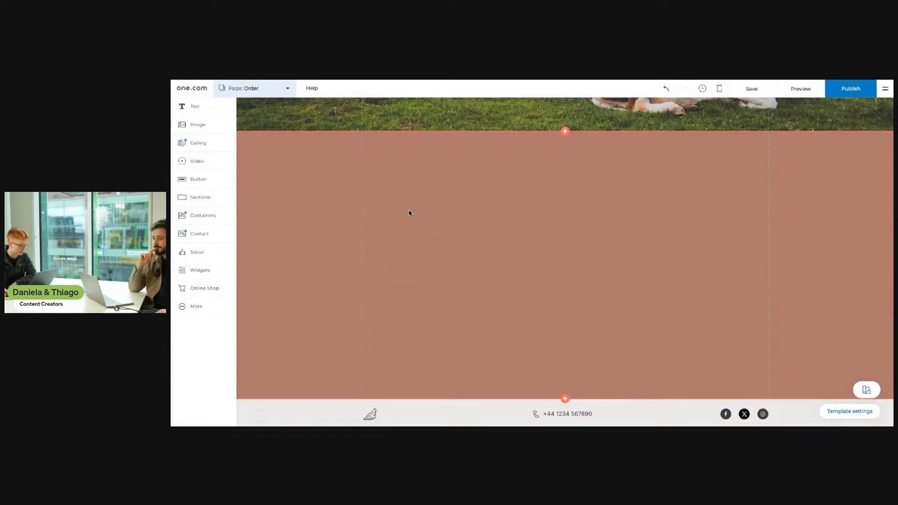
- Add a contact form to the emptied section, sending responses to the shop's existing email address, with the subject left blank
{"action": "left_click", "coordinate": [200, 234]}
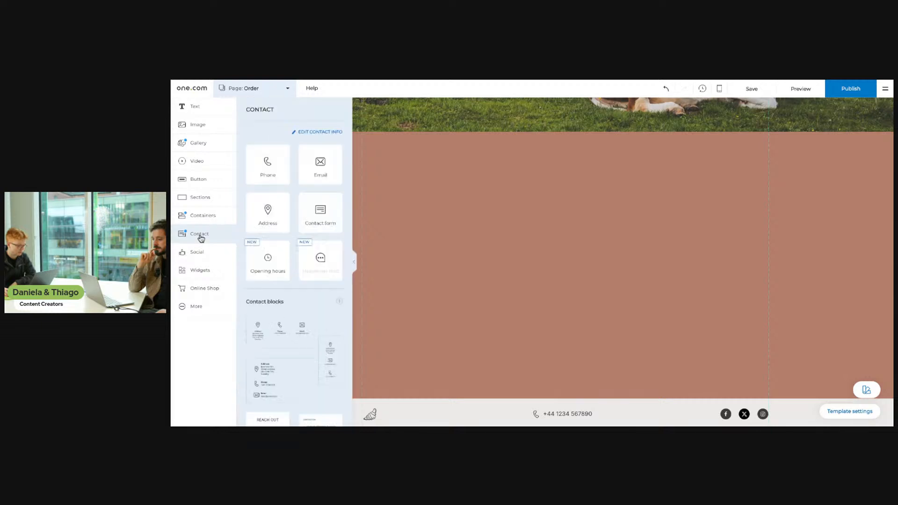
{"action": "left_click", "coordinate": [320, 213]}
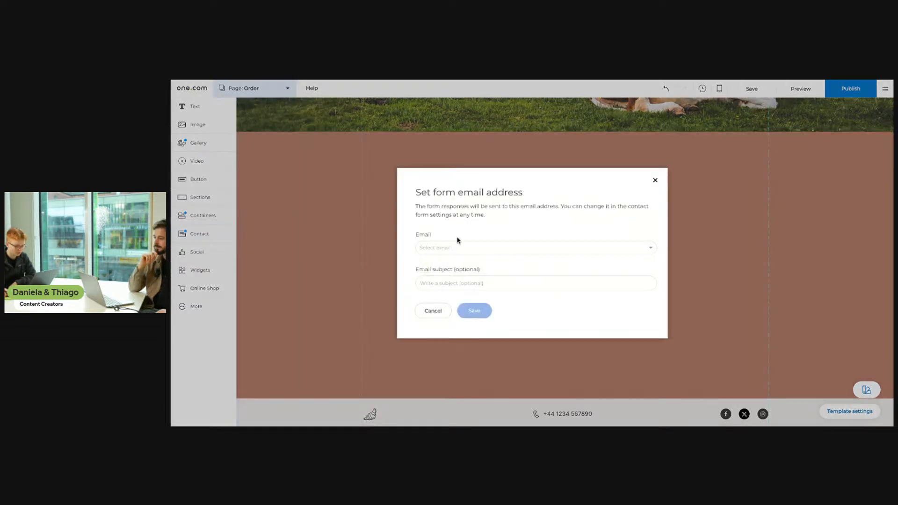
{"action": "left_click", "coordinate": [457, 249]}
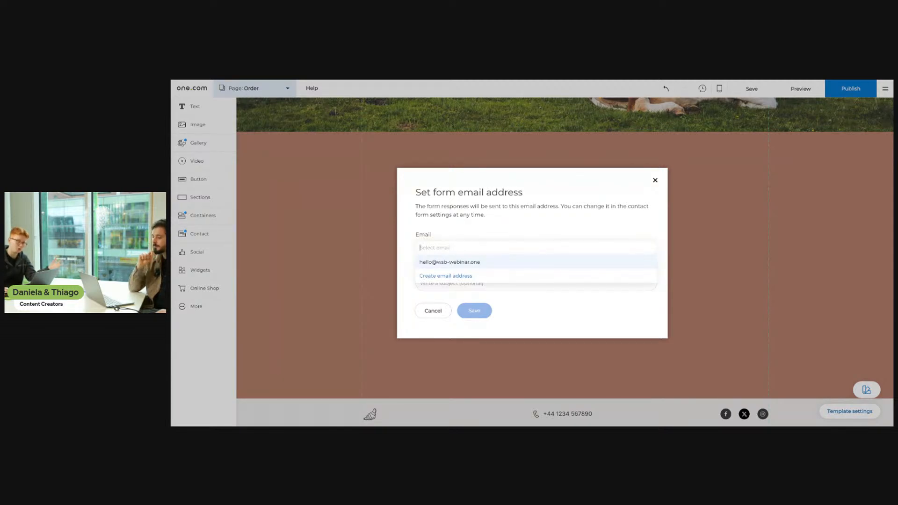
{"action": "left_click", "coordinate": [470, 262]}
{"action": "left_click", "coordinate": [474, 248]}
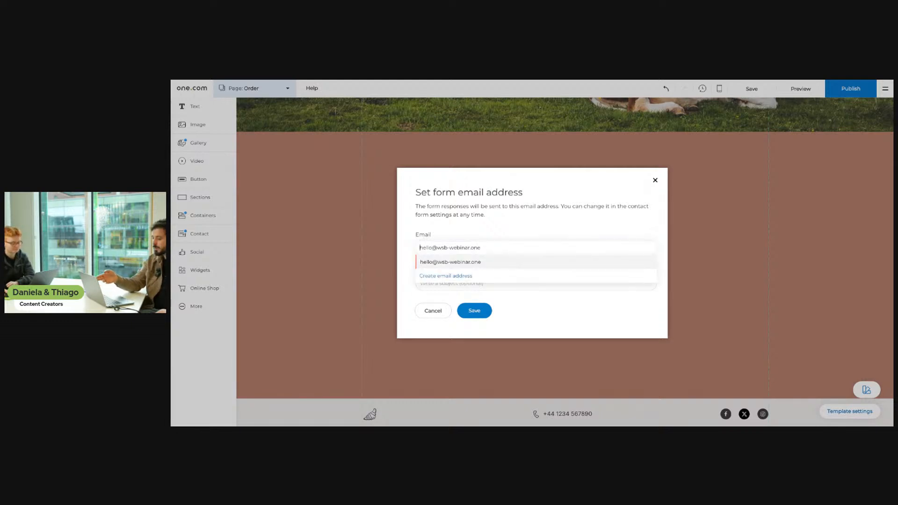
{"action": "left_click", "coordinate": [468, 262]}
{"action": "left_click", "coordinate": [498, 244]}
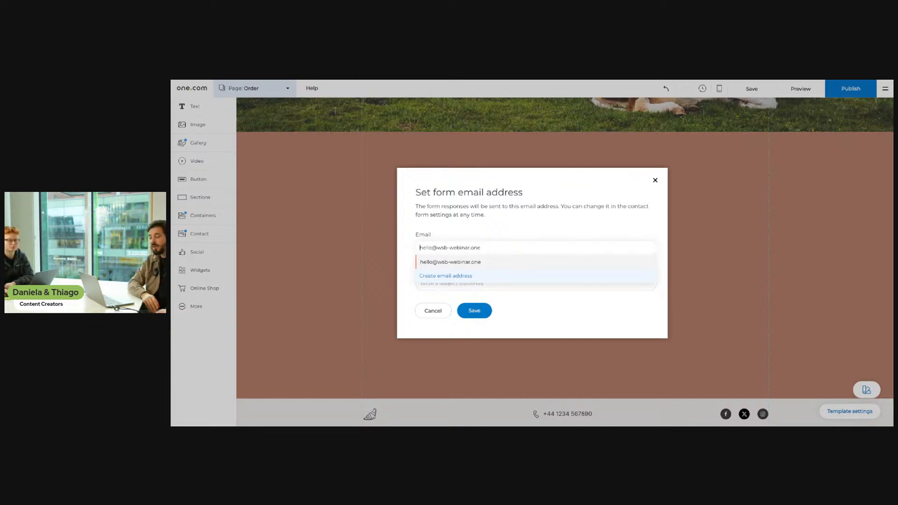
{"action": "left_click", "coordinate": [489, 268]}
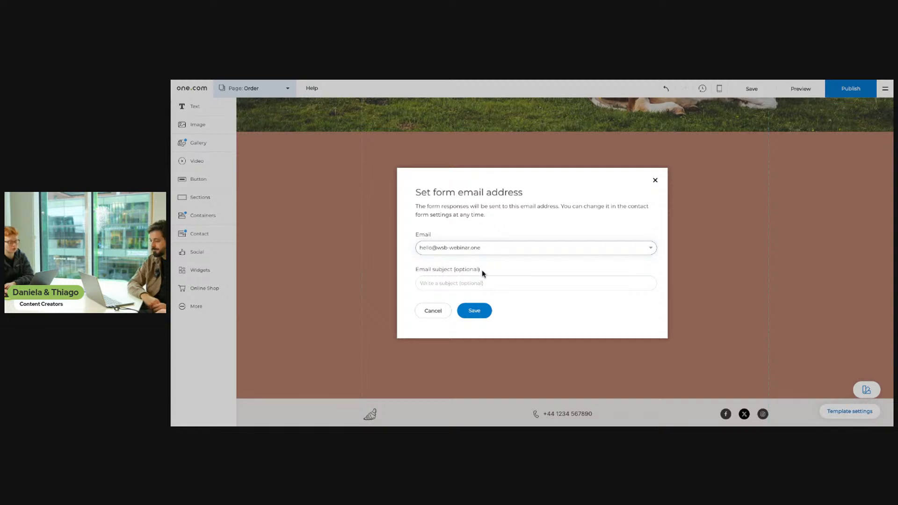
{"action": "left_click", "coordinate": [482, 280]}
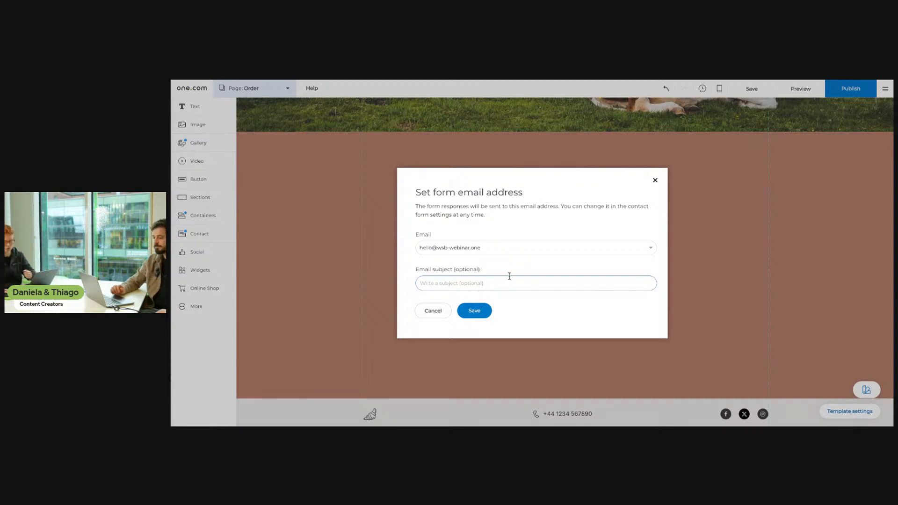
{"action": "left_click", "coordinate": [485, 311]}
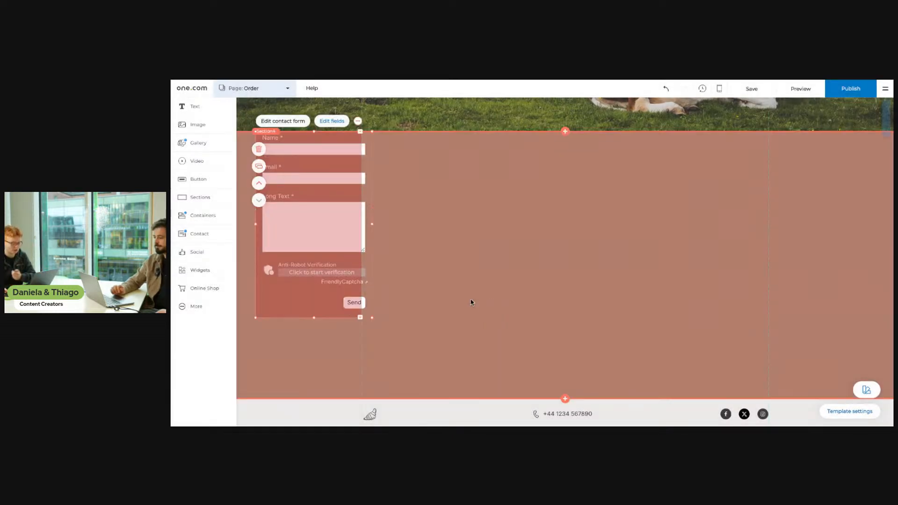
- Widen the contact form to about 666 px and place it near the middle of the section
{"action": "left_click_drag", "start_coordinate": [345, 263], "coordinate": [552, 274]}
{"action": "left_click_drag", "start_coordinate": [579, 238], "coordinate": [720, 236]}
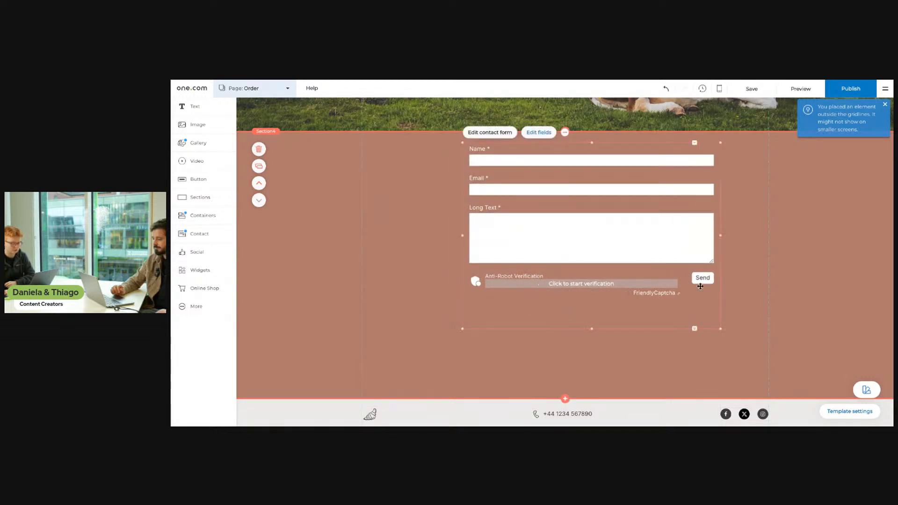
{"action": "mouse_move", "coordinate": [604, 248]}
{"action": "left_mouse_down"}
{"action": "mouse_move", "coordinate": [585, 234]}
{"action": "mouse_move", "coordinate": [592, 245]}
{"action": "left_mouse_up"}
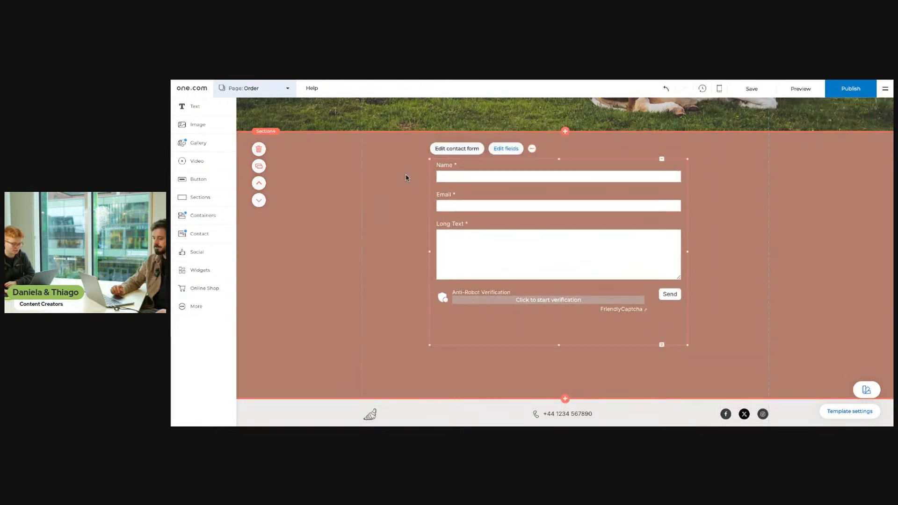
- Add a Phone field between the Name and Email fields of the contact form
{"action": "left_click", "coordinate": [514, 149]}
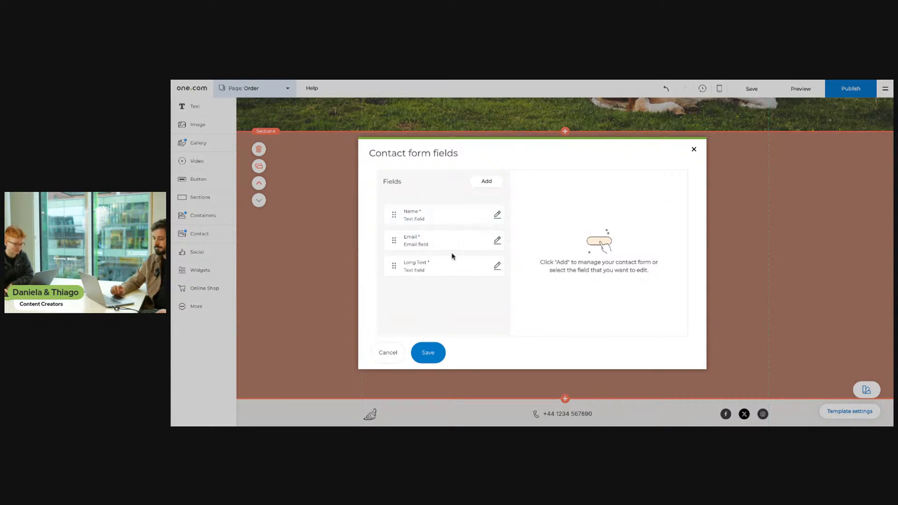
{"action": "left_click", "coordinate": [485, 182]}
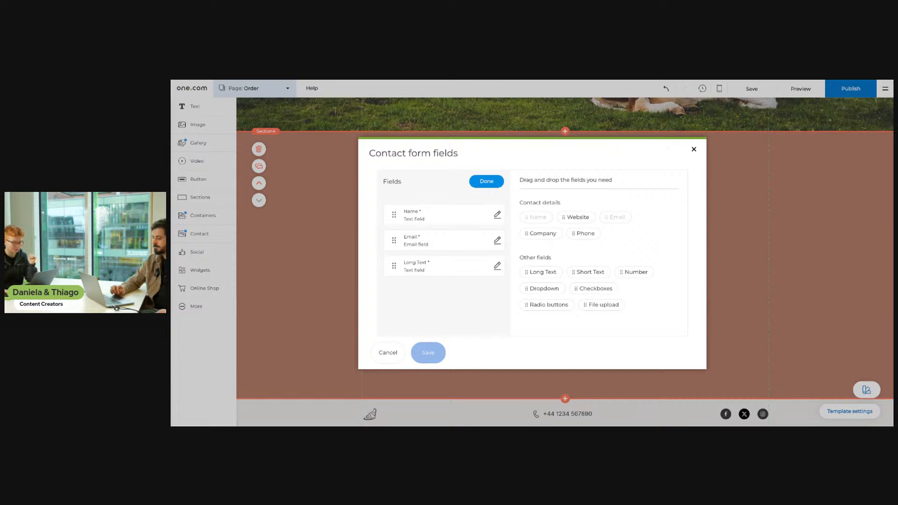
{"action": "left_click", "coordinate": [581, 238]}
{"action": "left_click_drag", "start_coordinate": [583, 237], "coordinate": [465, 234]}
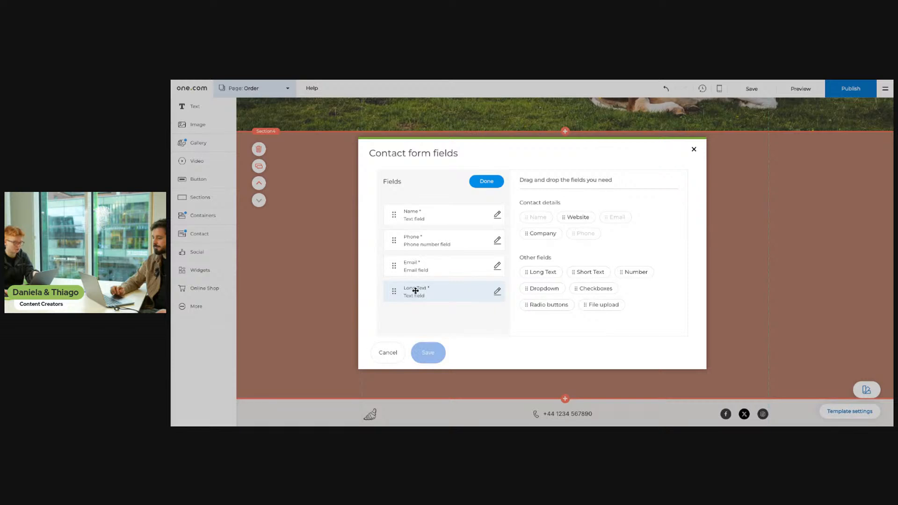
- Retitle the contact form's Long Text field "What would you like to order?" and save the form fields
{"action": "left_click", "coordinate": [497, 291]}
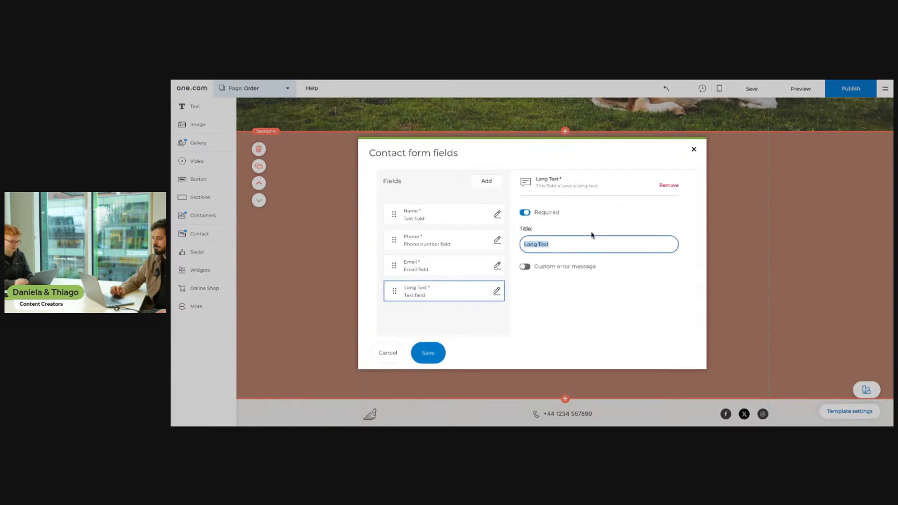
{"action": "type", "text": "What would yo"}
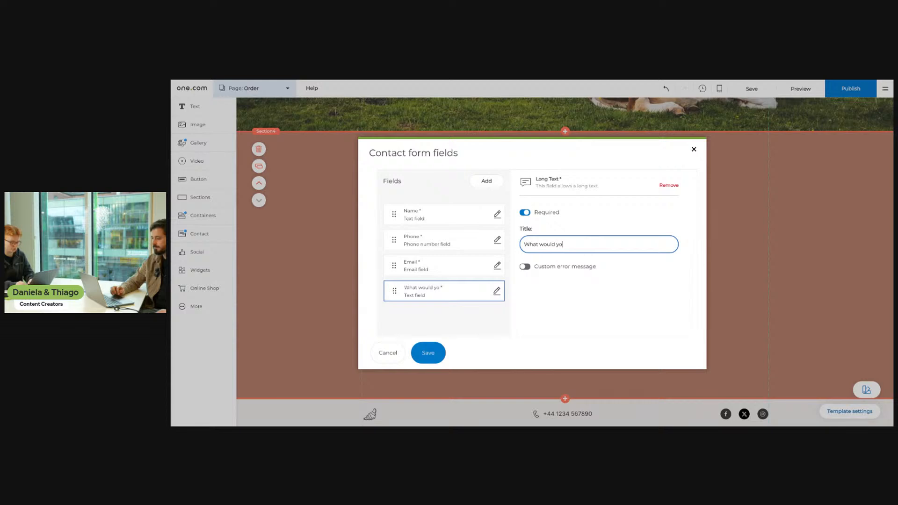
{"action": "type", "text": "u like to order?"}
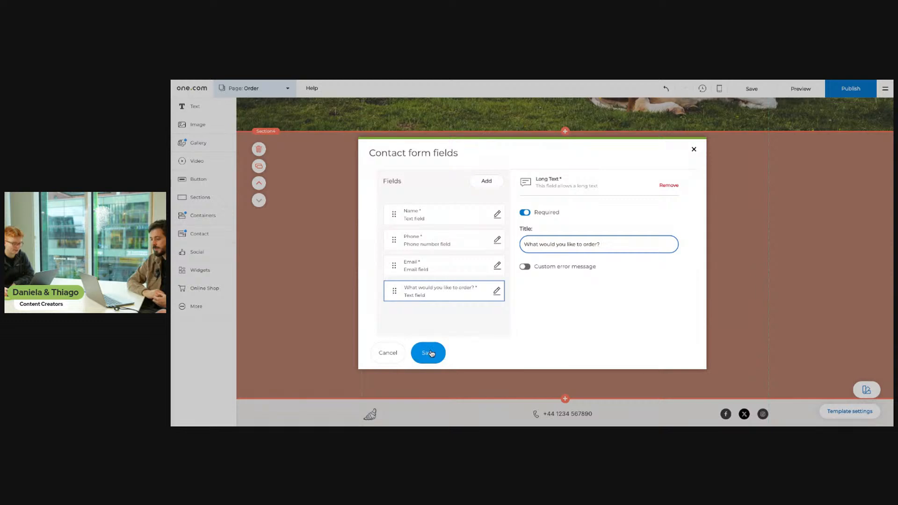
{"action": "left_click", "coordinate": [536, 322]}
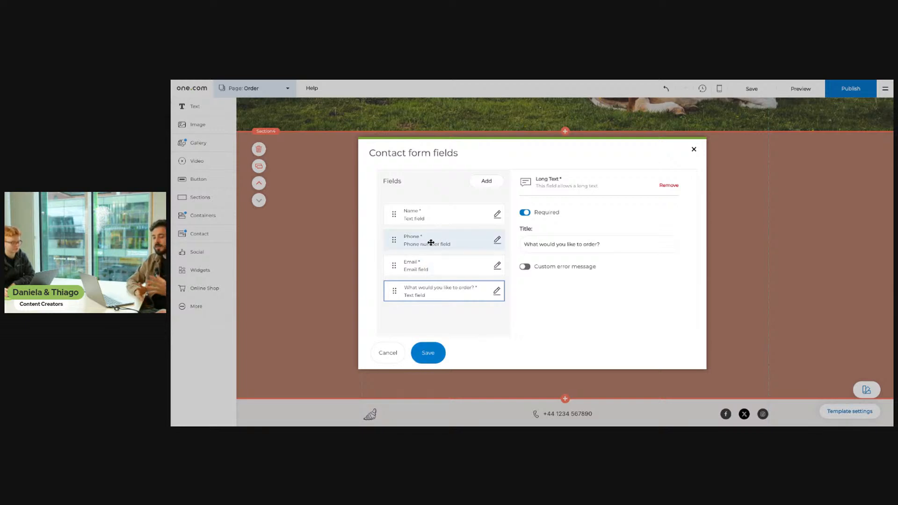
{"action": "left_click", "coordinate": [428, 354]}
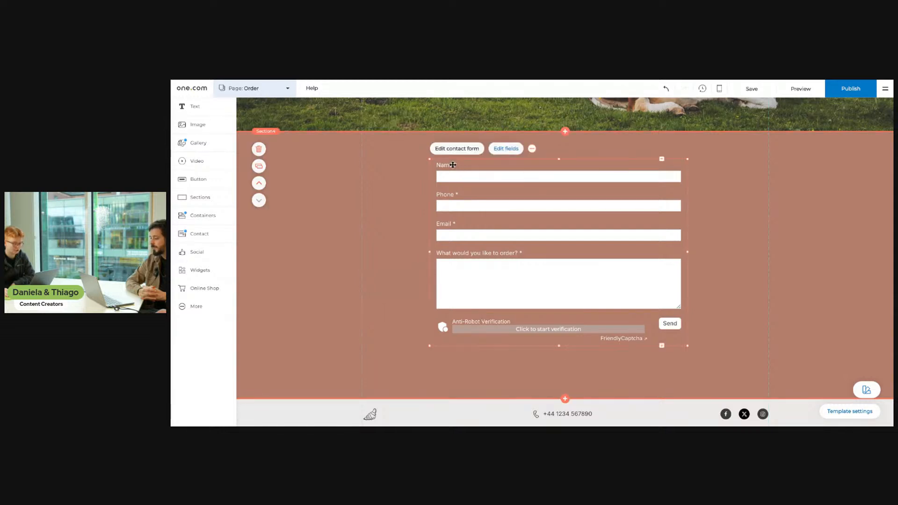
- Look through the contact form's style and button settings, and close them without changes
{"action": "left_click", "coordinate": [452, 148]}
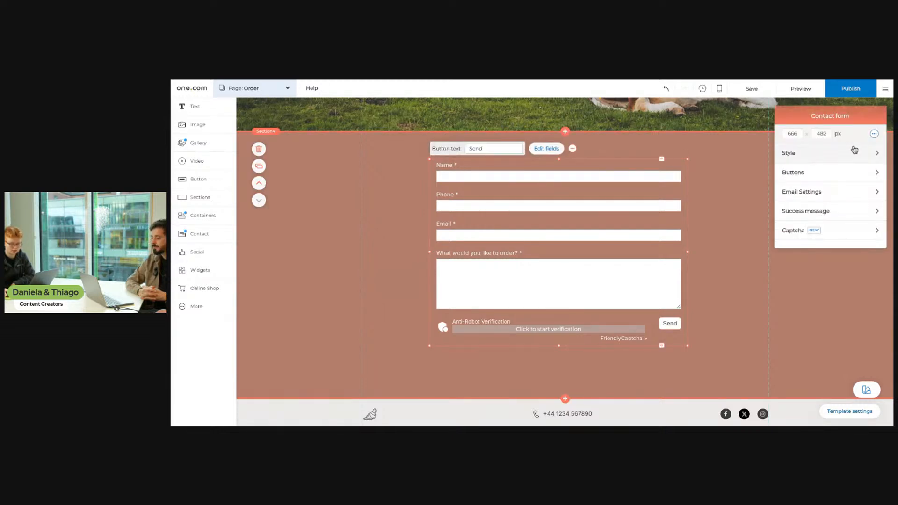
{"action": "left_click", "coordinate": [789, 153]}
{"action": "left_click", "coordinate": [783, 115]}
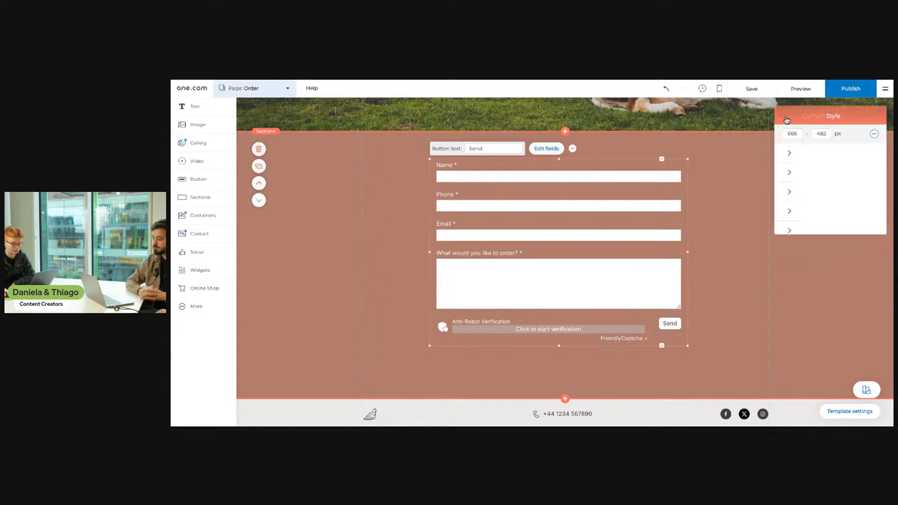
{"action": "left_click", "coordinate": [811, 174]}
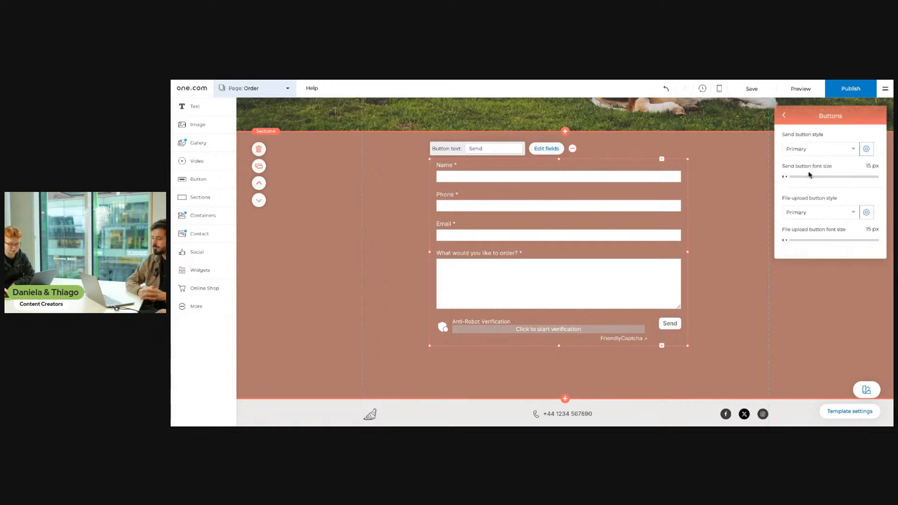
{"action": "left_click", "coordinate": [785, 115]}
{"action": "left_click", "coordinate": [719, 241]}
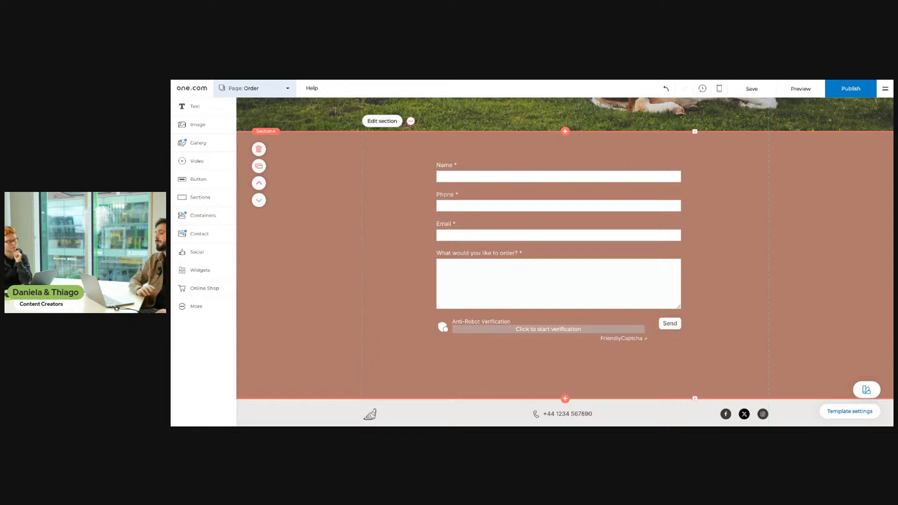
{"action": "scroll", "coordinate": [721, 249], "scroll_direction": "down", "scroll_amount": 4}
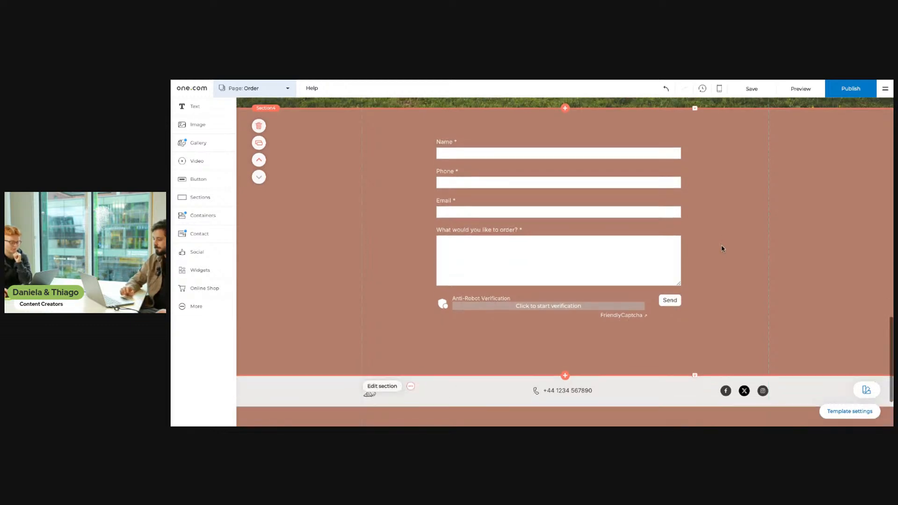
{"action": "scroll", "coordinate": [722, 248], "scroll_direction": "up", "scroll_amount": 4}
{"action": "scroll", "coordinate": [721, 249], "scroll_direction": "up", "scroll_amount": 10}
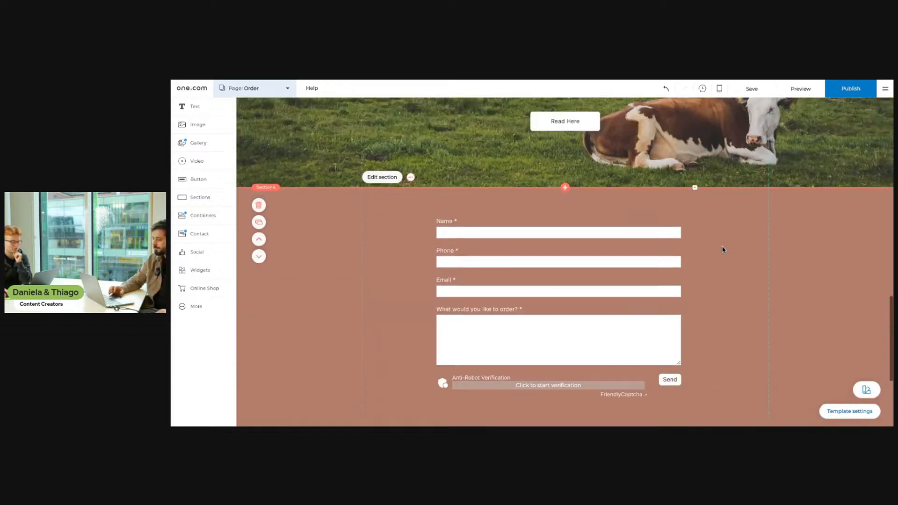
- Review the Order page's sections from the header image through the best sellers and cow banner to the contact form
{"action": "scroll", "coordinate": [724, 249], "scroll_direction": "up", "scroll_amount": 1}
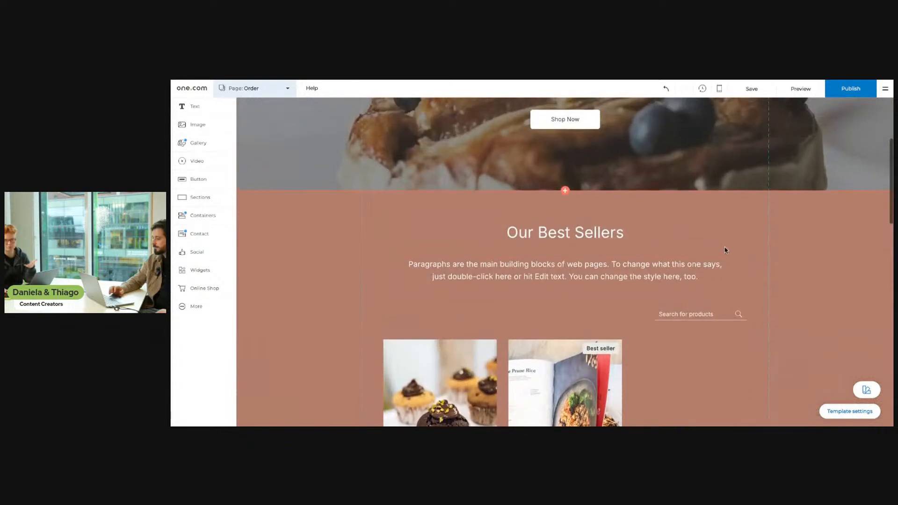
{"action": "scroll", "coordinate": [715, 266], "scroll_direction": "down", "scroll_amount": 2}
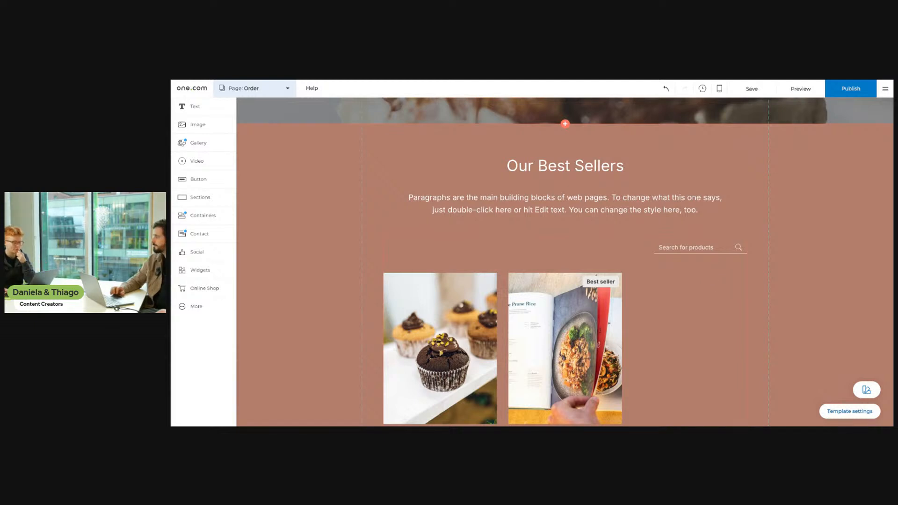
{"action": "scroll", "coordinate": [565, 262], "scroll_direction": "down", "scroll_amount": 5}
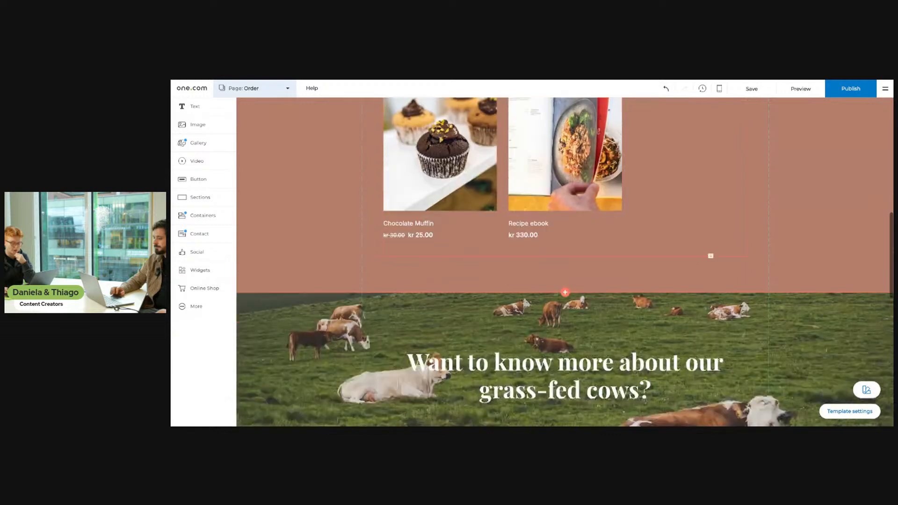
{"action": "scroll", "coordinate": [564, 262], "scroll_direction": "down", "scroll_amount": 8}
{"action": "scroll", "coordinate": [564, 261], "scroll_direction": "up", "scroll_amount": 4}
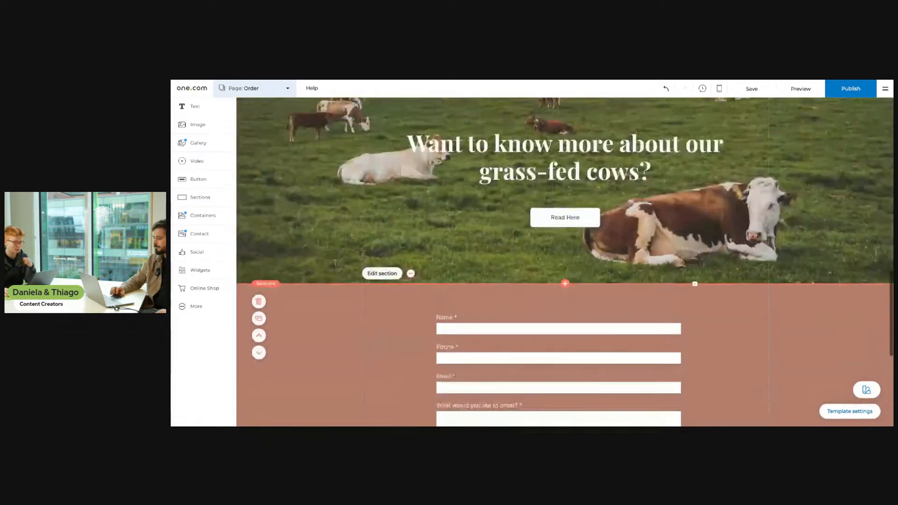
{"action": "scroll", "coordinate": [600, 192], "scroll_direction": "up", "scroll_amount": 5}
{"action": "scroll", "coordinate": [600, 192], "scroll_direction": "up", "scroll_amount": 3}
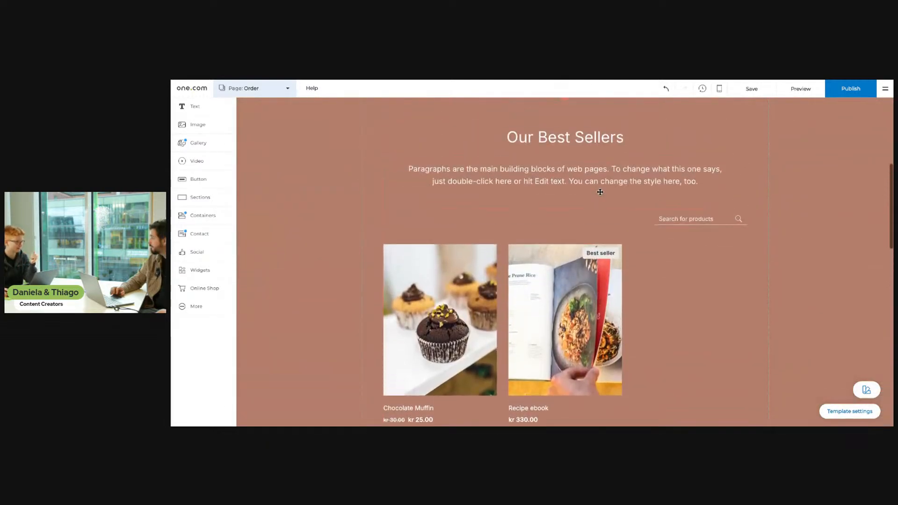
{"action": "scroll", "coordinate": [611, 193], "scroll_direction": "down", "scroll_amount": 6}
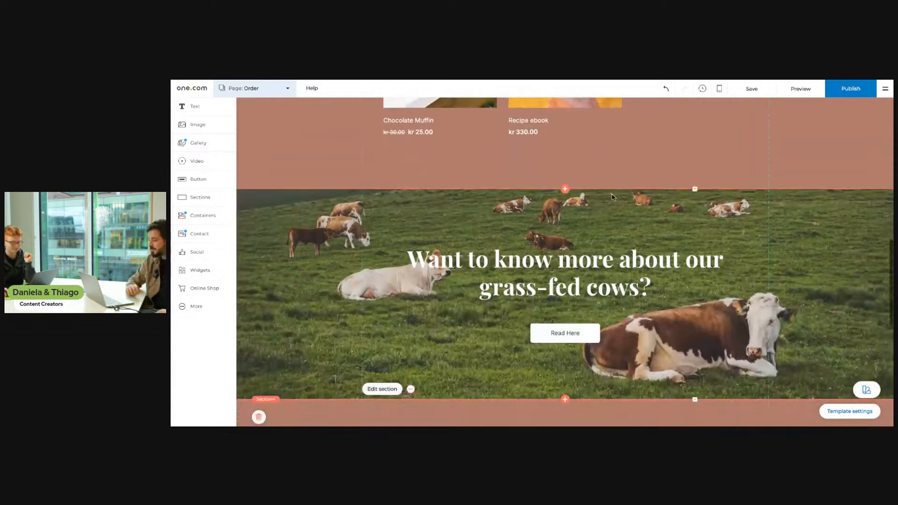
{"action": "scroll", "coordinate": [611, 197], "scroll_direction": "down", "scroll_amount": 2}
{"action": "scroll", "coordinate": [740, 293], "scroll_direction": "up", "scroll_amount": 3}
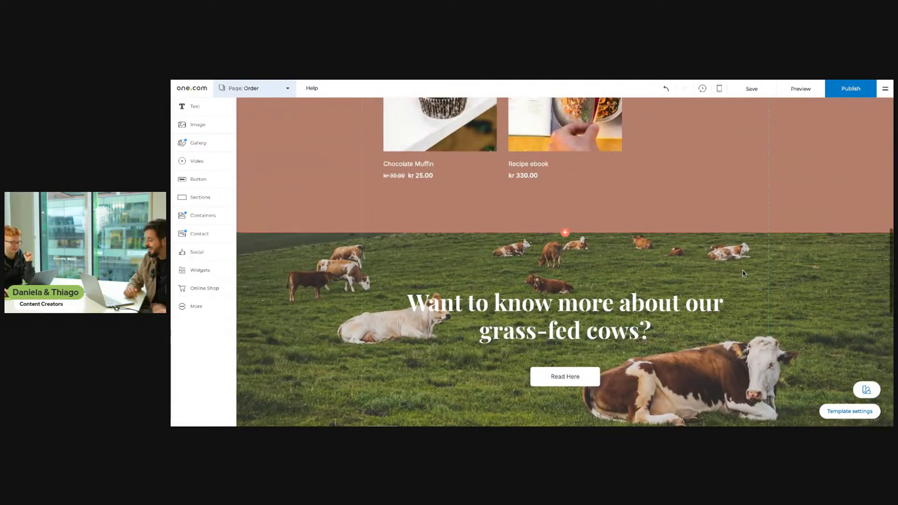
{"action": "scroll", "coordinate": [743, 274], "scroll_direction": "up", "scroll_amount": 7}
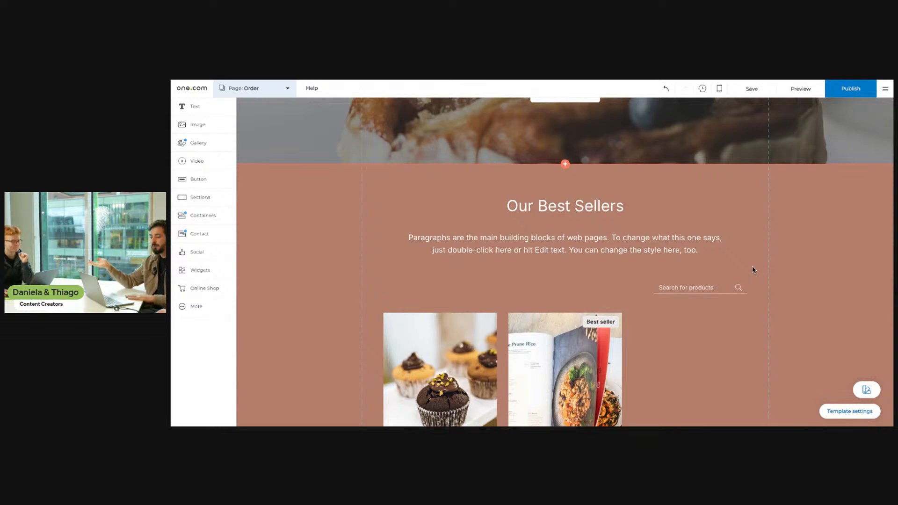
{"action": "scroll", "coordinate": [750, 271], "scroll_direction": "up", "scroll_amount": 4}
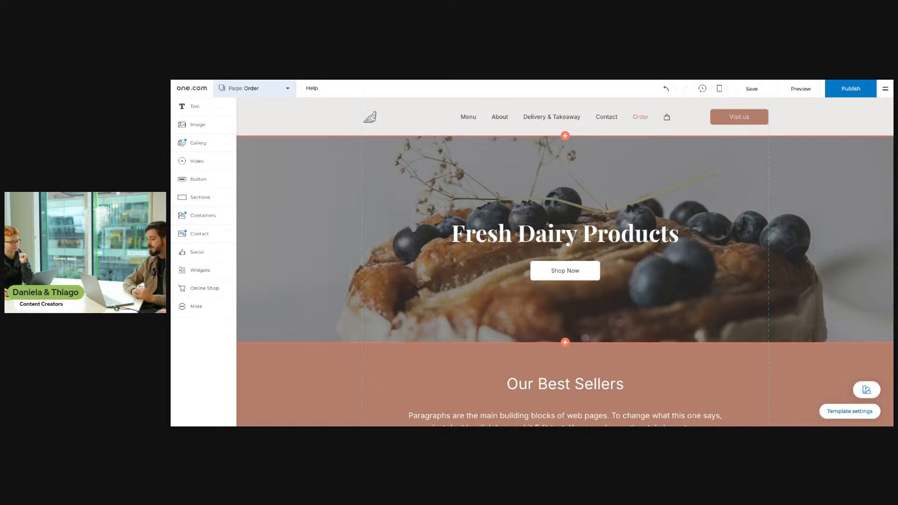
{"action": "scroll", "coordinate": [685, 264], "scroll_direction": "down", "scroll_amount": 6}
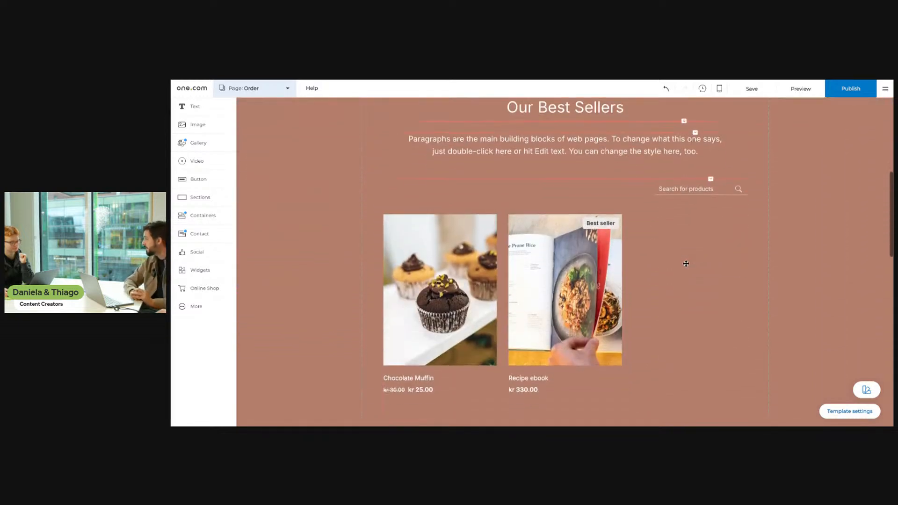
- Open the online shop's management area, dismiss the news announcement, and examine the product list and product categories
{"action": "left_click", "coordinate": [203, 290]}
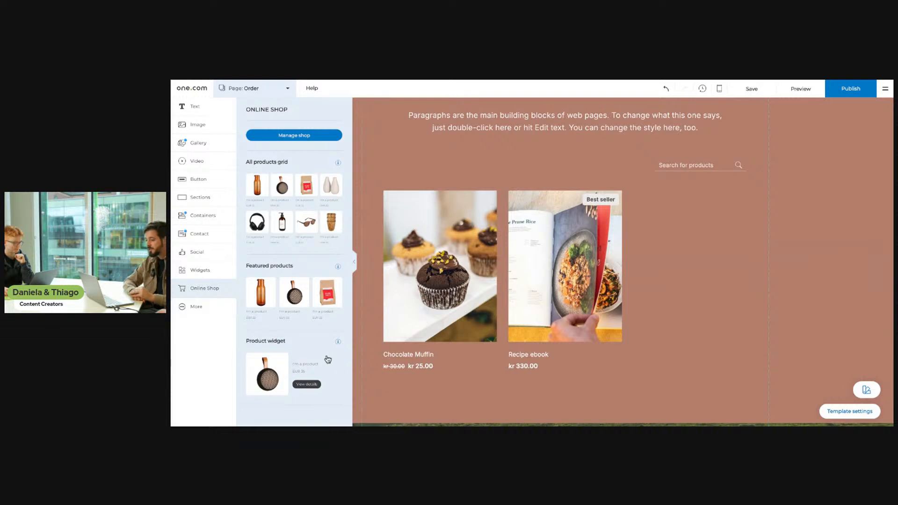
{"action": "left_click", "coordinate": [322, 136]}
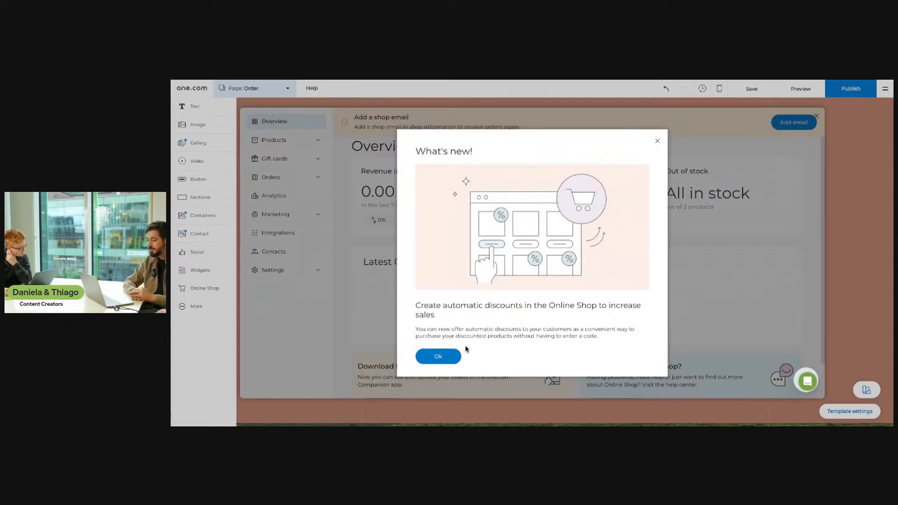
{"action": "left_click", "coordinate": [657, 141]}
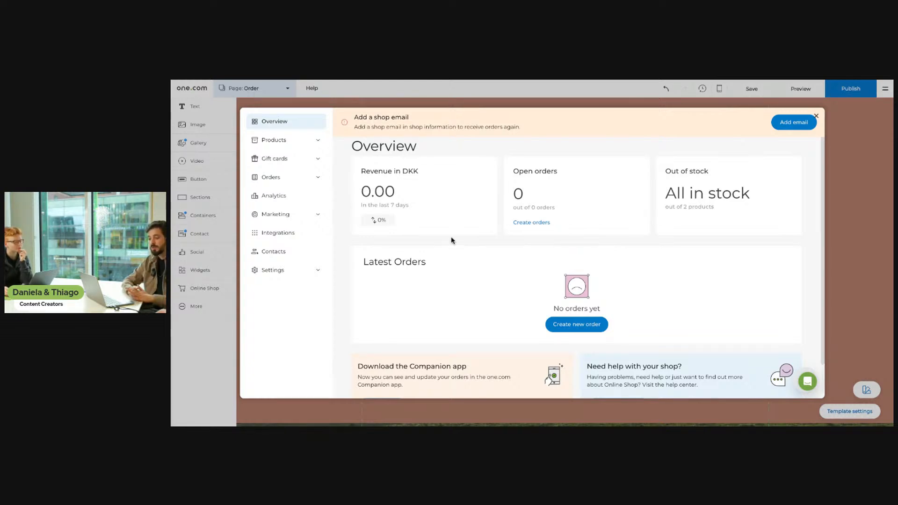
{"action": "left_click", "coordinate": [318, 141]}
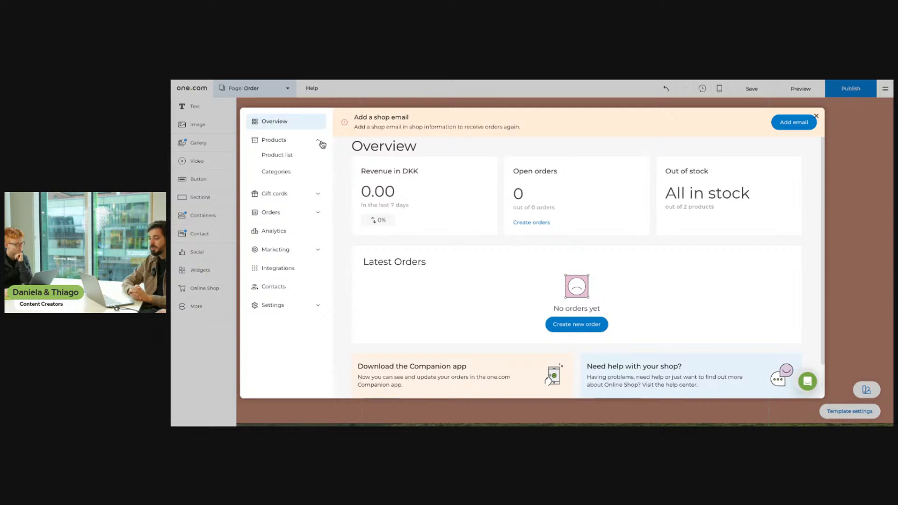
{"action": "left_click", "coordinate": [284, 157]}
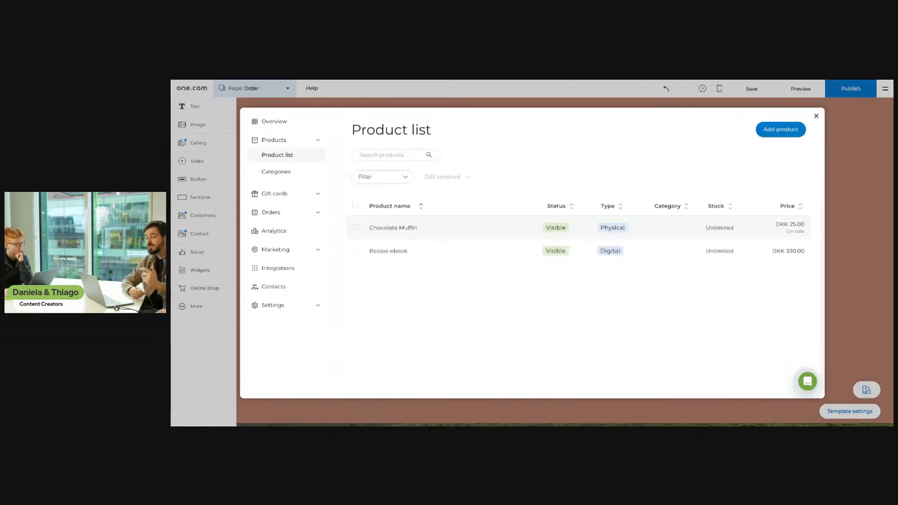
{"action": "left_click", "coordinate": [279, 173]}
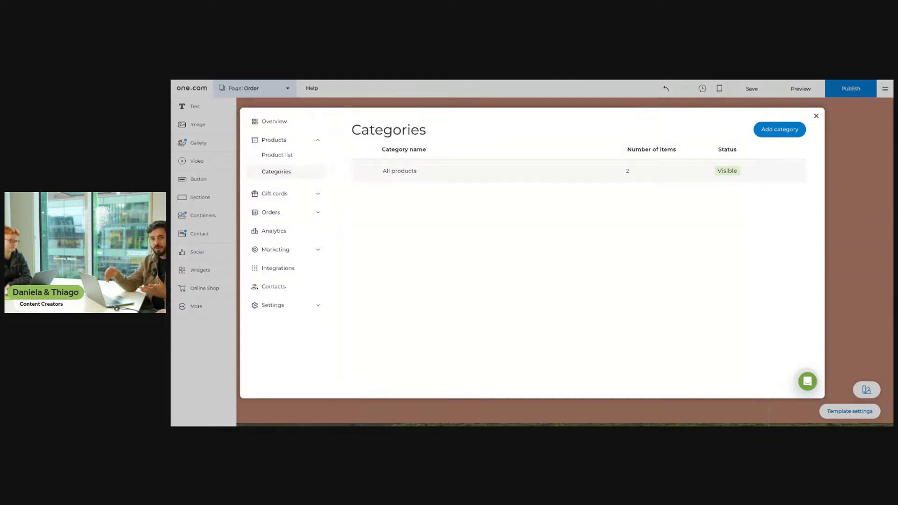
- Examine the shop's gift card list and gift card sales overview
{"action": "left_click", "coordinate": [293, 194]}
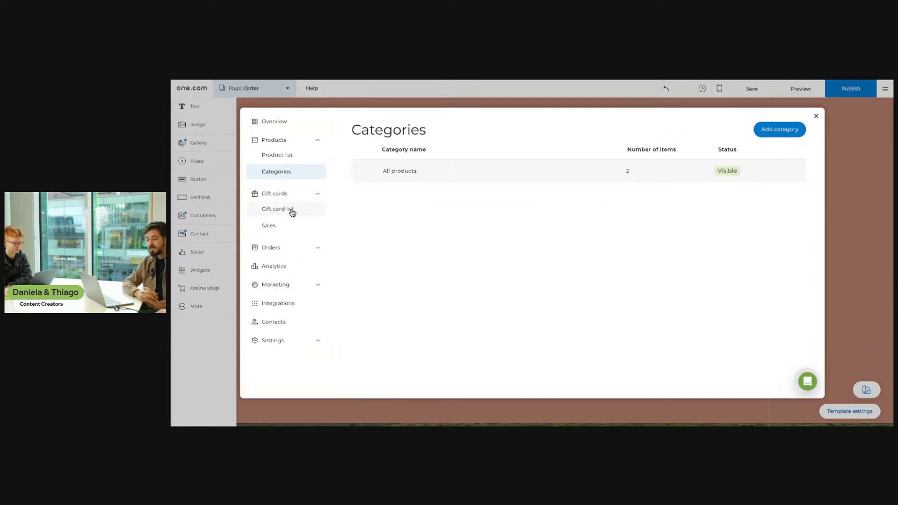
{"action": "left_click", "coordinate": [292, 209]}
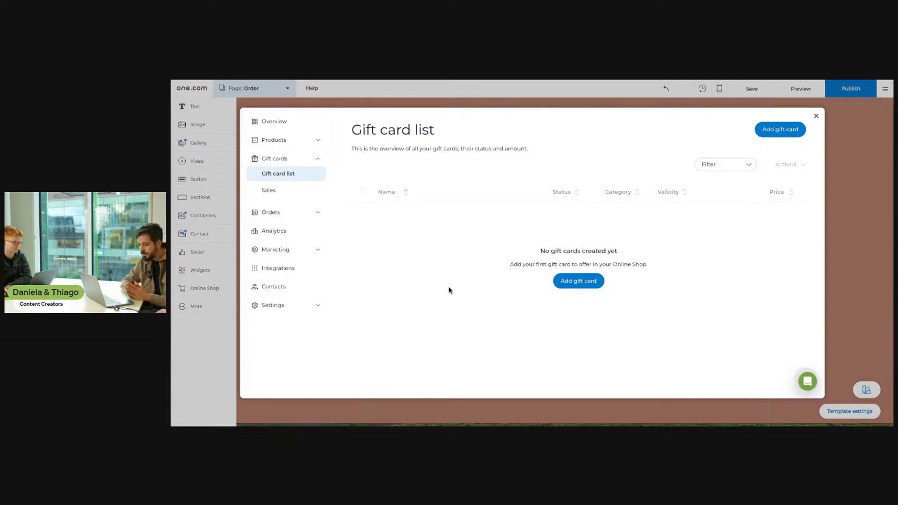
{"action": "left_click", "coordinate": [277, 192]}
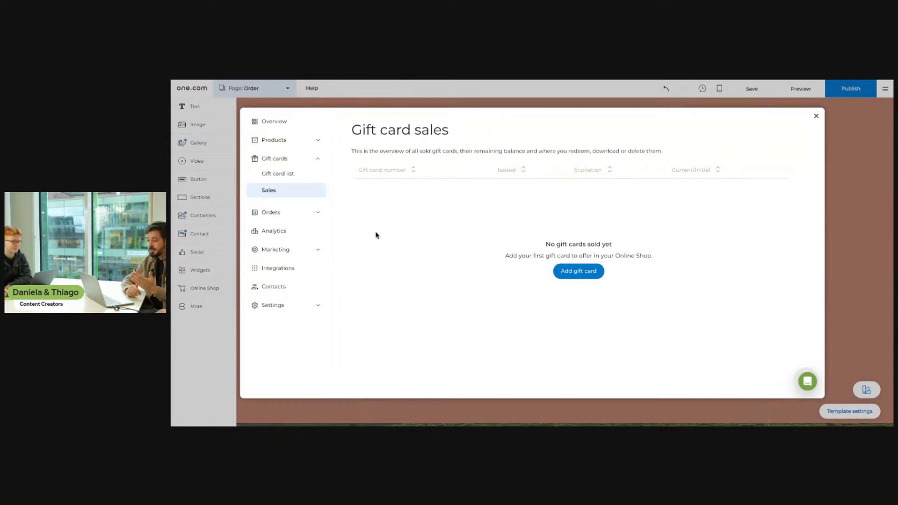
- Look through the shop's current, draft and archived orders
{"action": "left_click", "coordinate": [279, 215]}
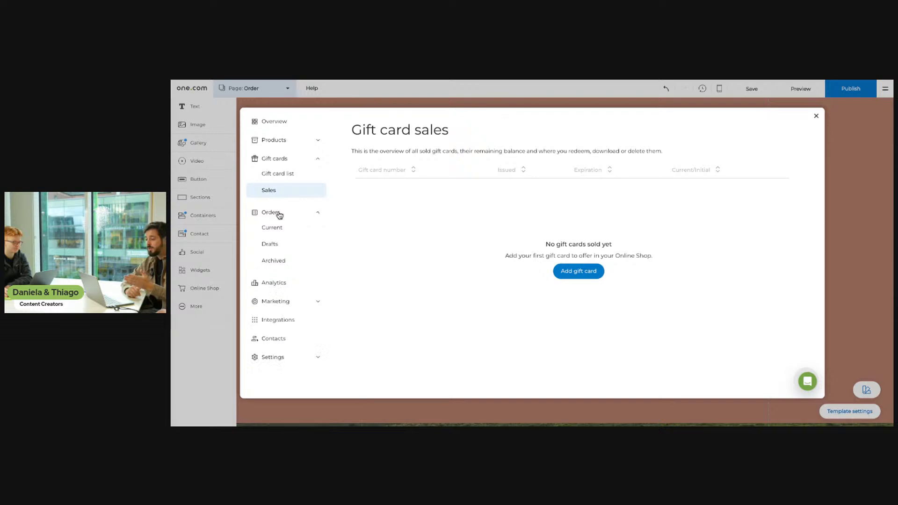
{"action": "left_click", "coordinate": [271, 228]}
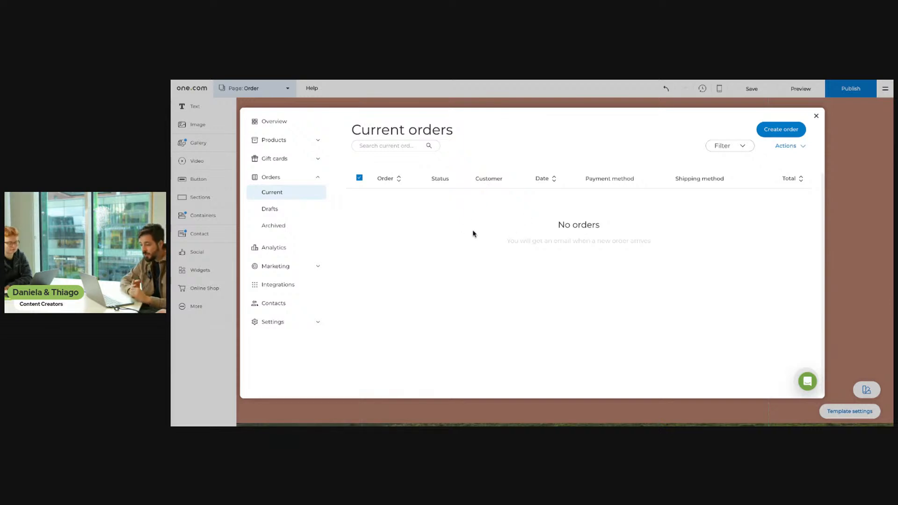
{"action": "left_click", "coordinate": [286, 213]}
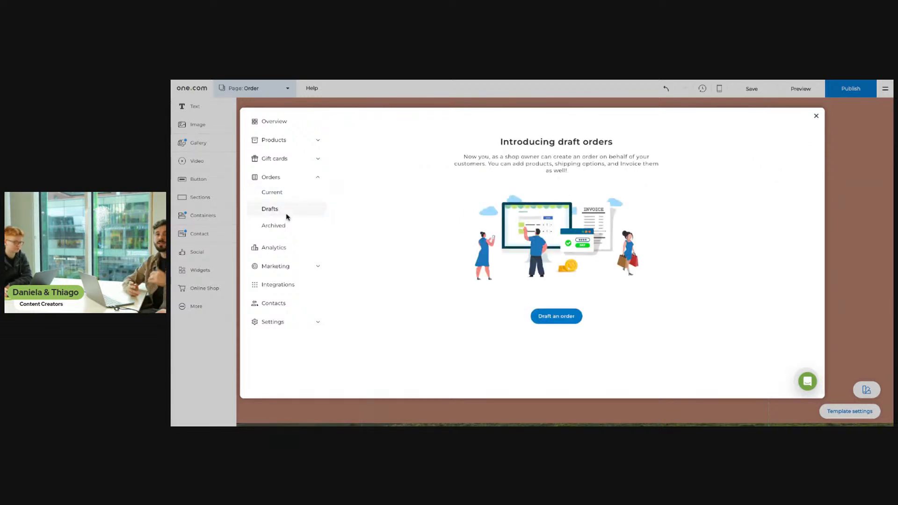
{"action": "left_click", "coordinate": [286, 224]}
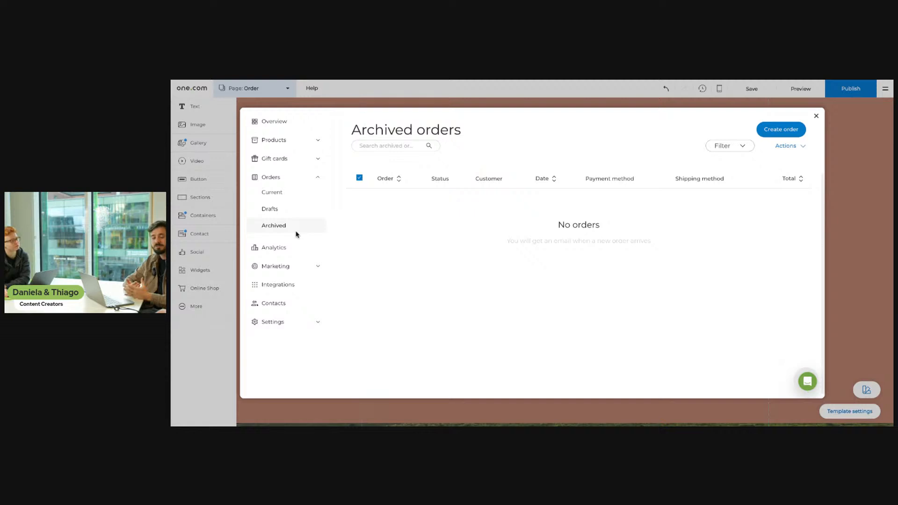
- View the shop's analytics, and examine the marketing options for discounts and Google Ads
{"action": "left_click", "coordinate": [281, 251]}
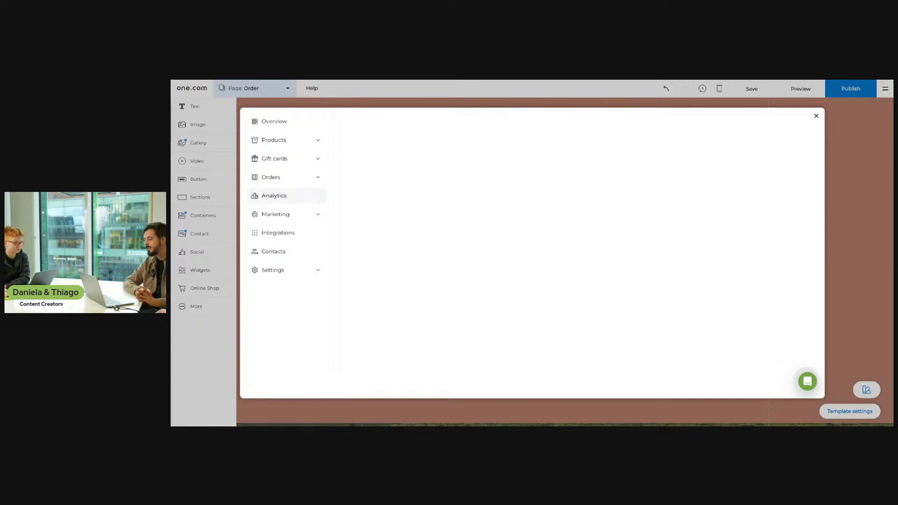
{"action": "left_click", "coordinate": [317, 216]}
{"action": "left_click", "coordinate": [281, 216]}
{"action": "left_click", "coordinate": [281, 217]}
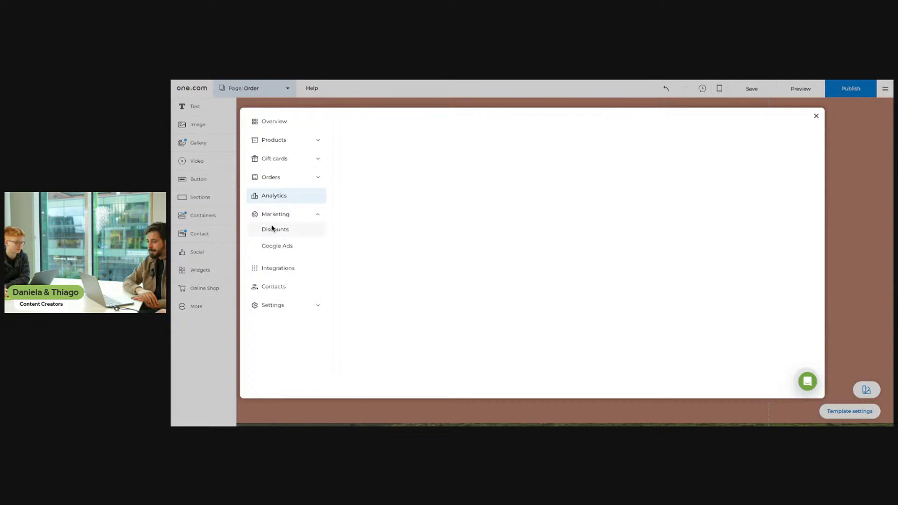
{"action": "left_click", "coordinate": [275, 235]}
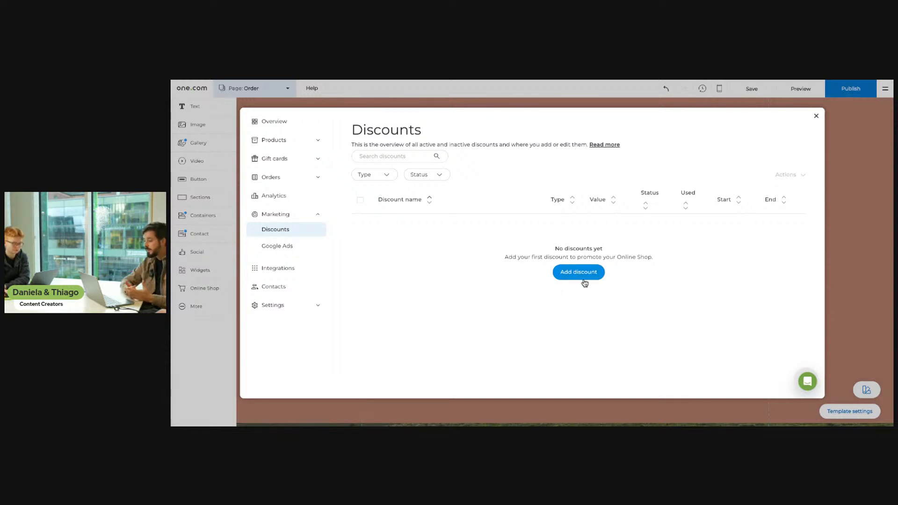
{"action": "left_click", "coordinate": [284, 249]}
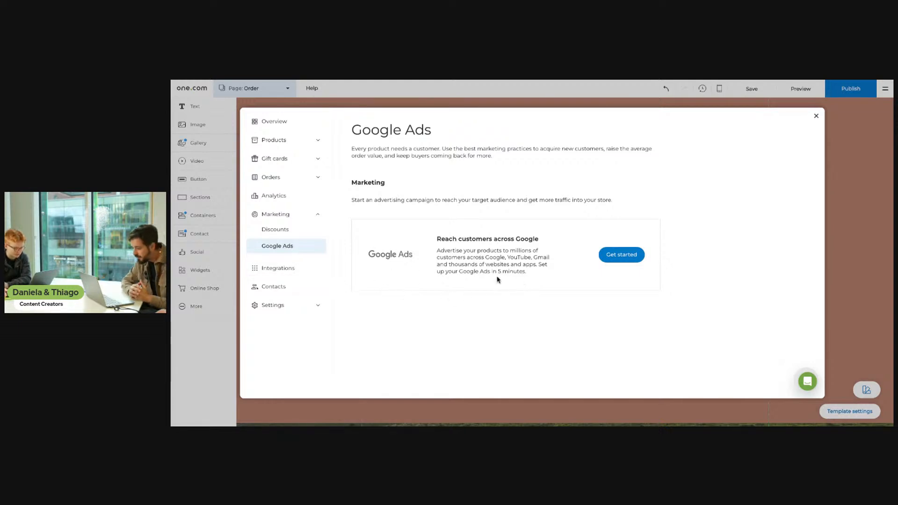
- Look through the third-party integrations offered for the shop, including the email marketing, shipping and accounting services
{"action": "left_click", "coordinate": [269, 273]}
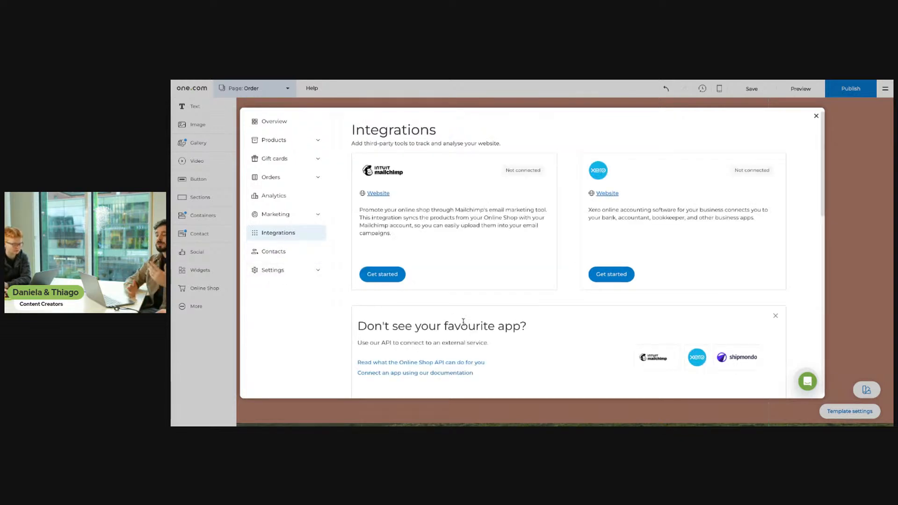
{"action": "scroll", "coordinate": [464, 331], "scroll_direction": "down", "scroll_amount": 1}
{"action": "scroll", "coordinate": [464, 331], "scroll_direction": "down", "scroll_amount": 2}
{"action": "scroll", "coordinate": [465, 331], "scroll_direction": "up", "scroll_amount": 2}
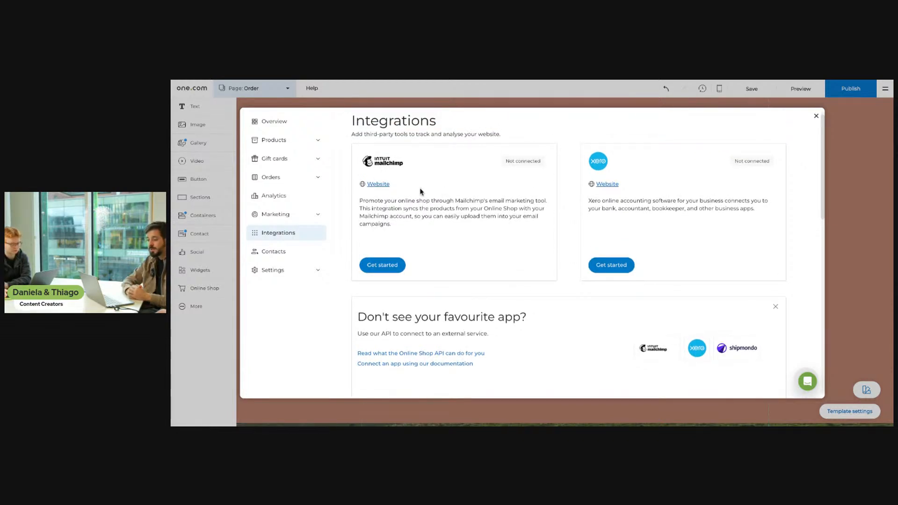
{"action": "scroll", "coordinate": [444, 276], "scroll_direction": "down", "scroll_amount": 1}
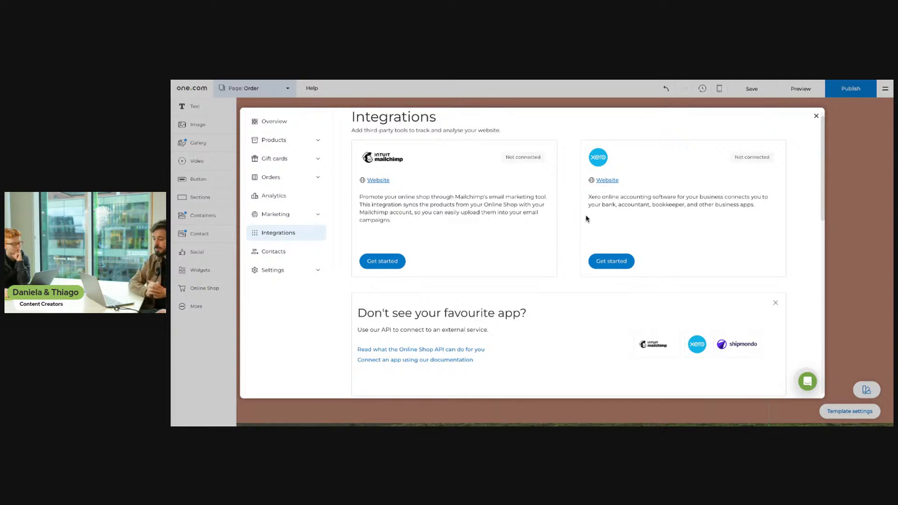
{"action": "scroll", "coordinate": [556, 322], "scroll_direction": "down", "scroll_amount": 3}
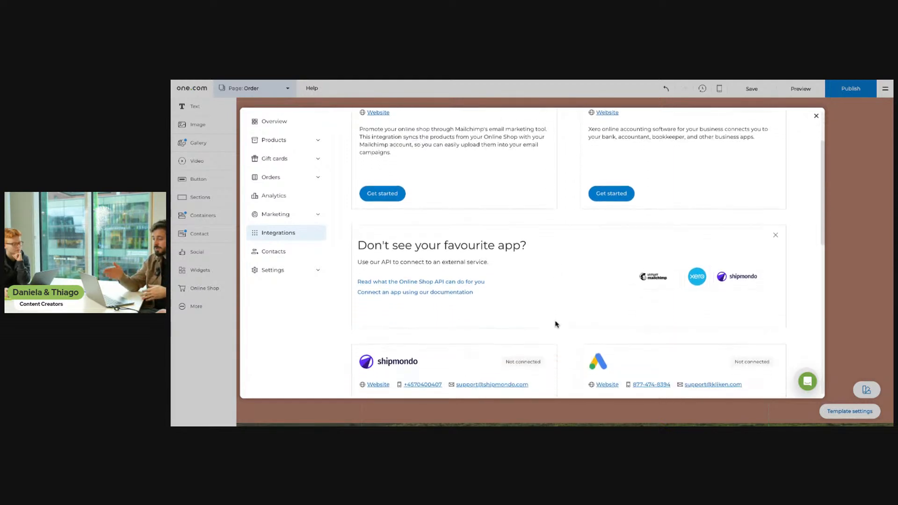
{"action": "scroll", "coordinate": [555, 324], "scroll_direction": "down", "scroll_amount": 10}
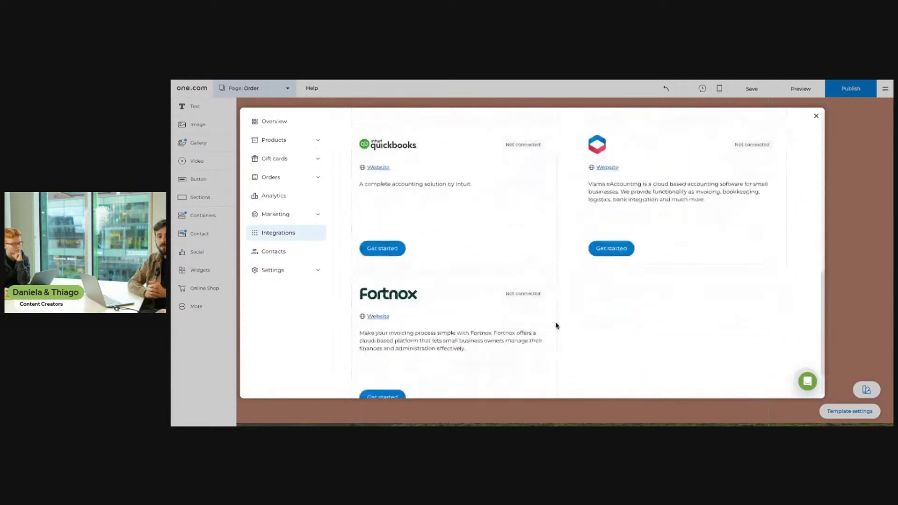
{"action": "scroll", "coordinate": [442, 278], "scroll_direction": "up", "scroll_amount": 3}
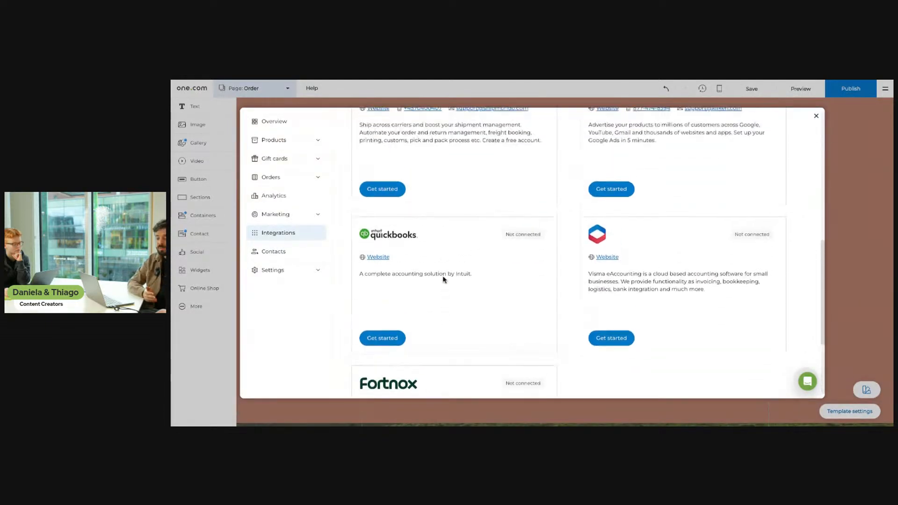
{"action": "scroll", "coordinate": [444, 279], "scroll_direction": "up", "scroll_amount": 10}
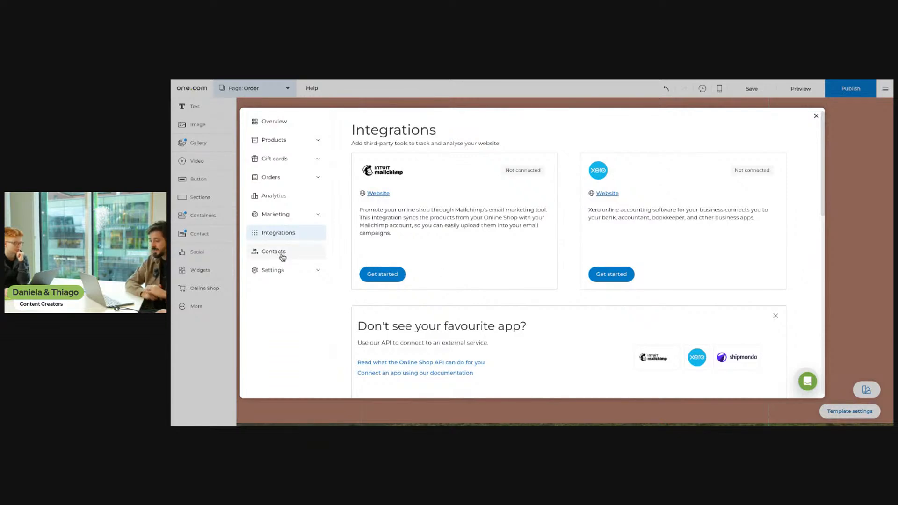
- View the shop's contacts overview, dismissing its introduction, and examine the general settings for low stock, order numbers and checkout
{"action": "left_click", "coordinate": [282, 257]}
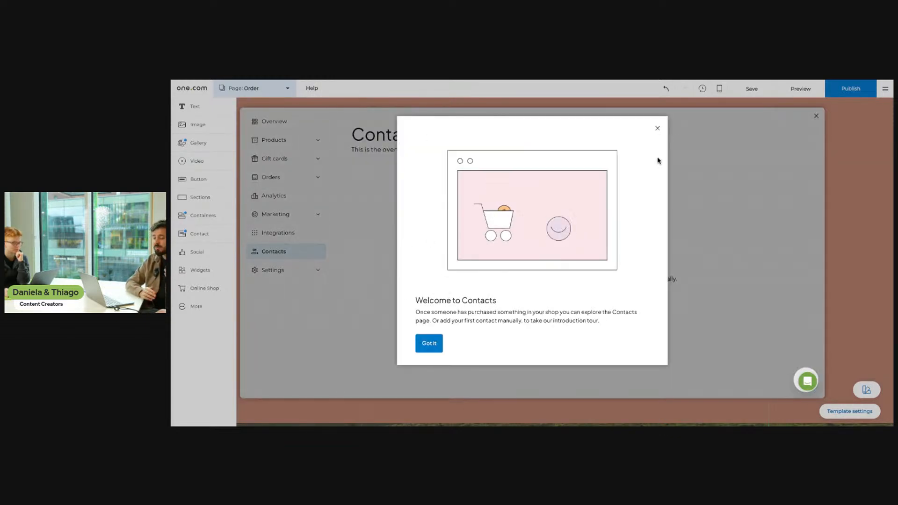
{"action": "left_click", "coordinate": [657, 128]}
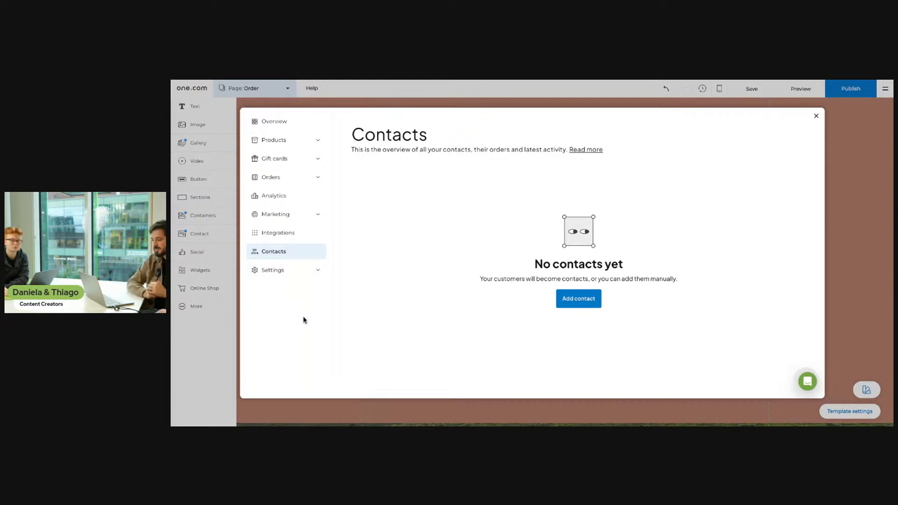
{"action": "left_click", "coordinate": [319, 276]}
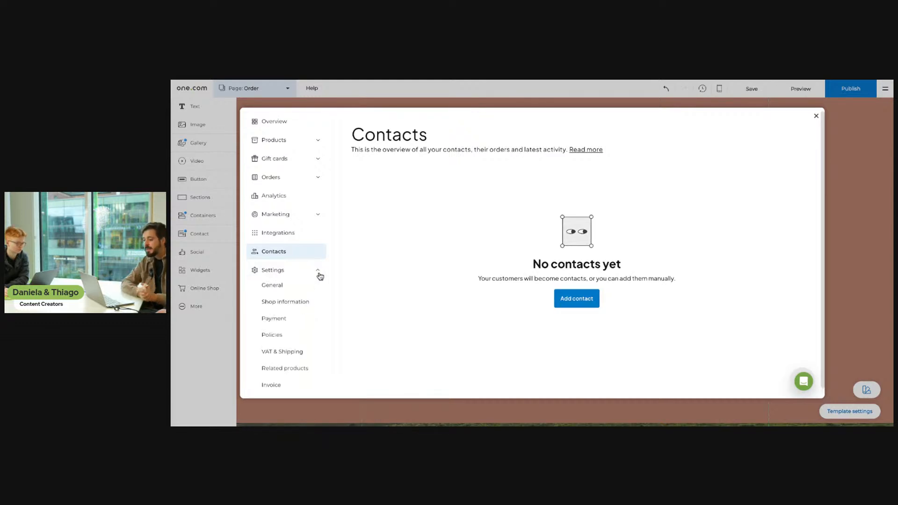
{"action": "left_click", "coordinate": [270, 286]}
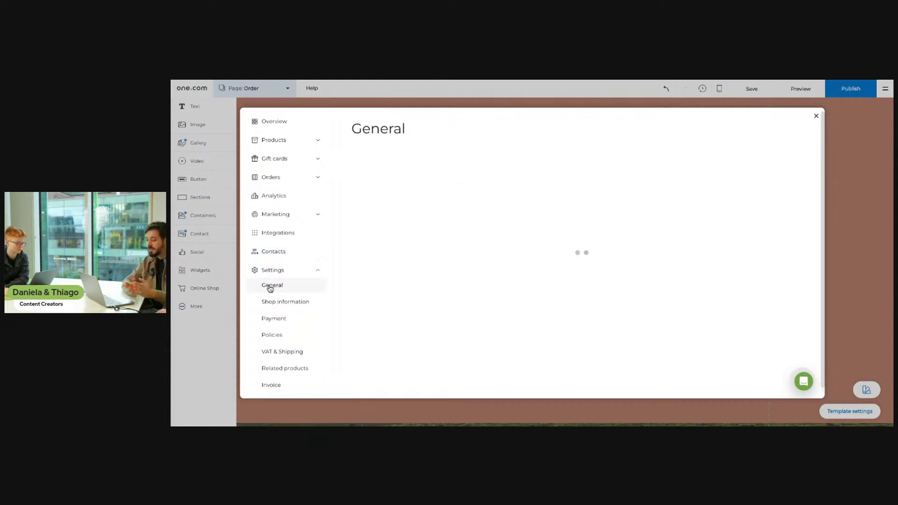
{"action": "scroll", "coordinate": [467, 332], "scroll_direction": "down", "scroll_amount": 1}
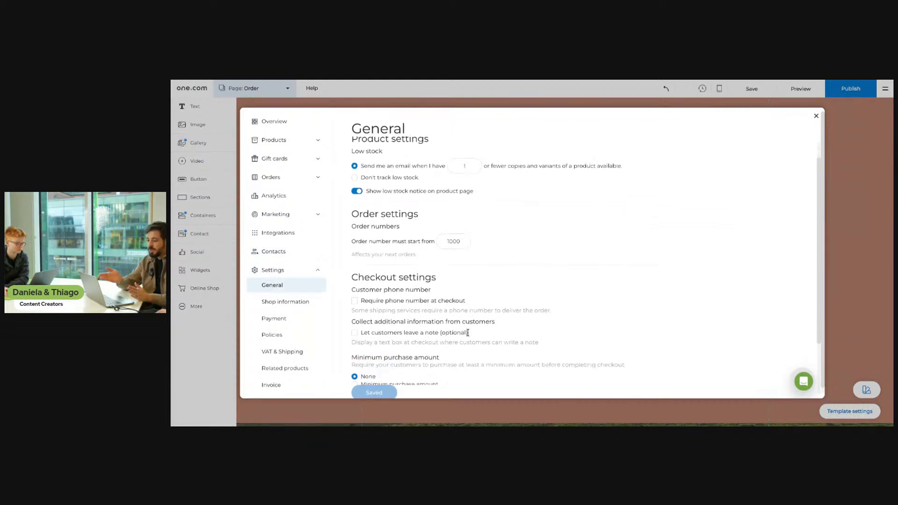
{"action": "scroll", "coordinate": [468, 333], "scroll_direction": "up", "scroll_amount": 2}
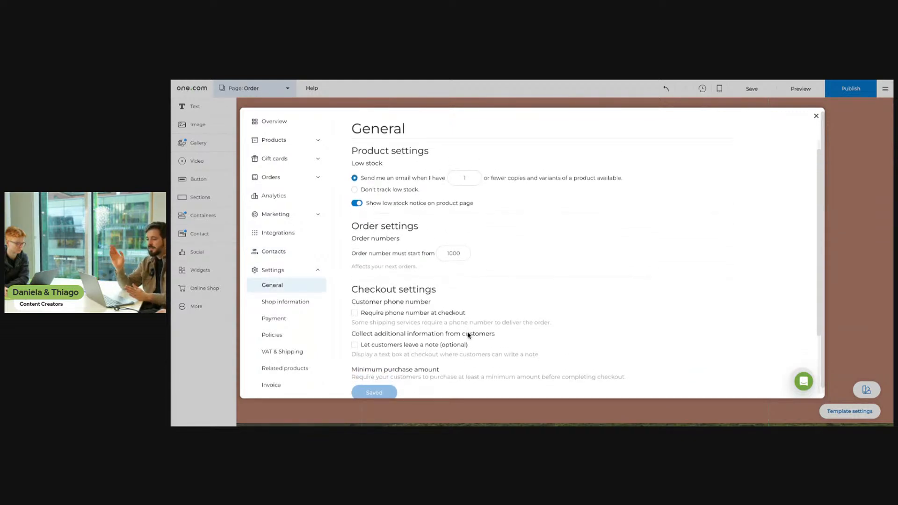
{"action": "scroll", "coordinate": [468, 334], "scroll_direction": "down", "scroll_amount": 2}
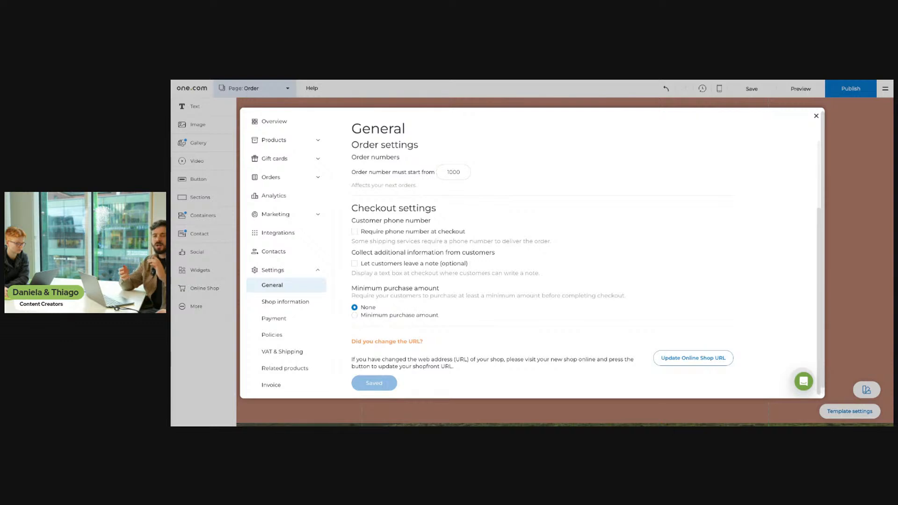
{"action": "scroll", "coordinate": [468, 334], "scroll_direction": "up", "scroll_amount": 2}
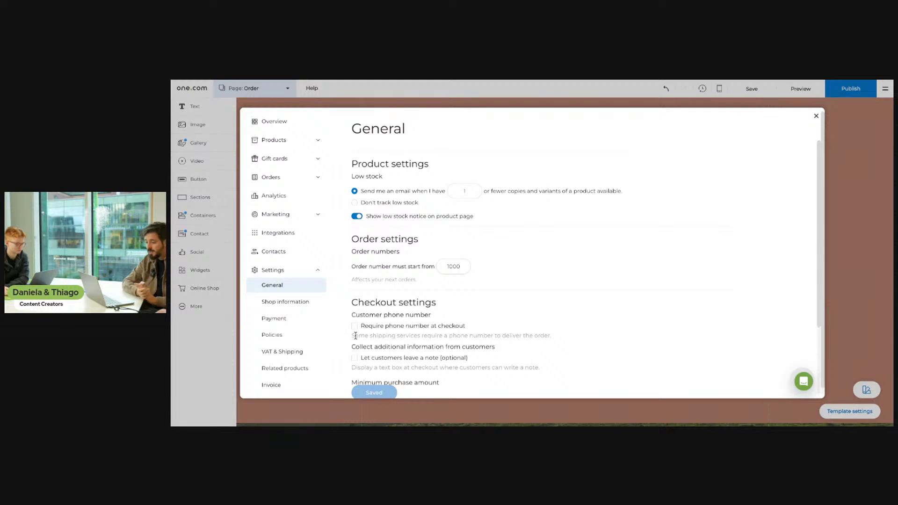
- Look through the shop information settings, from the contact details to the regional settings for time zone, language, currency and weight unit
{"action": "left_click", "coordinate": [289, 304]}
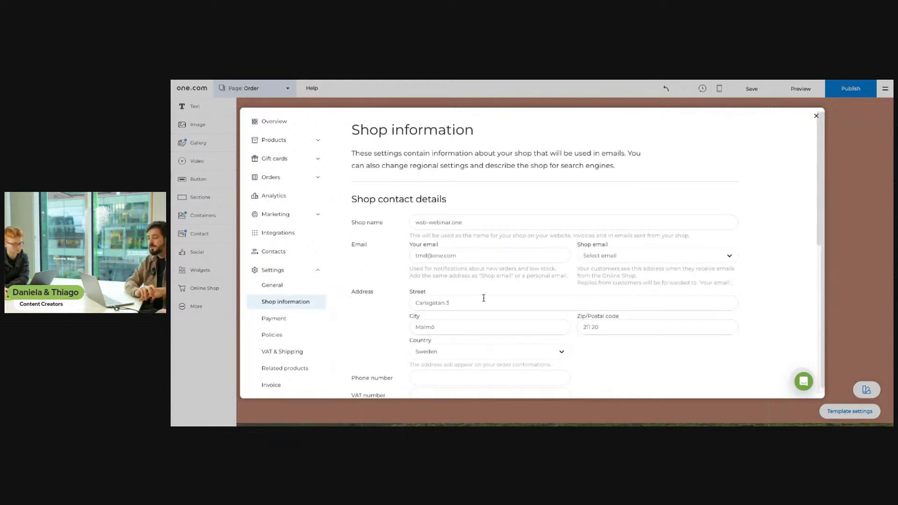
{"action": "scroll", "coordinate": [482, 299], "scroll_direction": "down", "scroll_amount": 3}
{"action": "scroll", "coordinate": [483, 299], "scroll_direction": "down", "scroll_amount": 2}
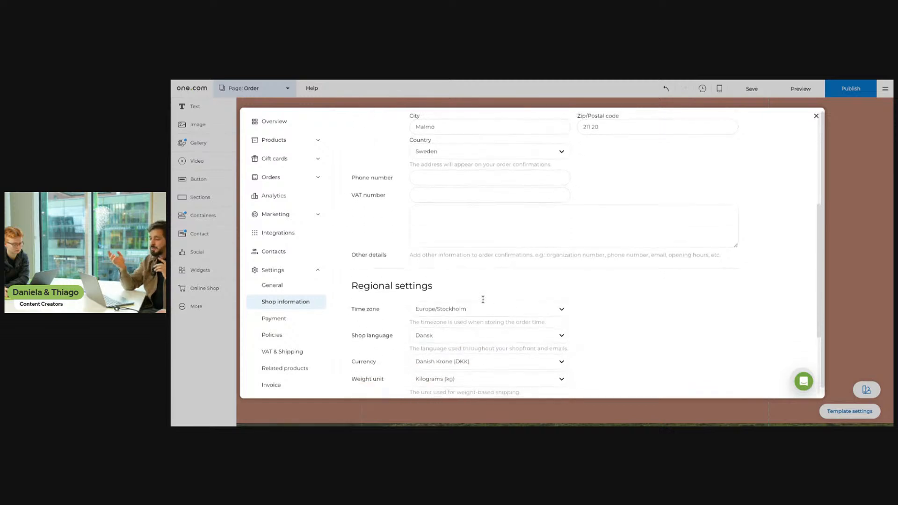
{"action": "scroll", "coordinate": [605, 321], "scroll_direction": "down", "scroll_amount": 2}
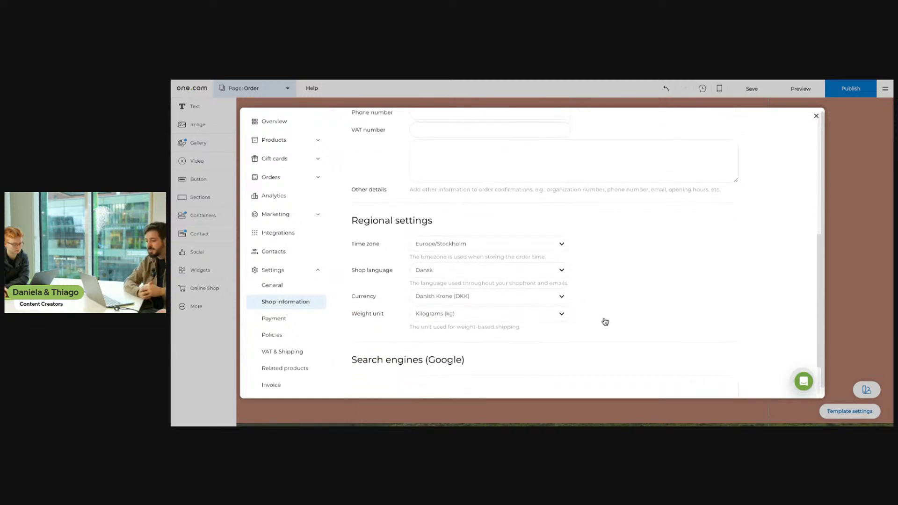
- Examine the payment settings for Stripe, PayPal and manual payment, including the manual payment's customer information and instructions
{"action": "left_click", "coordinate": [285, 322]}
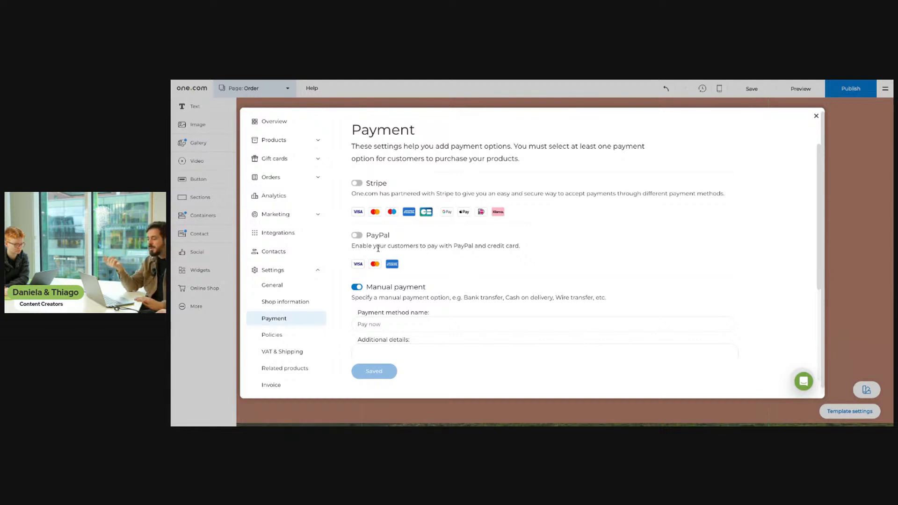
{"action": "scroll", "coordinate": [385, 307], "scroll_direction": "down", "scroll_amount": 3}
{"action": "scroll", "coordinate": [385, 309], "scroll_direction": "up", "scroll_amount": 1}
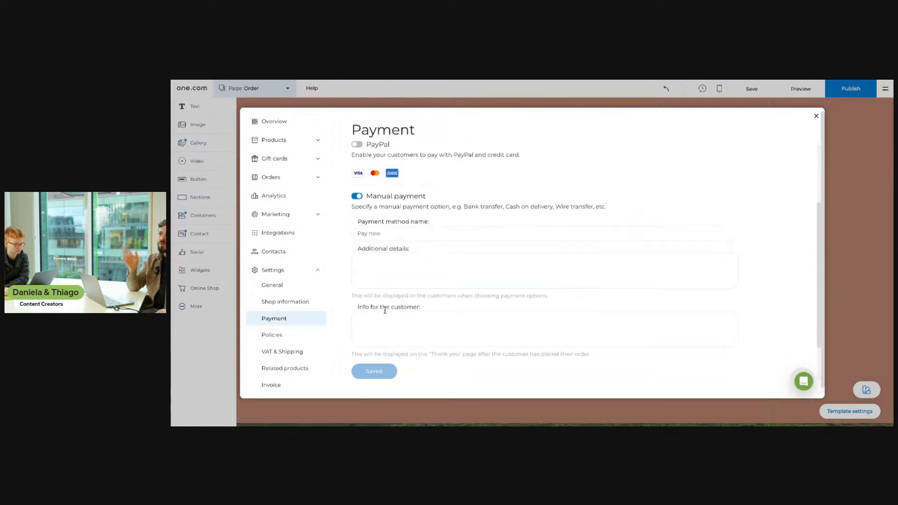
{"action": "scroll", "coordinate": [385, 309], "scroll_direction": "up", "scroll_amount": 2}
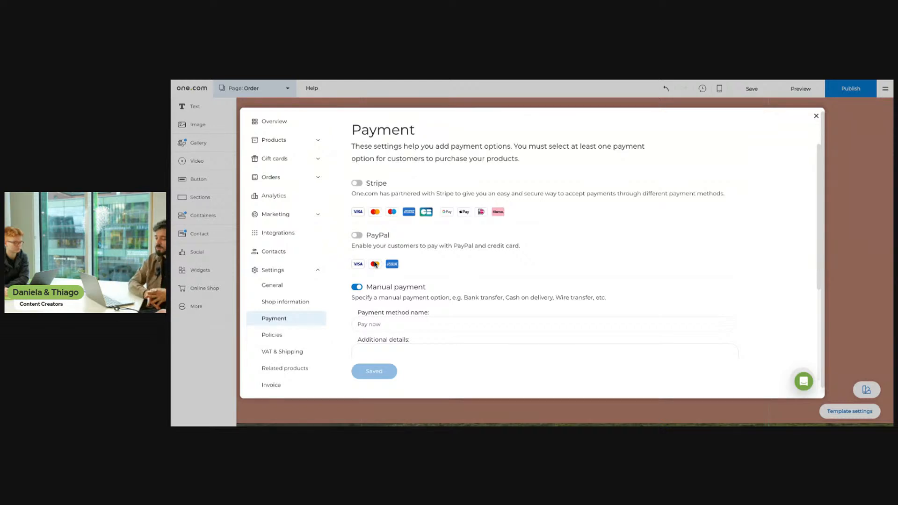
{"action": "scroll", "coordinate": [372, 299], "scroll_direction": "down", "scroll_amount": 1}
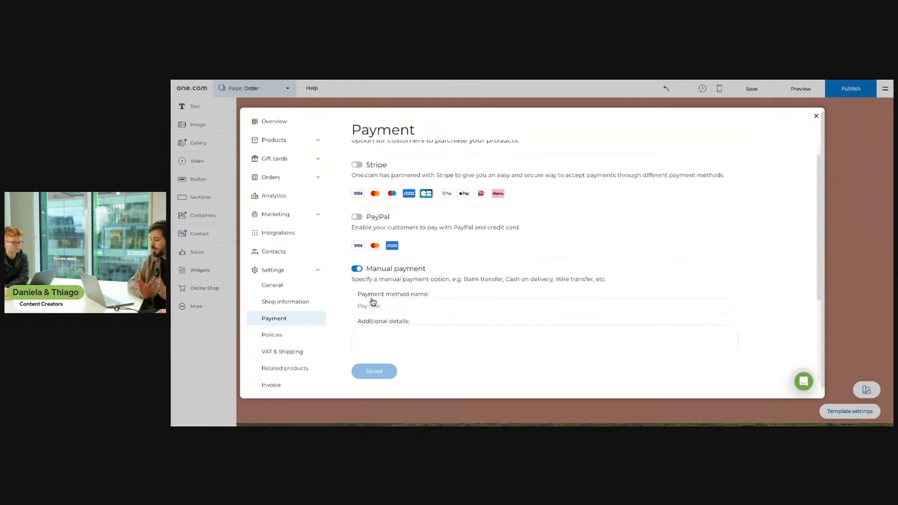
{"action": "scroll", "coordinate": [359, 318], "scroll_direction": "down", "scroll_amount": 3}
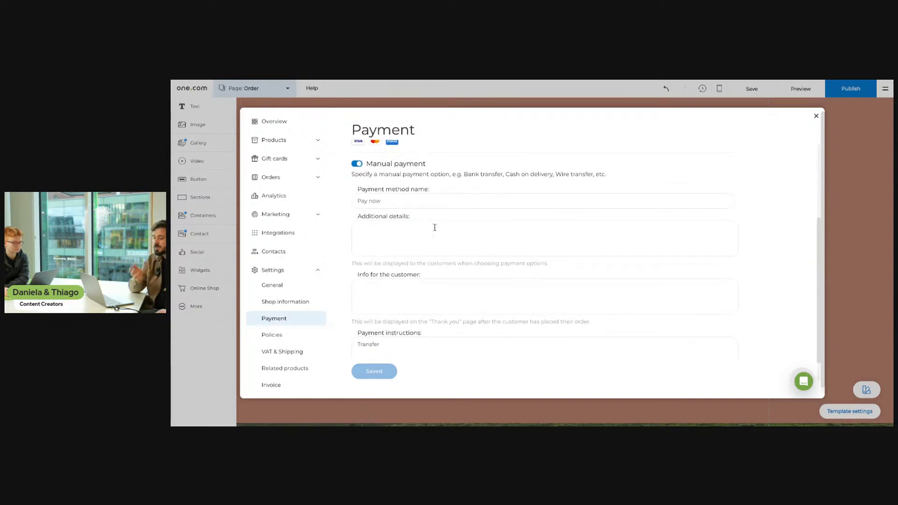
{"action": "scroll", "coordinate": [450, 307], "scroll_direction": "down", "scroll_amount": 1}
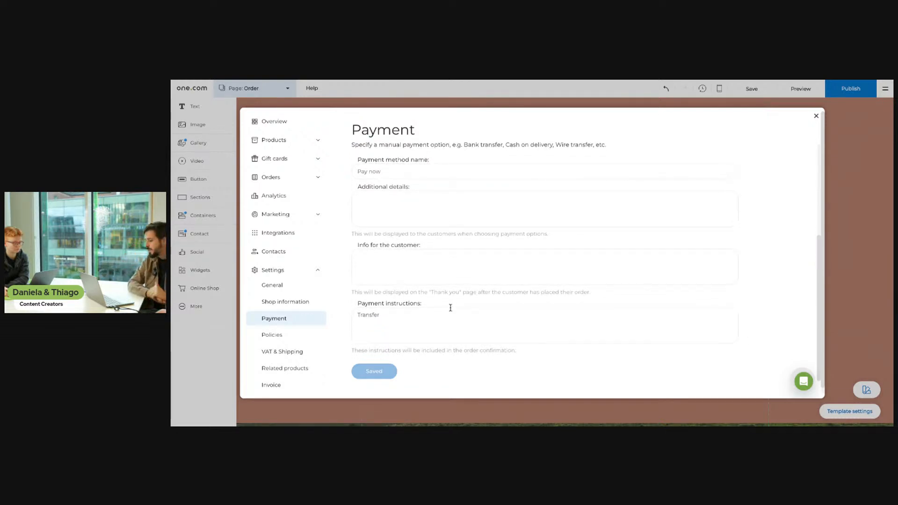
{"action": "scroll", "coordinate": [452, 309], "scroll_direction": "up", "scroll_amount": 2}
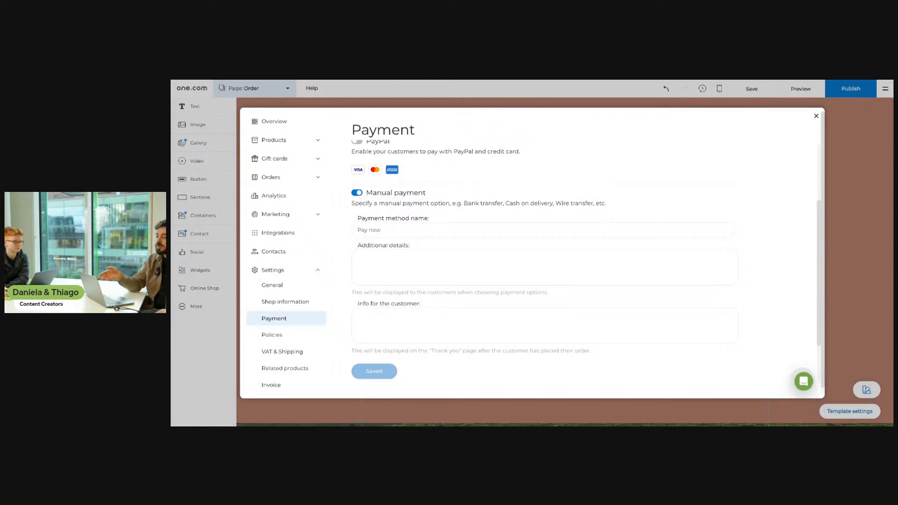
{"action": "scroll", "coordinate": [531, 253], "scroll_direction": "down", "scroll_amount": 1}
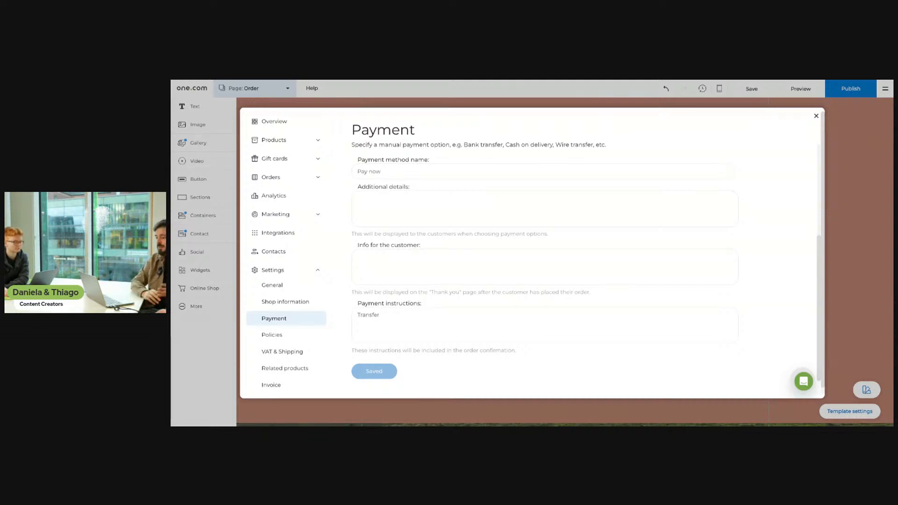
{"action": "scroll", "coordinate": [438, 312], "scroll_direction": "down", "scroll_amount": 1}
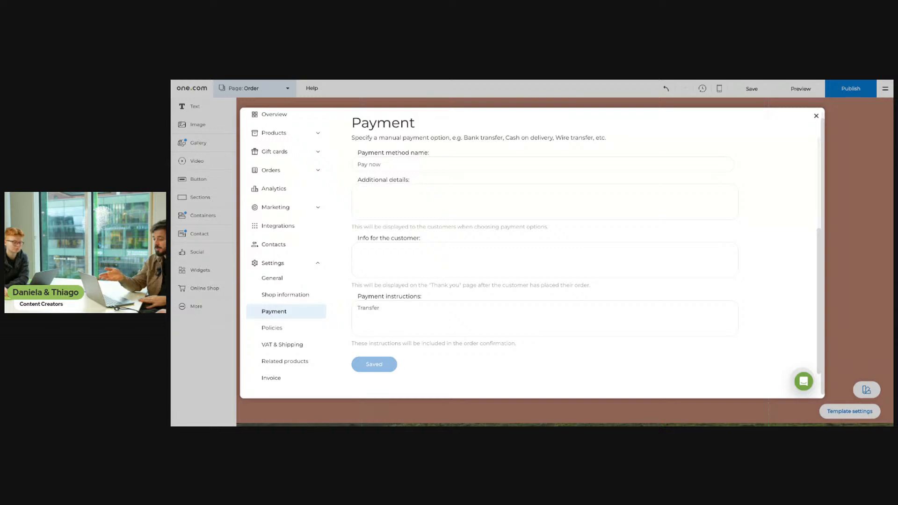
{"action": "scroll", "coordinate": [437, 299], "scroll_direction": "up", "scroll_amount": 3}
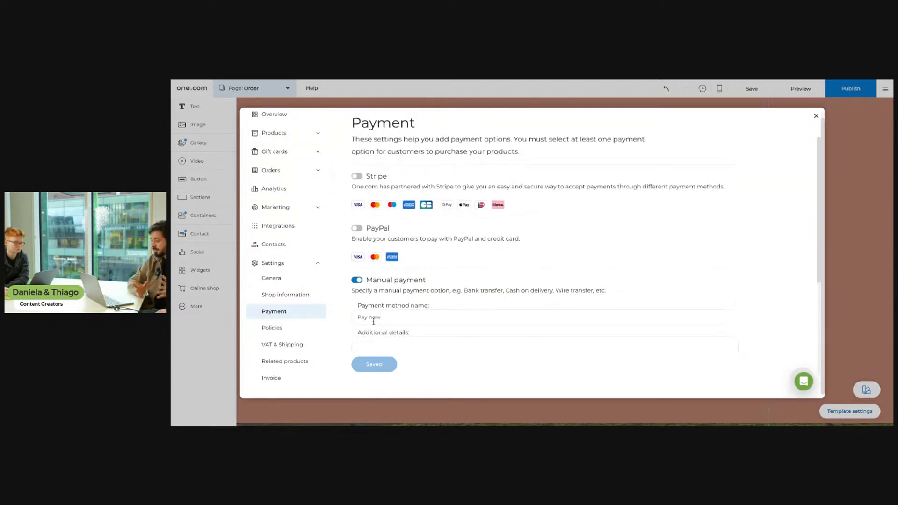
- Examine the policy settings for the sales terms and conditions and the refund policy
{"action": "left_click", "coordinate": [282, 329]}
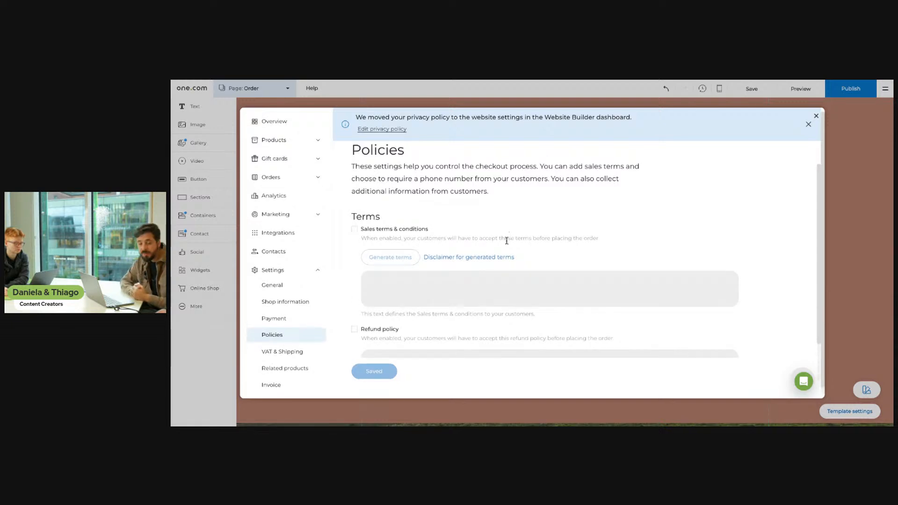
{"action": "scroll", "coordinate": [506, 255], "scroll_direction": "down", "scroll_amount": 2}
{"action": "scroll", "coordinate": [506, 255], "scroll_direction": "up", "scroll_amount": 2}
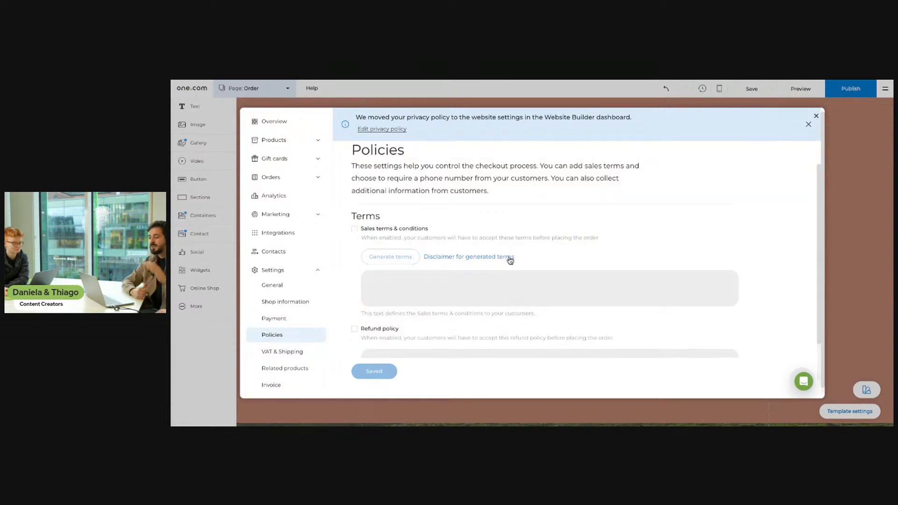
{"action": "scroll", "coordinate": [509, 257], "scroll_direction": "down", "scroll_amount": 2}
{"action": "scroll", "coordinate": [509, 260], "scroll_direction": "up", "scroll_amount": 2}
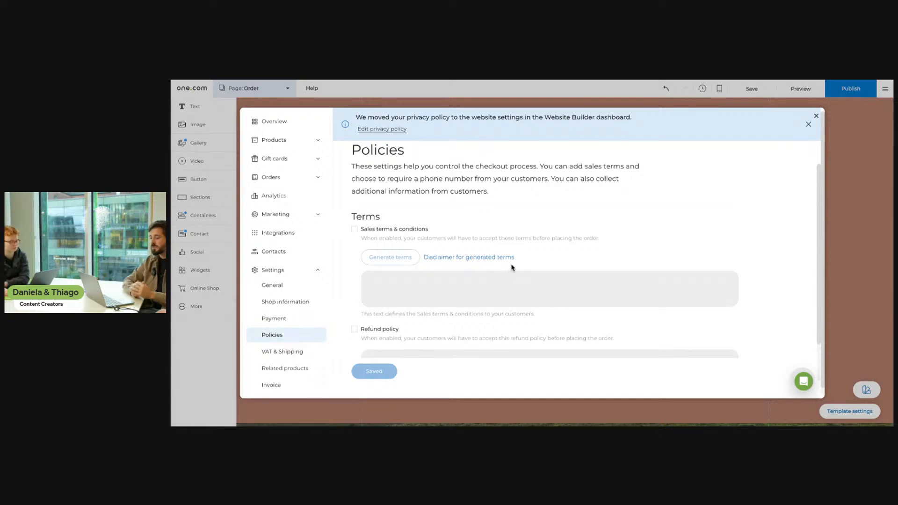
{"action": "scroll", "coordinate": [510, 277], "scroll_direction": "down", "scroll_amount": 1}
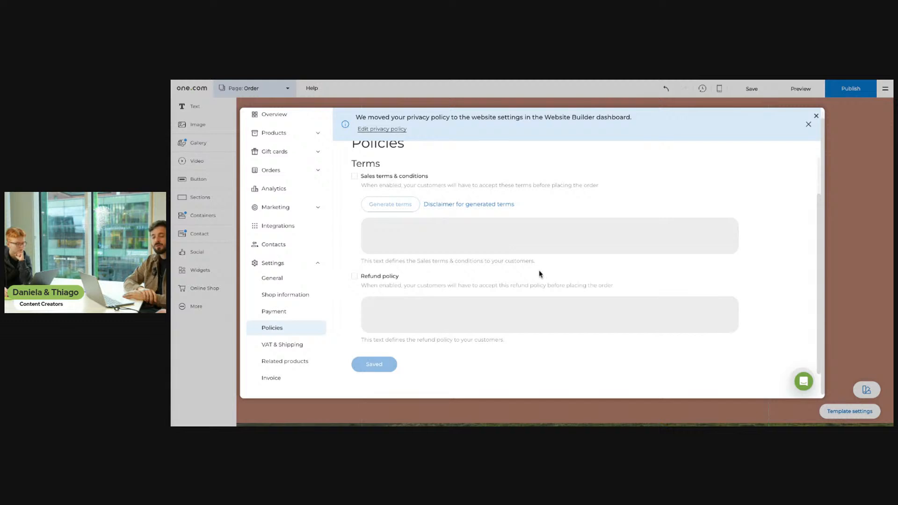
- Look through the VAT and shipping settings, covering Shipmondo, own shipping options, local pickup and VAT calculation
{"action": "left_click", "coordinate": [291, 346]}
{"action": "scroll", "coordinate": [461, 337], "scroll_direction": "down", "scroll_amount": 6}
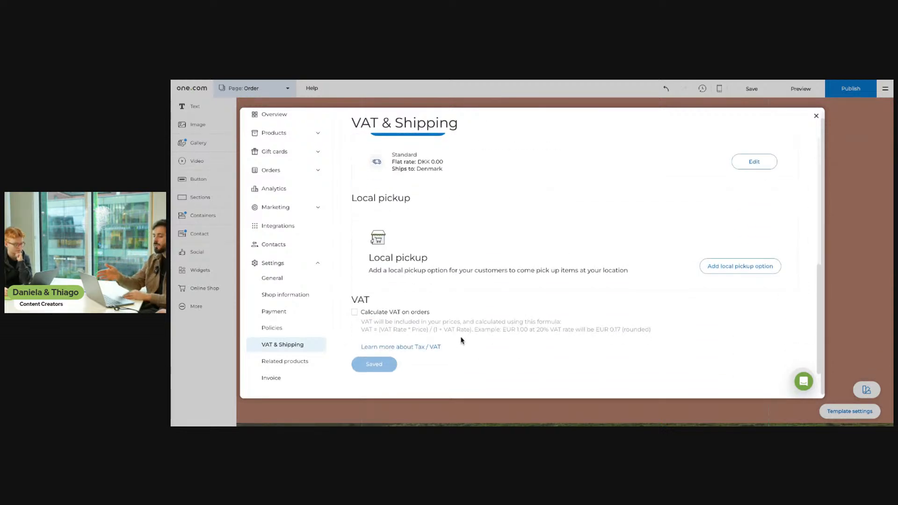
{"action": "scroll", "coordinate": [460, 340], "scroll_direction": "up", "scroll_amount": 6}
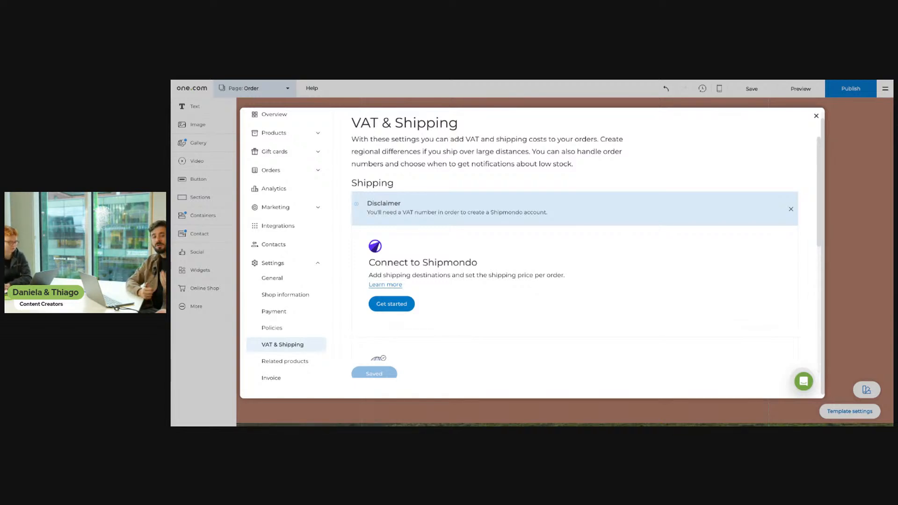
{"action": "scroll", "coordinate": [405, 322], "scroll_direction": "down", "scroll_amount": 6}
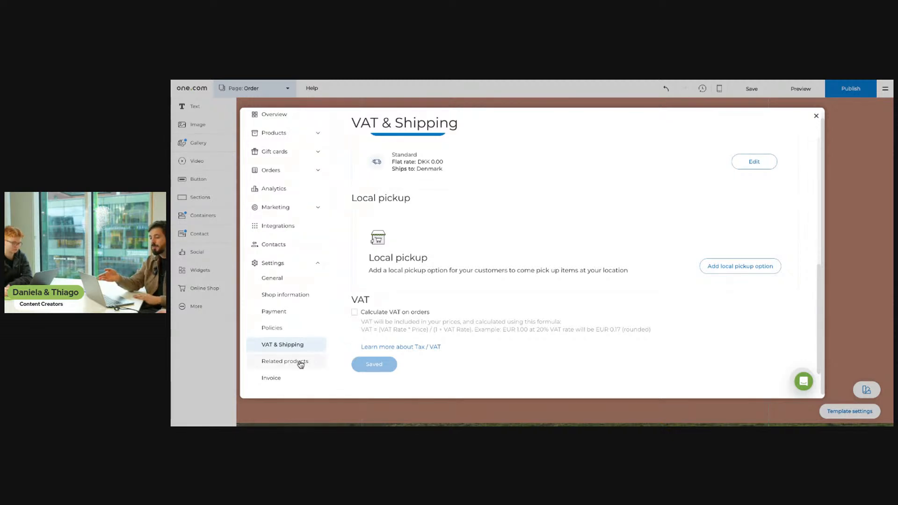
{"action": "scroll", "coordinate": [387, 317], "scroll_direction": "up", "scroll_amount": 3}
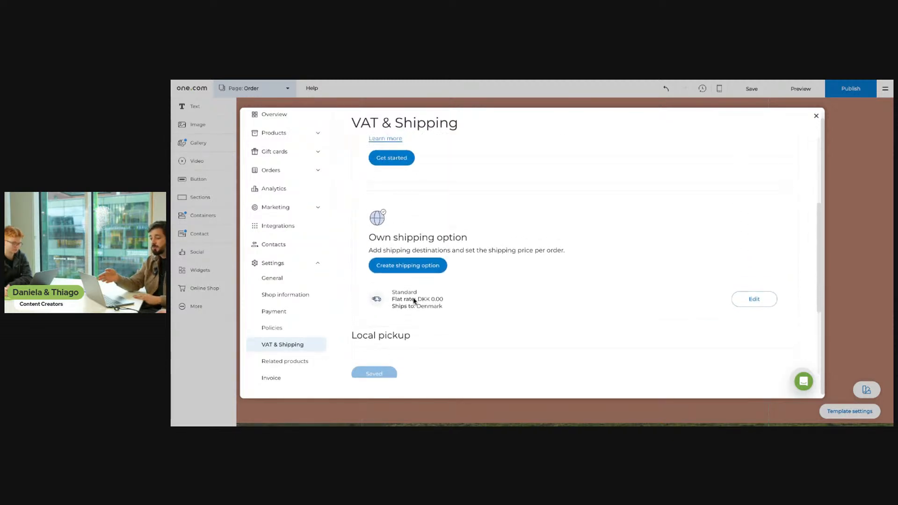
{"action": "scroll", "coordinate": [337, 279], "scroll_direction": "up", "scroll_amount": 4}
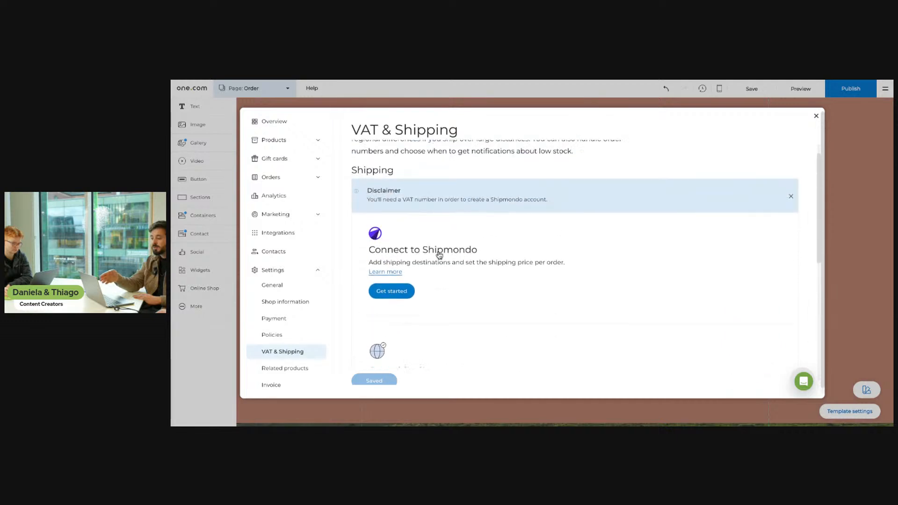
{"action": "scroll", "coordinate": [414, 327], "scroll_direction": "down", "scroll_amount": 3}
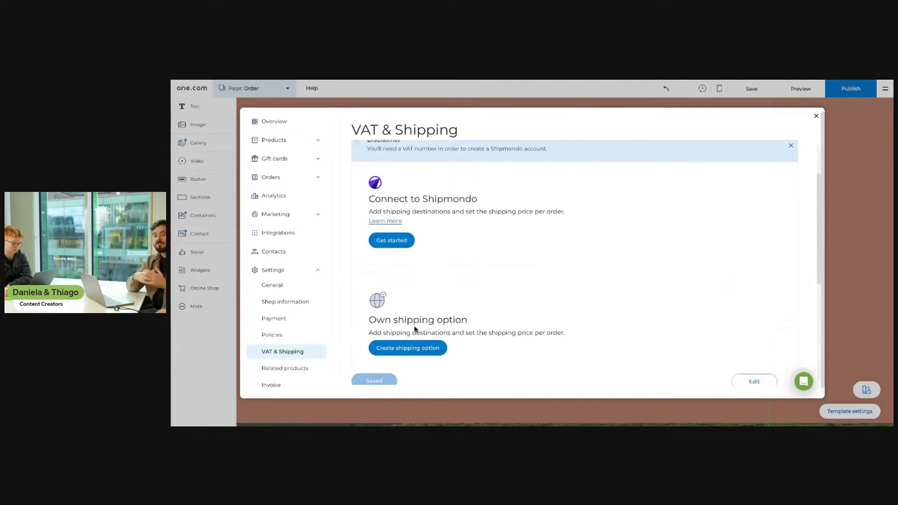
{"action": "scroll", "coordinate": [408, 293], "scroll_direction": "down", "scroll_amount": 1}
{"action": "scroll", "coordinate": [413, 317], "scroll_direction": "down", "scroll_amount": 2}
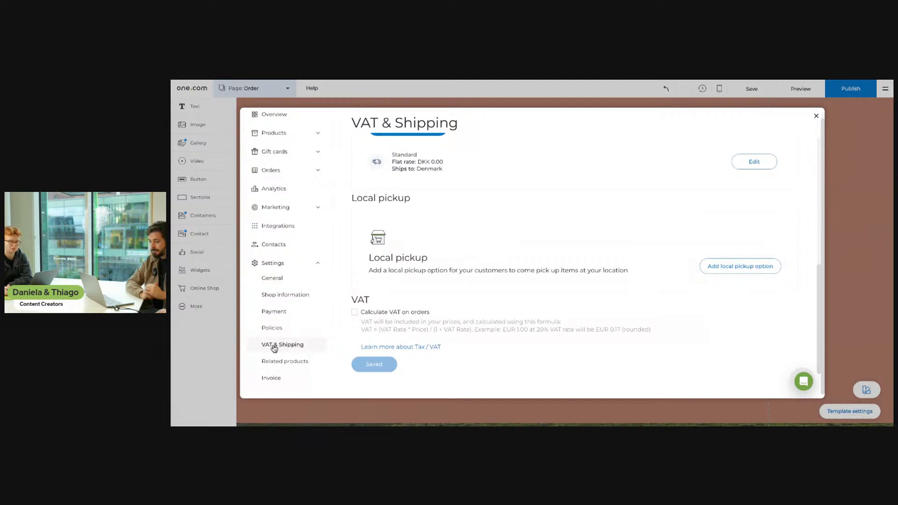
- View the related products settings, and examine the shop, customer and invoice details offered for invoices
{"action": "left_click", "coordinate": [286, 362]}
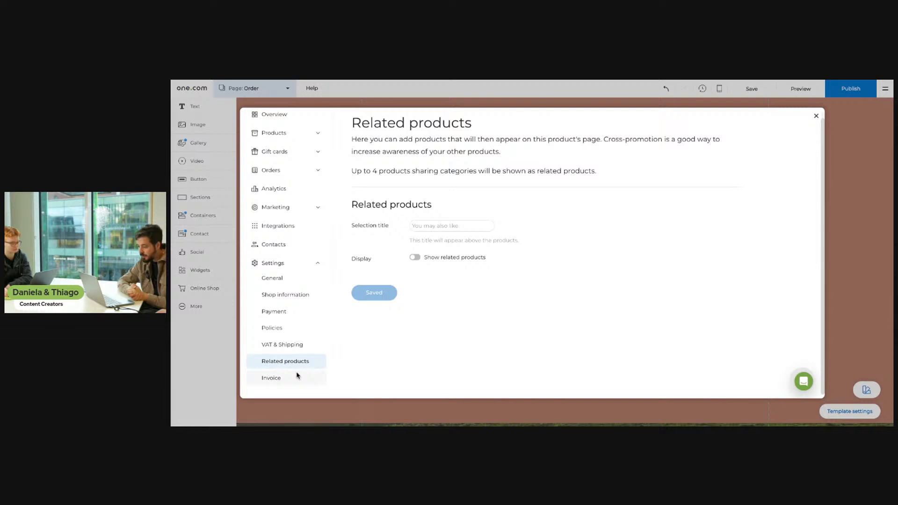
{"action": "left_click", "coordinate": [283, 381]}
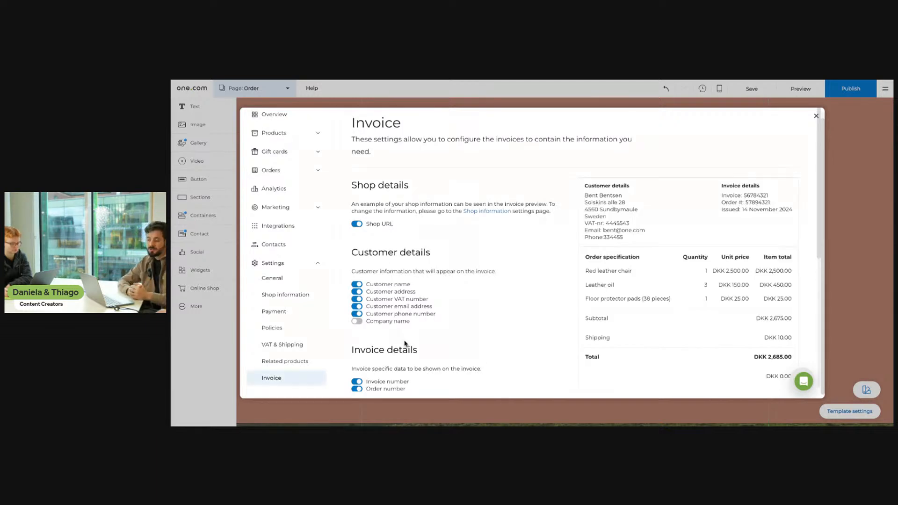
{"action": "scroll", "coordinate": [504, 313], "scroll_direction": "up", "scroll_amount": 1}
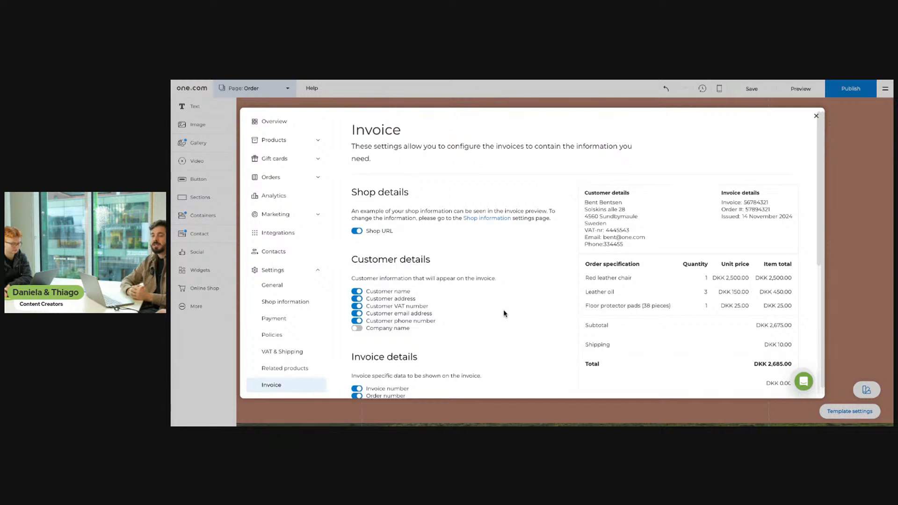
- Examine the invoice settings down to the payment details and legal terms, and return to the shop overview
{"action": "scroll", "coordinate": [496, 328], "scroll_direction": "down", "scroll_amount": 3}
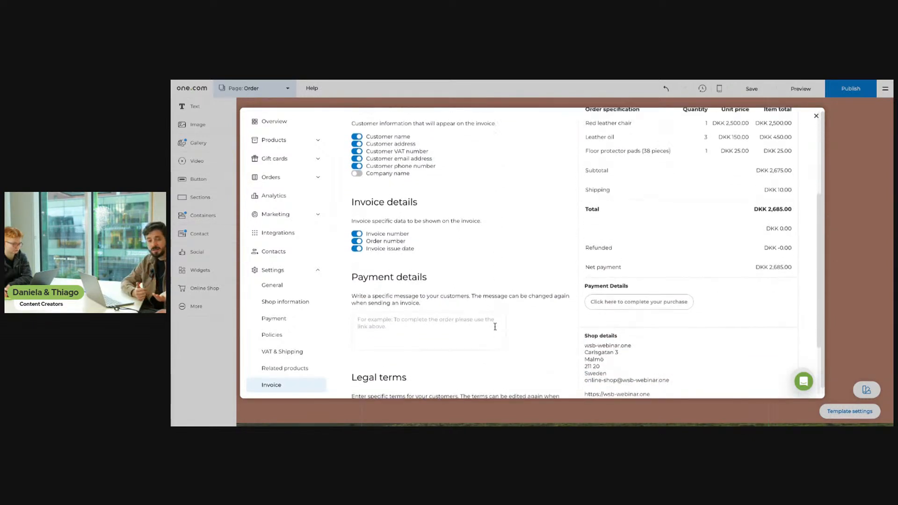
{"action": "scroll", "coordinate": [496, 329], "scroll_direction": "up", "scroll_amount": 1}
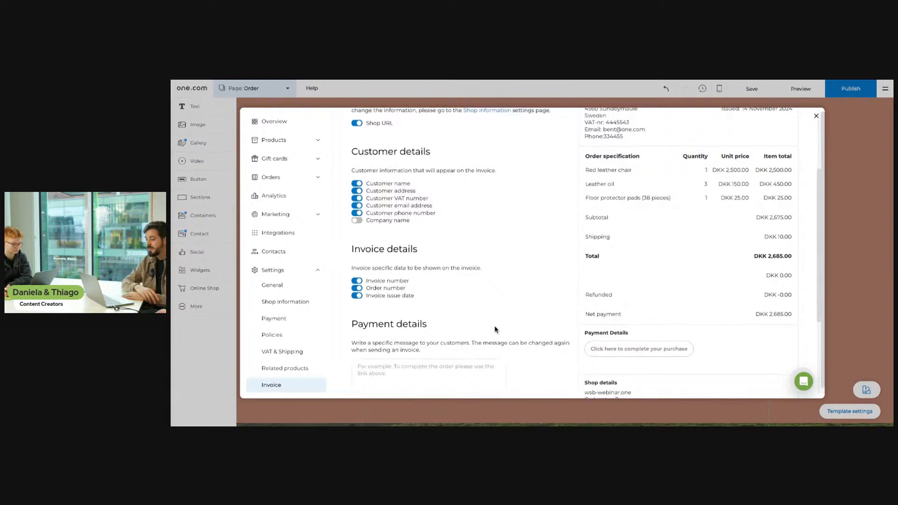
{"action": "scroll", "coordinate": [496, 330], "scroll_direction": "down", "scroll_amount": 1}
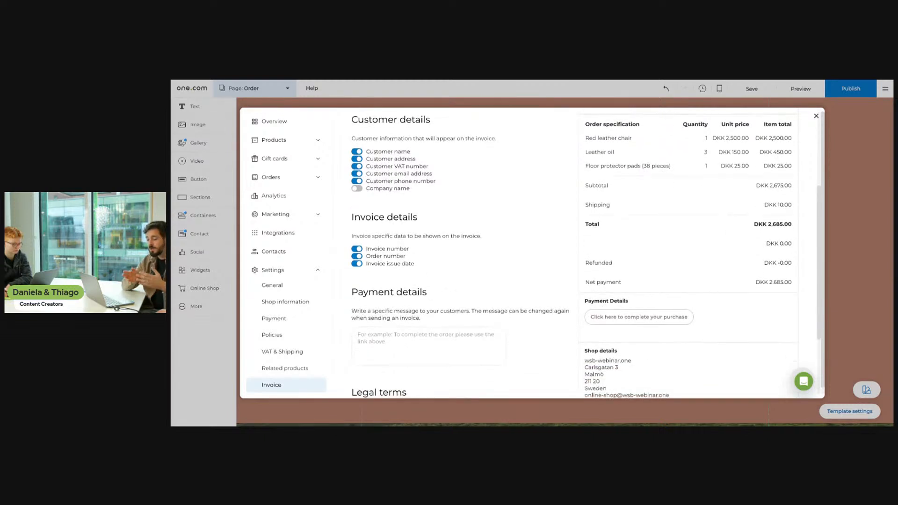
{"action": "scroll", "coordinate": [496, 329], "scroll_direction": "up", "scroll_amount": 1}
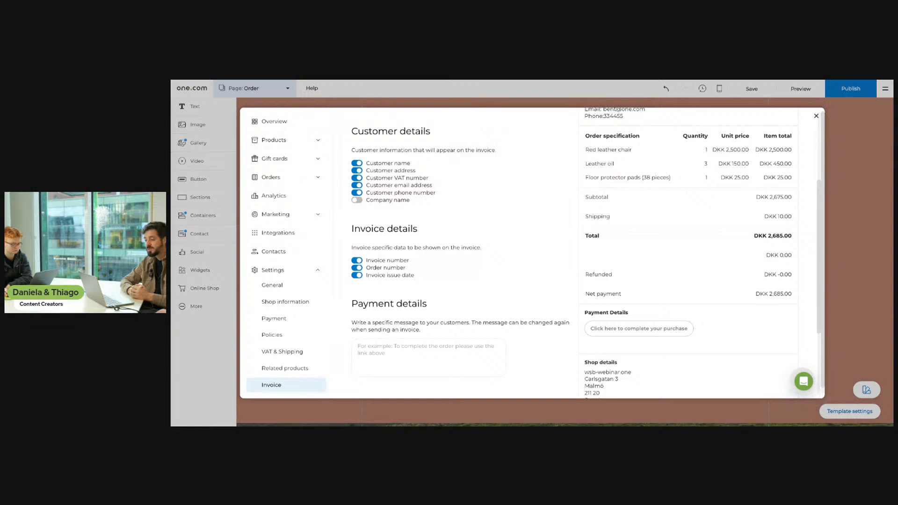
{"action": "scroll", "coordinate": [528, 253], "scroll_direction": "down", "scroll_amount": 3}
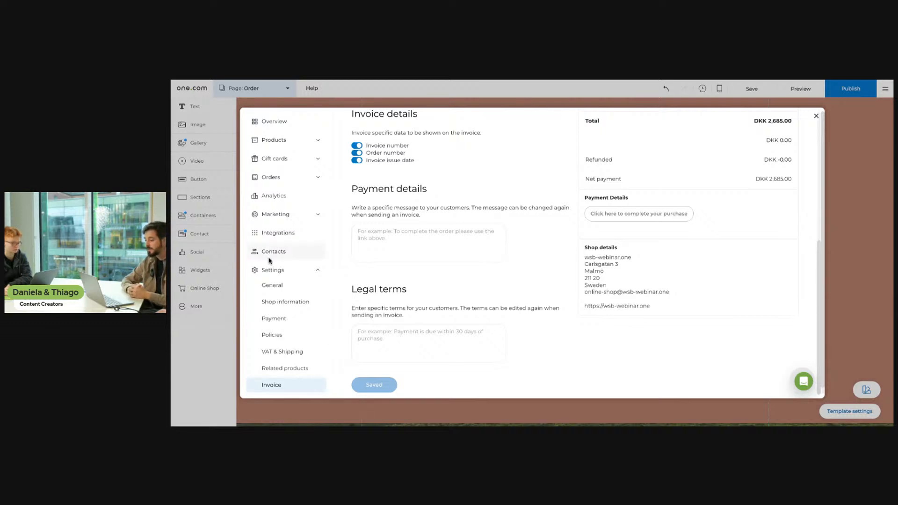
{"action": "left_click", "coordinate": [274, 123]}
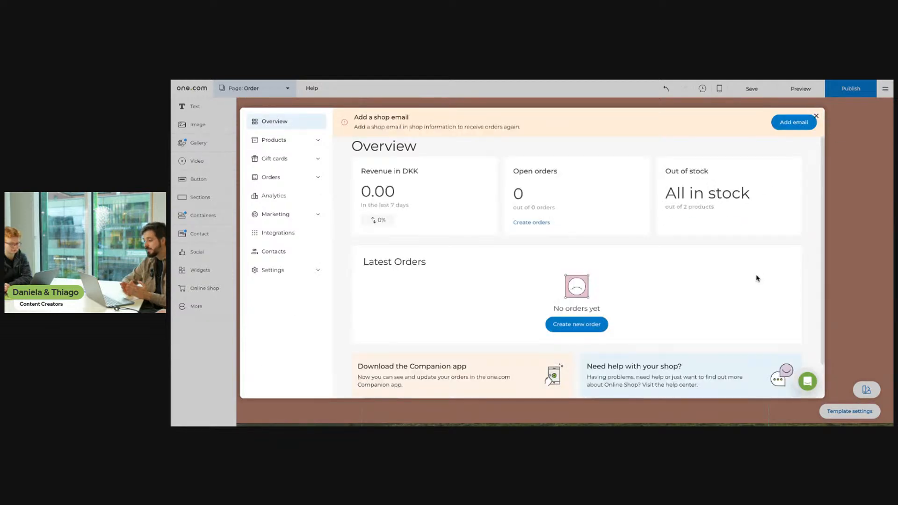
{"action": "scroll", "coordinate": [757, 278], "scroll_direction": "down", "scroll_amount": 1}
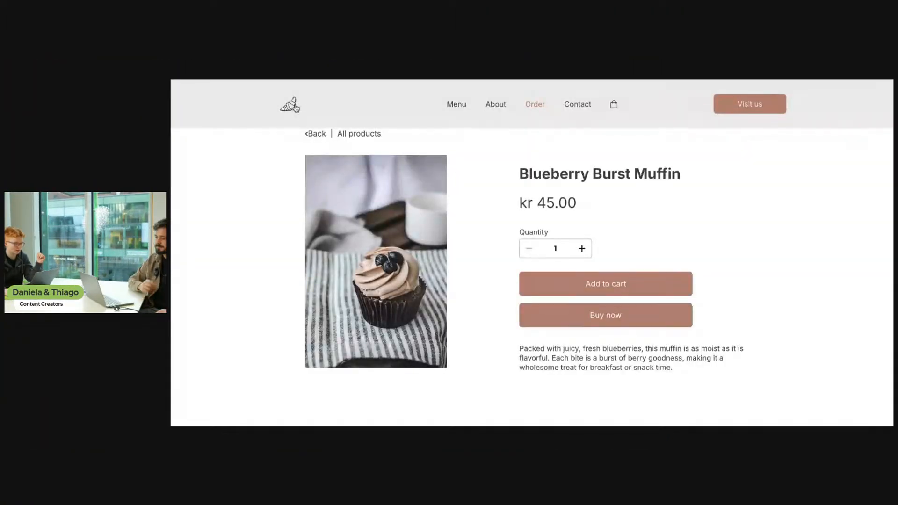
- Go to the bakery site's home page and look through its sections, from the hero banner to the mission section
{"action": "left_click", "coordinate": [292, 108]}
{"action": "scroll", "coordinate": [531, 271], "scroll_direction": "down", "scroll_amount": 6}
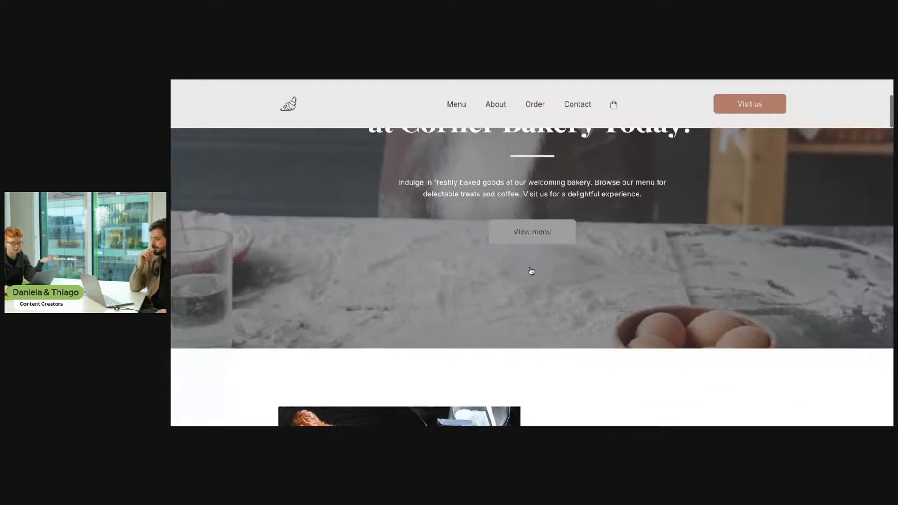
{"action": "scroll", "coordinate": [531, 271], "scroll_direction": "down", "scroll_amount": 10}
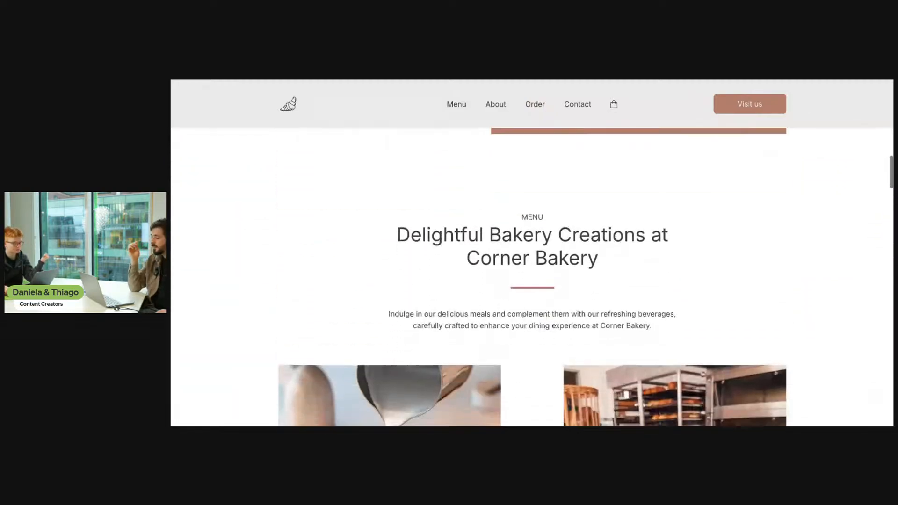
{"action": "scroll", "coordinate": [531, 271], "scroll_direction": "down", "scroll_amount": 10}
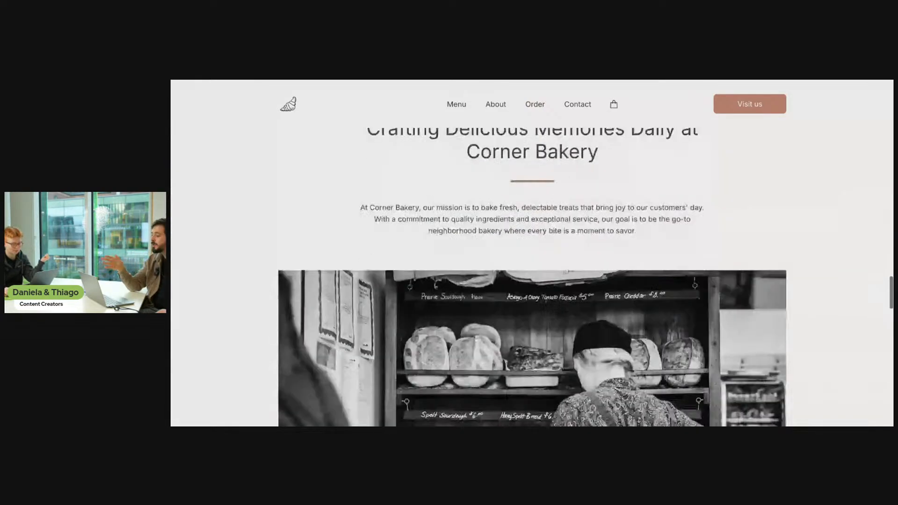
{"action": "scroll", "coordinate": [531, 271], "scroll_direction": "down", "scroll_amount": 7}
{"action": "scroll", "coordinate": [531, 272], "scroll_direction": "up", "scroll_amount": 18}
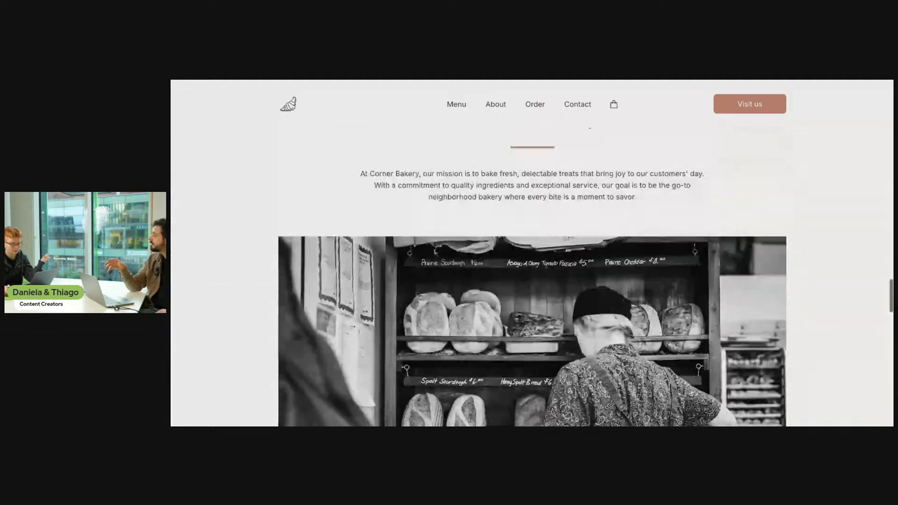
{"action": "scroll", "coordinate": [531, 271], "scroll_direction": "up", "scroll_amount": 15}
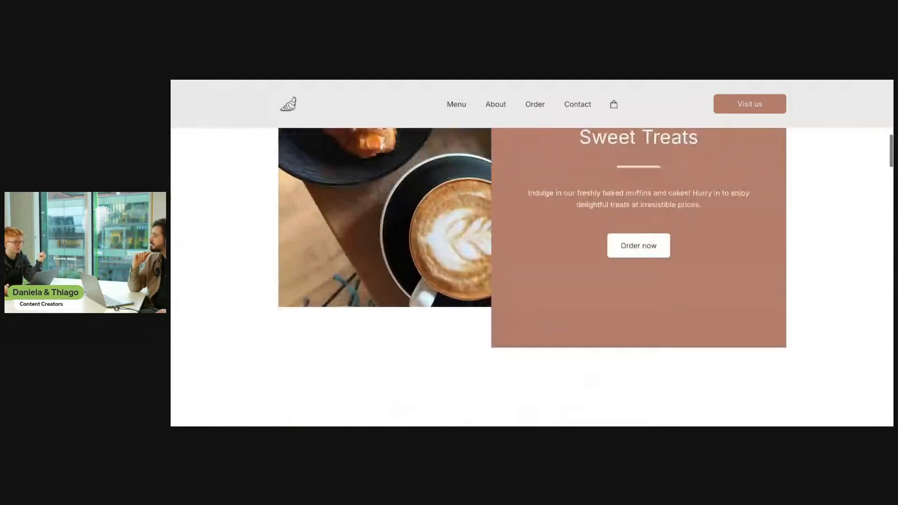
{"action": "scroll", "coordinate": [494, 286], "scroll_direction": "up", "scroll_amount": 2}
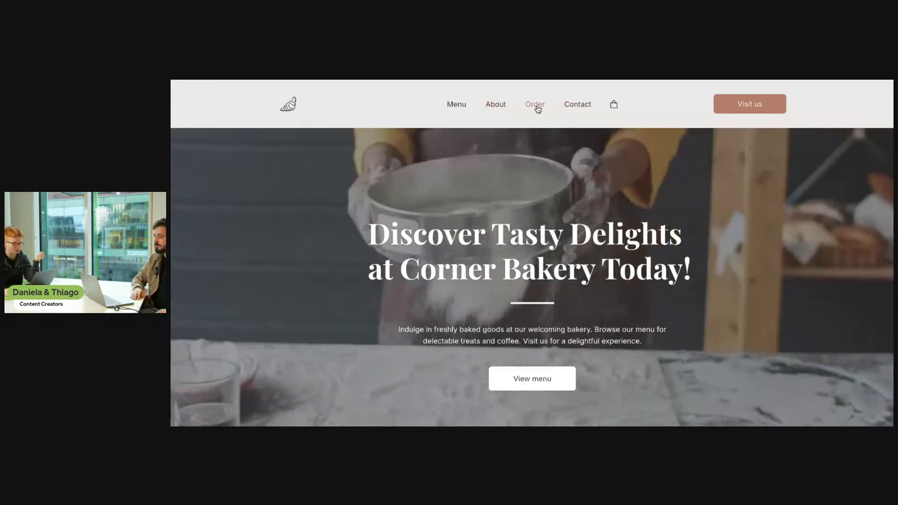
- Open the Order page and look through its shop products and the custom-order contact form
{"action": "left_click", "coordinate": [536, 106]}
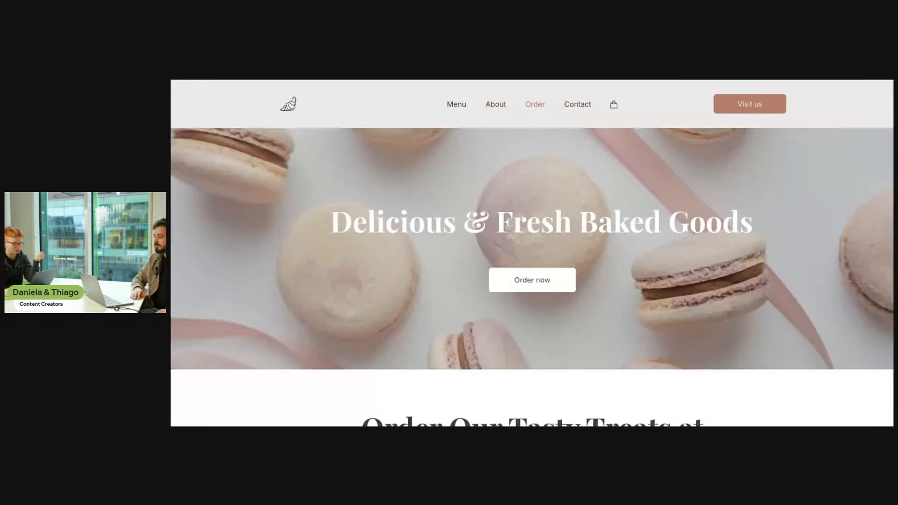
{"action": "scroll", "coordinate": [634, 225], "scroll_direction": "down", "scroll_amount": 15}
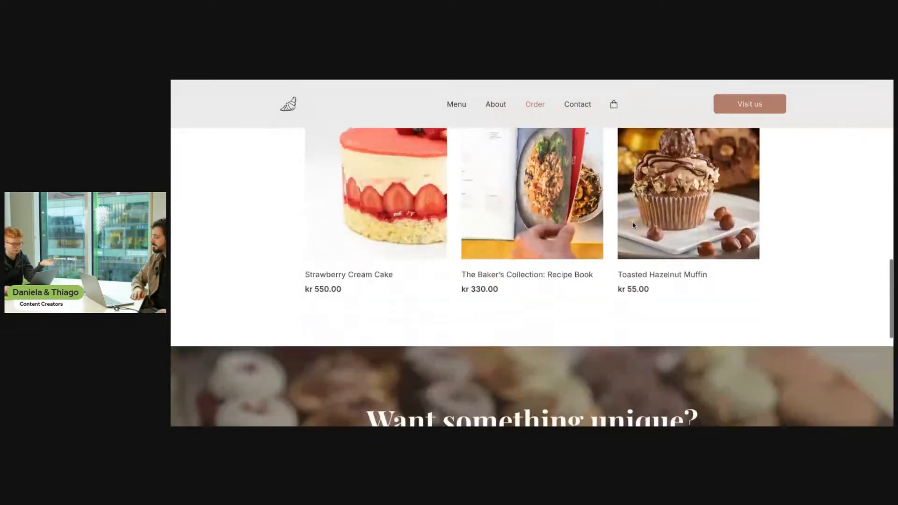
{"action": "scroll", "coordinate": [633, 226], "scroll_direction": "down", "scroll_amount": 5}
{"action": "scroll", "coordinate": [634, 225], "scroll_direction": "up", "scroll_amount": 10}
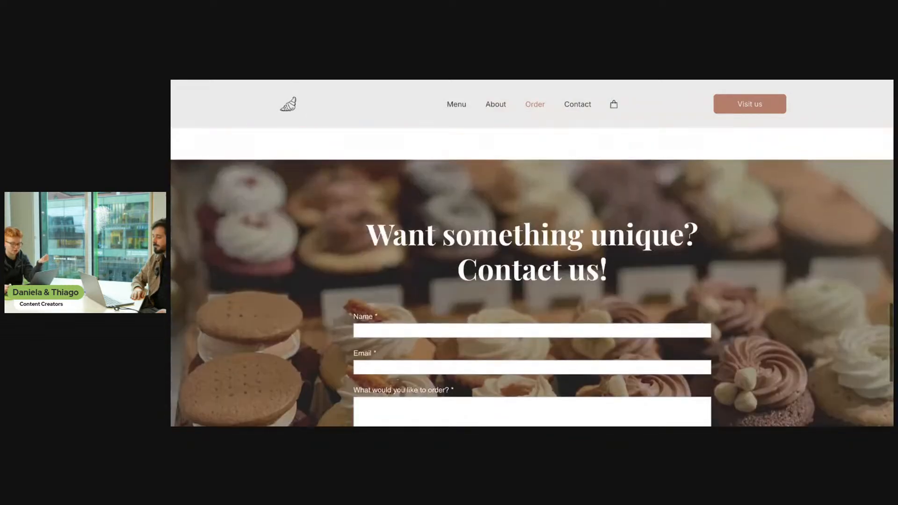
{"action": "scroll", "coordinate": [531, 276], "scroll_direction": "up", "scroll_amount": 10}
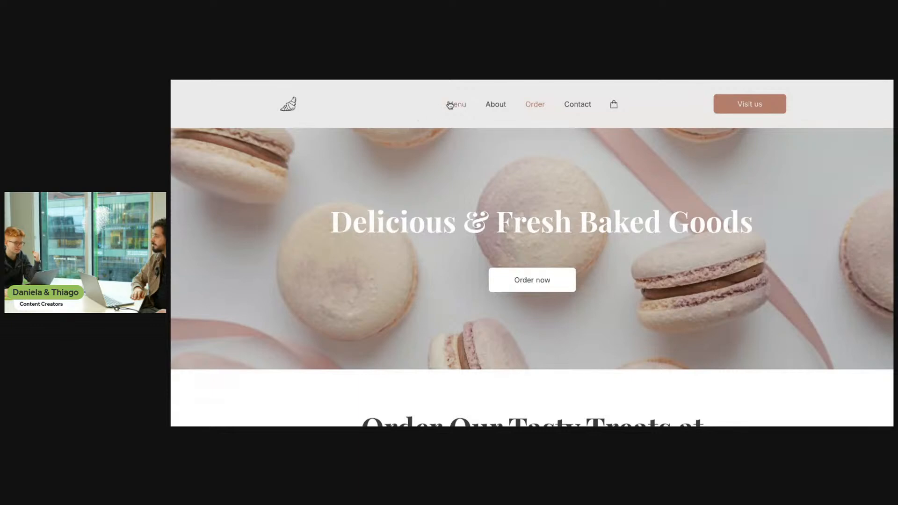
- View the Menu section from the site navigation, and return to the home page to review the special offer and menu introduction
{"action": "left_click", "coordinate": [452, 104]}
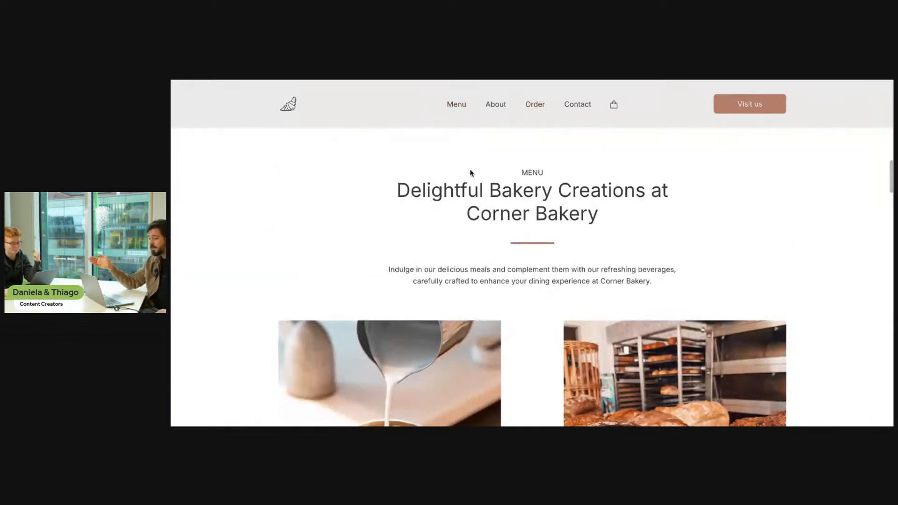
{"action": "left_click", "coordinate": [295, 108]}
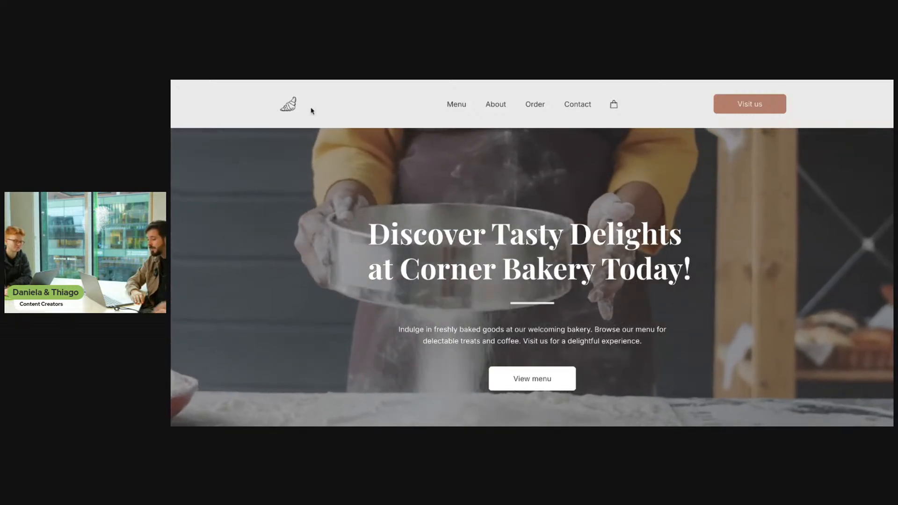
{"action": "scroll", "coordinate": [367, 210], "scroll_direction": "down", "scroll_amount": 5}
{"action": "scroll", "coordinate": [367, 210], "scroll_direction": "down", "scroll_amount": 4}
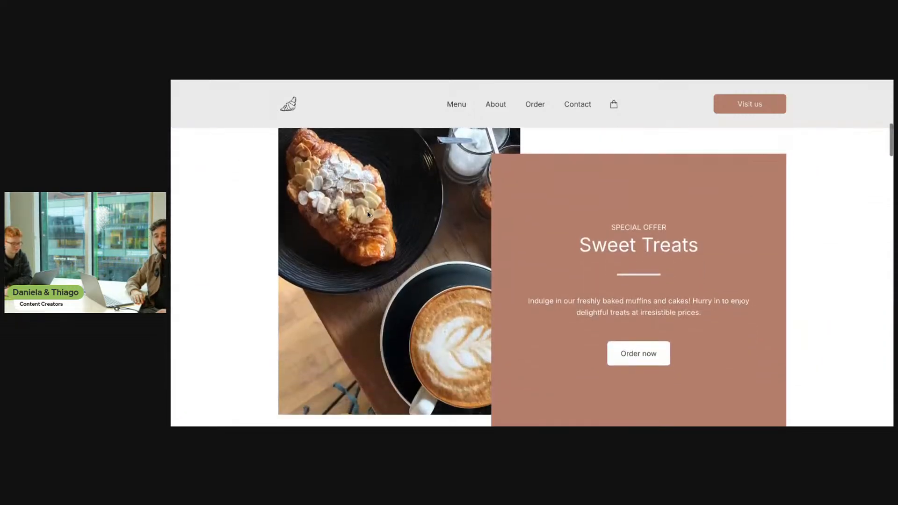
{"action": "scroll", "coordinate": [369, 209], "scroll_direction": "down", "scroll_amount": 3}
{"action": "scroll", "coordinate": [369, 210], "scroll_direction": "down", "scroll_amount": 3}
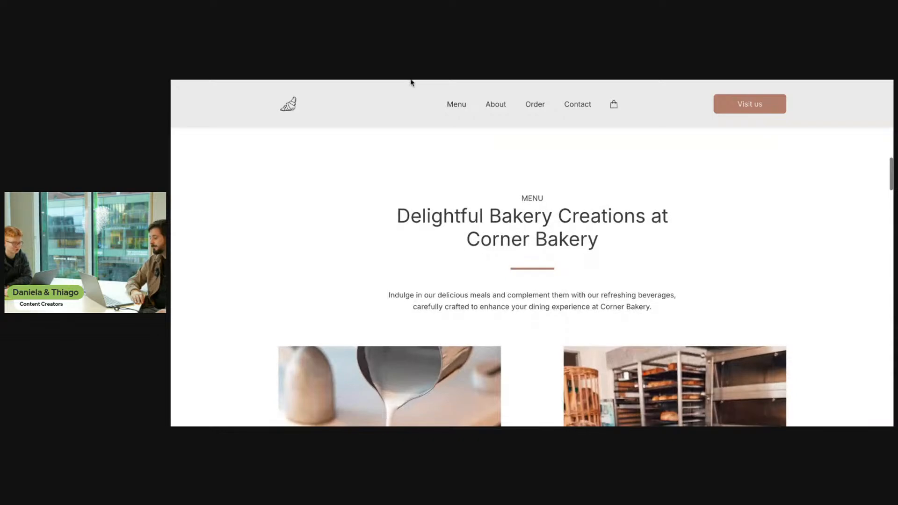